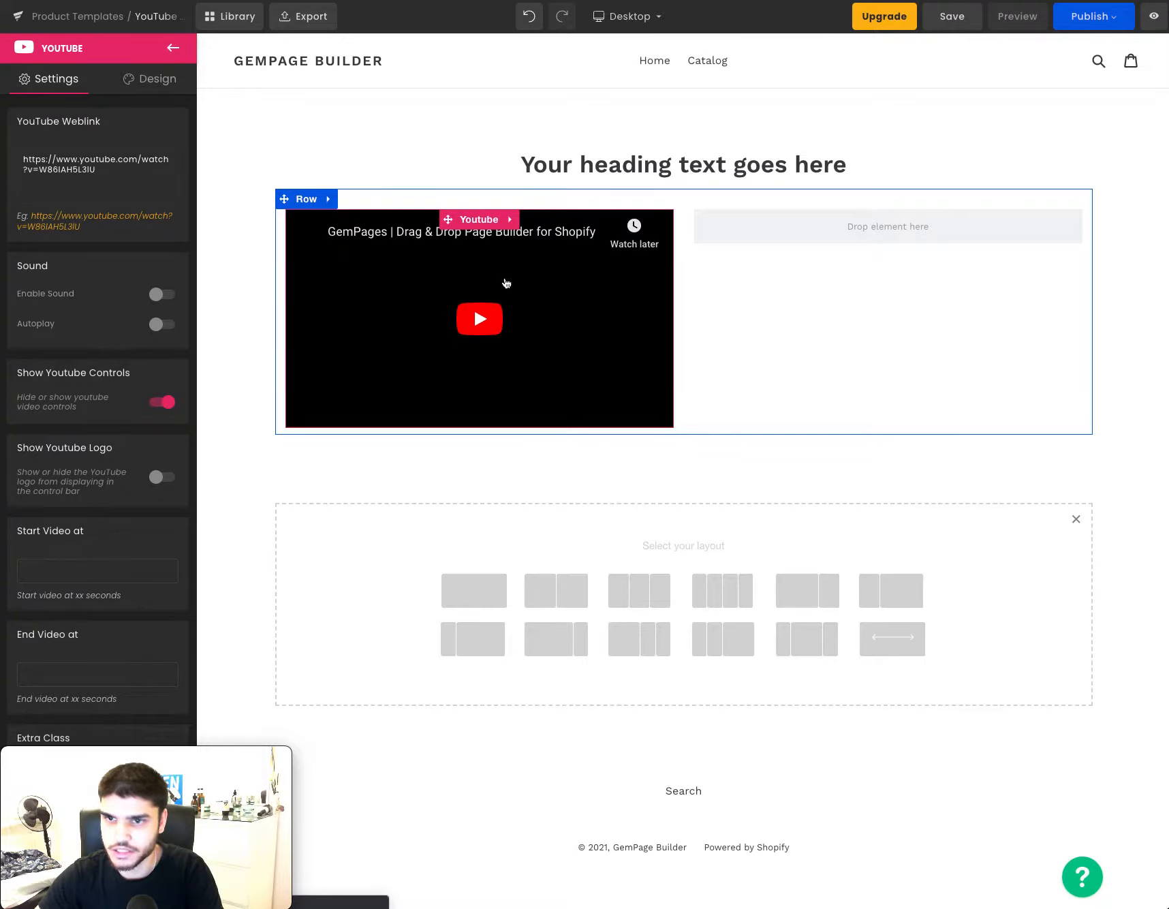
Add a Text Block element to the empty column beside the YouTube video.
{"action": "left_click", "coordinate": [173, 48]}
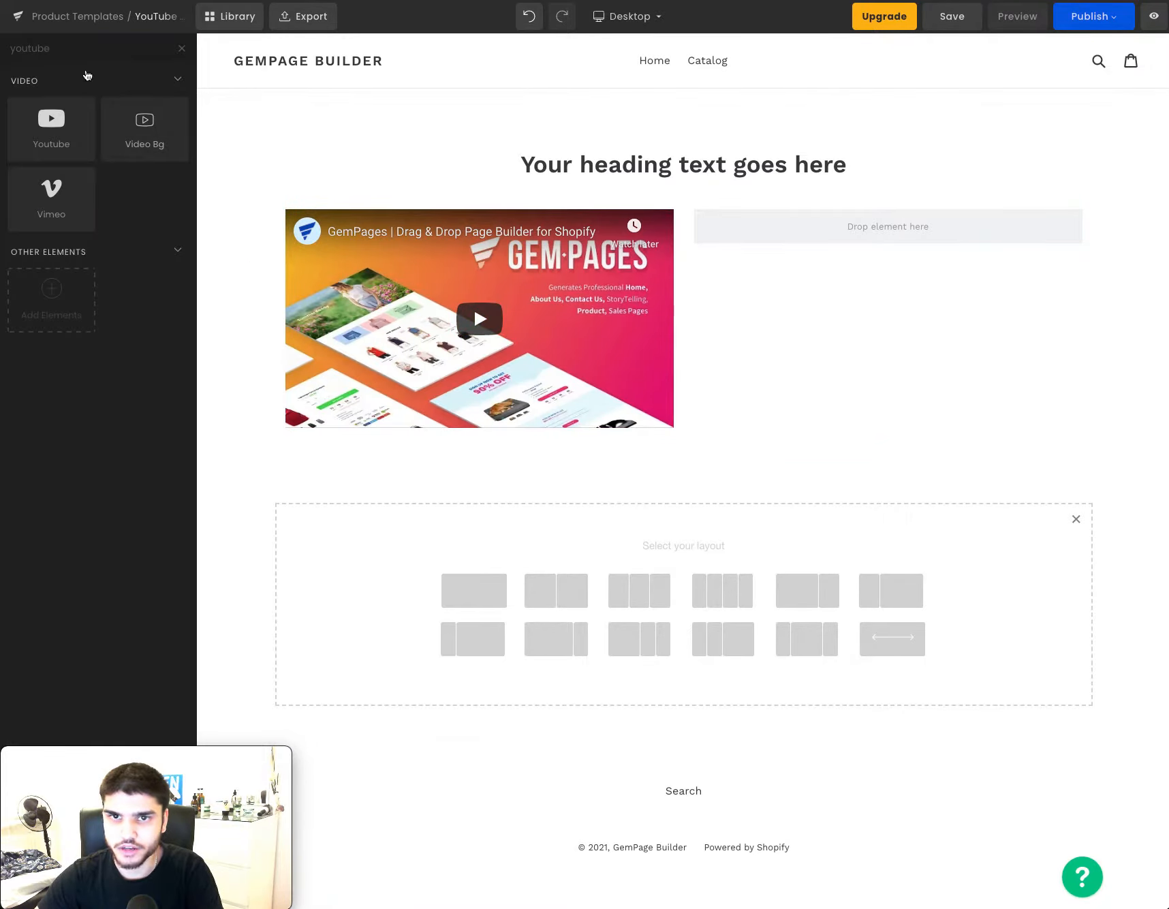
{"action": "triple_click", "coordinate": [69, 50]}
{"action": "type", "text": "text"}
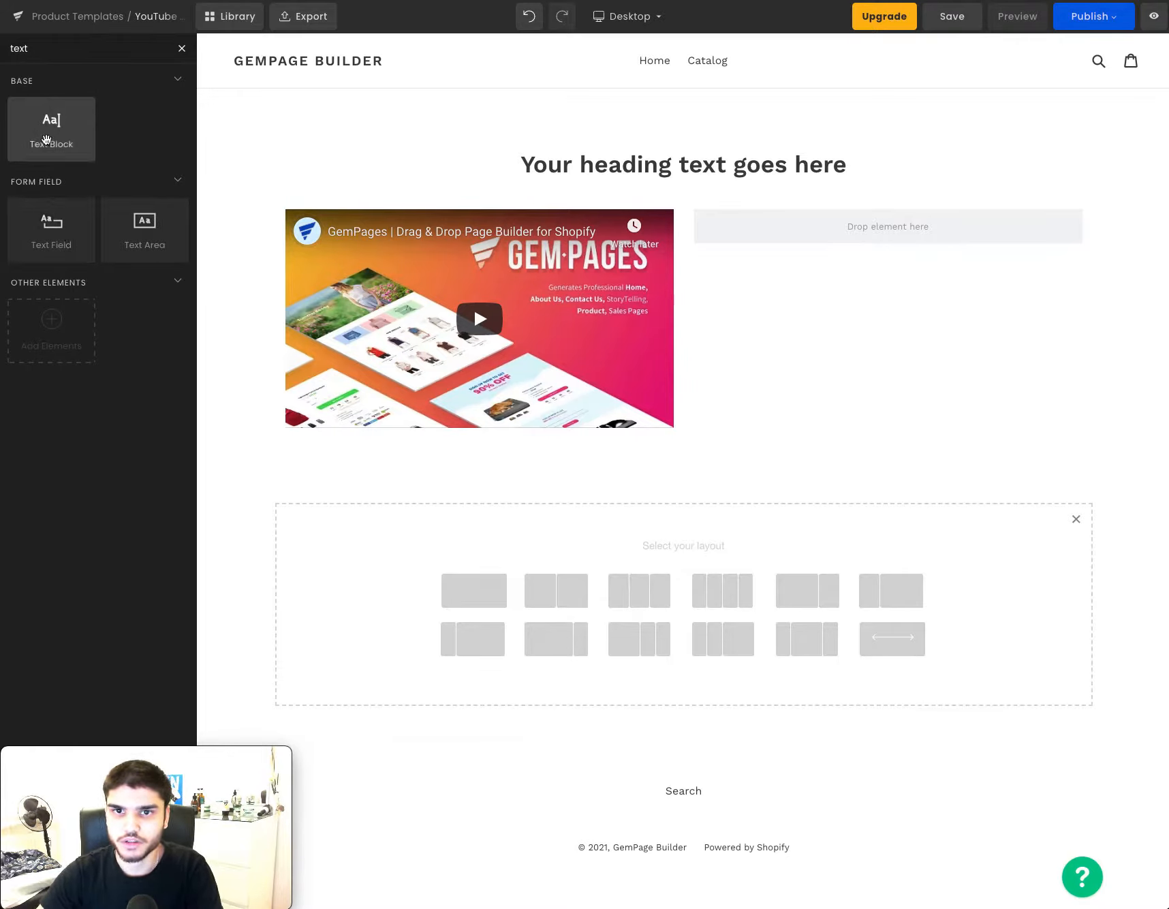
{"action": "left_click_drag", "start_coordinate": [51, 129], "coordinate": [861, 238]}
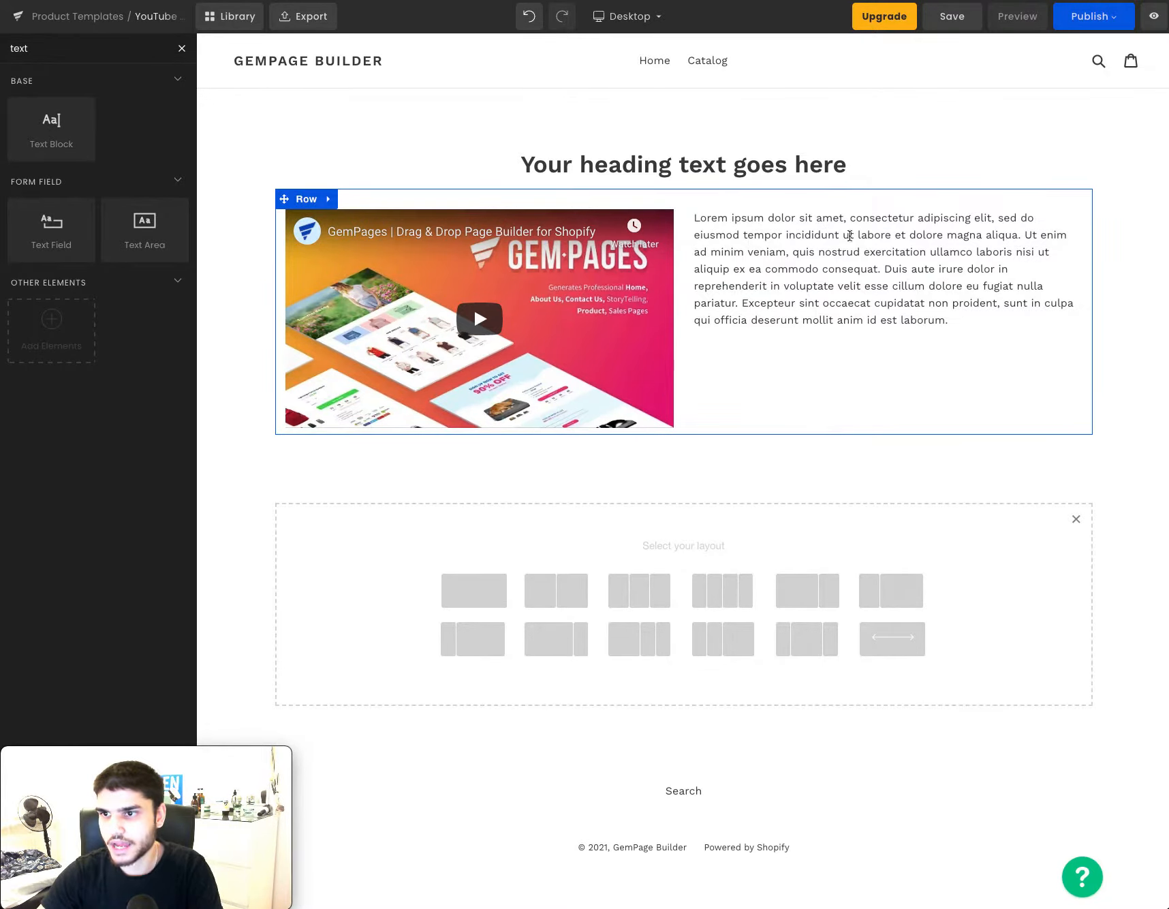
{"action": "left_click", "coordinate": [721, 280]}
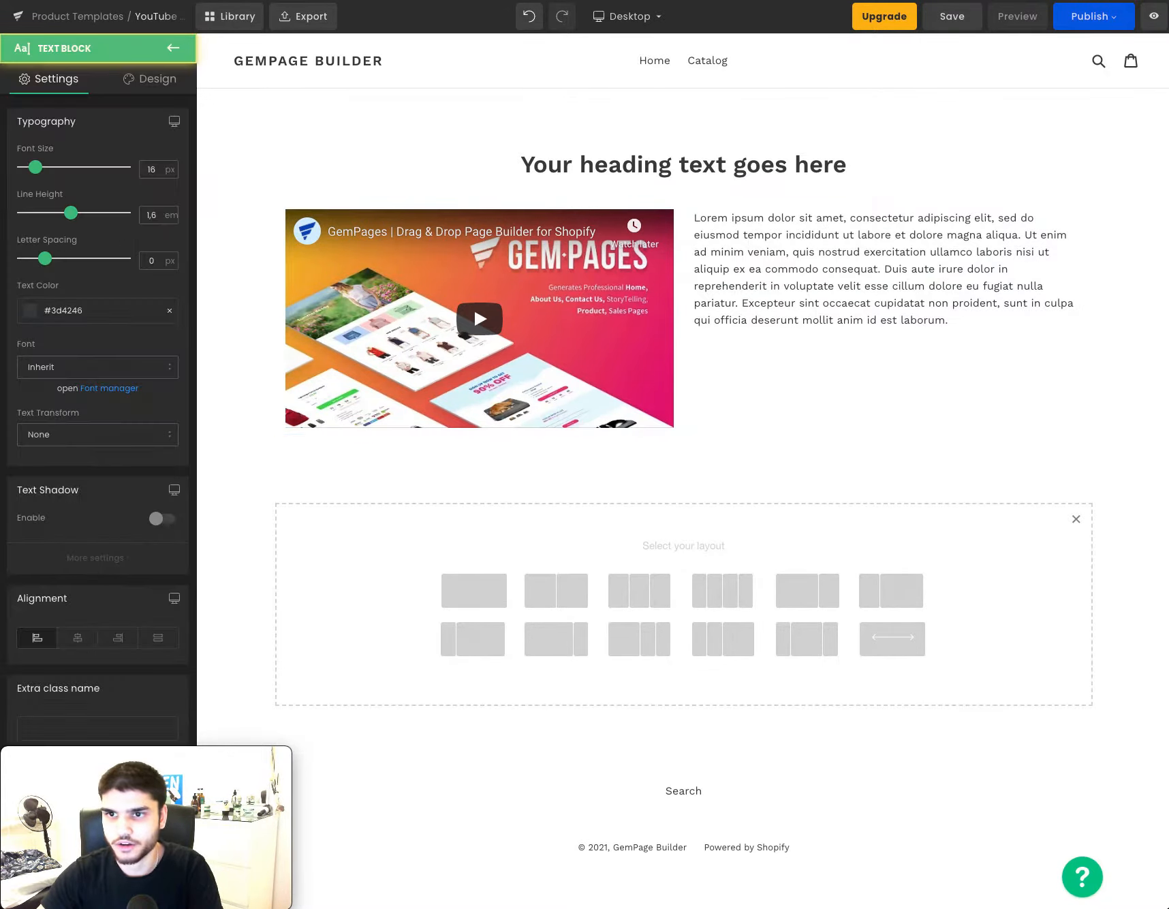
Clear the element search and add a Button element below the text block beside the video.
{"action": "left_click", "coordinate": [174, 49]}
{"action": "double_click", "coordinate": [115, 49]}
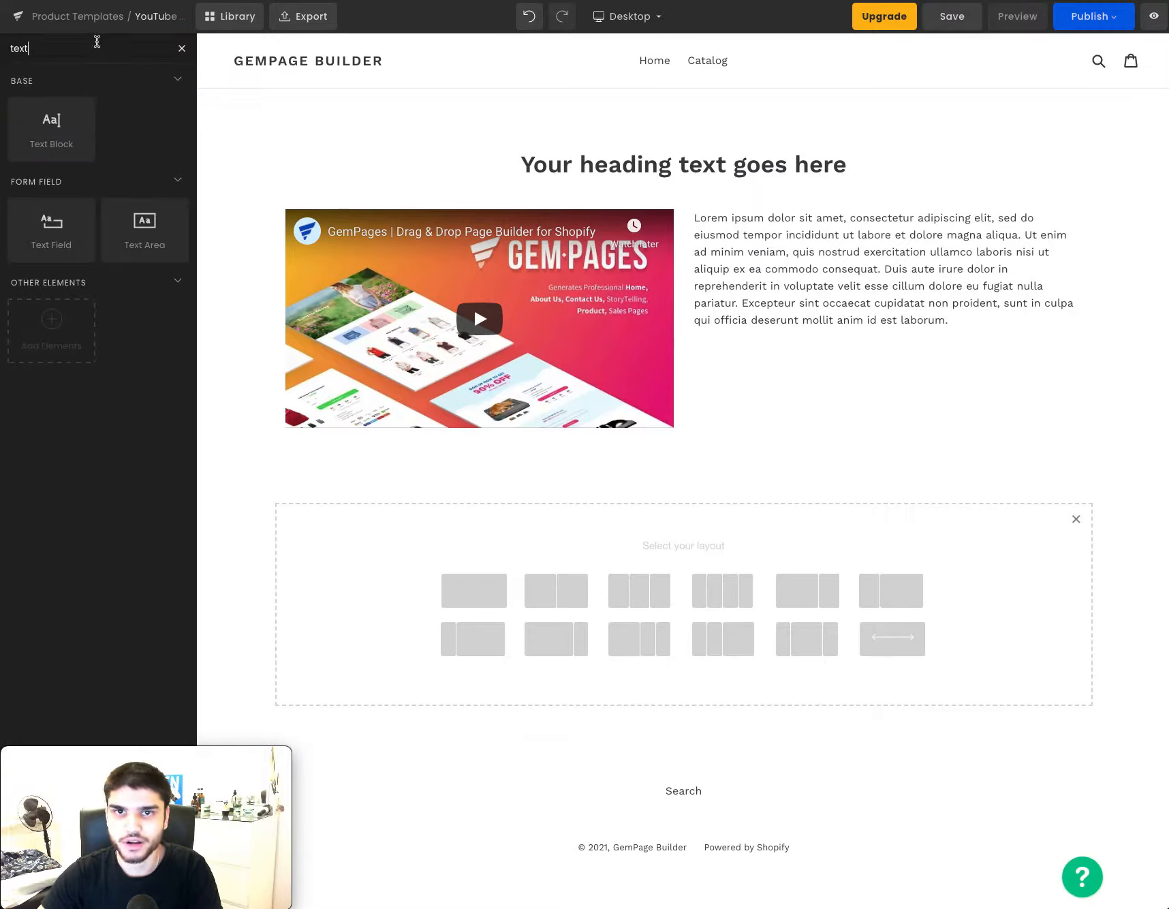
{"action": "left_click", "coordinate": [182, 49]}
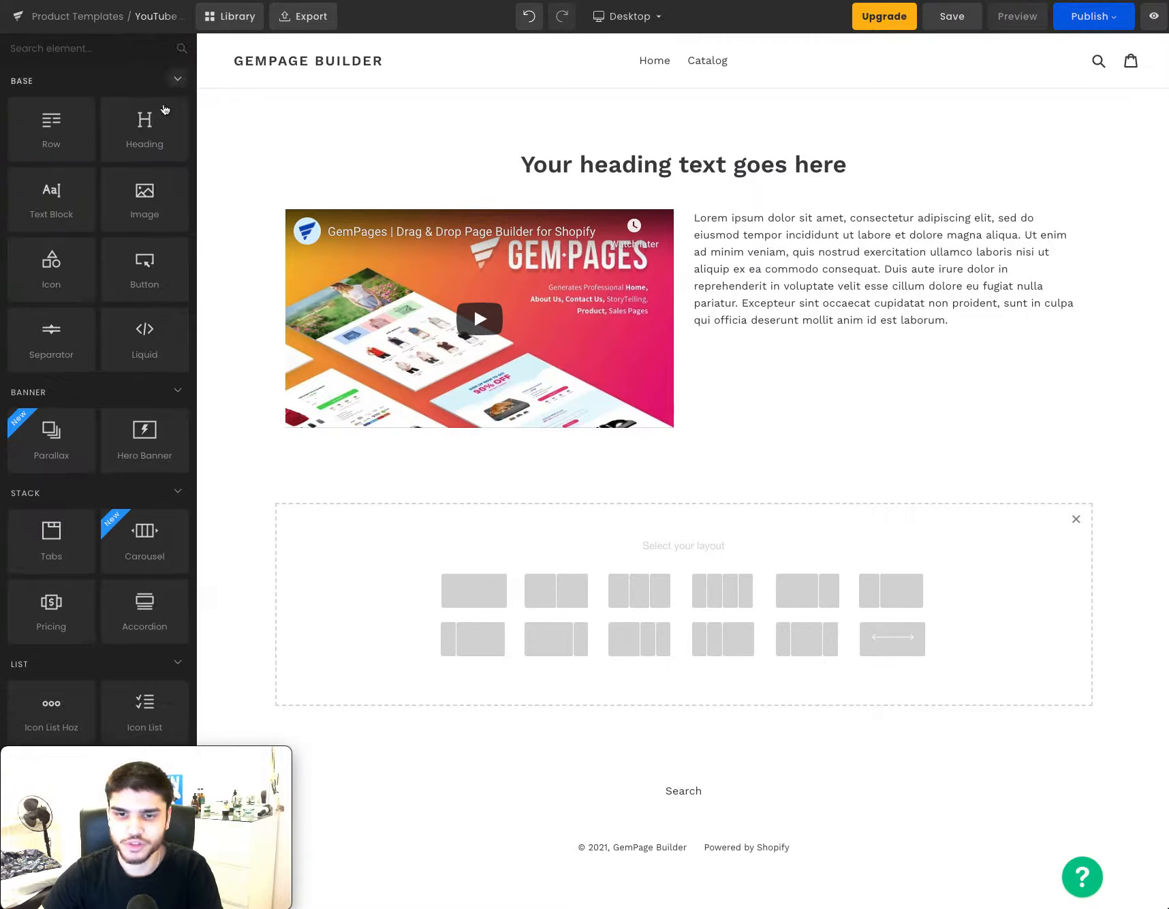
{"action": "scroll", "coordinate": [97, 246], "scroll_direction": "down", "scroll_amount": 1}
{"action": "scroll", "coordinate": [98, 245], "scroll_direction": "down", "scroll_amount": 1}
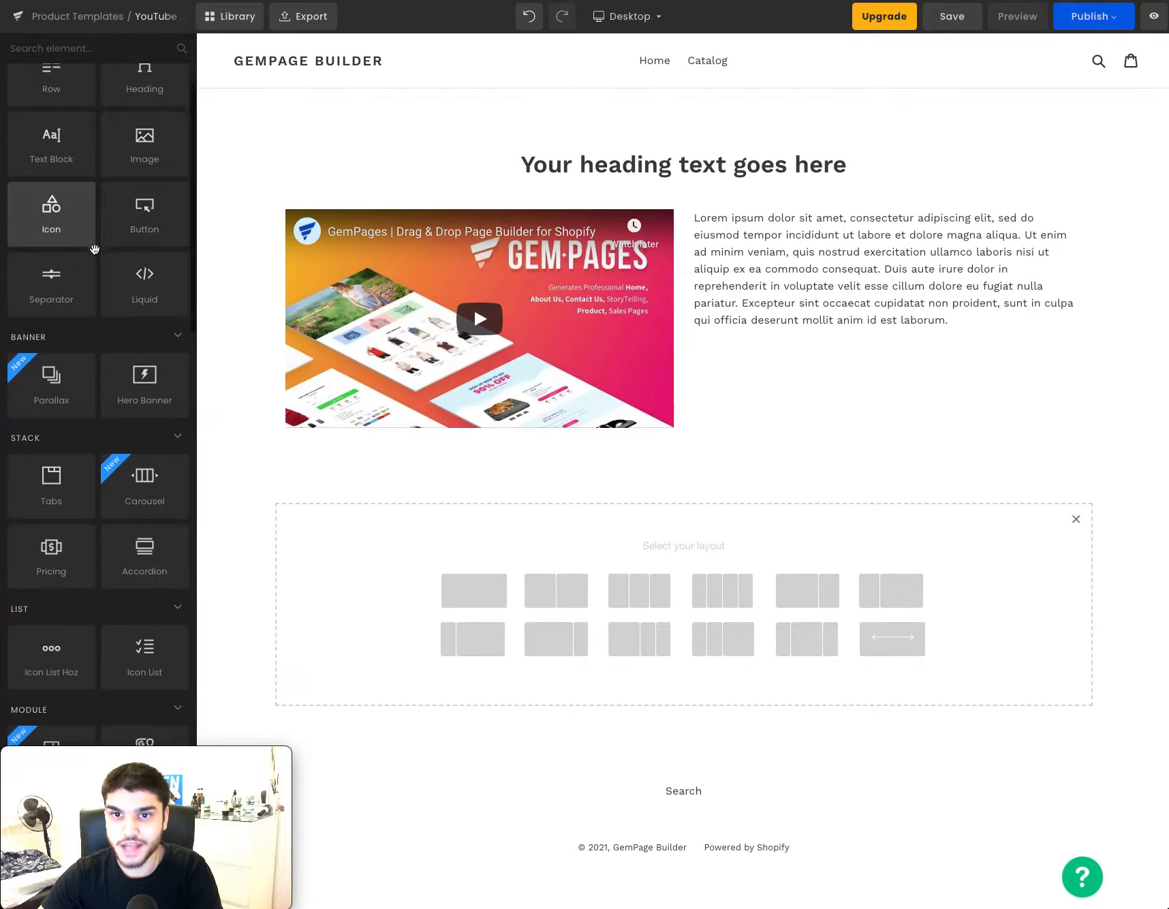
{"action": "left_click_drag", "start_coordinate": [128, 200], "coordinate": [724, 361]}
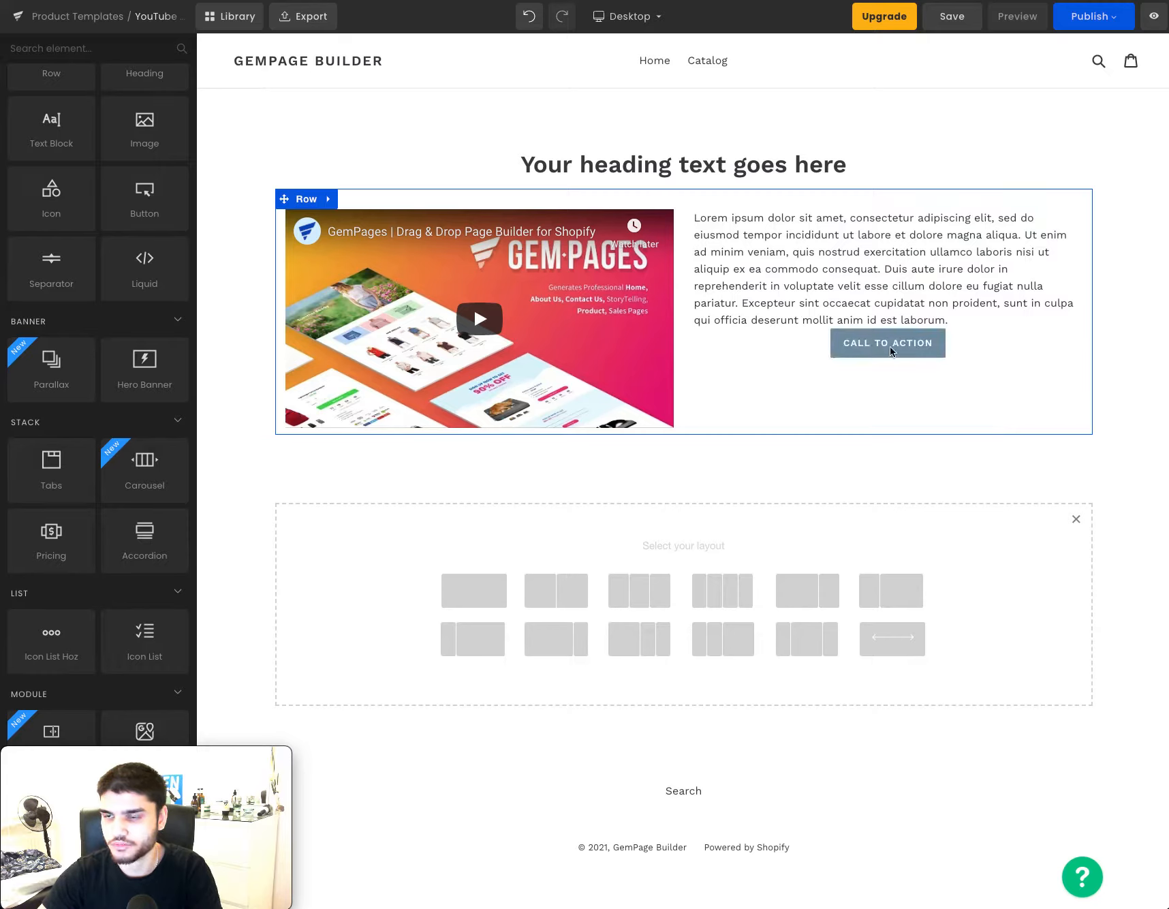
Change the new button's text to "BUY NOW".
{"action": "left_click", "coordinate": [887, 348]}
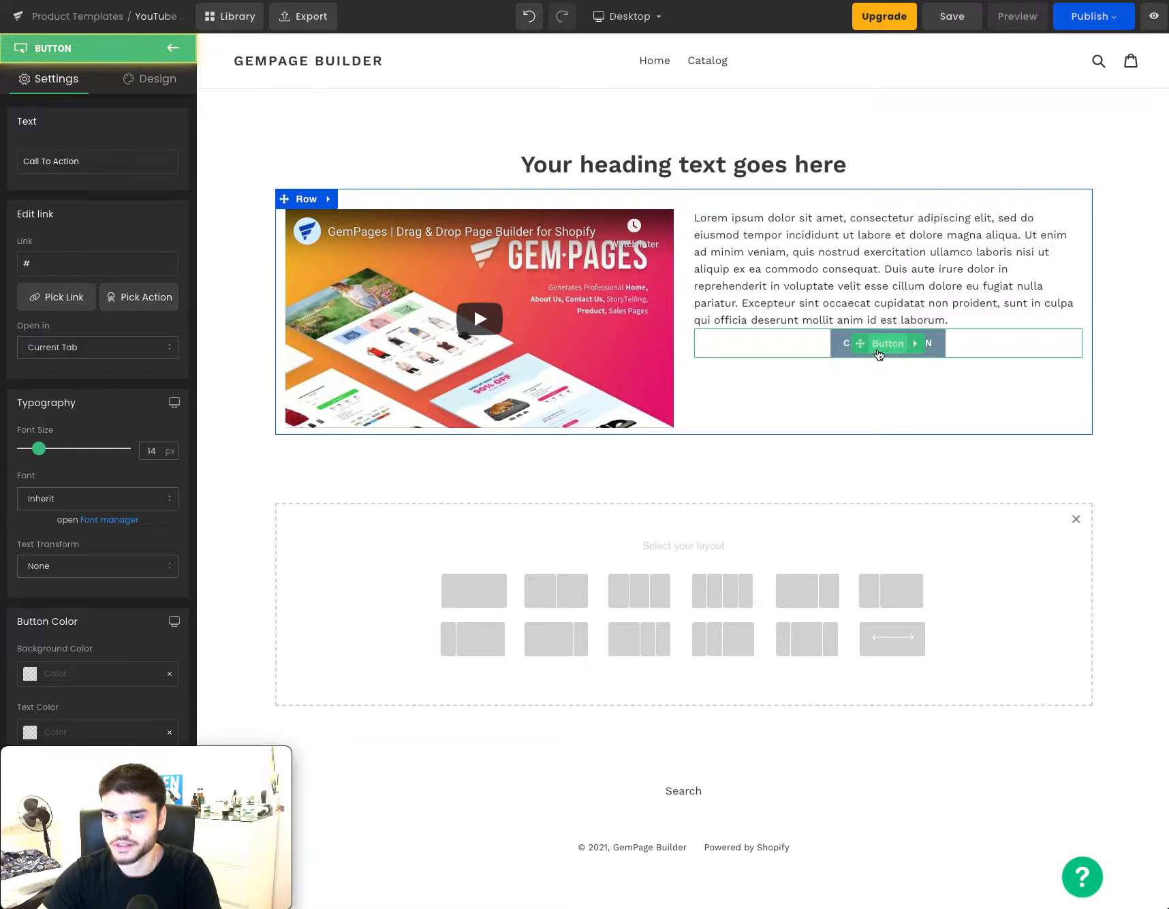
{"action": "left_click", "coordinate": [43, 152]}
{"action": "key", "text": "ctrl+a"}
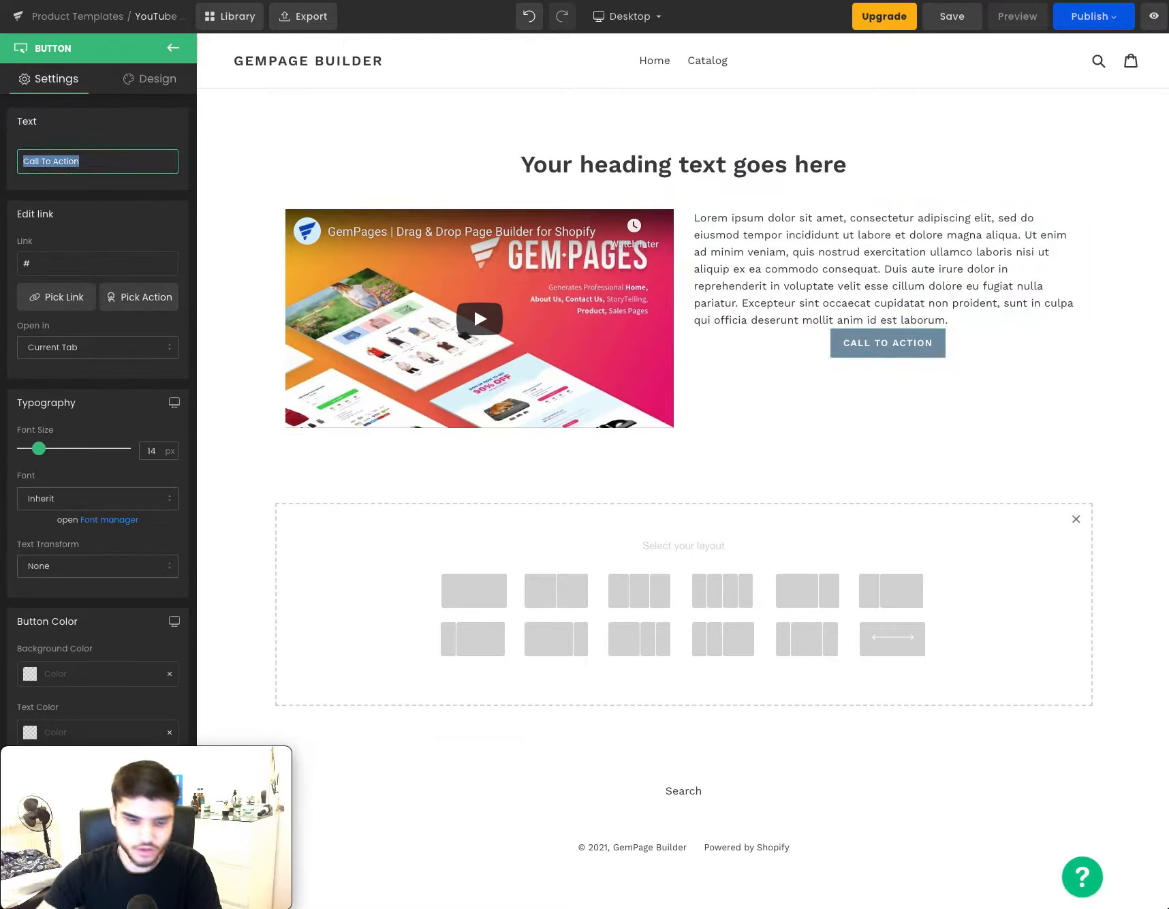
{"action": "type", "text": "BUY NOW"}
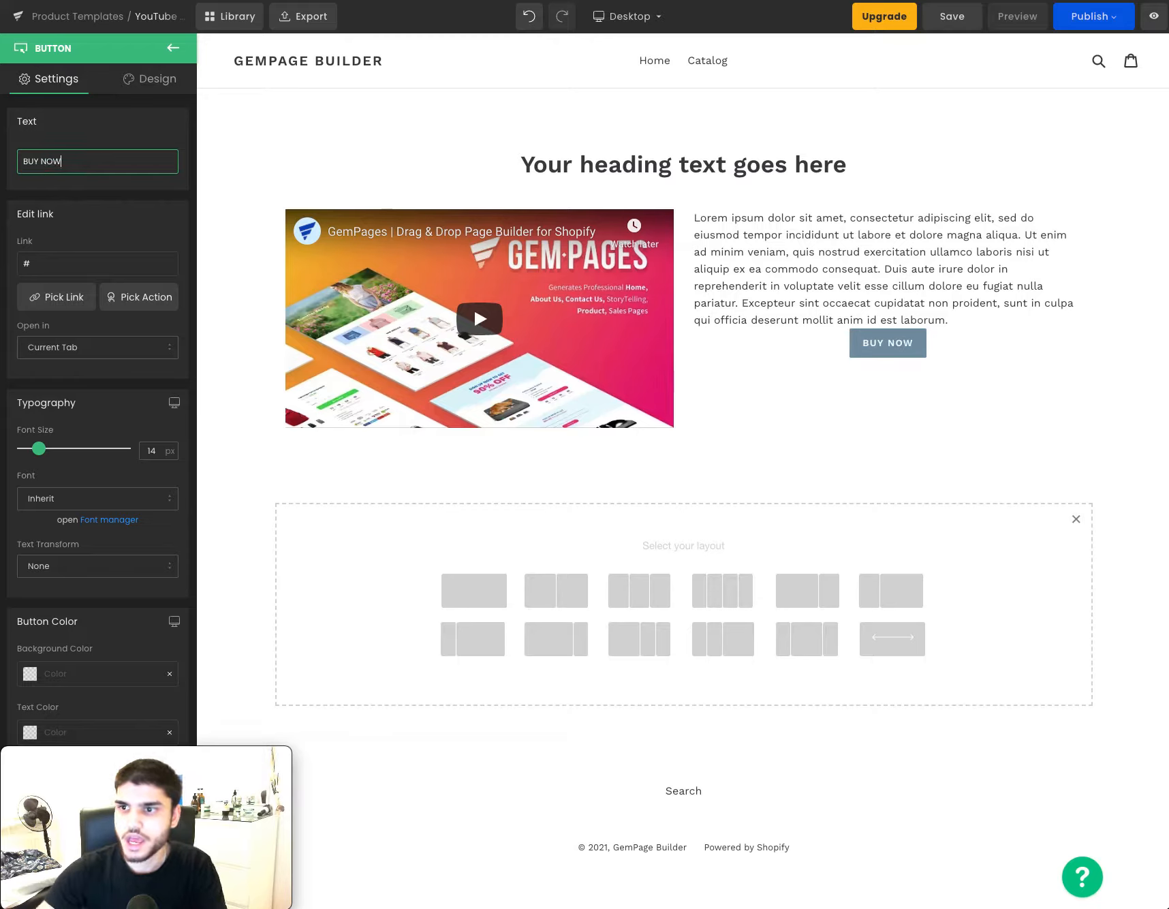
{"action": "left_click", "coordinate": [95, 238]}
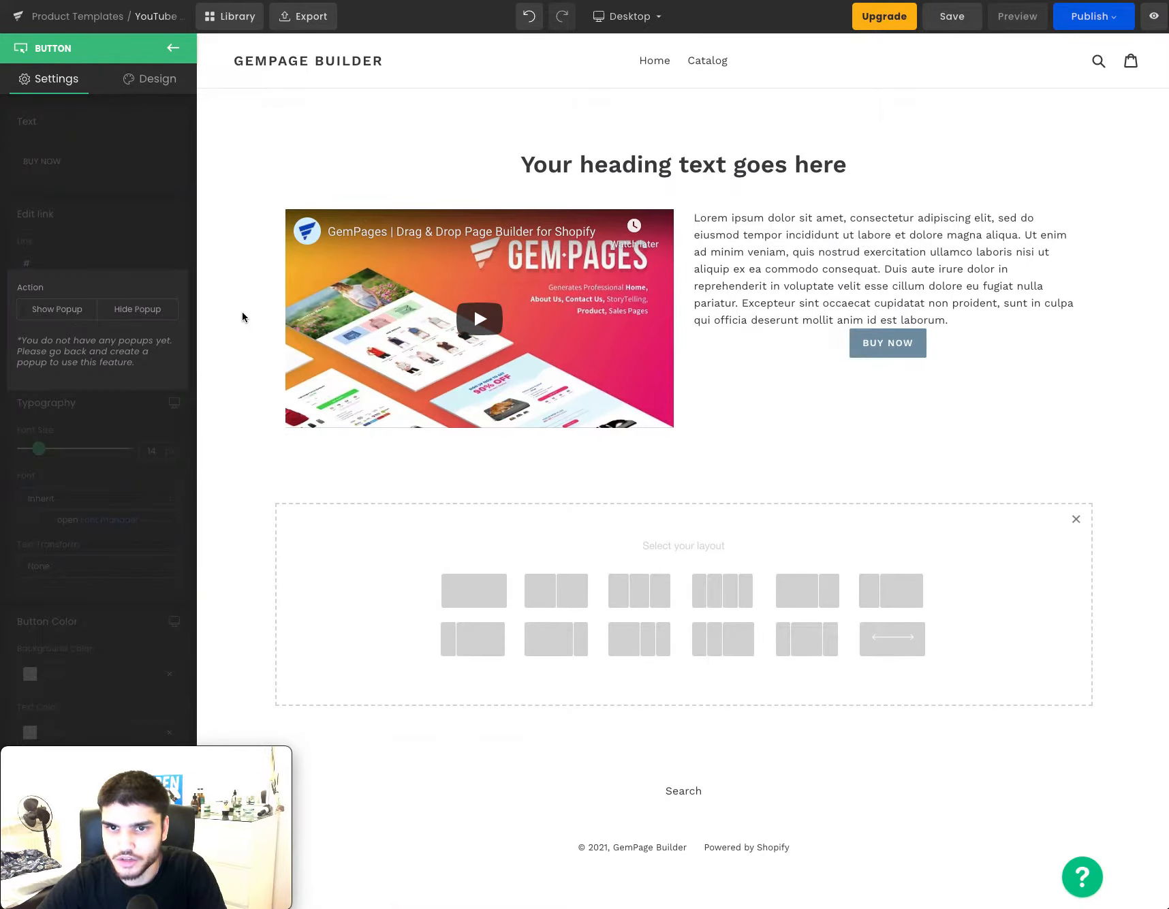
{"action": "left_click", "coordinate": [79, 298]}
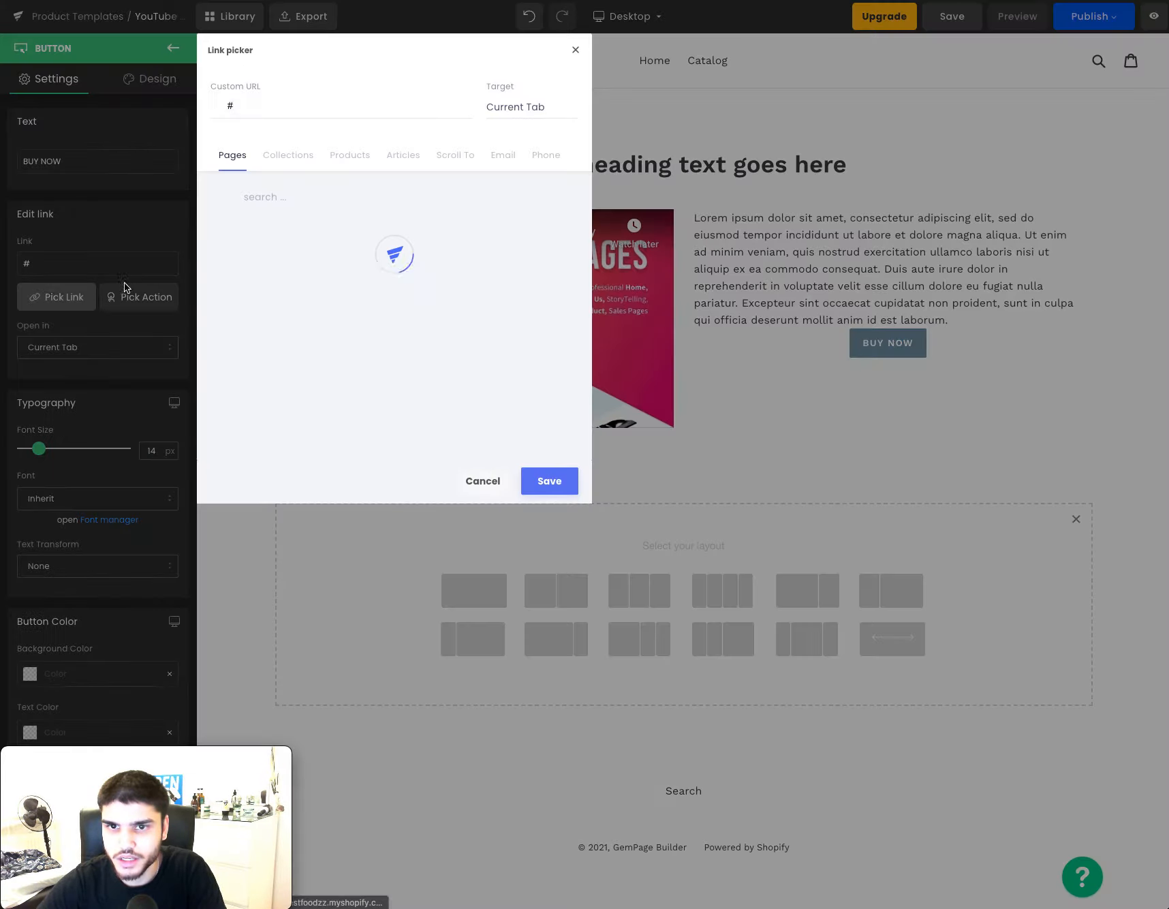
{"action": "left_click", "coordinate": [351, 156]}
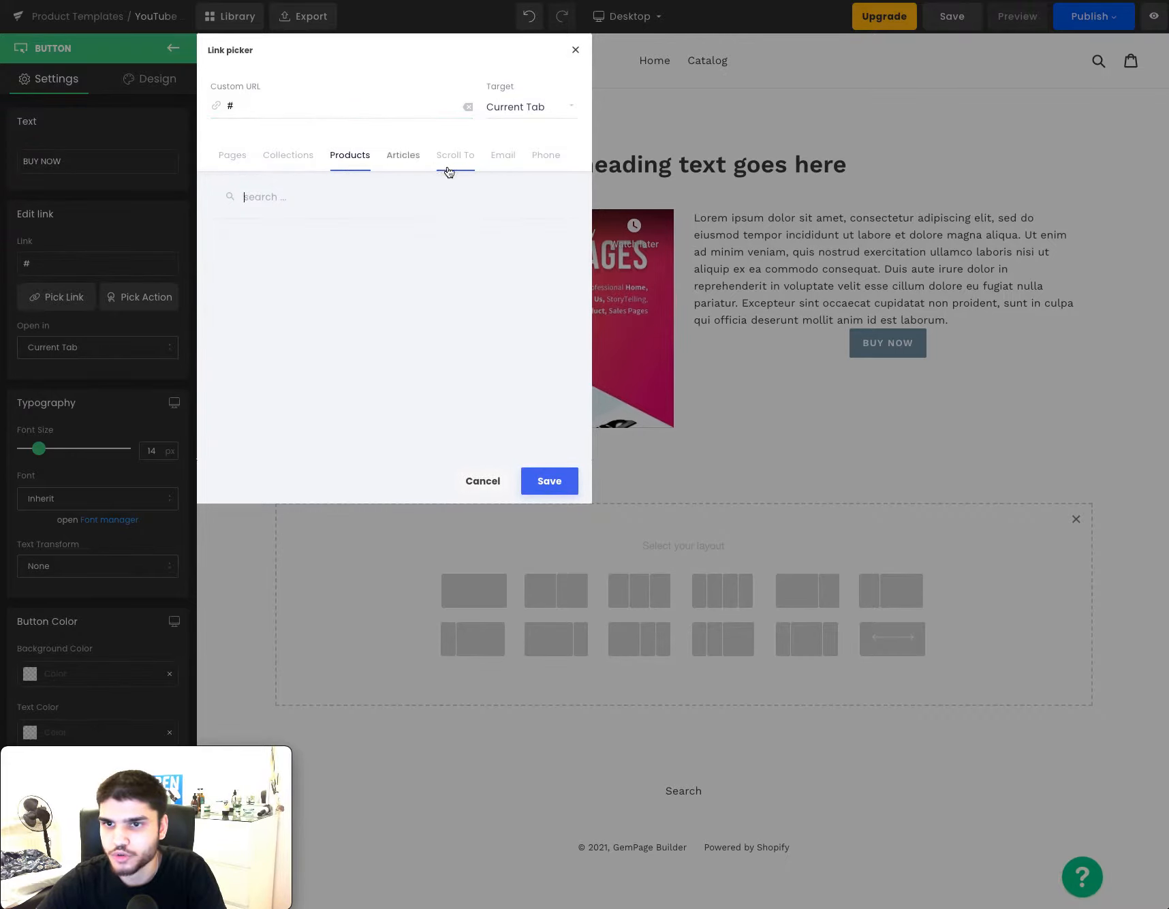
{"action": "left_click", "coordinate": [247, 167]}
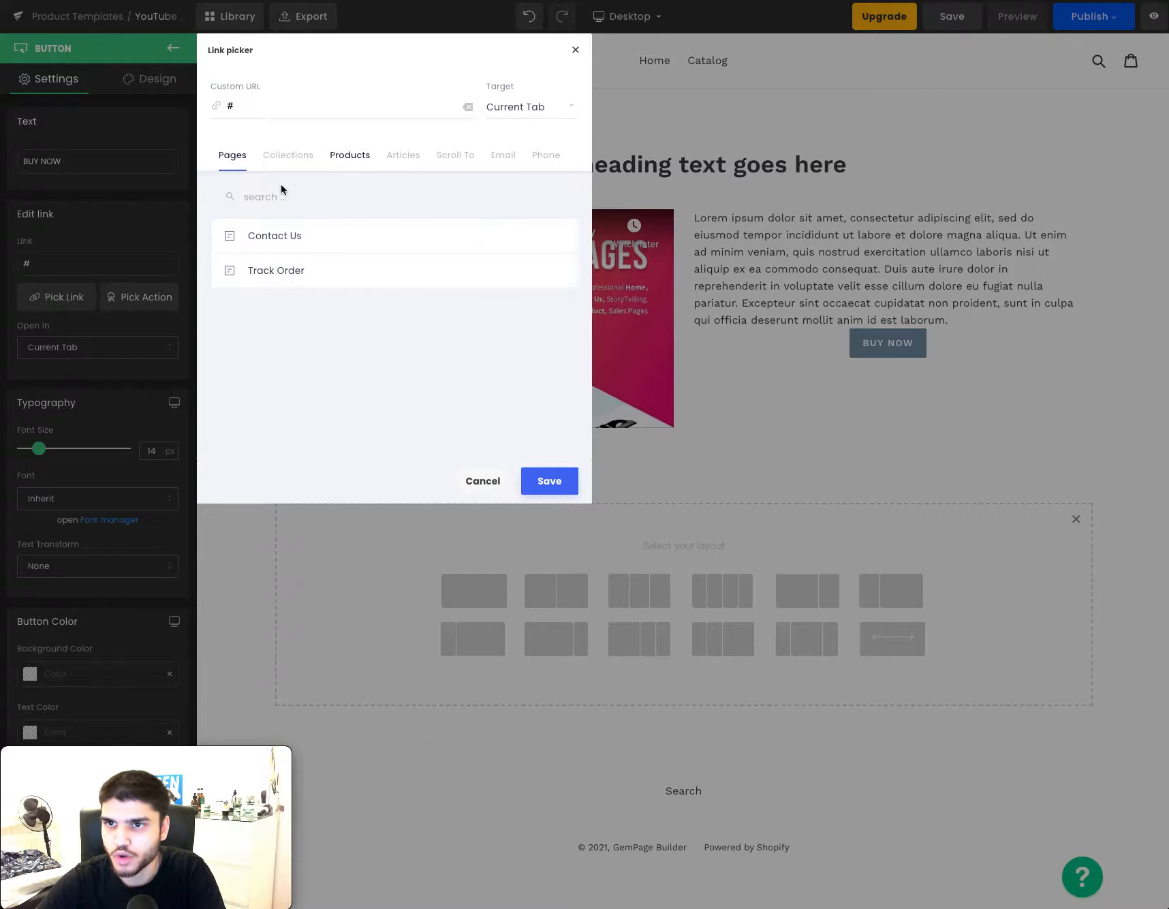
{"action": "left_click", "coordinate": [469, 487]}
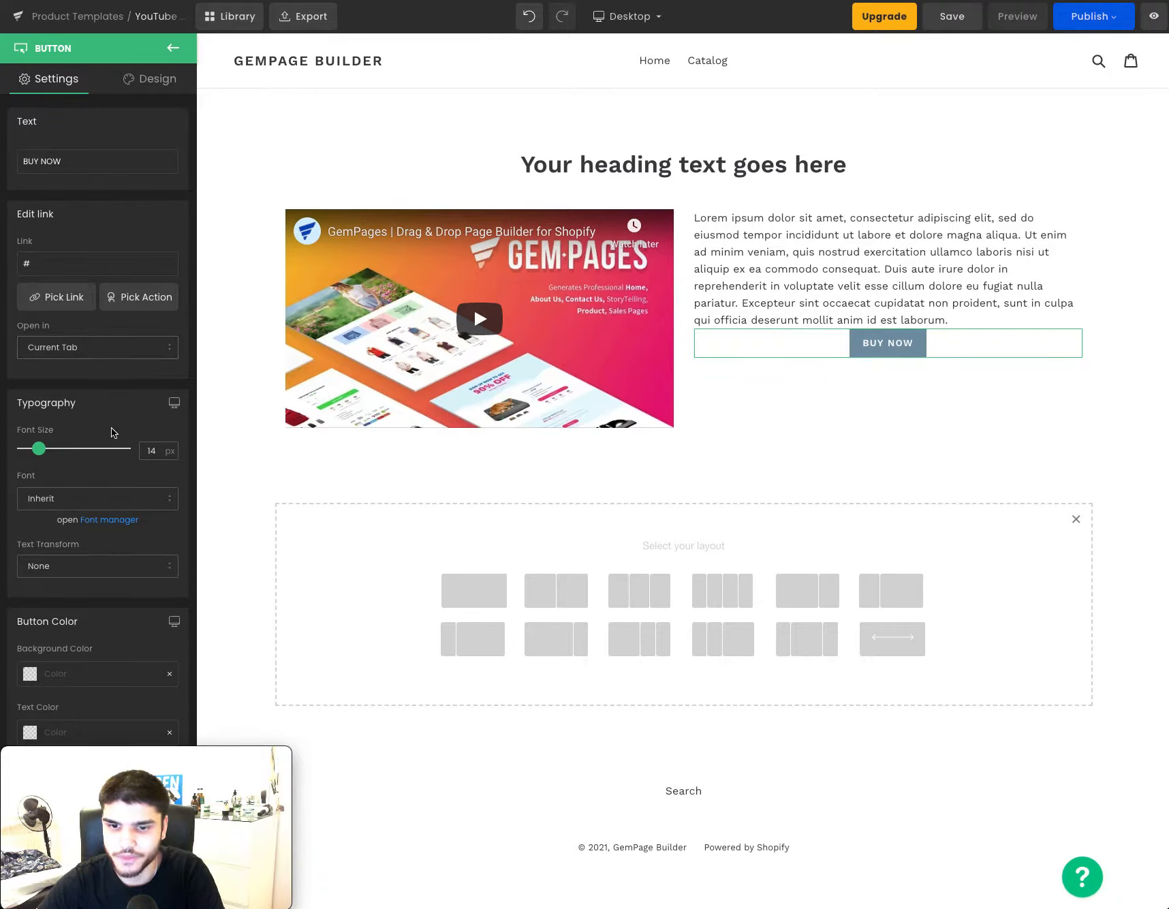
Set the BUY NOW button's background color to orange #e38335.
{"action": "scroll", "coordinate": [113, 432], "scroll_direction": "down", "scroll_amount": 3}
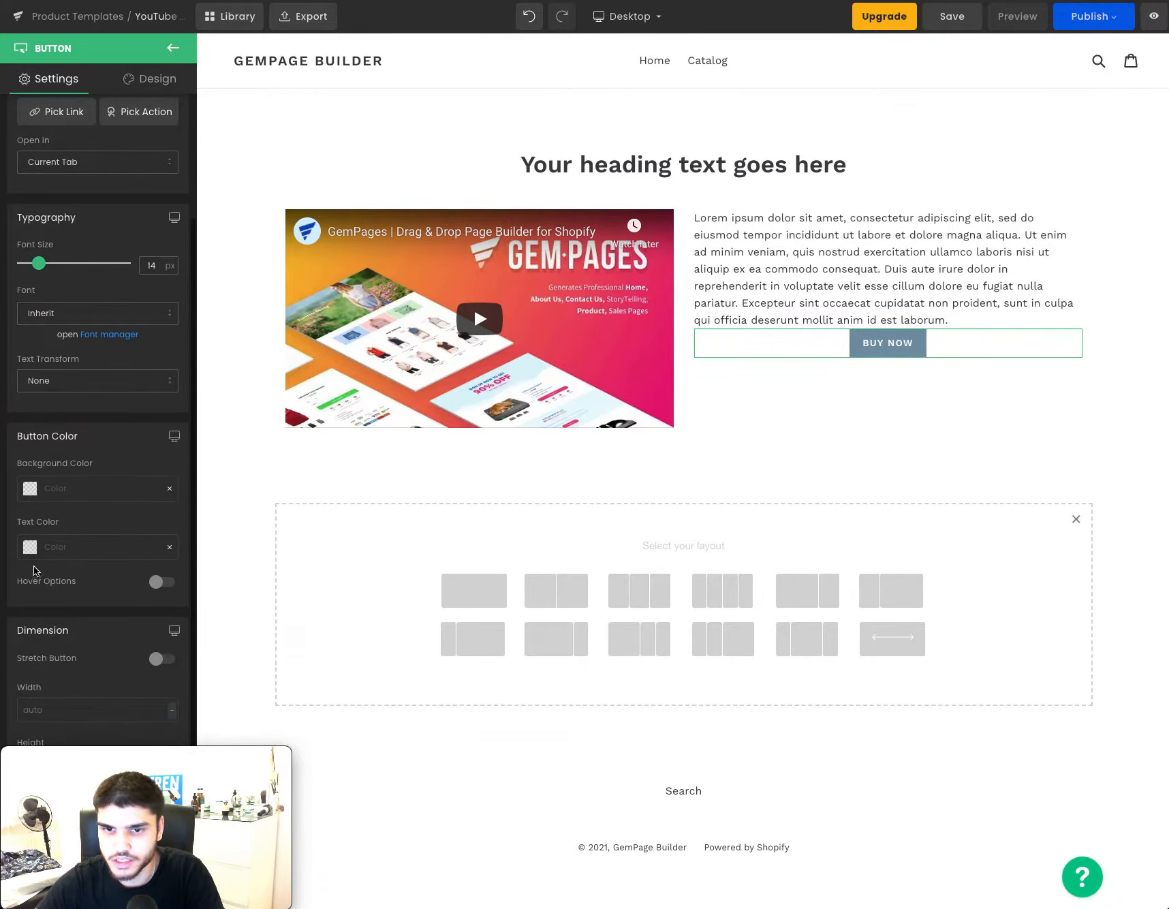
{"action": "left_click", "coordinate": [30, 489]}
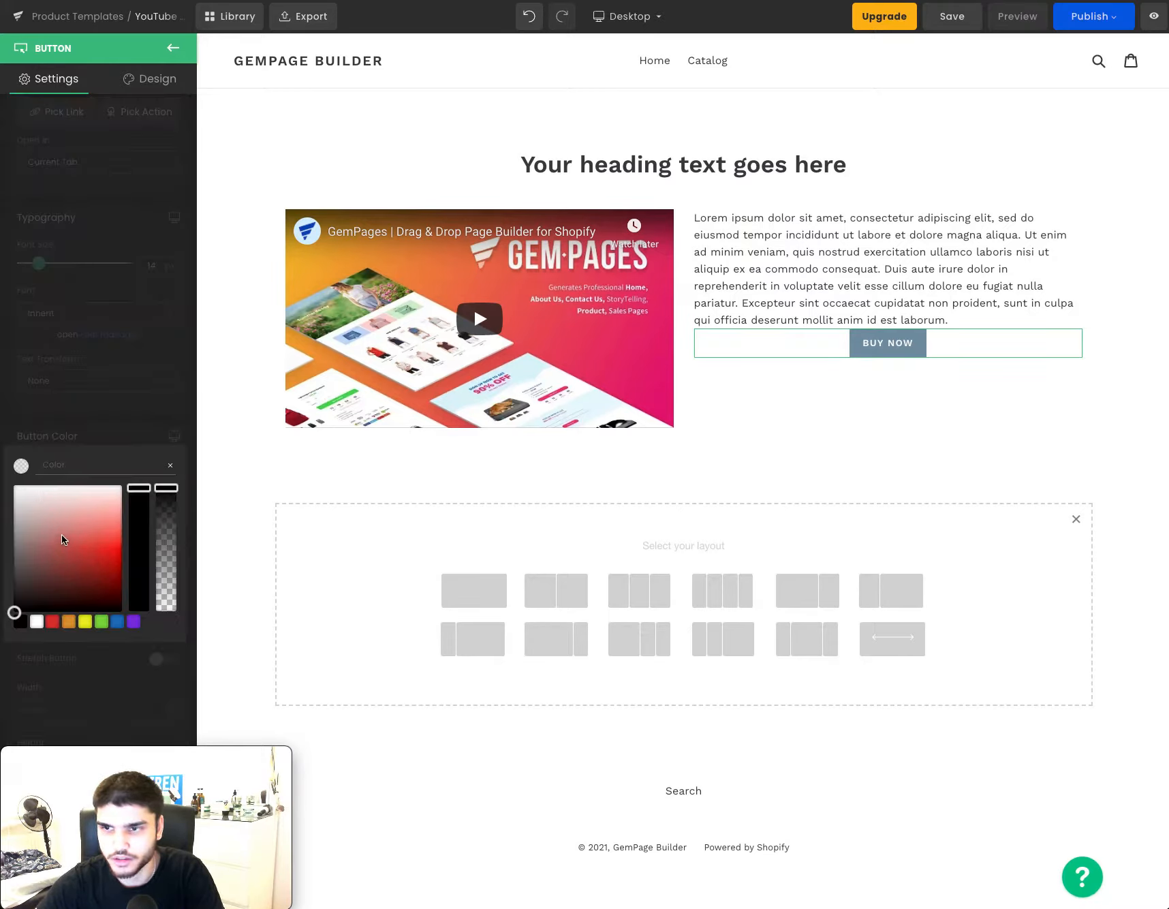
{"action": "left_click", "coordinate": [80, 528]}
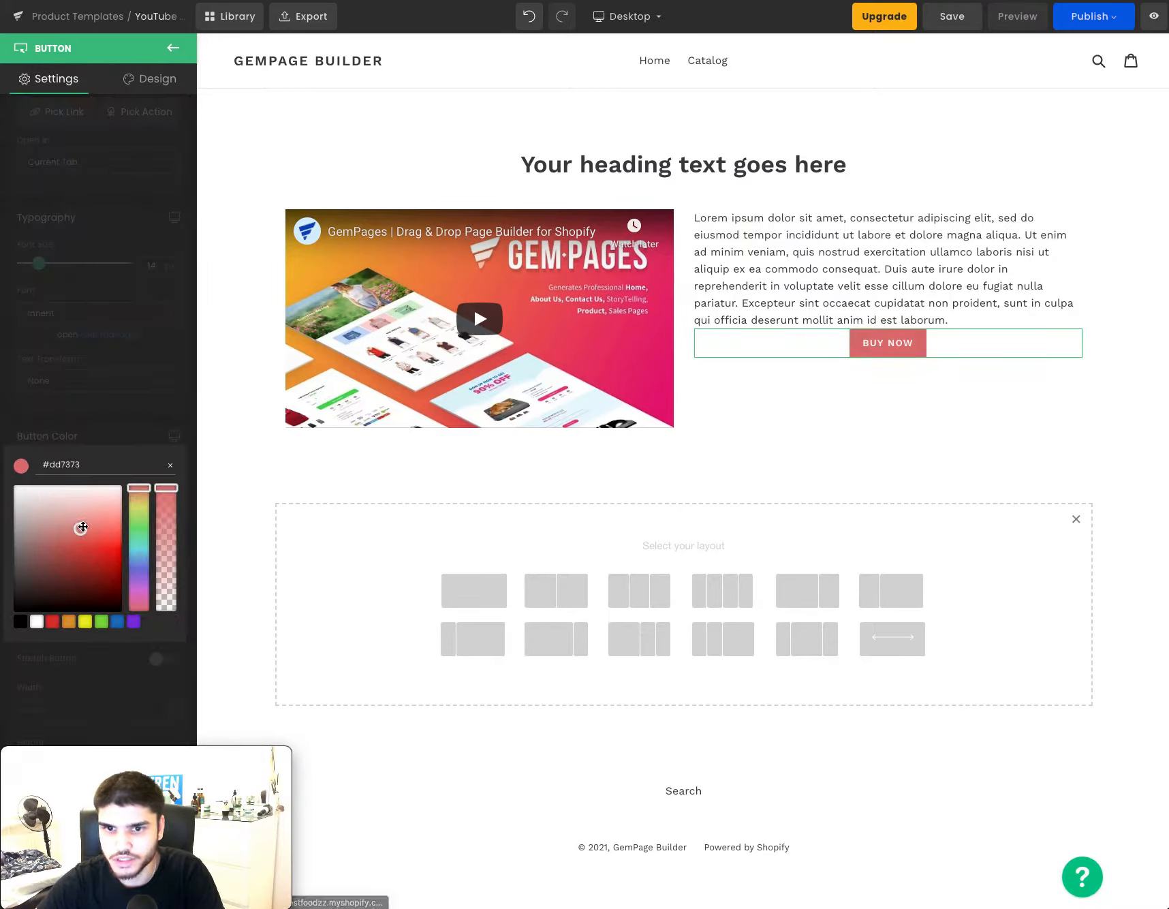
{"action": "left_click", "coordinate": [140, 521]}
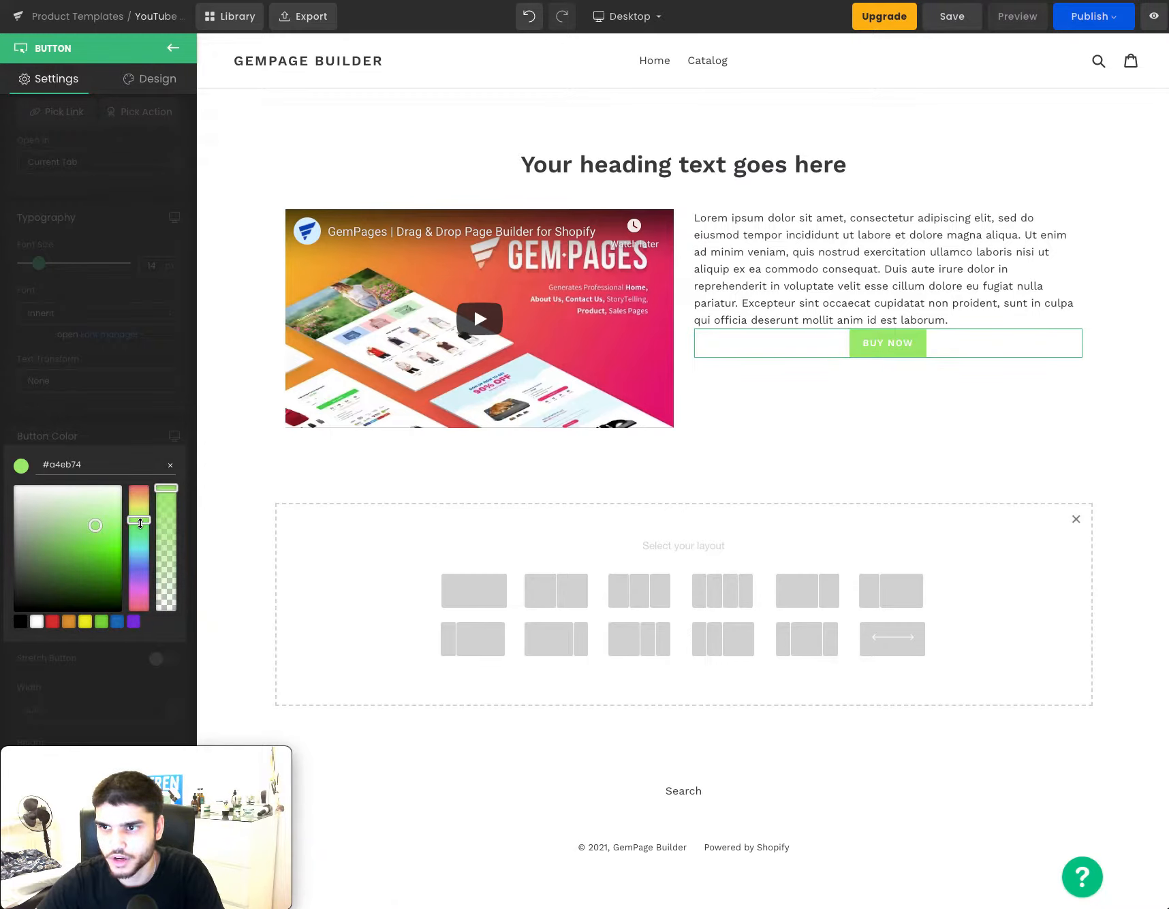
{"action": "left_click", "coordinate": [138, 498]}
{"action": "left_click", "coordinate": [138, 496]}
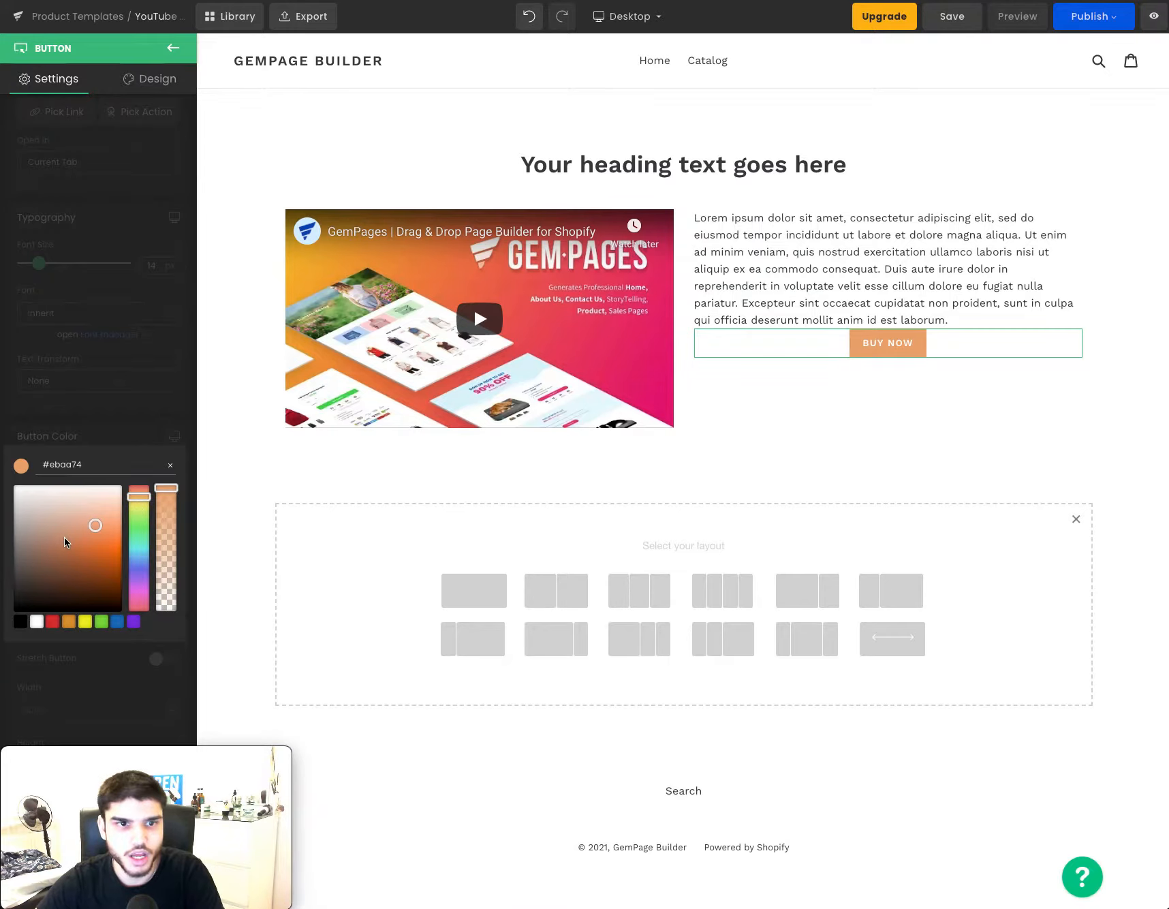
{"action": "left_click", "coordinate": [99, 541]}
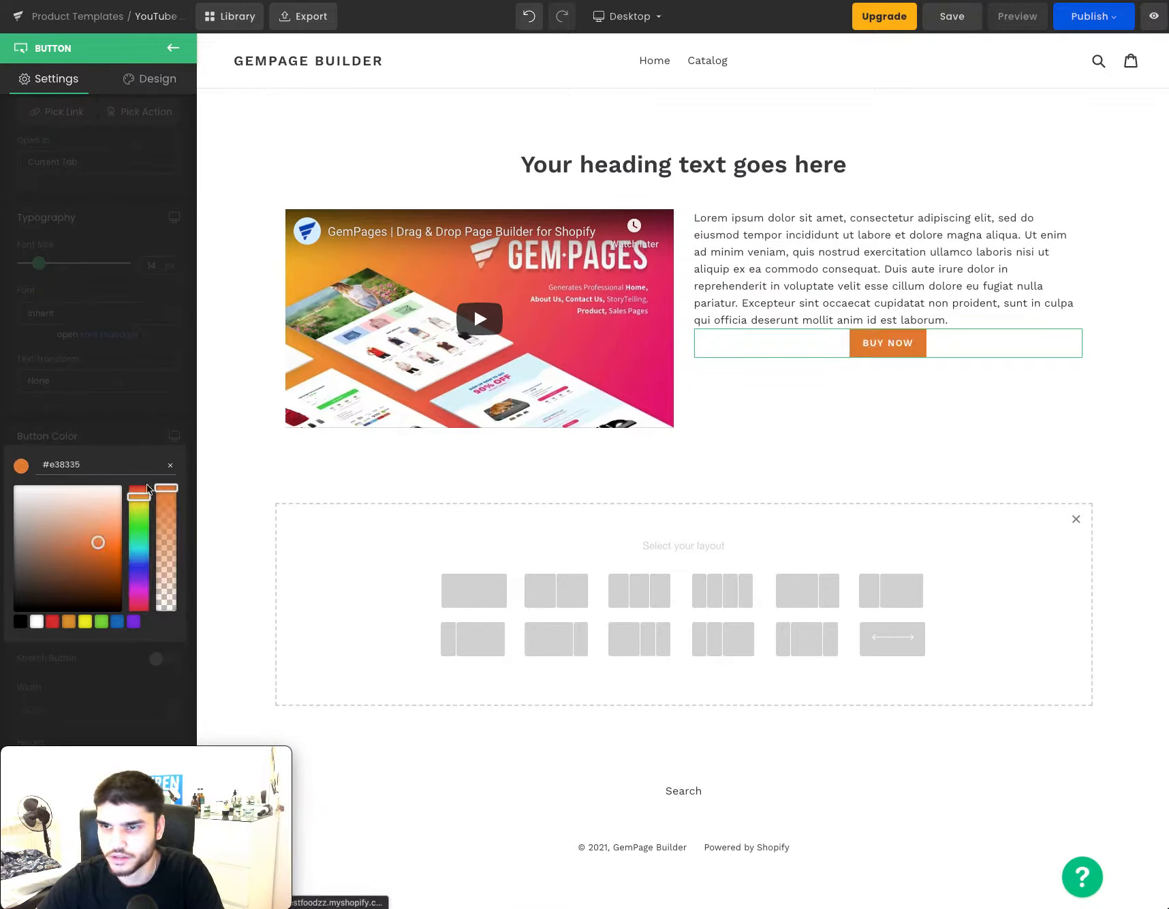
{"action": "left_click", "coordinate": [139, 438]}
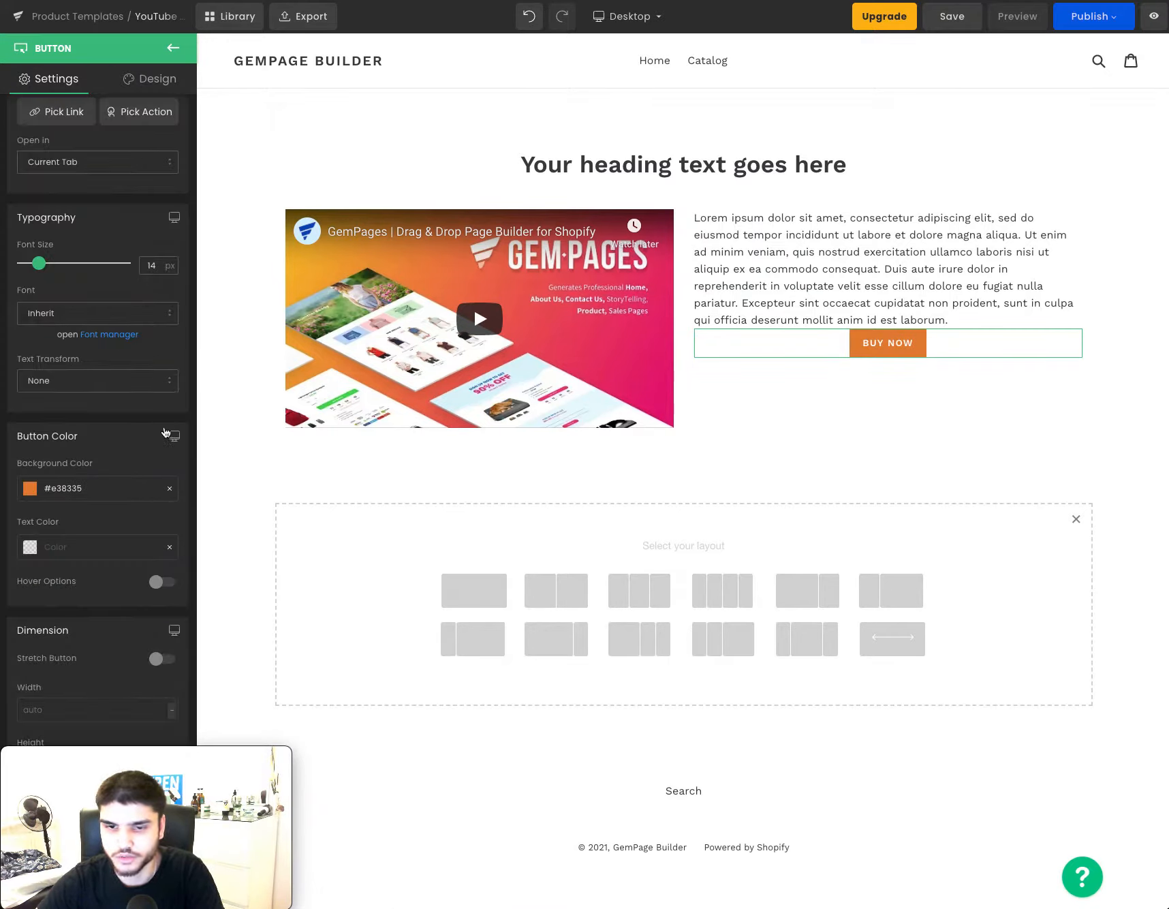
{"action": "scroll", "coordinate": [160, 433], "scroll_direction": "up", "scroll_amount": 2}
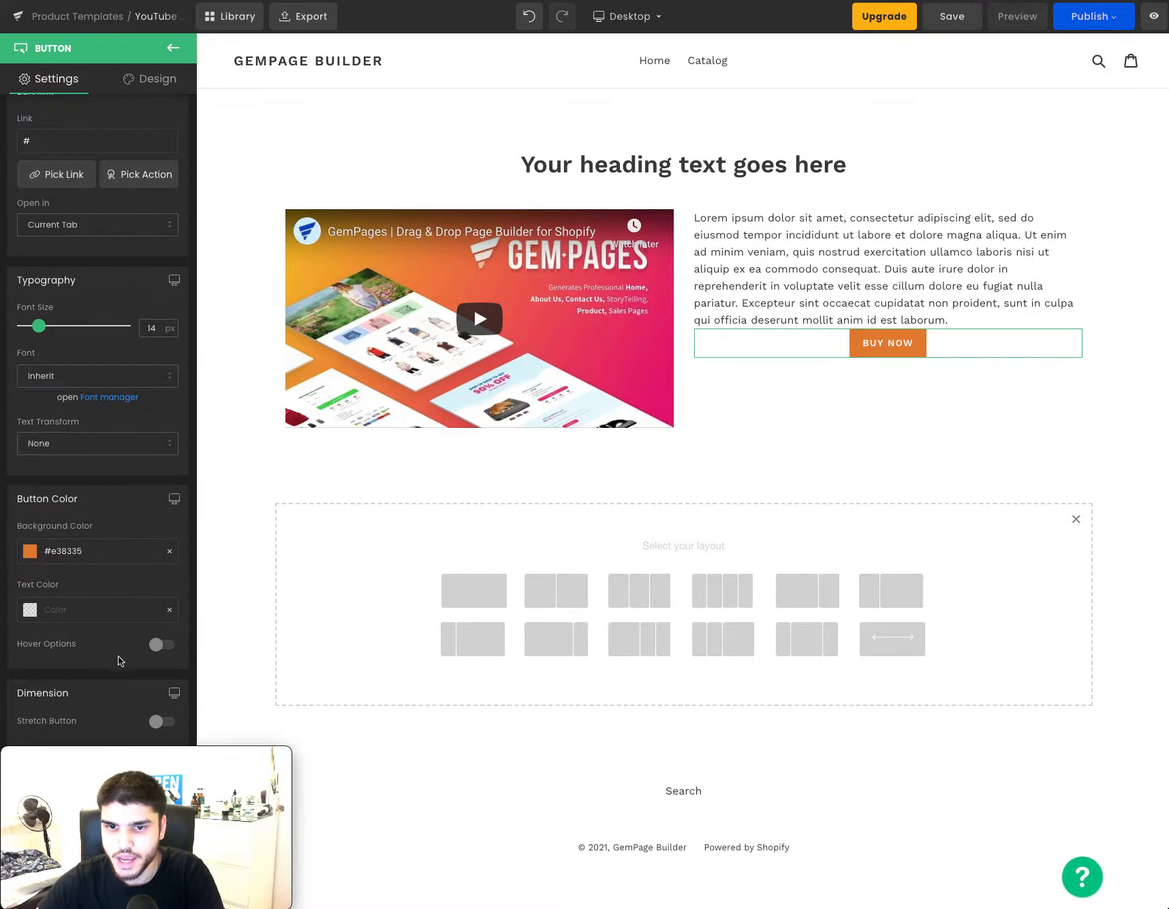
{"action": "left_click", "coordinate": [120, 645]}
{"action": "scroll", "coordinate": [120, 646], "scroll_direction": "down", "scroll_amount": 2}
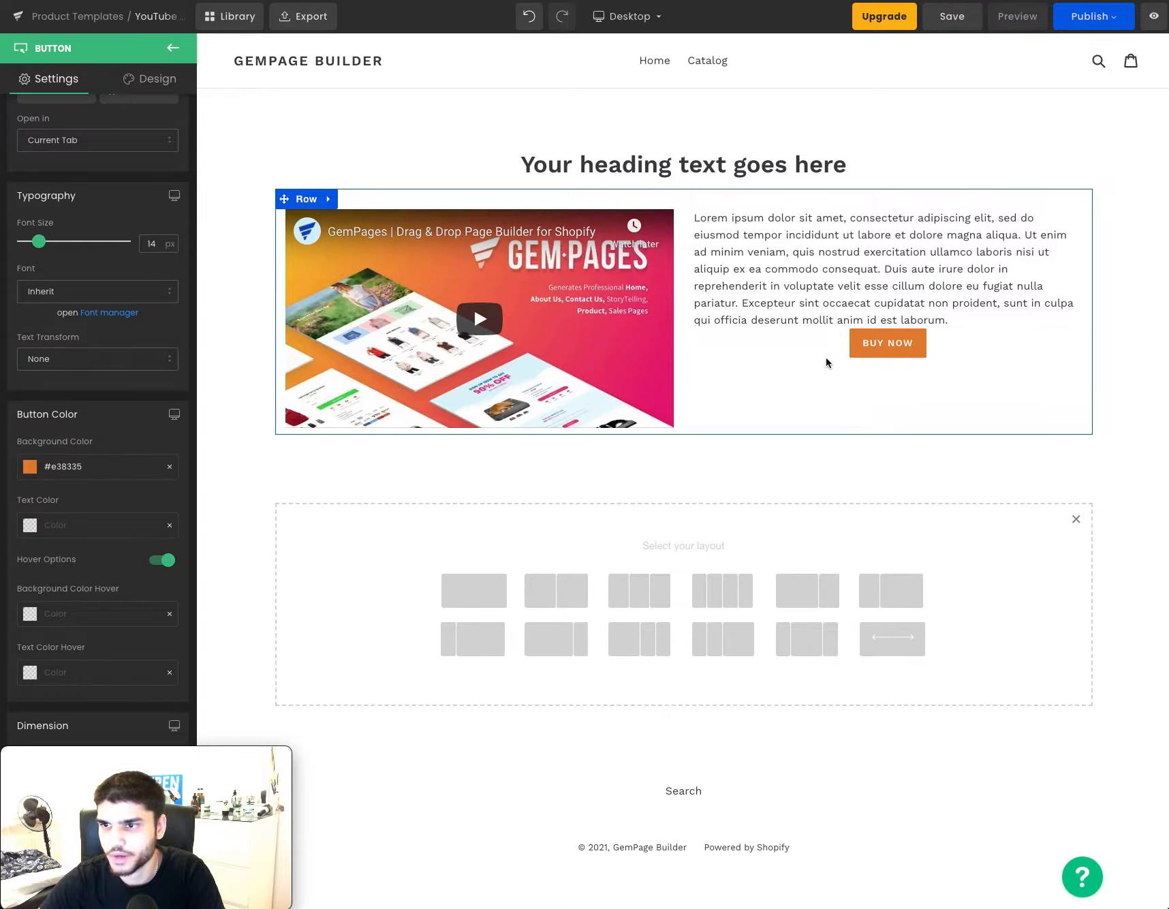
{"action": "scroll", "coordinate": [118, 510], "scroll_direction": "down", "scroll_amount": 1}
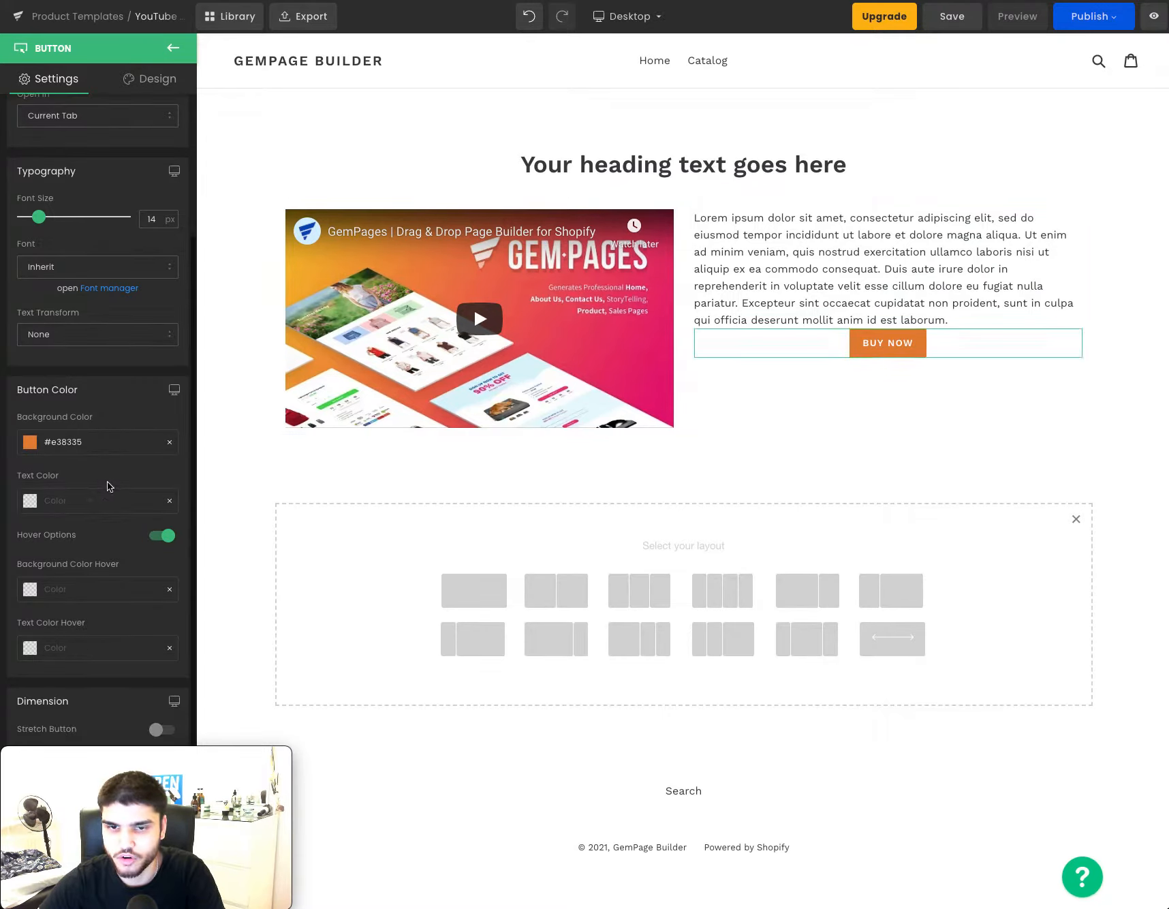
{"action": "left_click", "coordinate": [125, 497]}
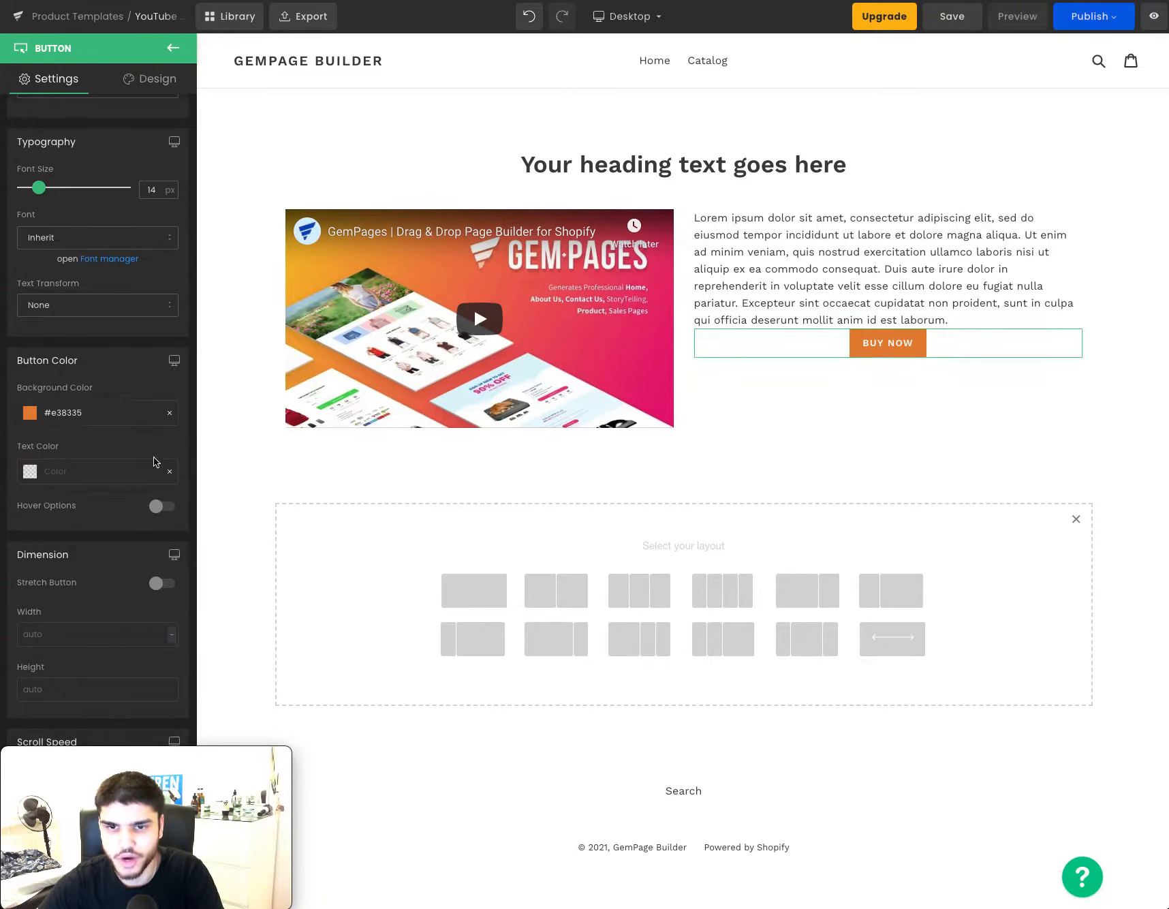
{"action": "left_click", "coordinate": [69, 519]}
{"action": "scroll", "coordinate": [69, 520], "scroll_direction": "down", "scroll_amount": 1}
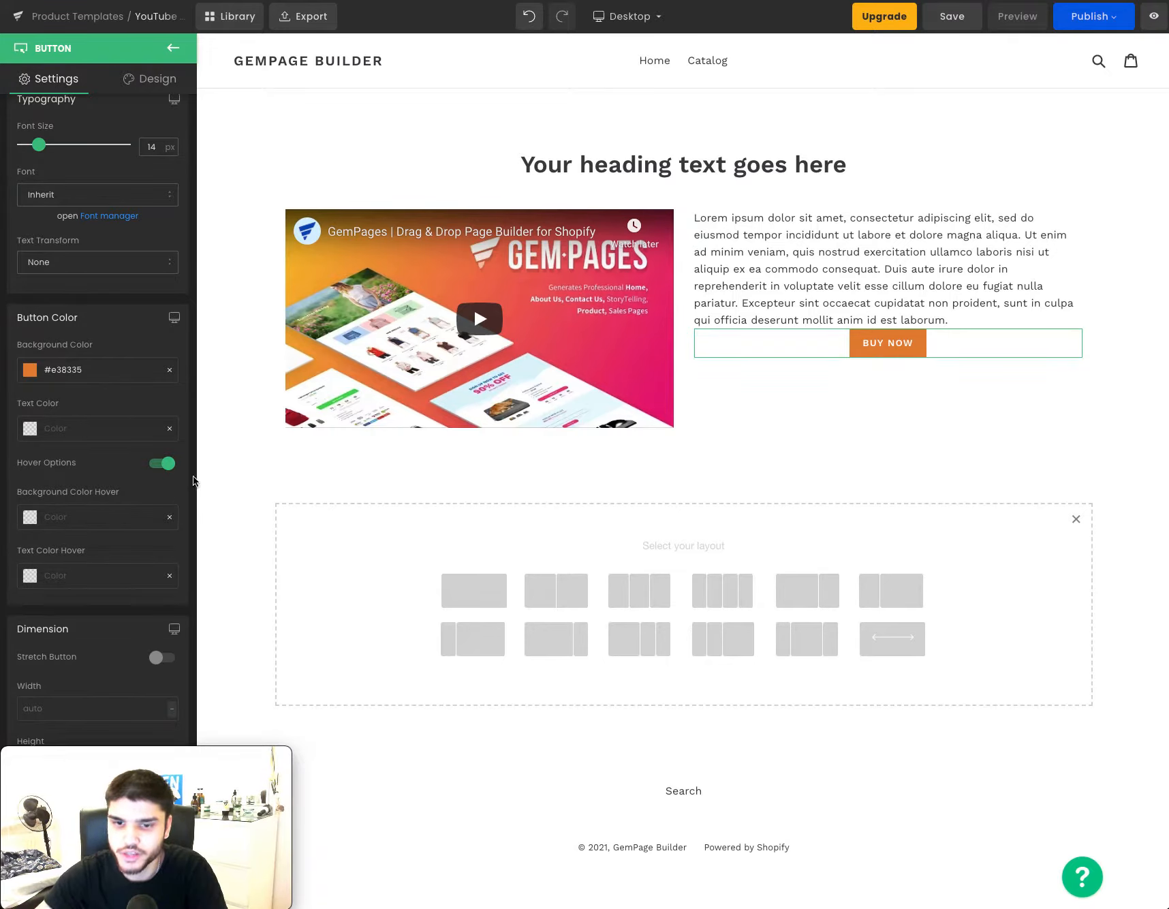
{"action": "left_click", "coordinate": [163, 464]}
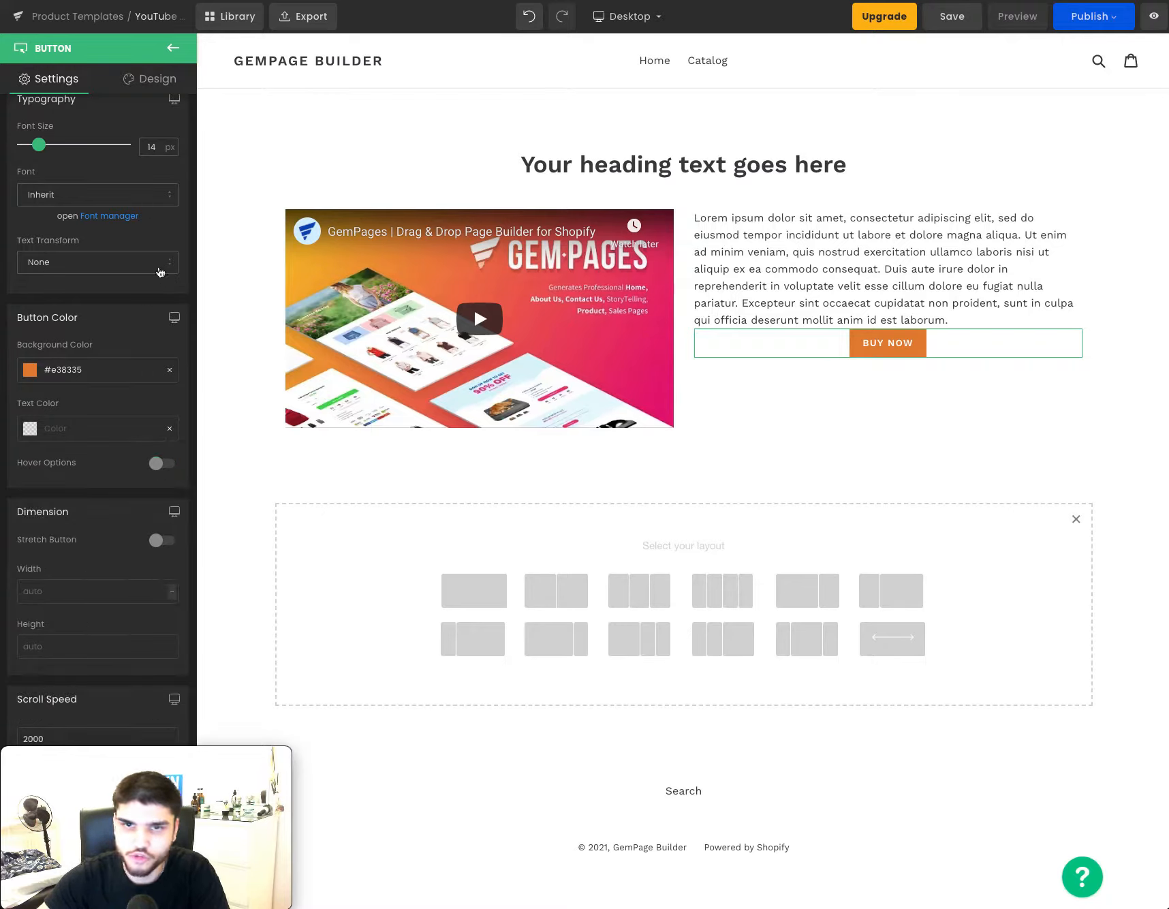
Set the BUY NOW button's right margin to 431px and its top margin to 25px.
{"action": "left_click", "coordinate": [145, 81]}
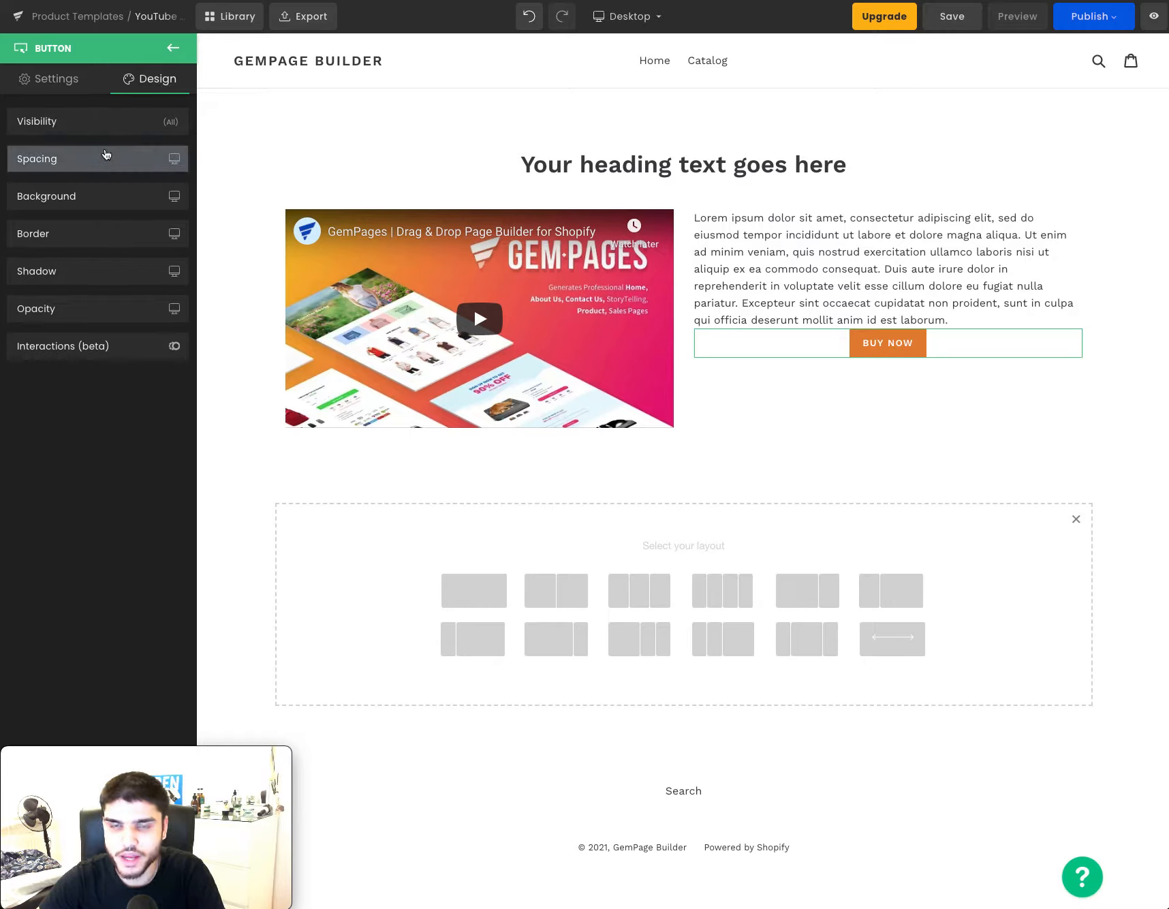
{"action": "left_click", "coordinate": [49, 159]}
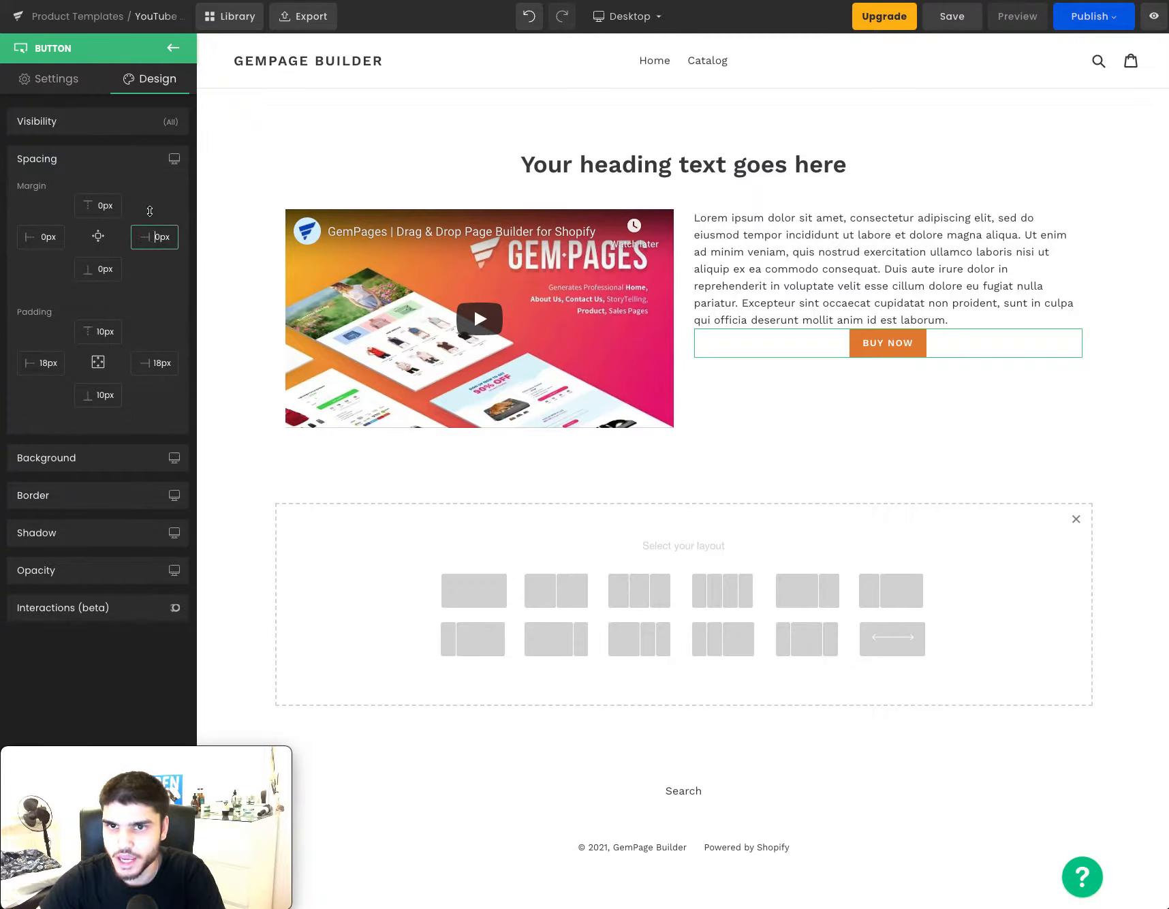
{"action": "left_click_drag", "start_coordinate": [150, 211], "coordinate": [158, 180]}
{"action": "left_click_drag", "start_coordinate": [160, 237], "coordinate": [171, 189]}
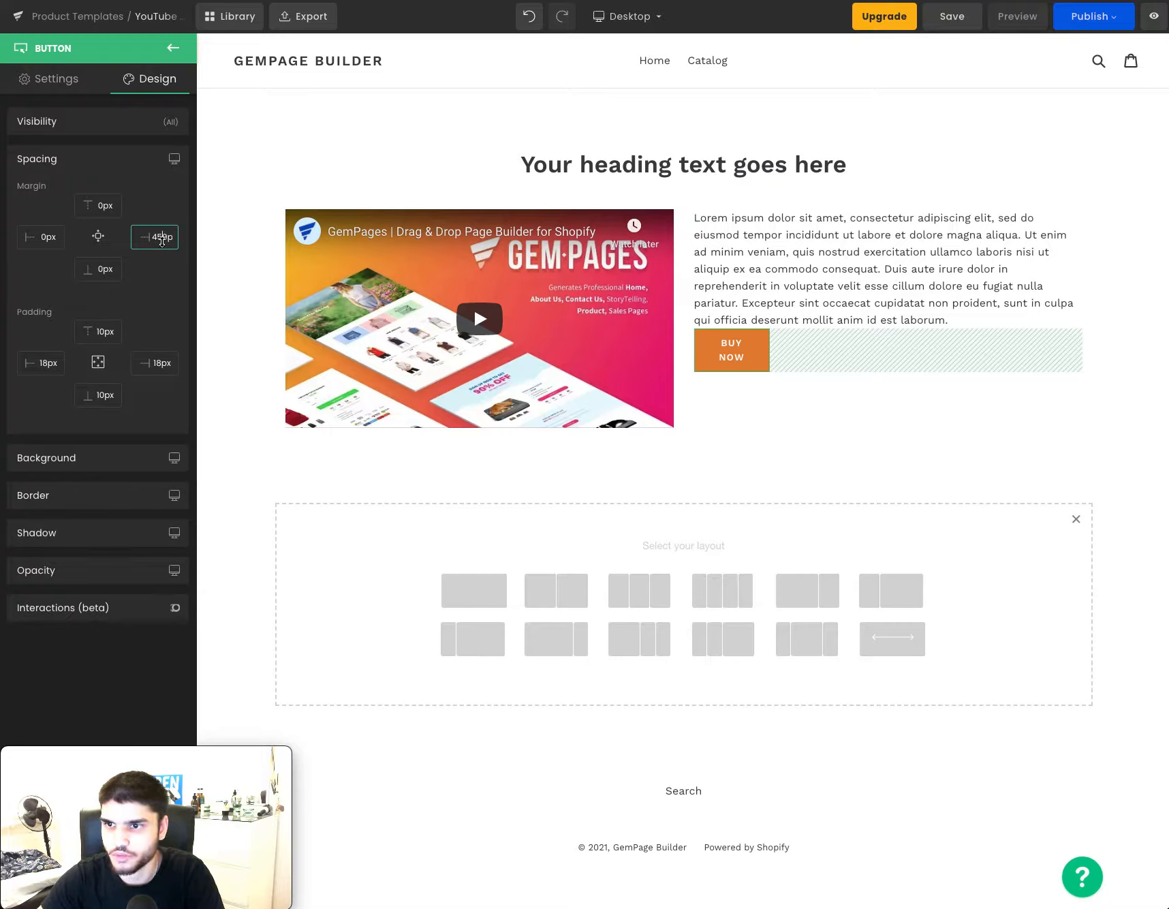
{"action": "left_click_drag", "start_coordinate": [161, 251], "coordinate": [161, 252]}
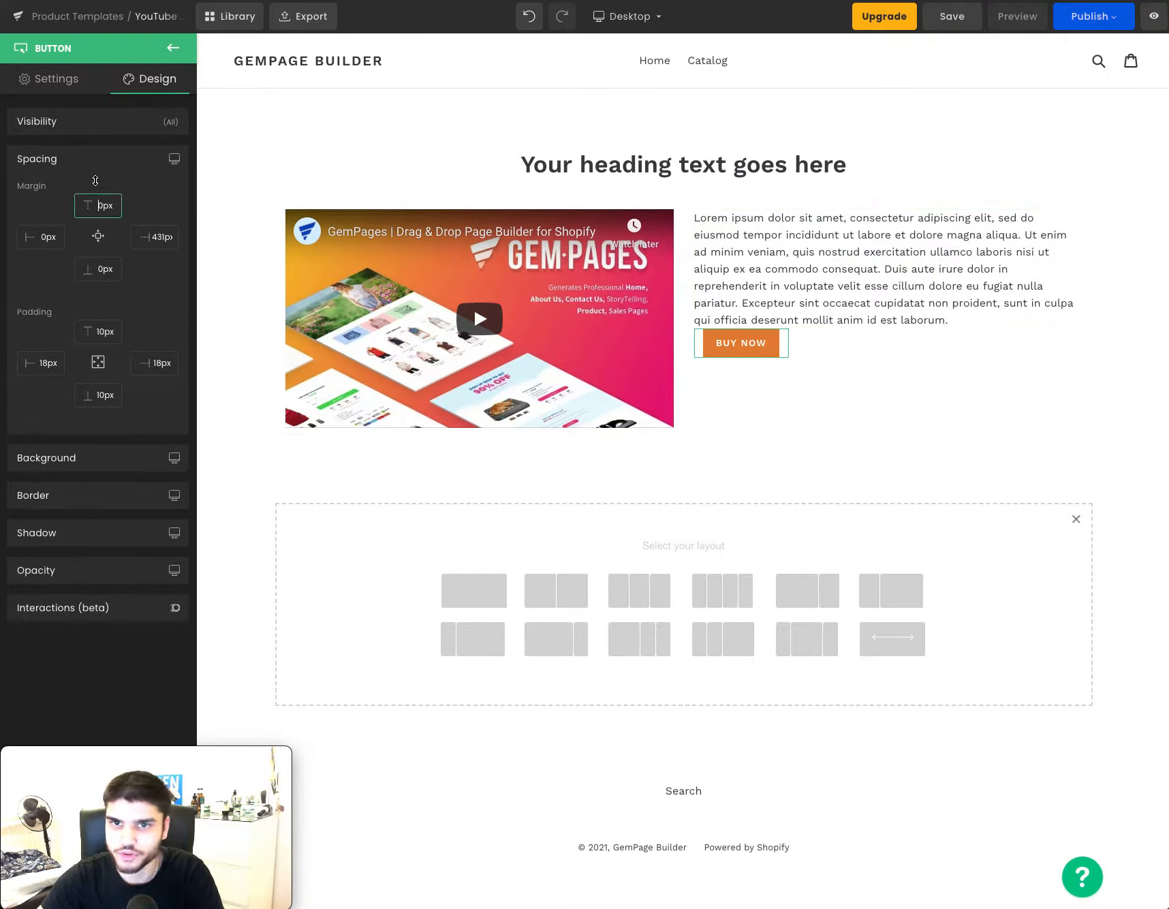
{"action": "mouse_move", "coordinate": [95, 203]}
{"action": "left_mouse_down"}
{"action": "mouse_move", "coordinate": [96, 180]}
{"action": "mouse_move", "coordinate": [101, 195]}
{"action": "left_mouse_up"}
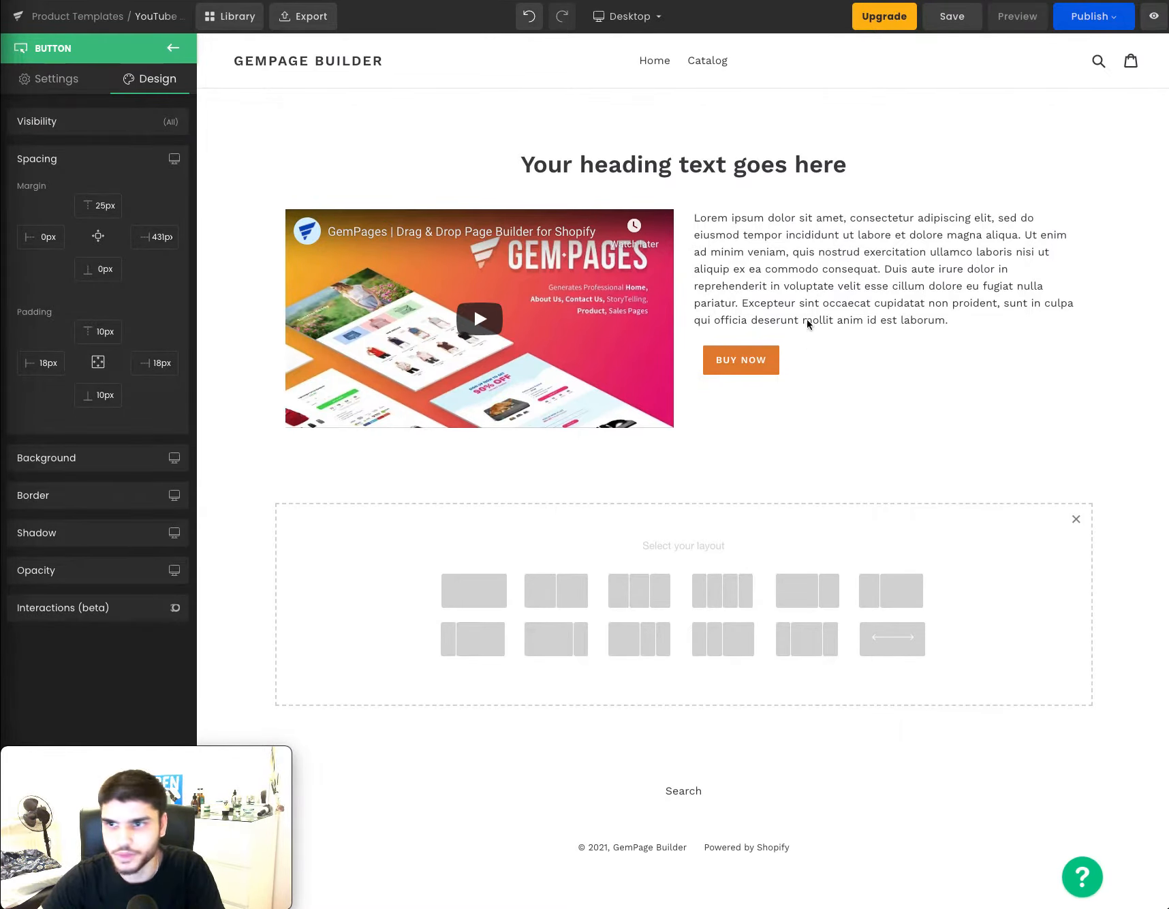
Replace the text block's placeholder with the copied product description, pasted as plain text.
{"action": "left_click", "coordinate": [842, 302]}
{"action": "key", "text": "ctrl+a"}
{"action": "key", "text": "ctrl+v"}
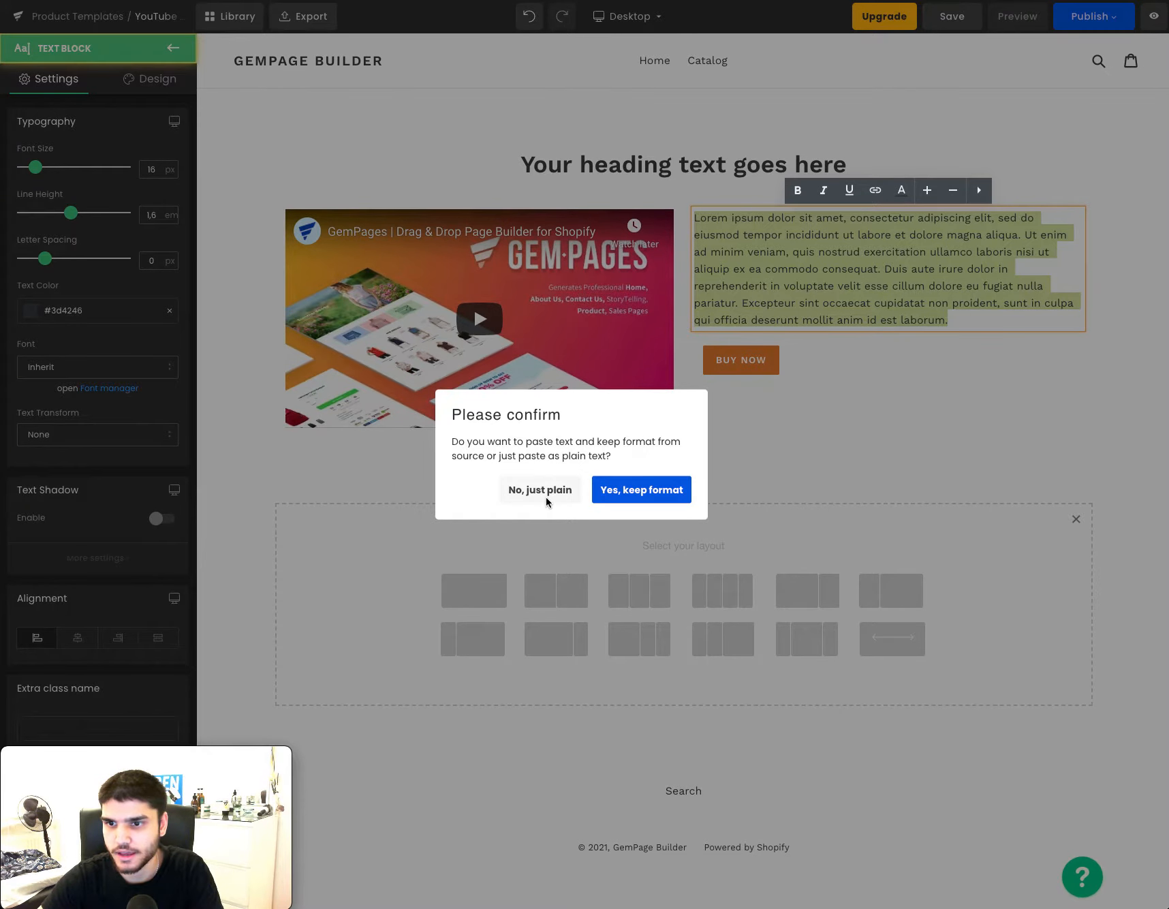
{"action": "left_click", "coordinate": [555, 491]}
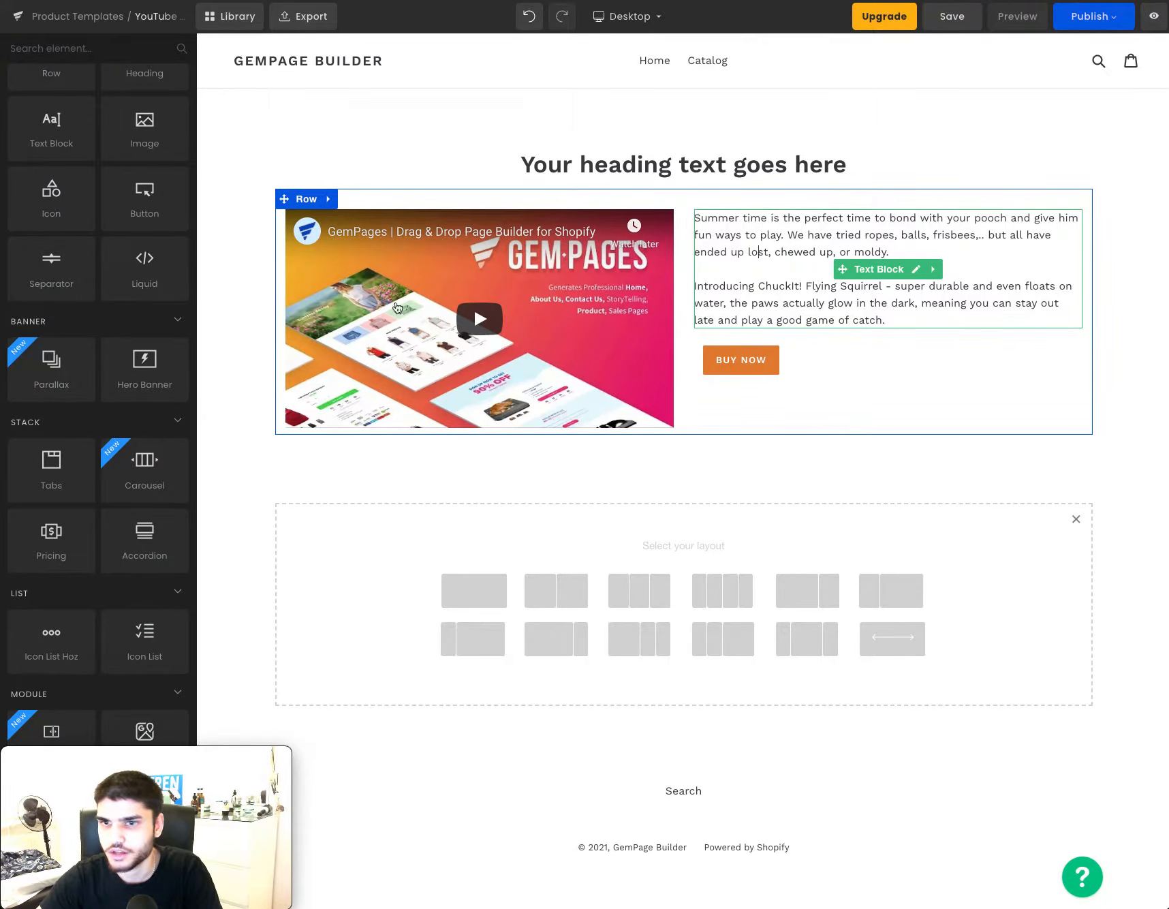
Set the font of the description text block beside the video to Work Sans.
{"action": "left_click", "coordinate": [801, 263]}
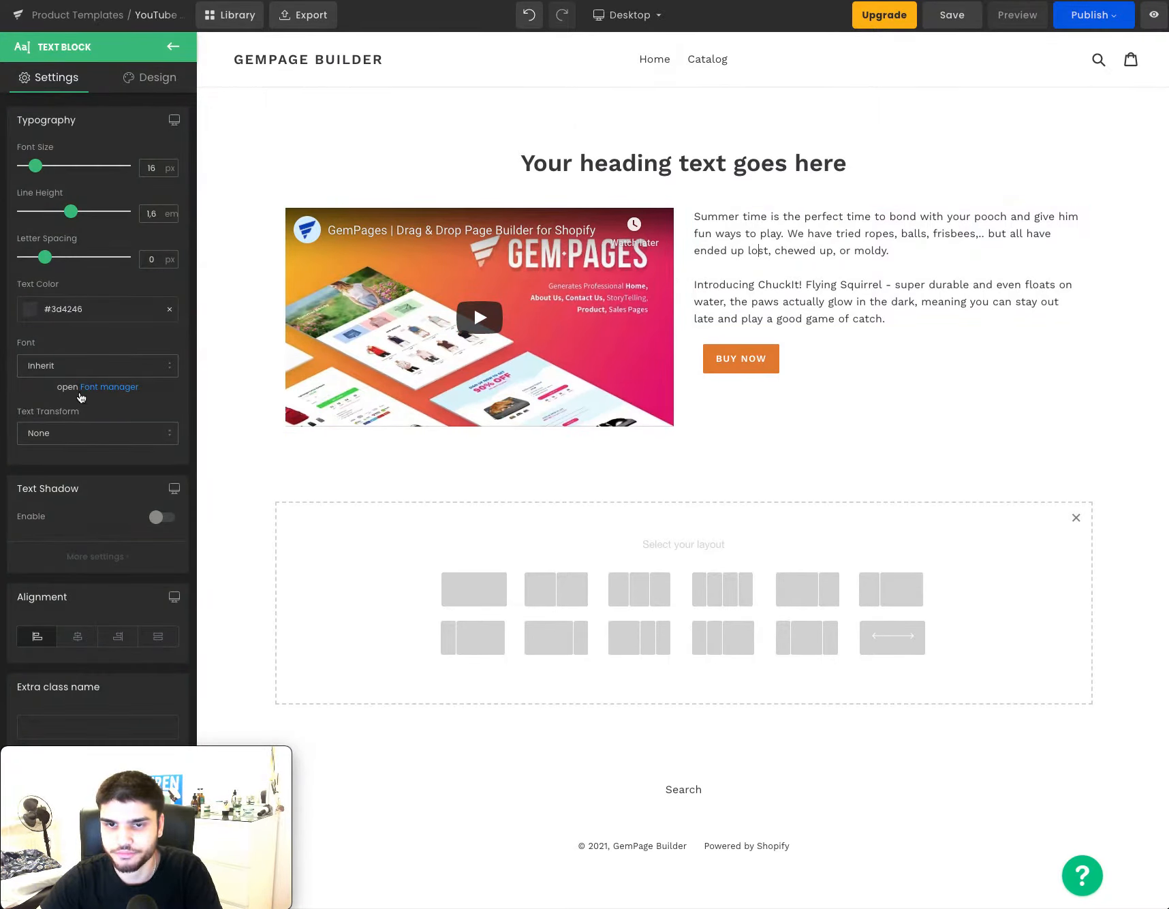
{"action": "left_click", "coordinate": [77, 369]}
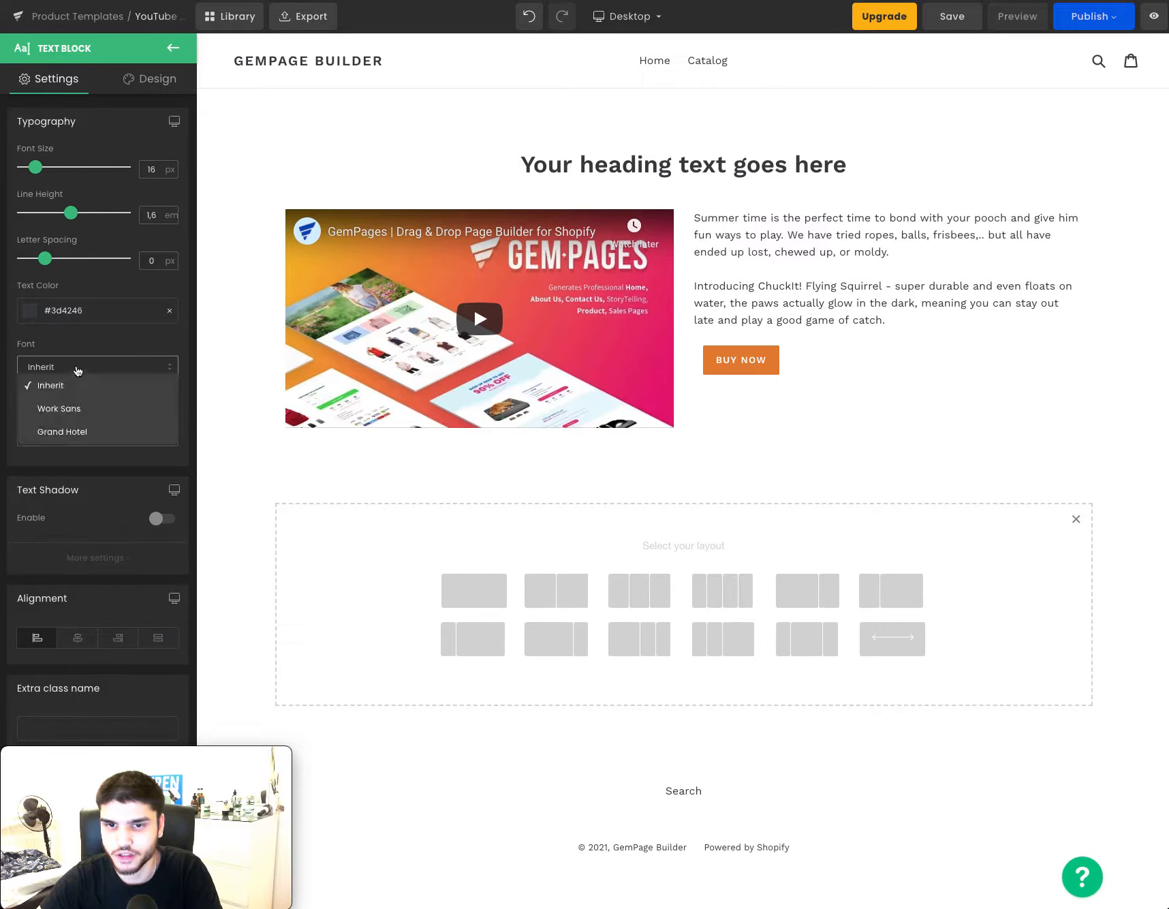
{"action": "left_click", "coordinate": [78, 411]}
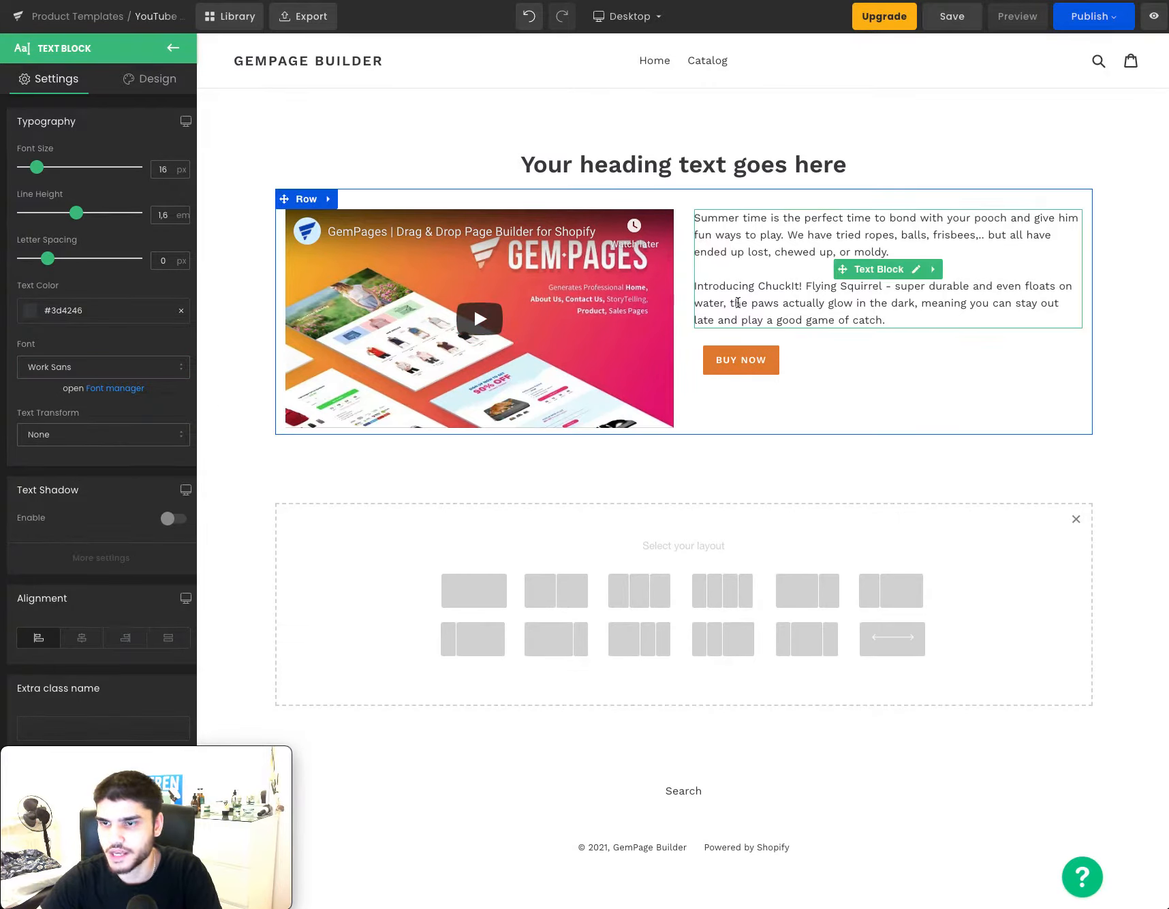
{"action": "left_click", "coordinate": [767, 312]}
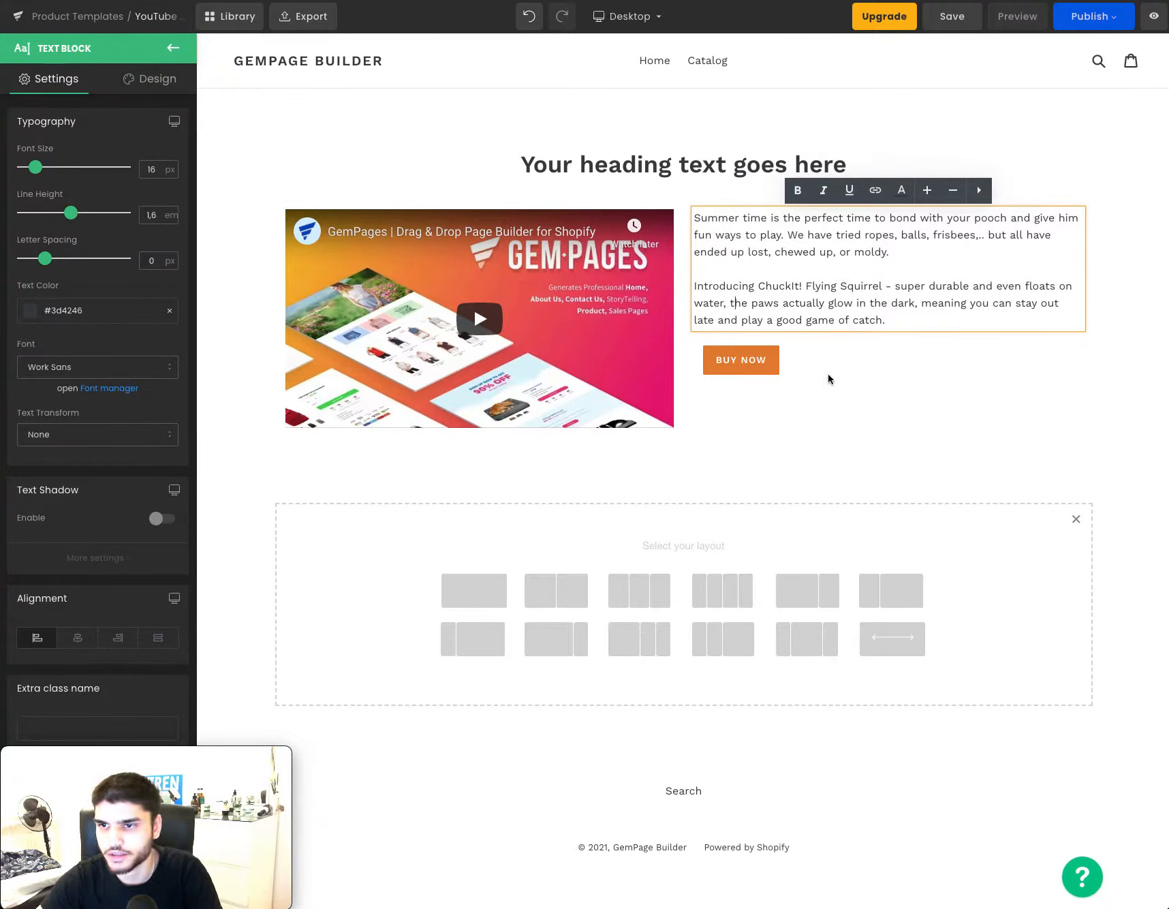
Set the BUY NOW button's border width to 5px and its border radius to 100px.
{"action": "left_click", "coordinate": [733, 369]}
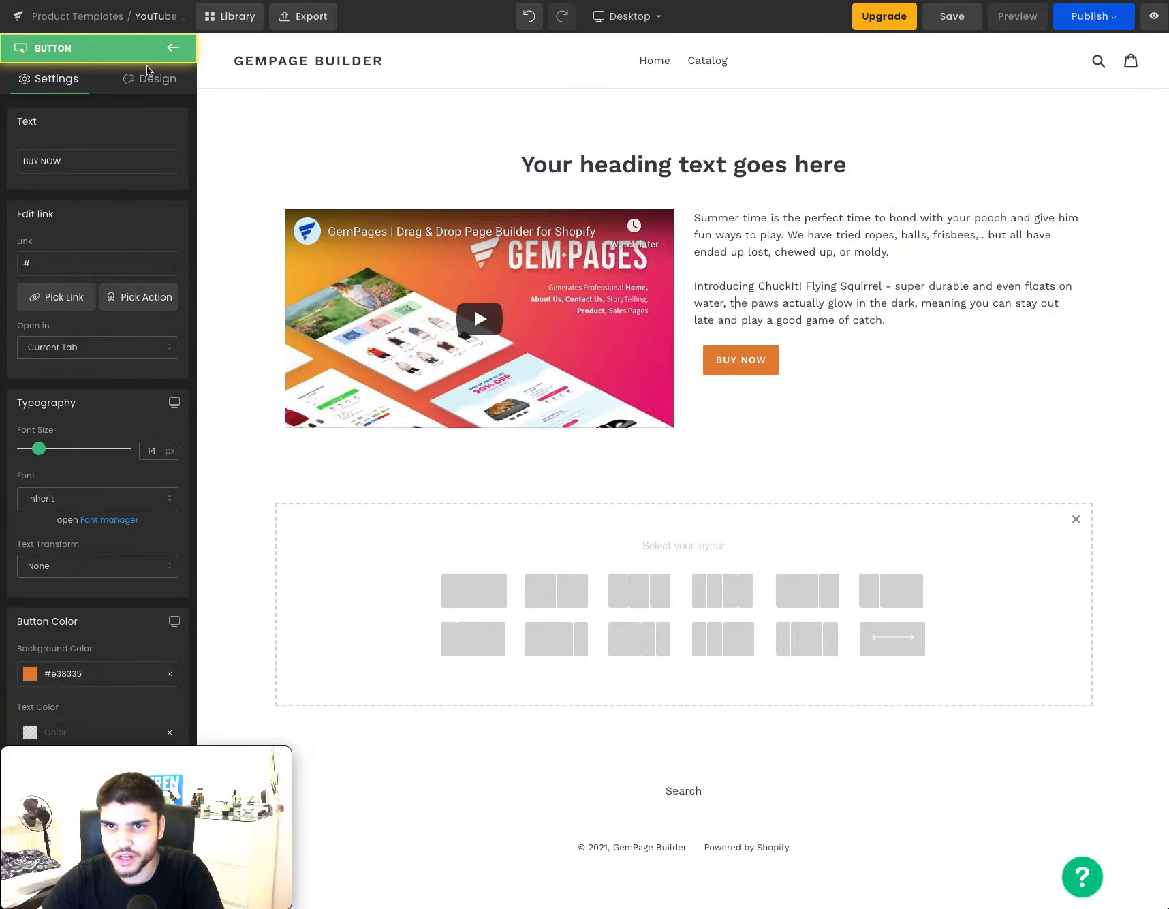
{"action": "left_click", "coordinate": [149, 85]}
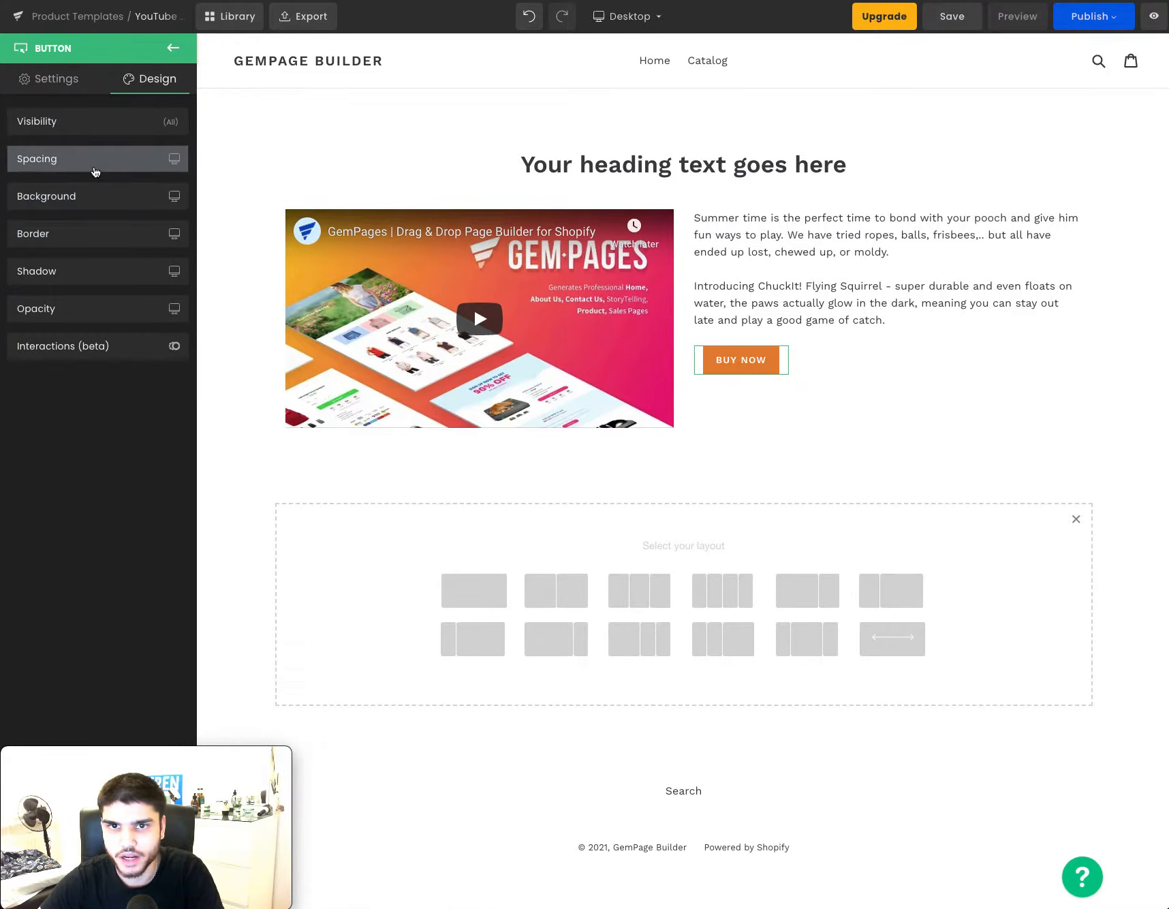
{"action": "left_click", "coordinate": [67, 238]}
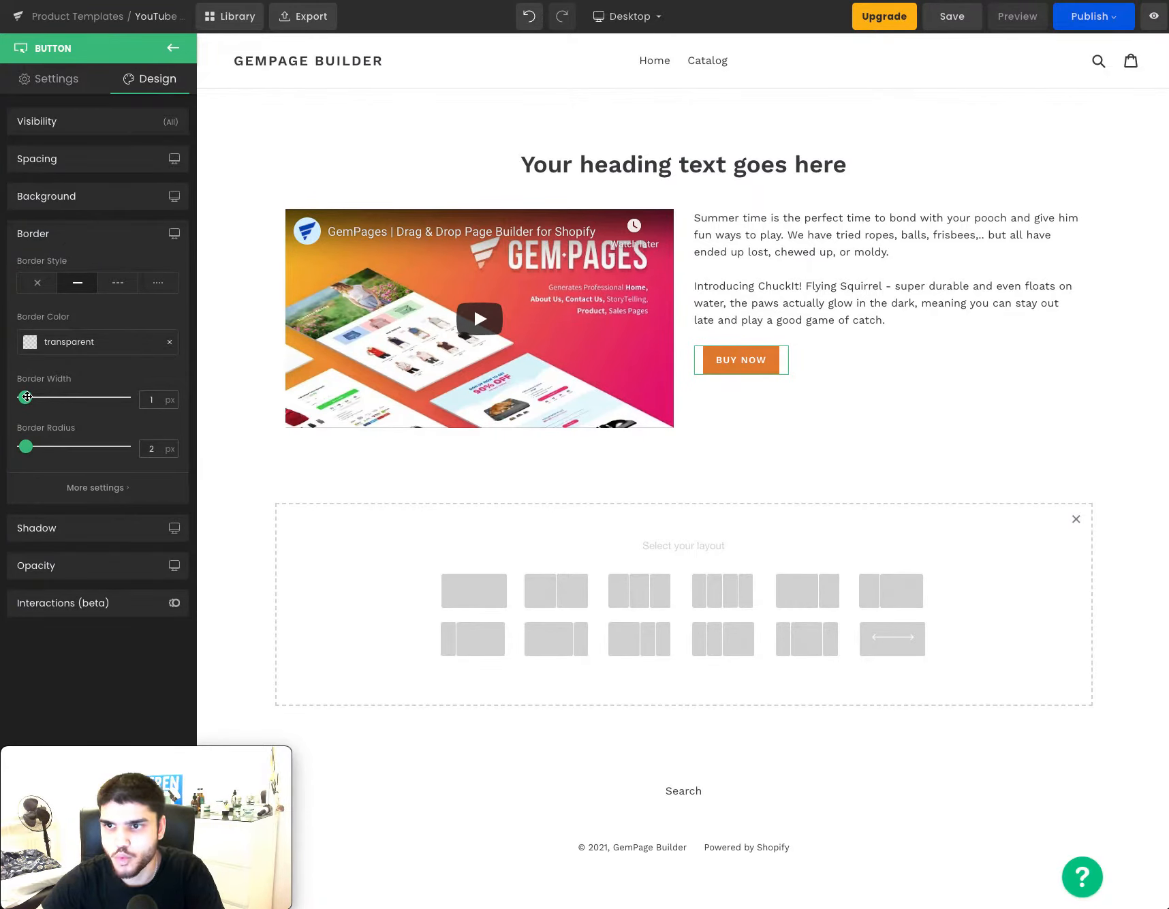
{"action": "left_click_drag", "start_coordinate": [27, 397], "coordinate": [169, 444]}
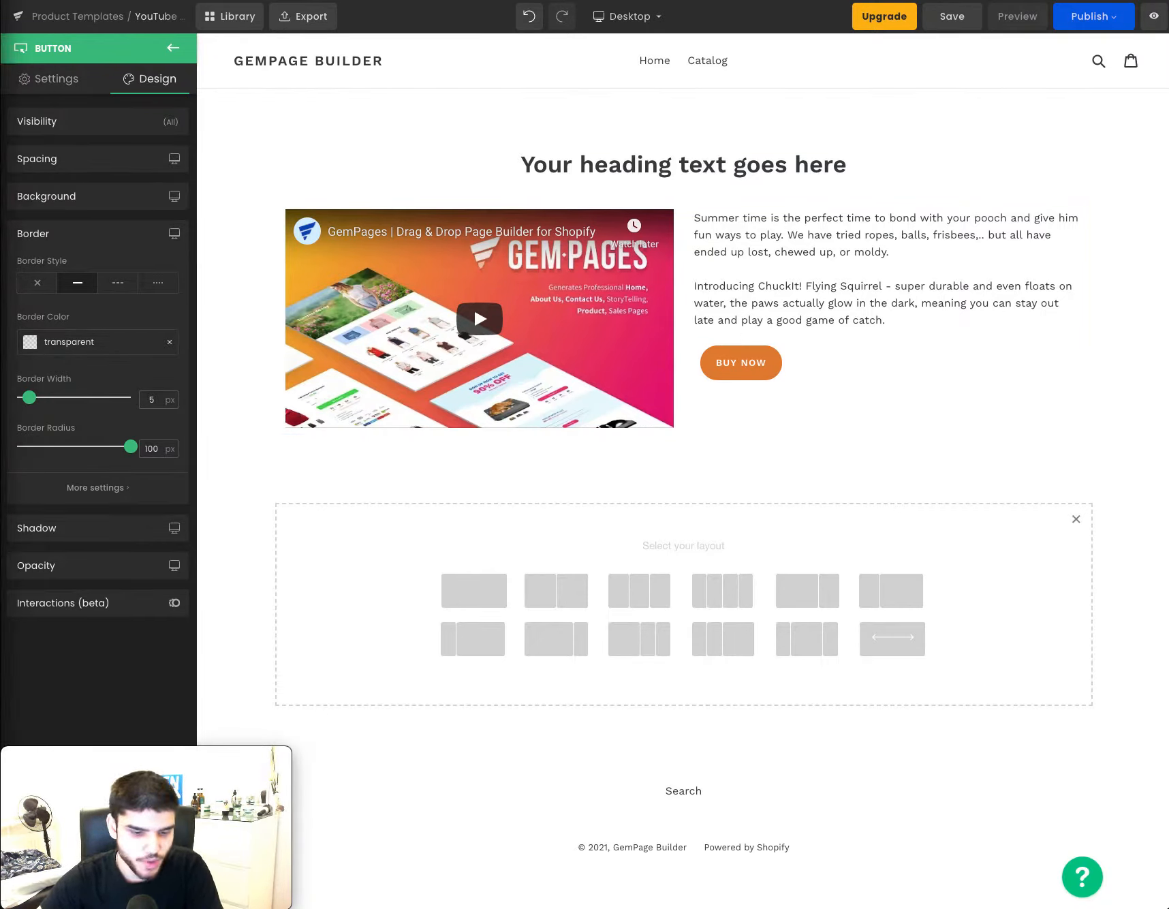
Replace the heading text with "The Perfect Gift For Good Boys!" and remove the extra line beneath it.
{"action": "triple_click", "coordinate": [572, 164]}
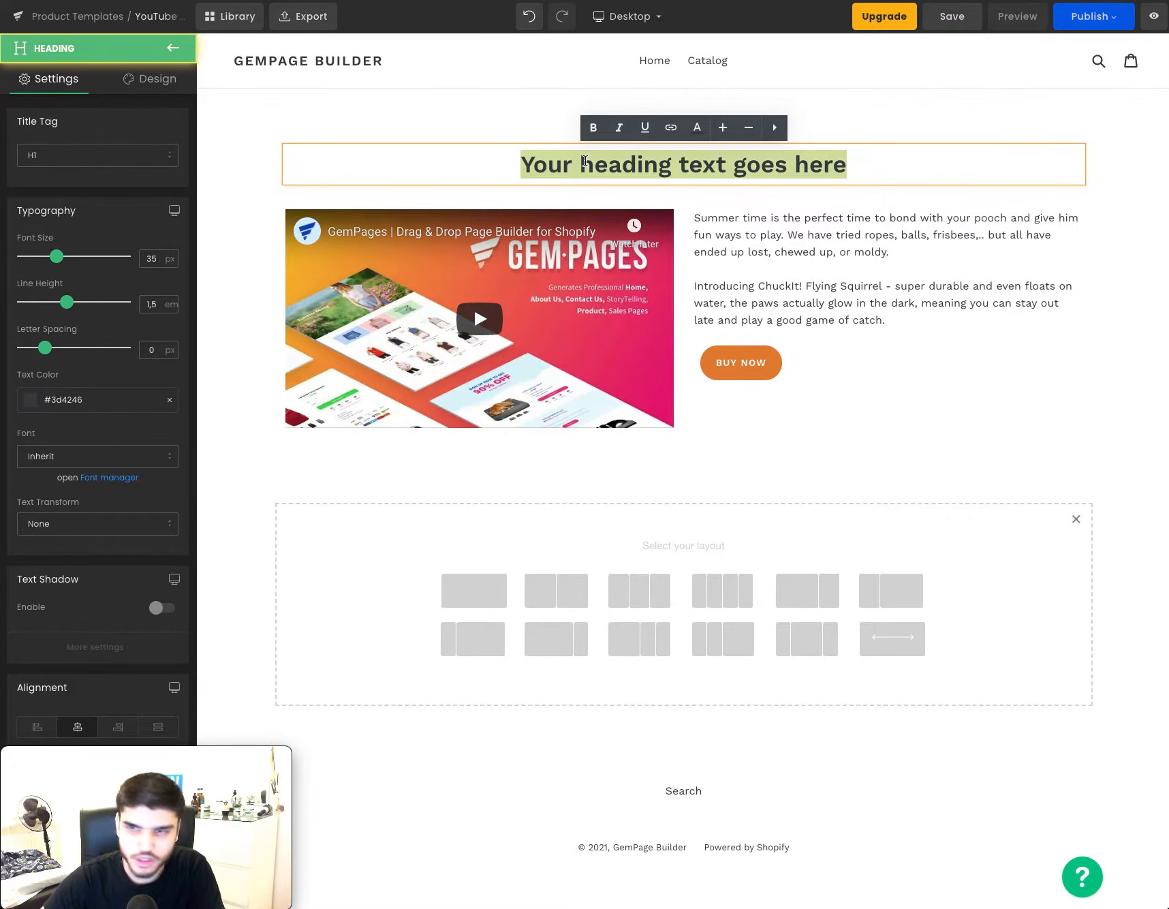
{"action": "type", "text": "The Perfect Gift For Good Boys!"}
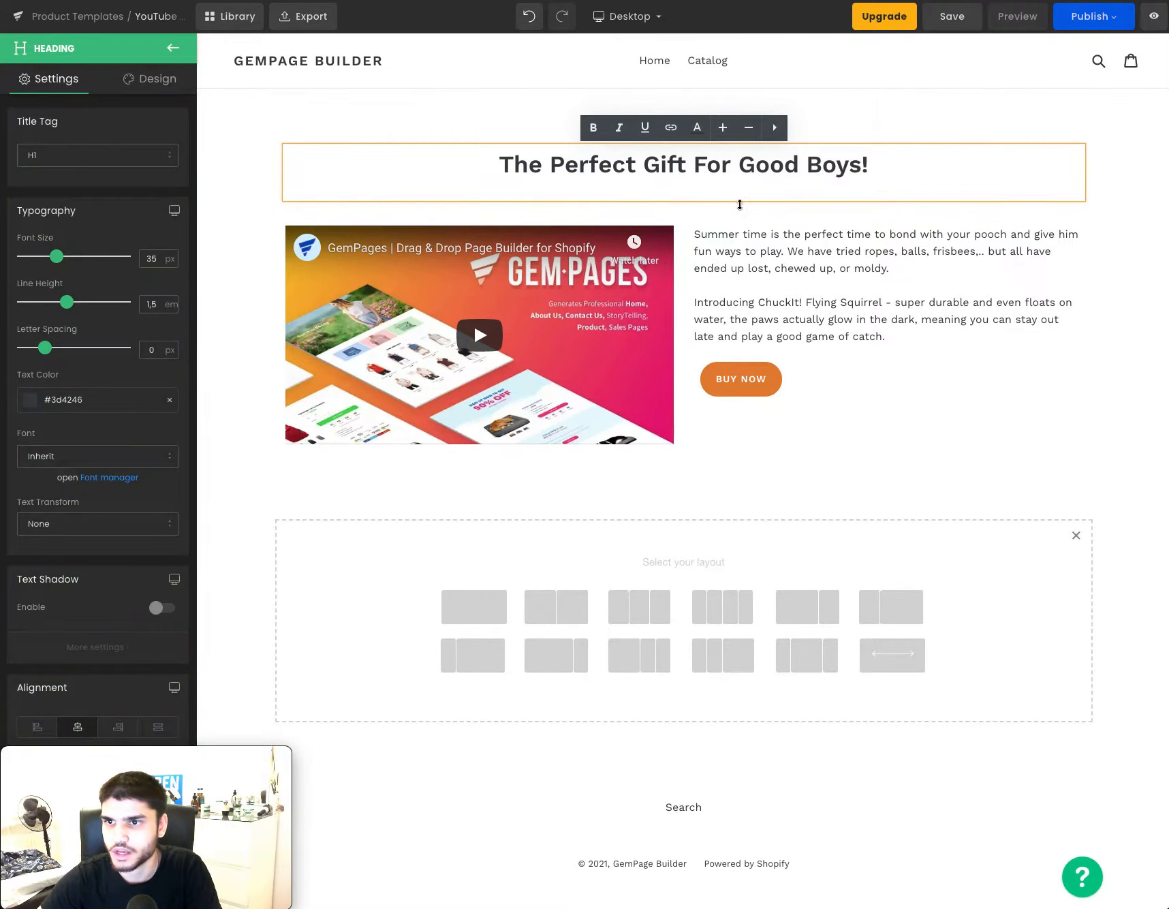
{"action": "key", "text": "BackSpace"}
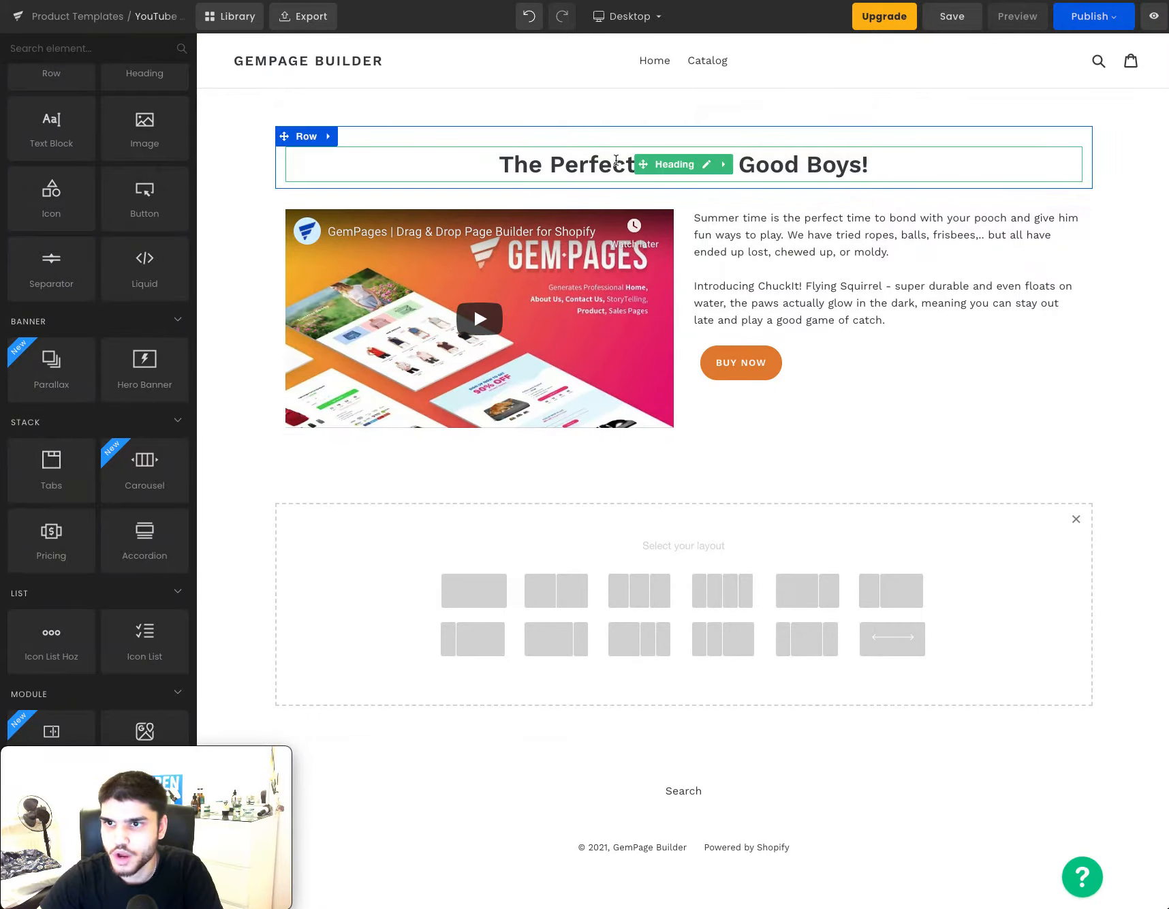
Set the heading's text color to red #dd3333.
{"action": "left_click", "coordinate": [660, 172]}
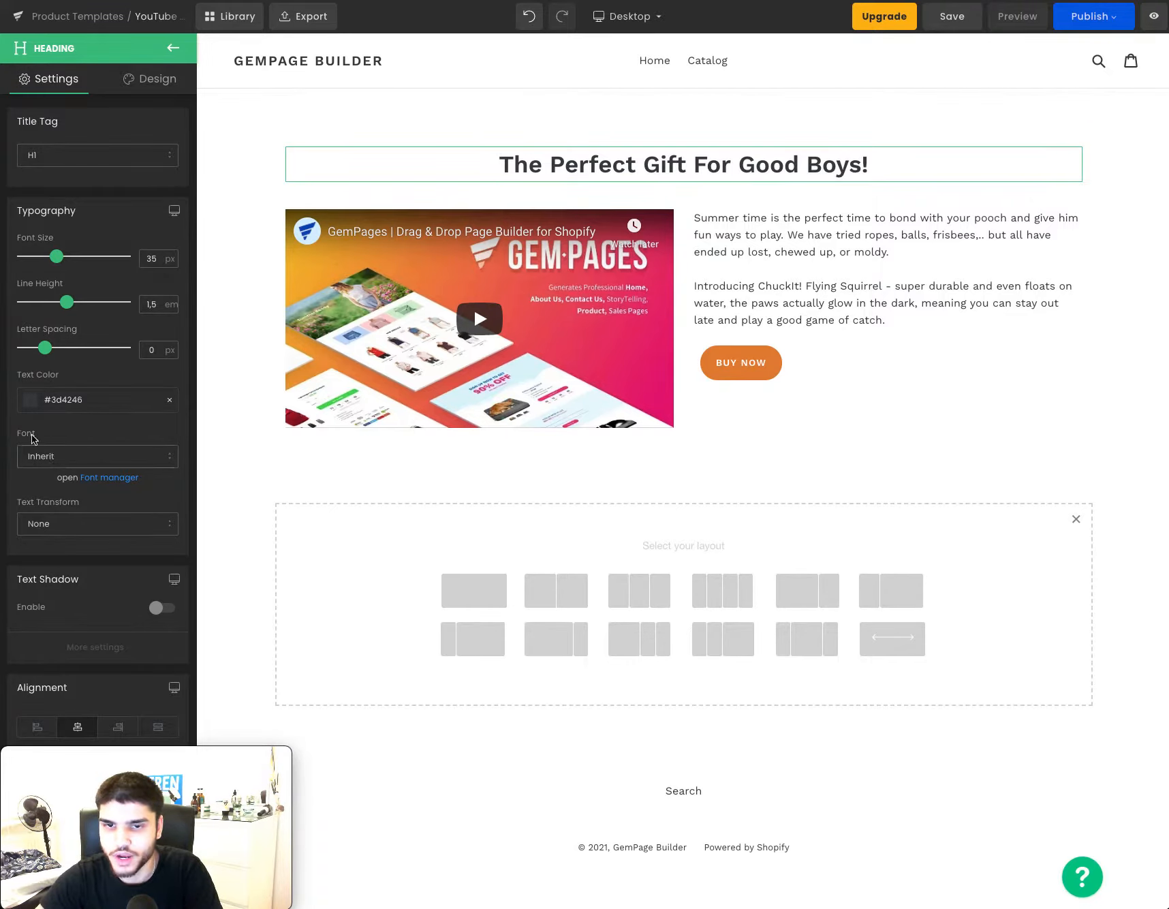
{"action": "left_click", "coordinate": [30, 400]}
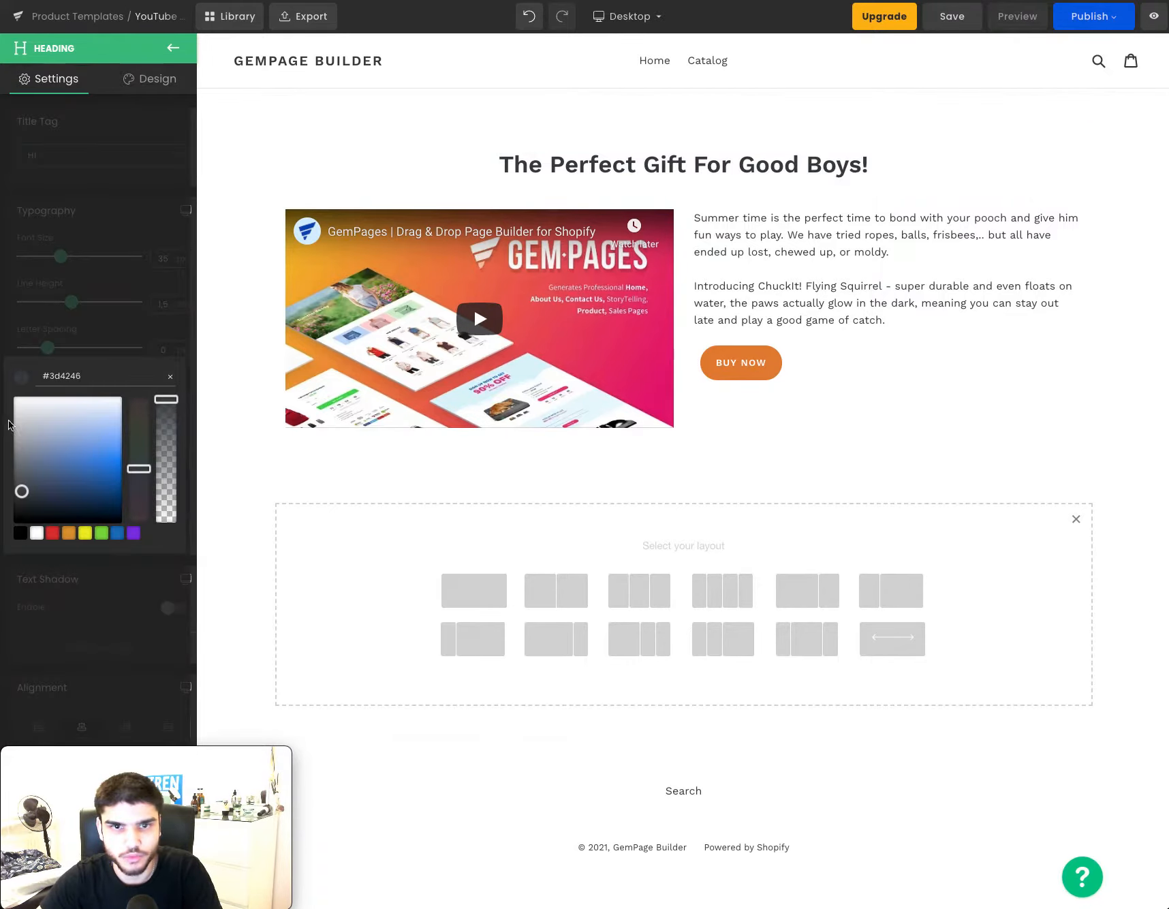
{"action": "left_click", "coordinate": [54, 533]}
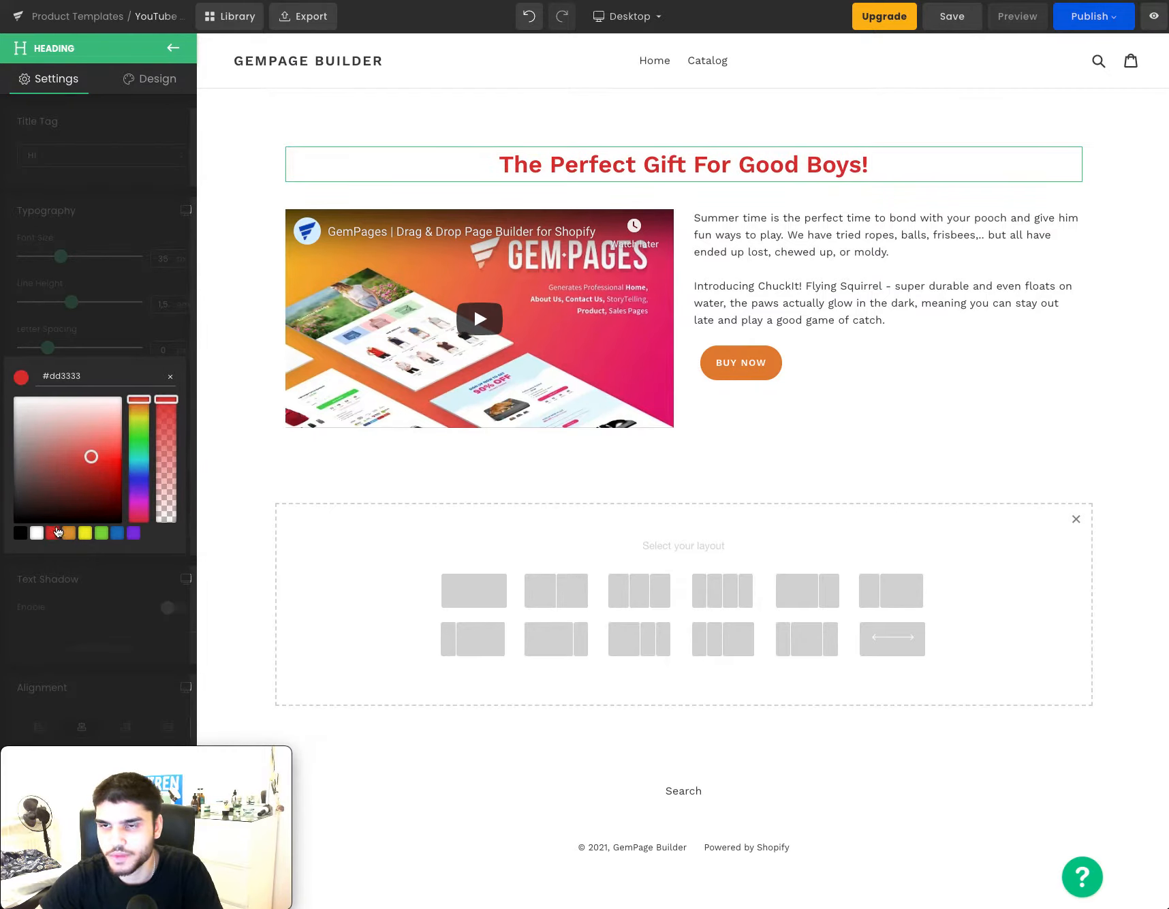
{"action": "left_click", "coordinate": [116, 294]}
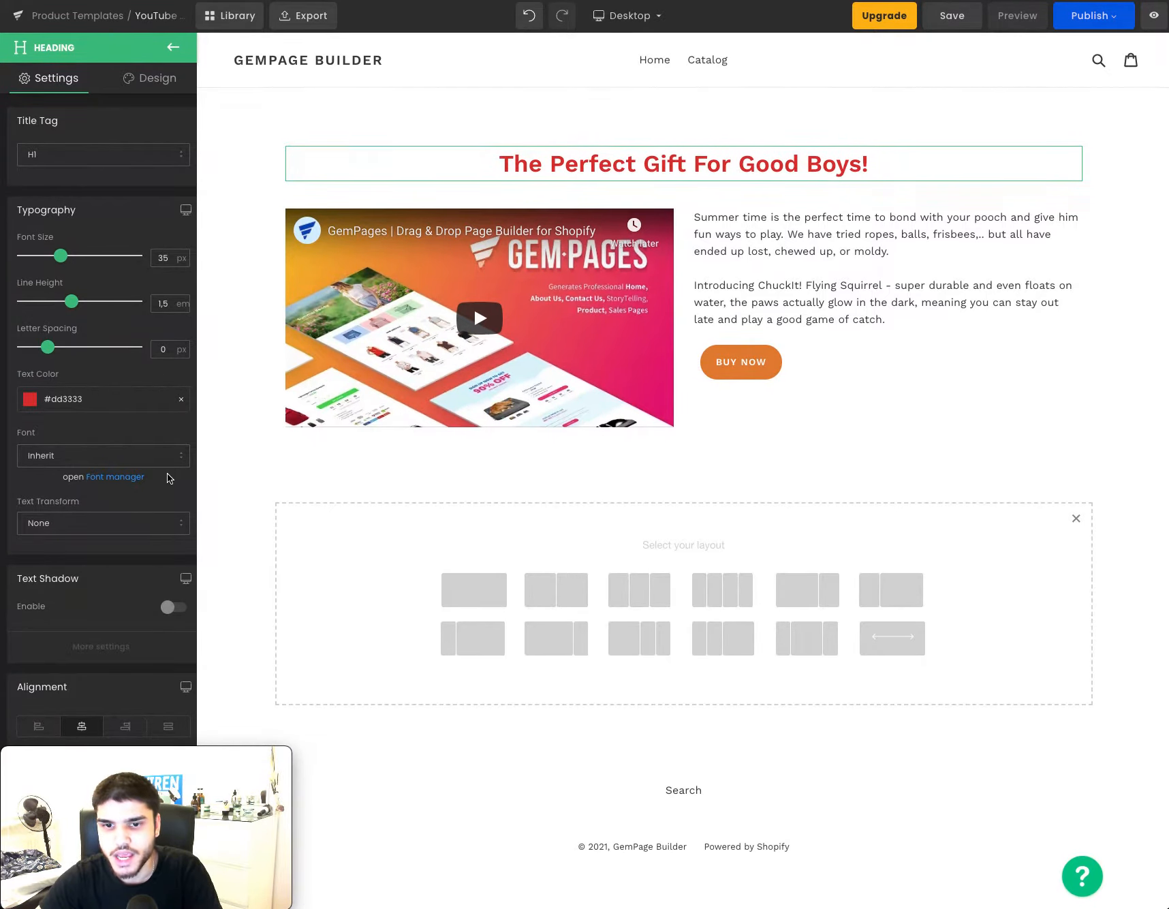
Try to add the Gravitas One font to the saved fonts in the Font Manager.
{"action": "left_click", "coordinate": [57, 463]}
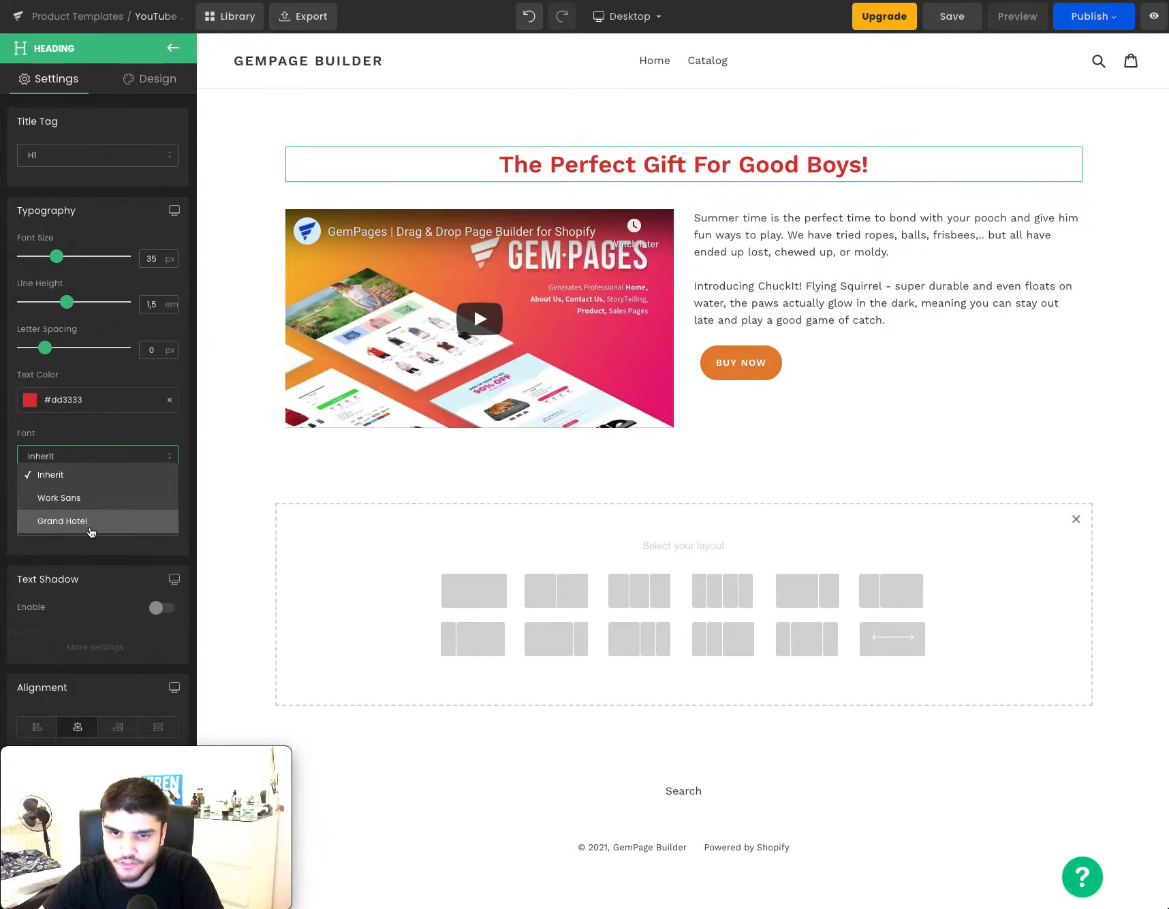
{"action": "left_click", "coordinate": [75, 439]}
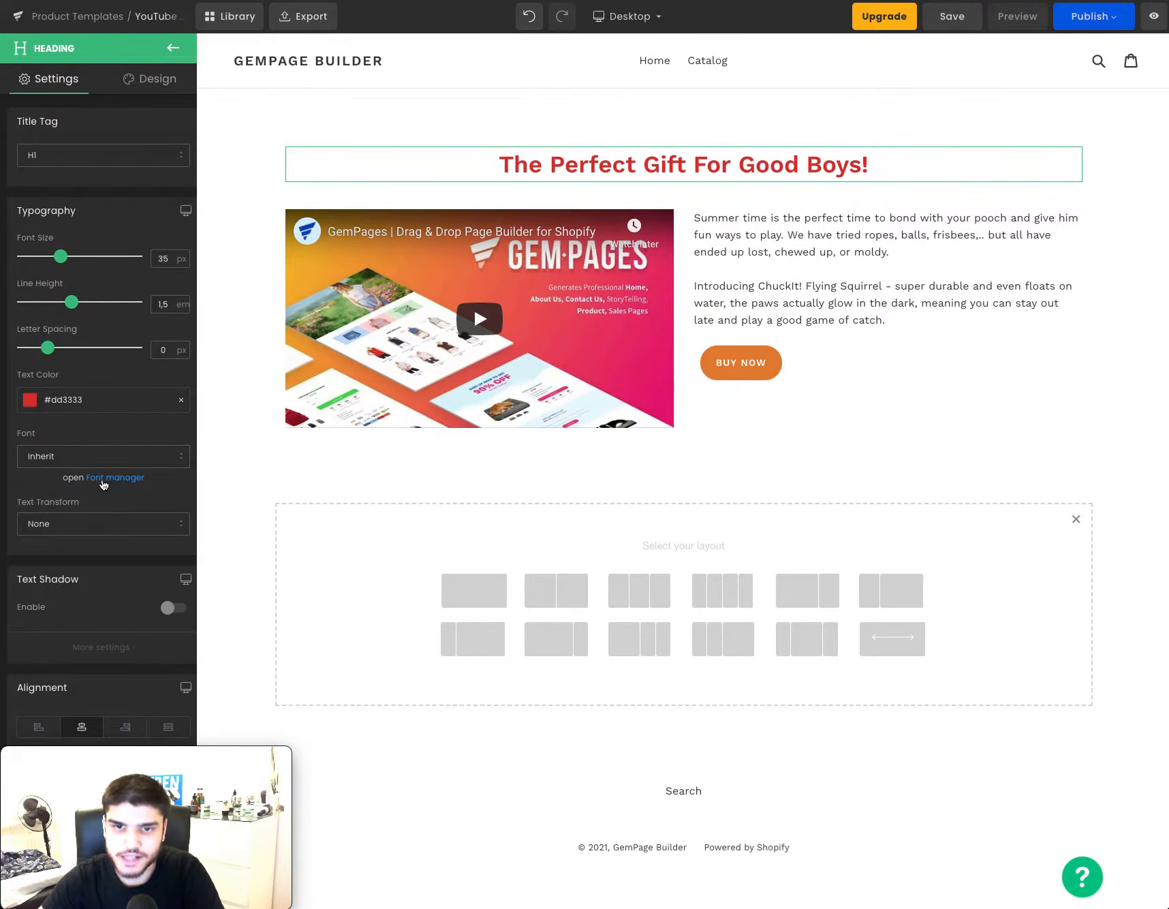
{"action": "left_click", "coordinate": [103, 478]}
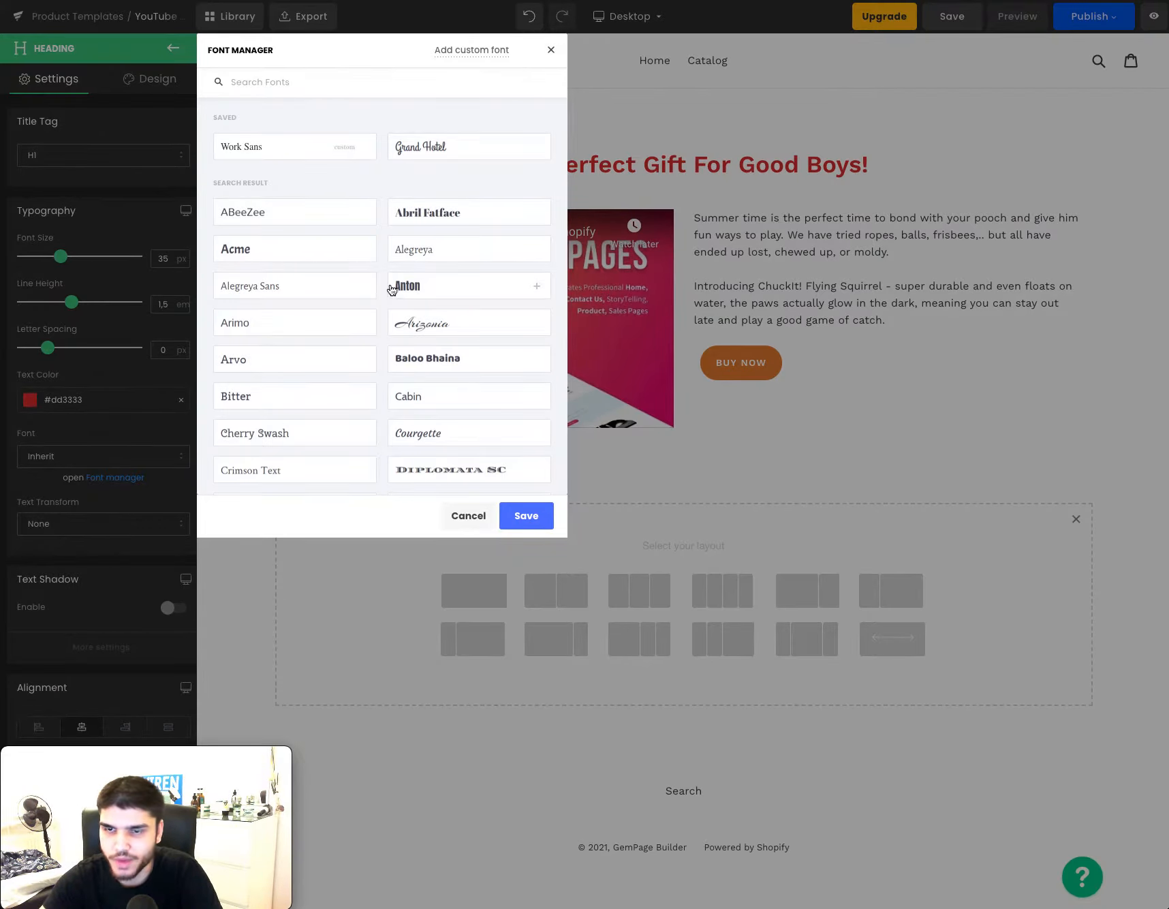
{"action": "scroll", "coordinate": [392, 300], "scroll_direction": "down", "scroll_amount": 3}
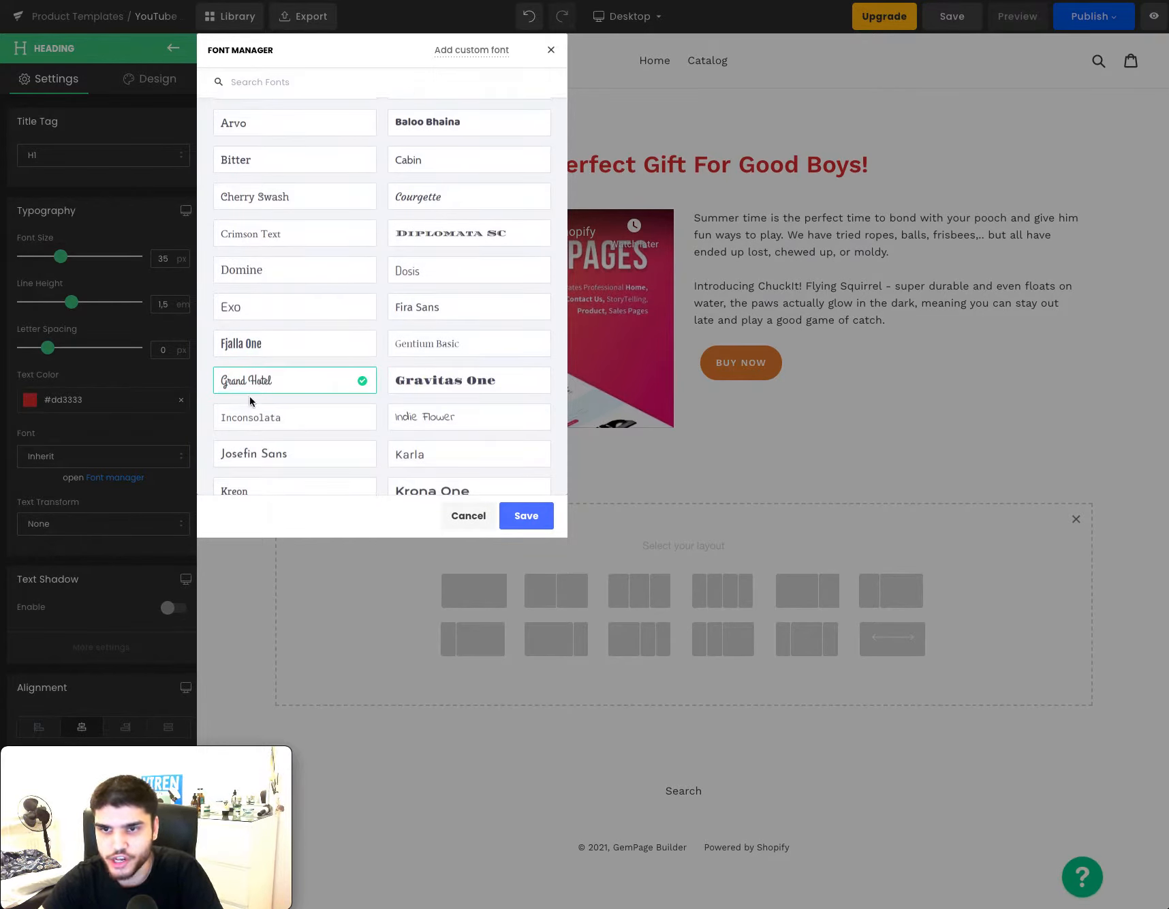
{"action": "left_click", "coordinate": [410, 379]}
{"action": "left_click", "coordinate": [443, 391]}
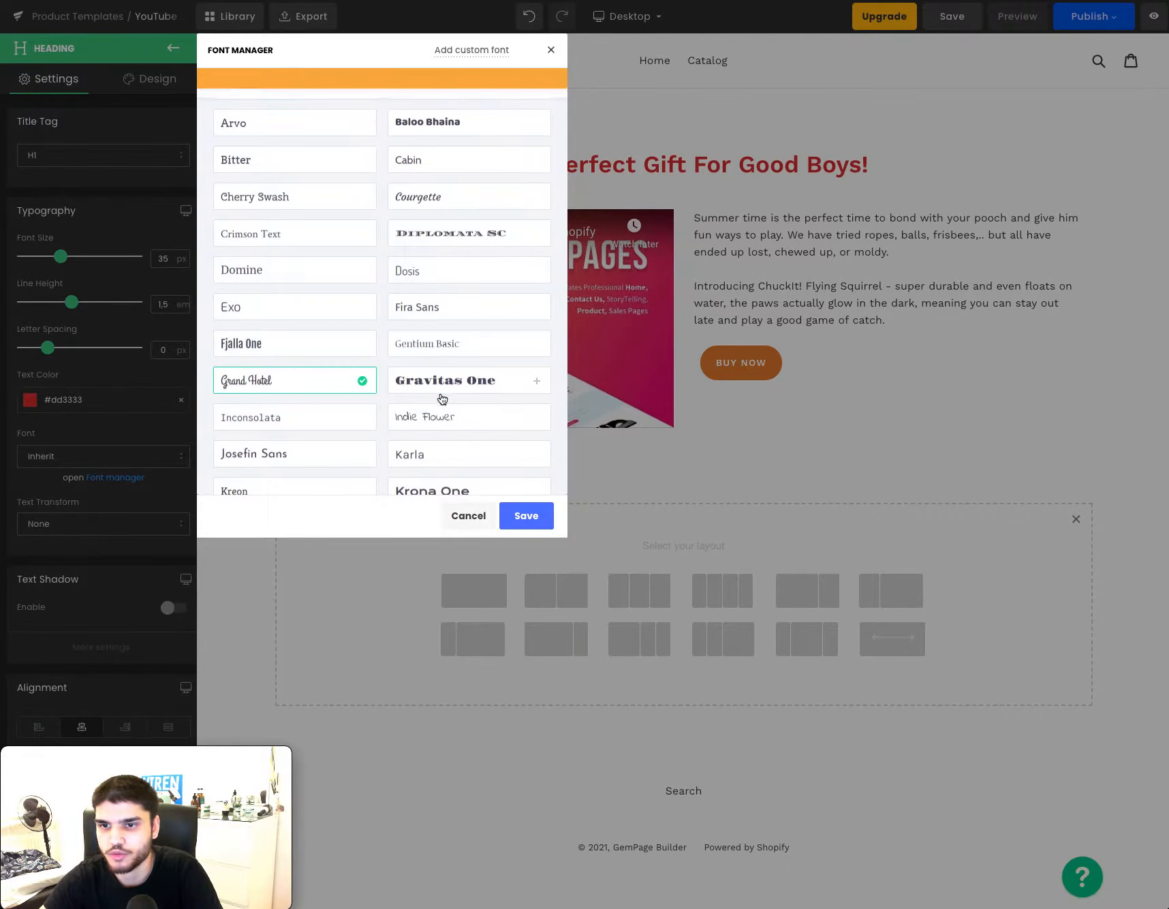
{"action": "left_click", "coordinate": [468, 516]}
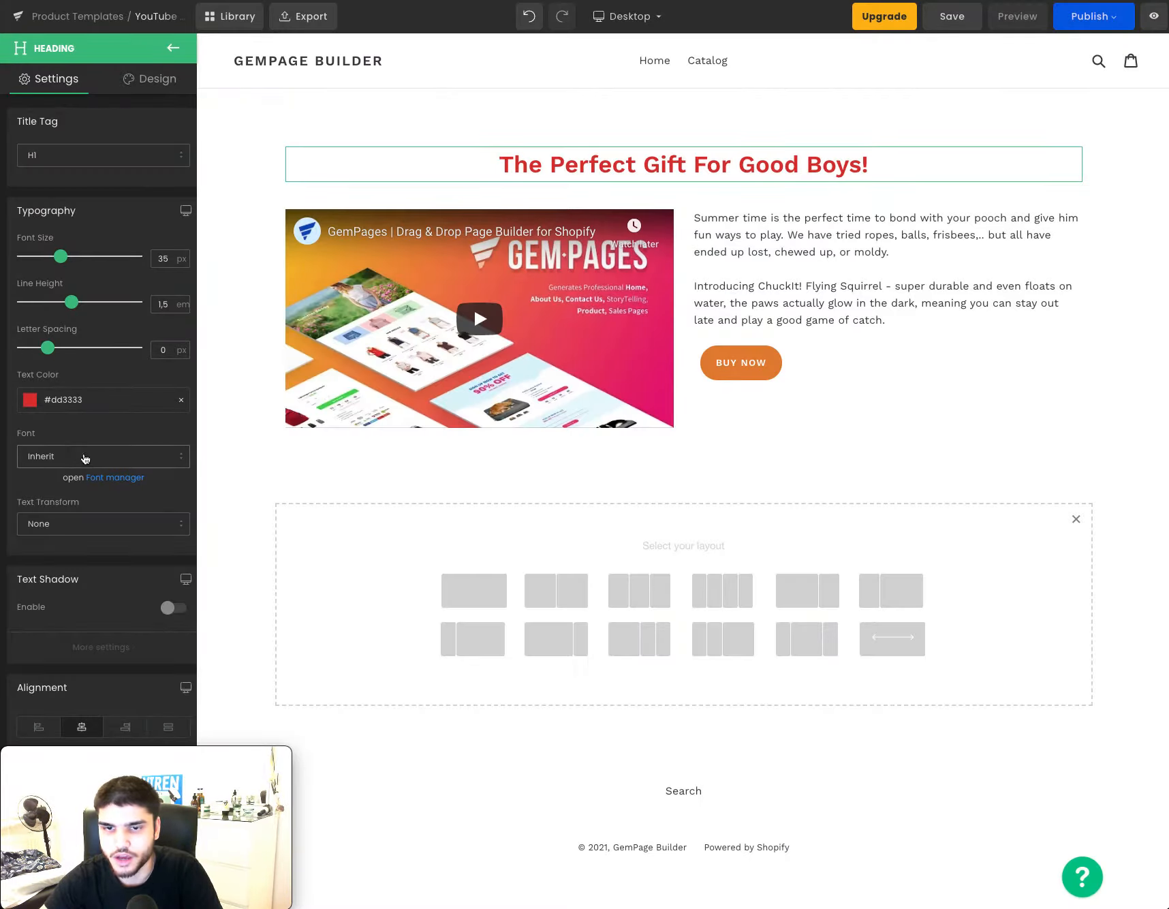
Set the heading's font to Grand Hotel at 62px and its row's bottom padding to 40px.
{"action": "left_click", "coordinate": [81, 456]}
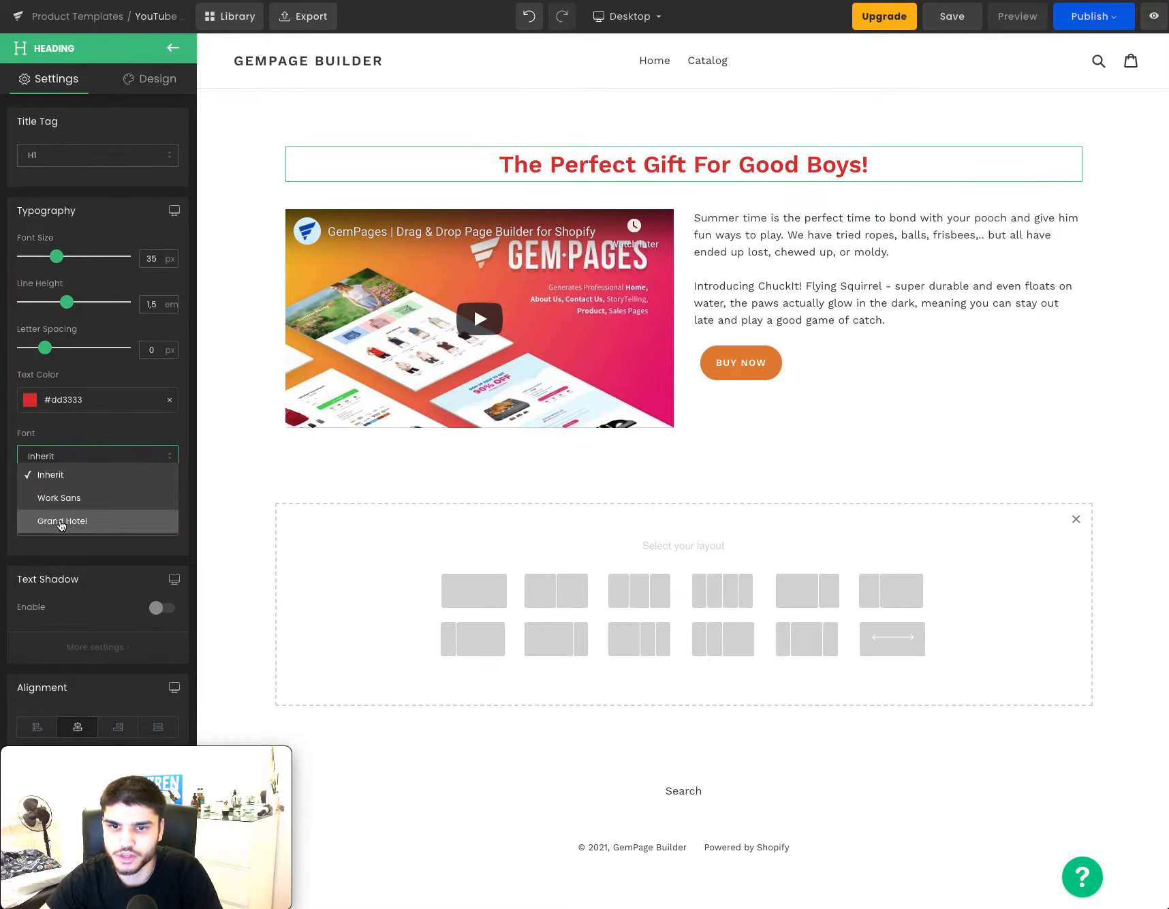
{"action": "left_click", "coordinate": [60, 522]}
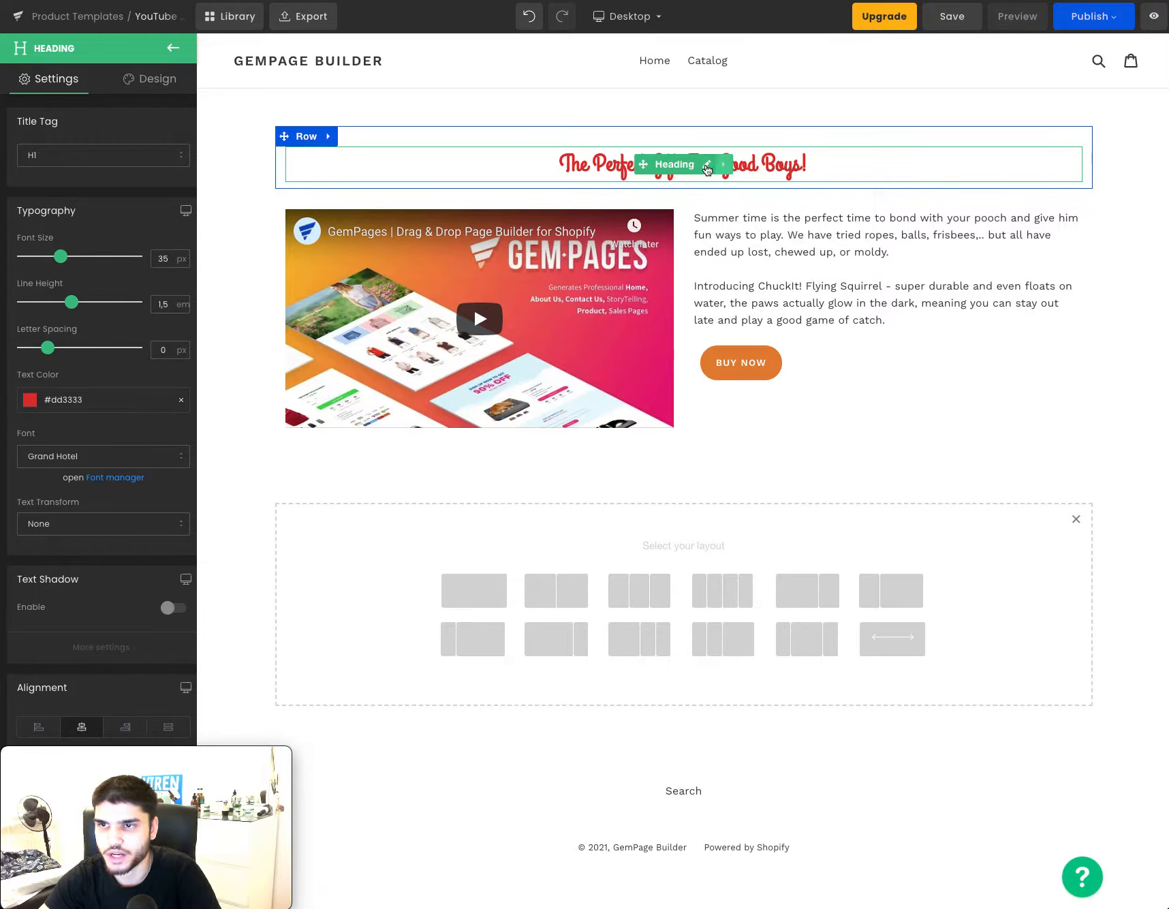
{"action": "left_click_drag", "start_coordinate": [60, 252], "coordinate": [91, 252]}
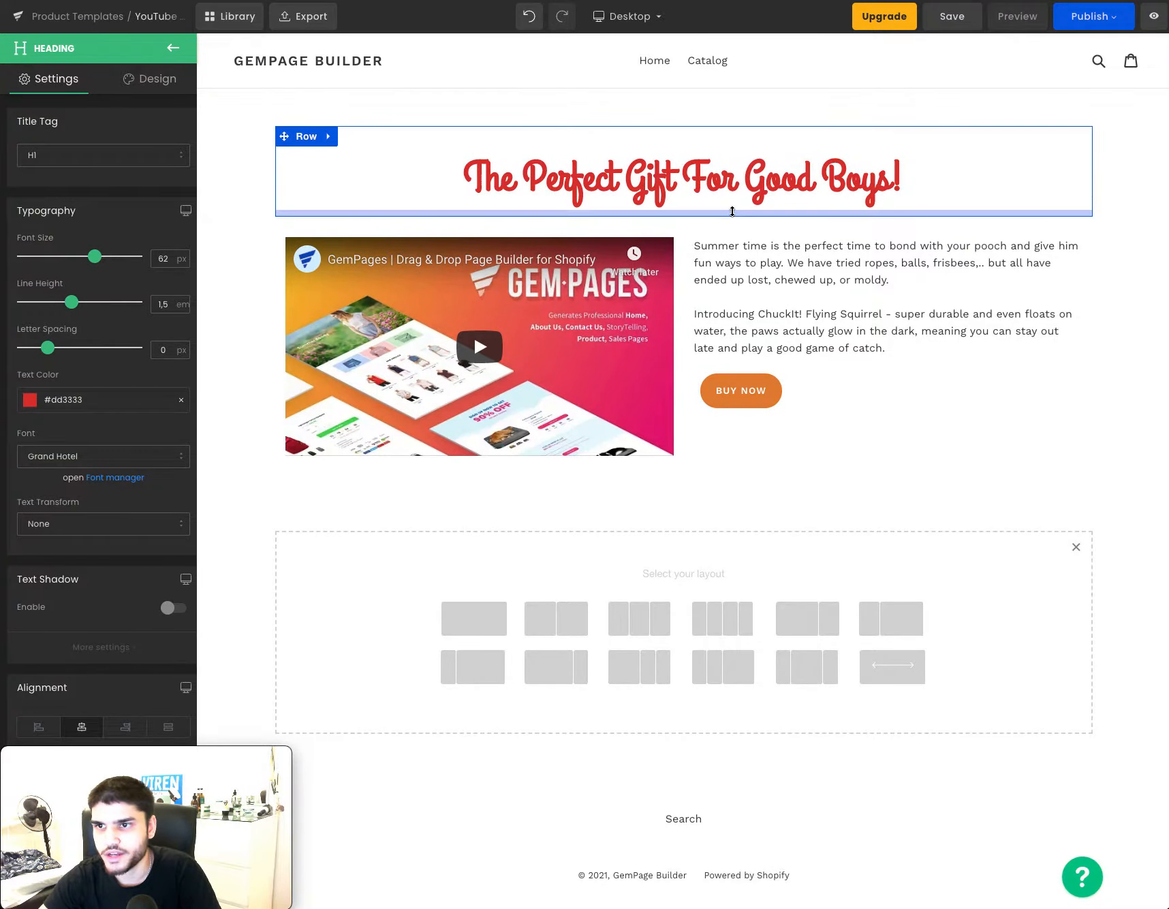
{"action": "left_click_drag", "start_coordinate": [731, 225], "coordinate": [730, 231]}
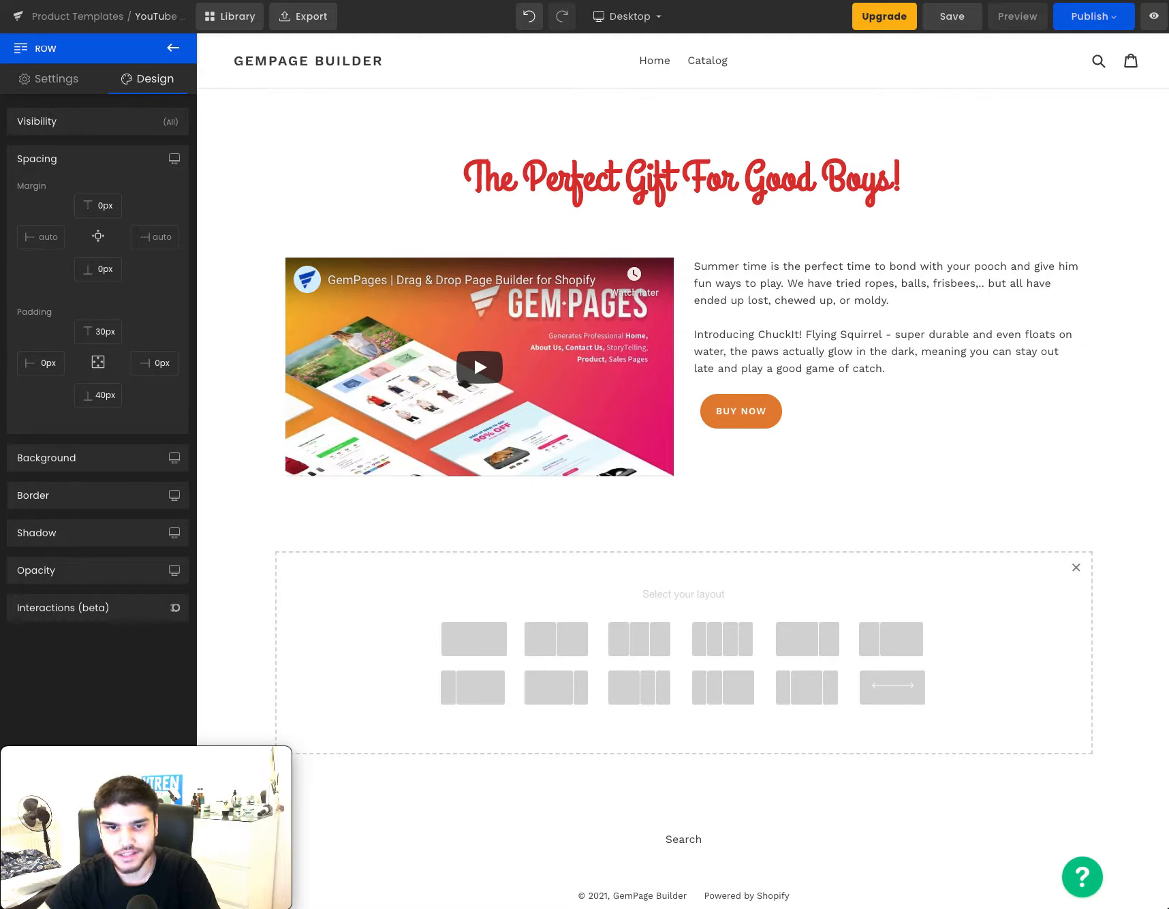
Add a one-column row below the video containing an Image element, and set its source to the copied press-logo image URL.
{"action": "left_click", "coordinate": [463, 655]}
{"action": "scroll", "coordinate": [478, 640], "scroll_direction": "down", "scroll_amount": 1}
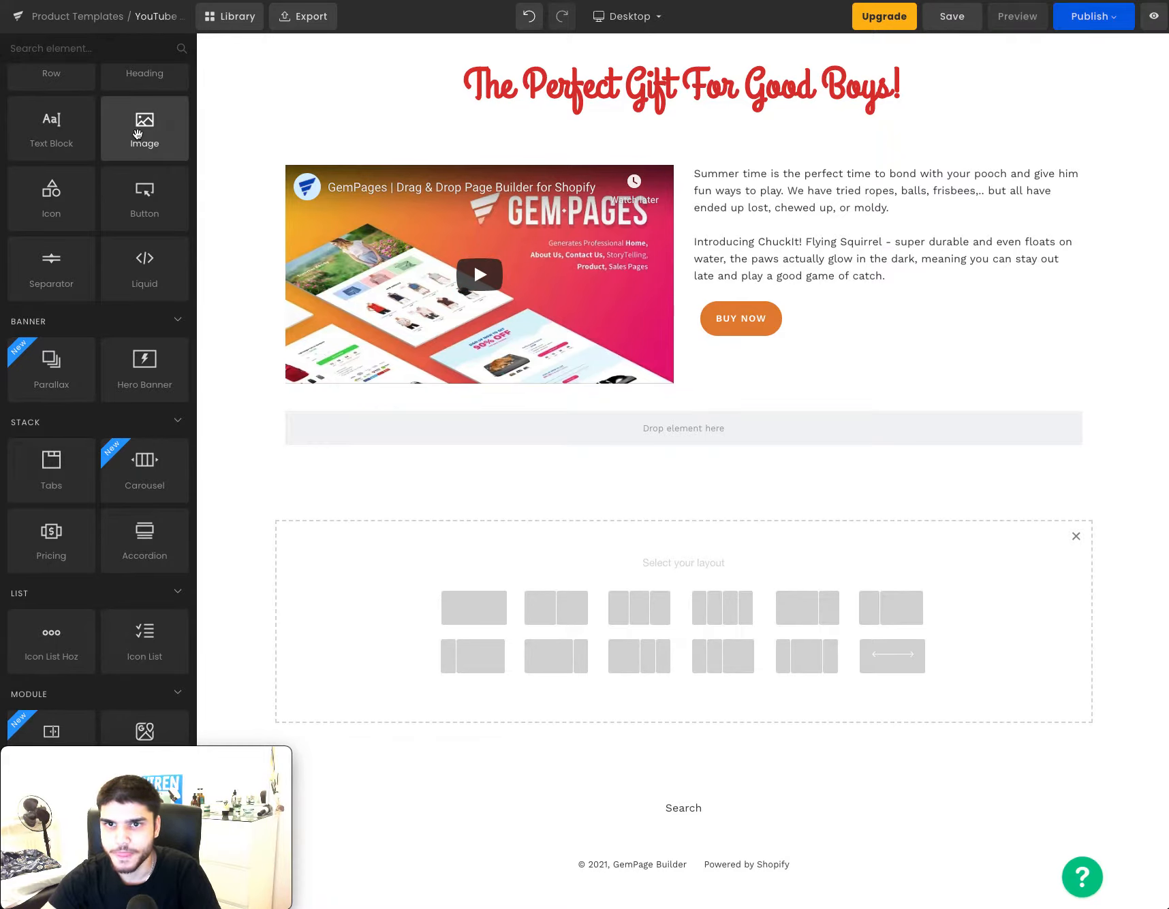
{"action": "left_click_drag", "start_coordinate": [140, 129], "coordinate": [517, 427]}
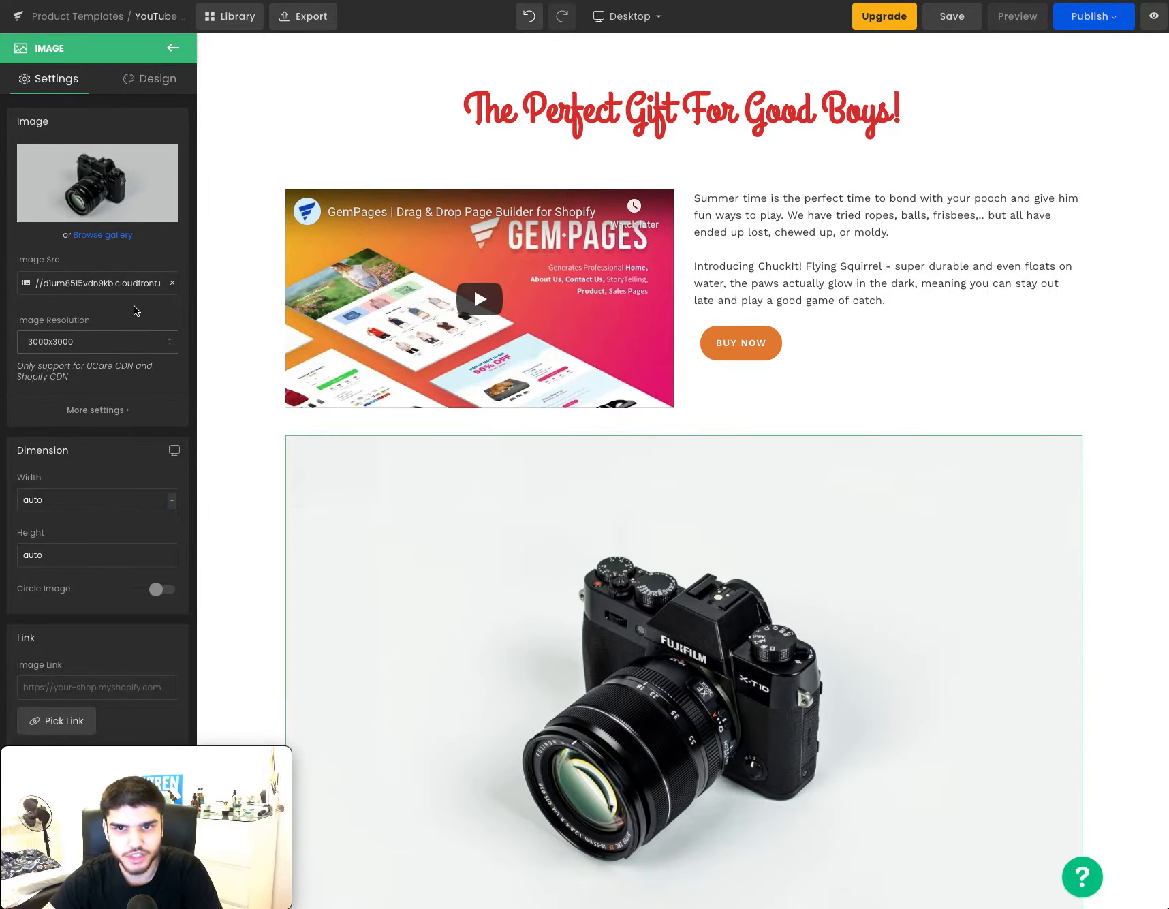
{"action": "triple_click", "coordinate": [111, 291]}
{"action": "key", "text": "ctrl+v"}
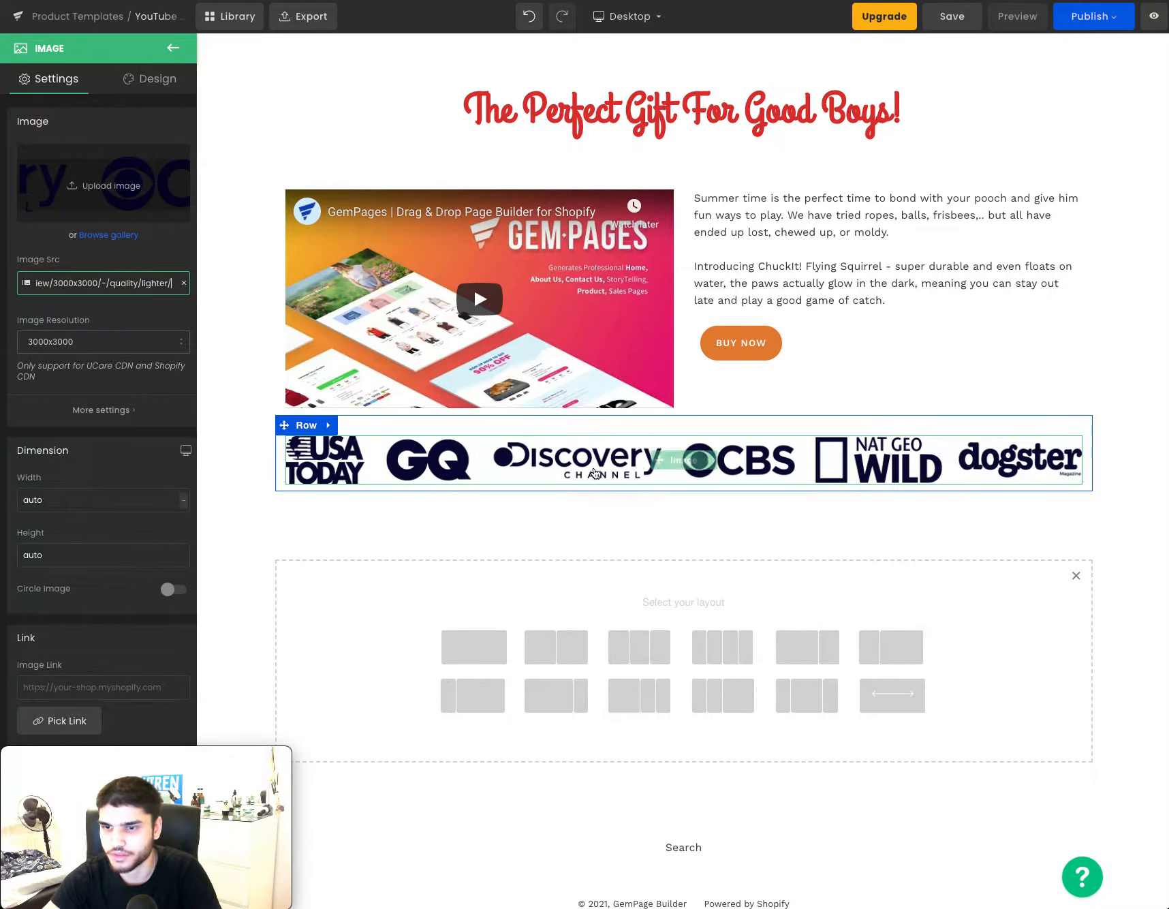
{"action": "left_click", "coordinate": [243, 430]}
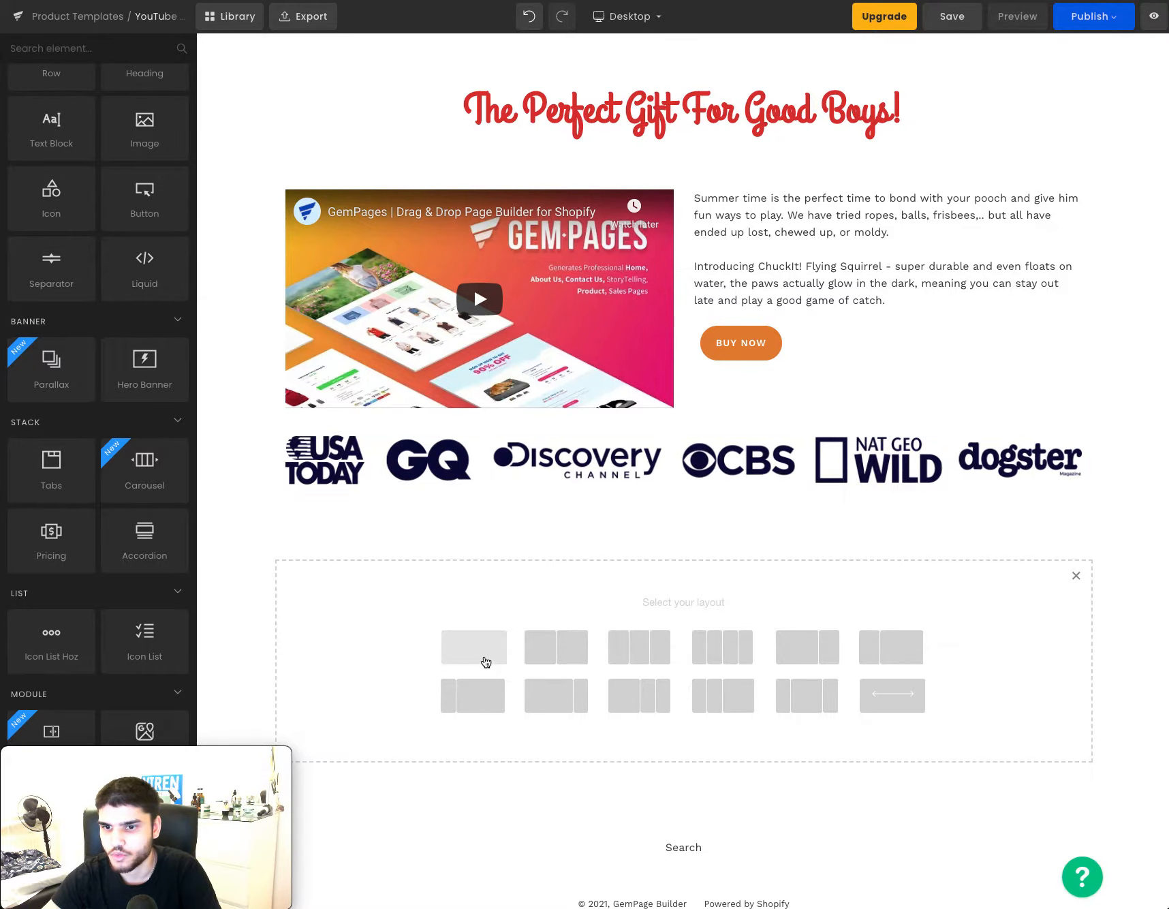
Add another one-column row and move it inside the press-logo row, above the logos.
{"action": "left_click", "coordinate": [515, 647]}
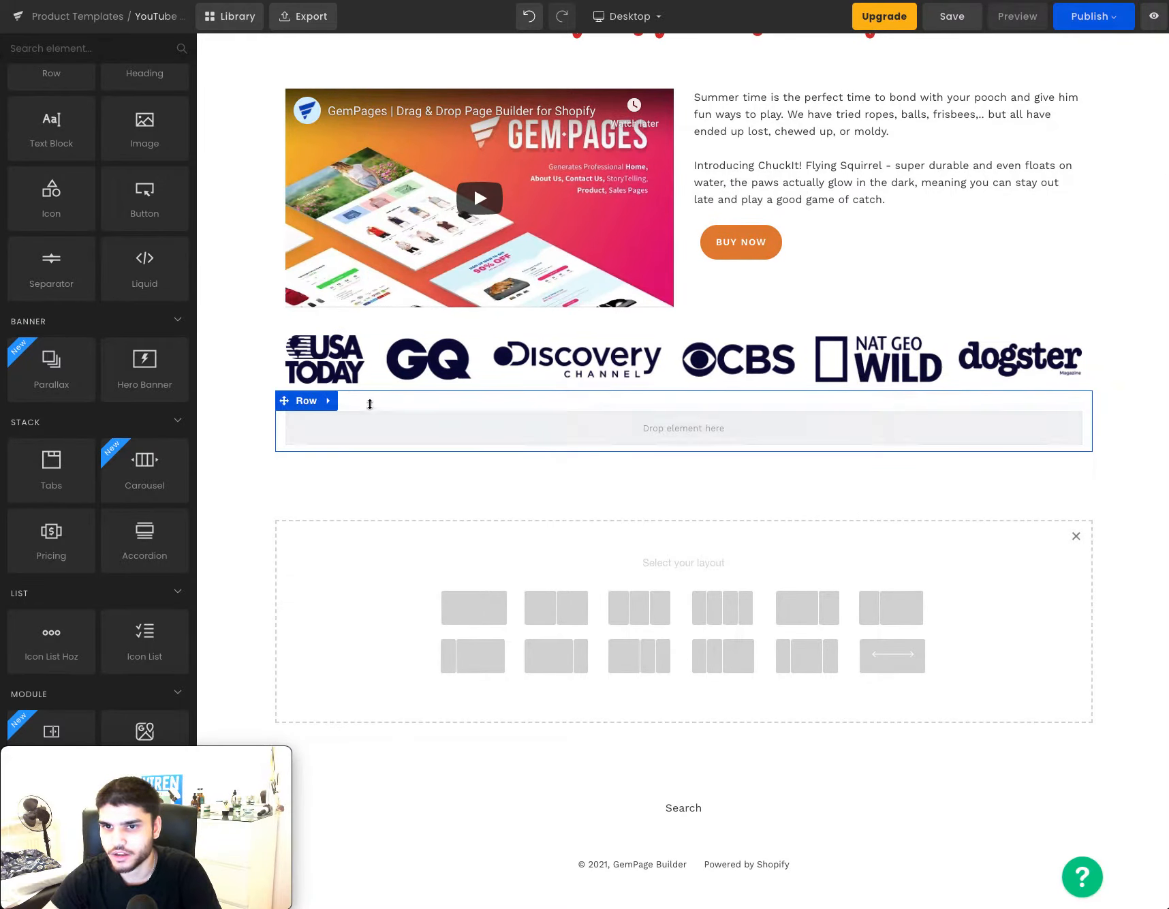
{"action": "left_click_drag", "start_coordinate": [293, 344], "coordinate": [387, 354]}
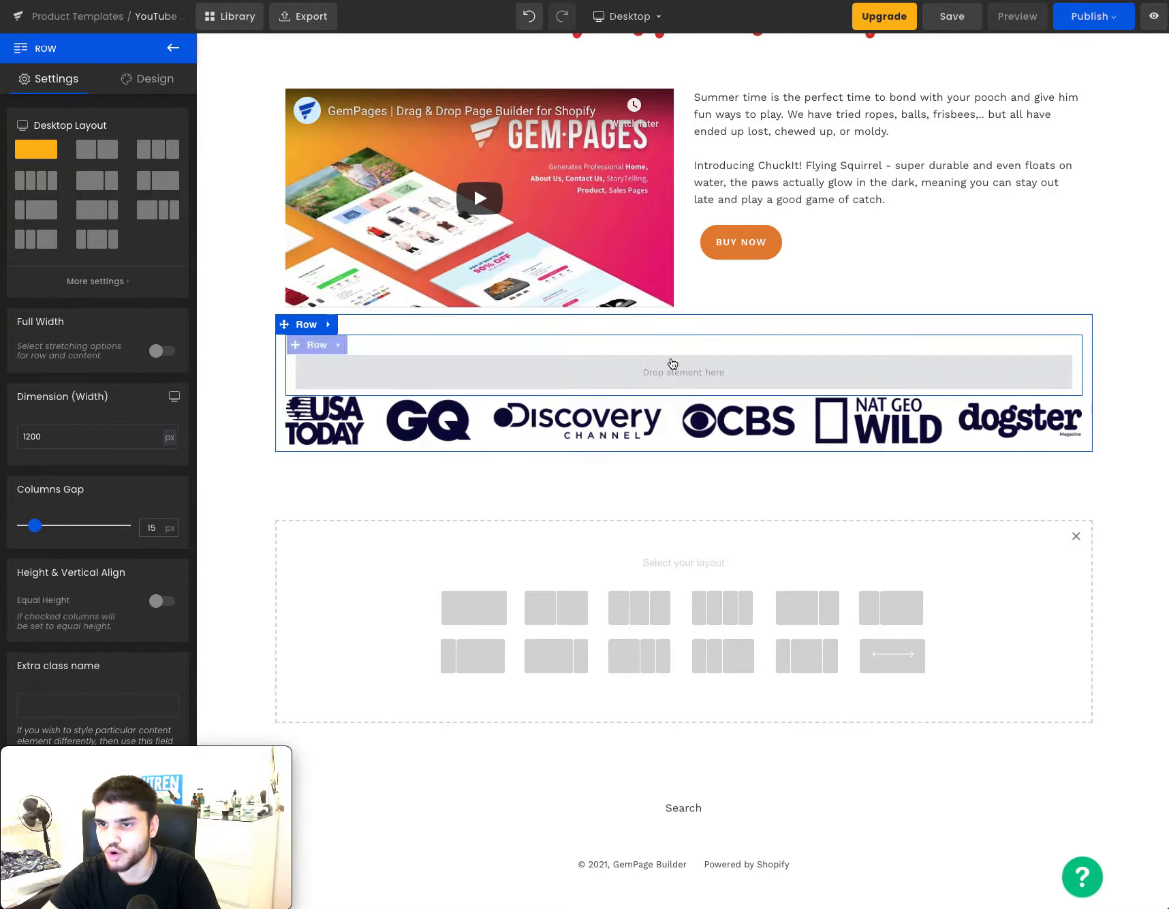
Reduce the press-logo row's top padding to 0px.
{"action": "left_click_drag", "start_coordinate": [671, 319], "coordinate": [671, 300]}
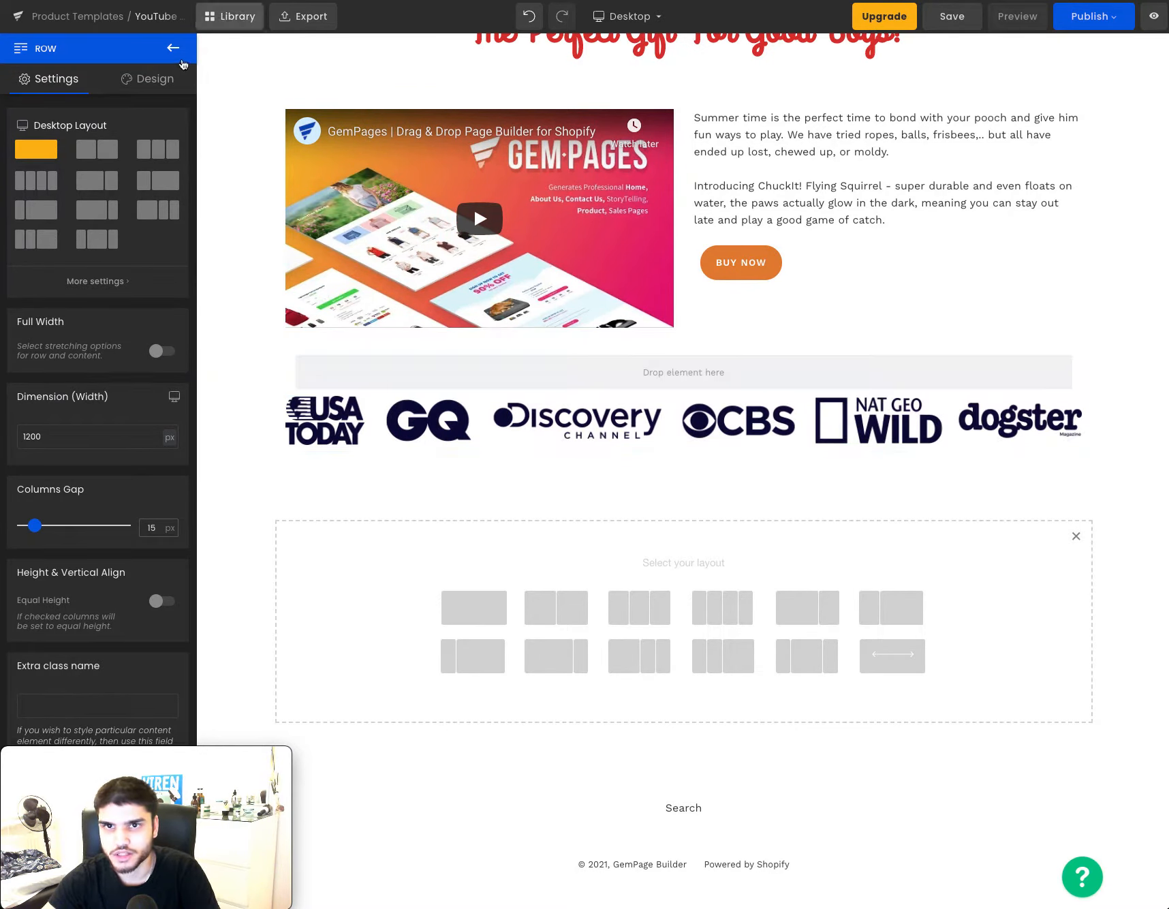
{"action": "left_click", "coordinate": [175, 51]}
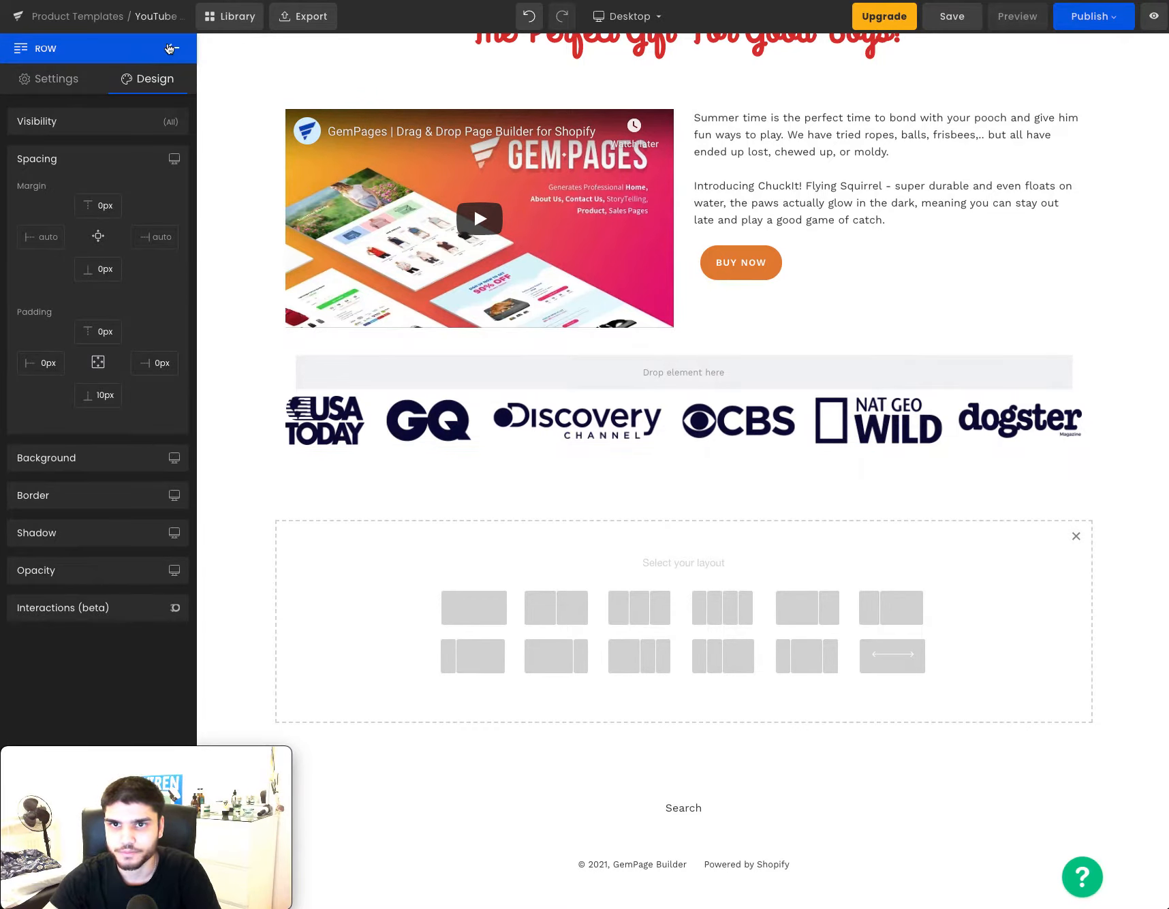
Add a Heading element to the empty row above the press logos and set its text to AS SEEN ON.
{"action": "left_click", "coordinate": [173, 47]}
{"action": "scroll", "coordinate": [140, 132], "scroll_direction": "up", "scroll_amount": 1}
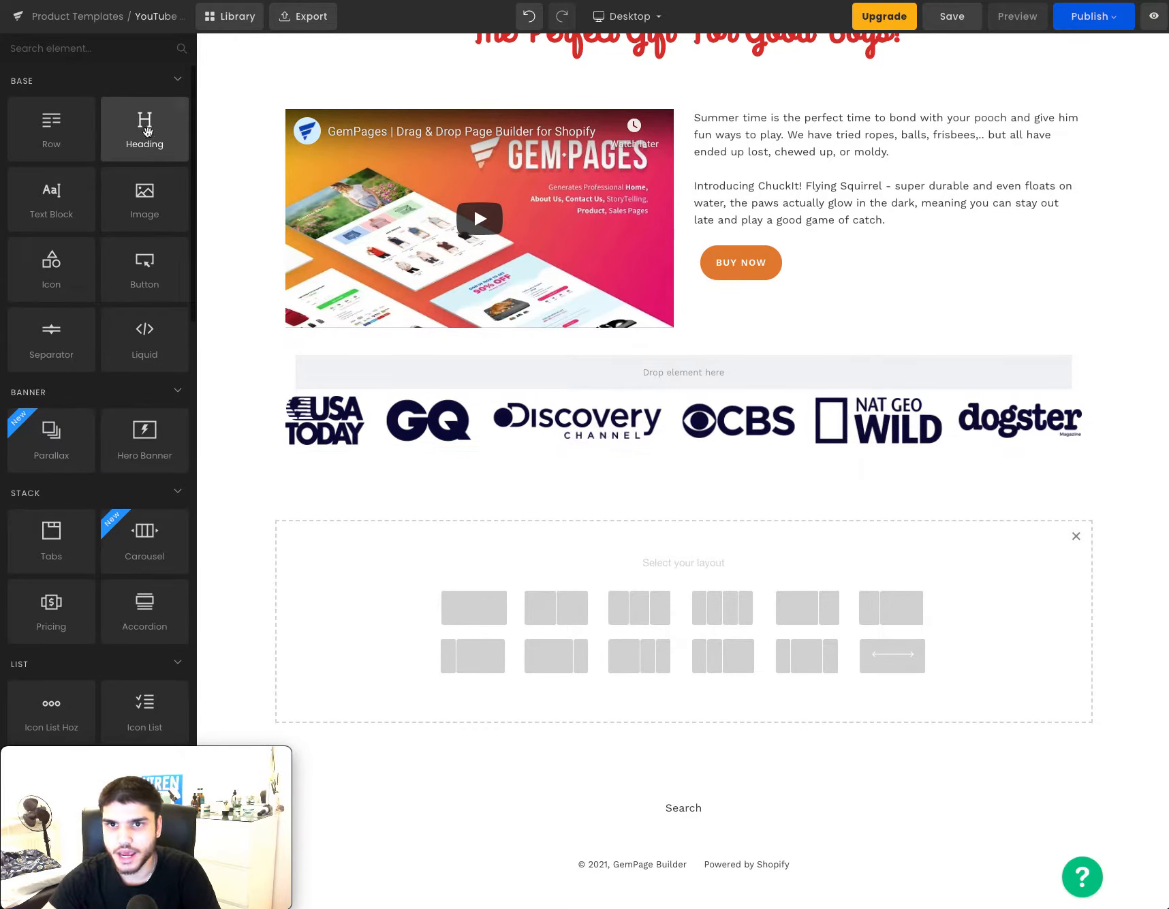
{"action": "left_click_drag", "start_coordinate": [147, 132], "coordinate": [678, 372]}
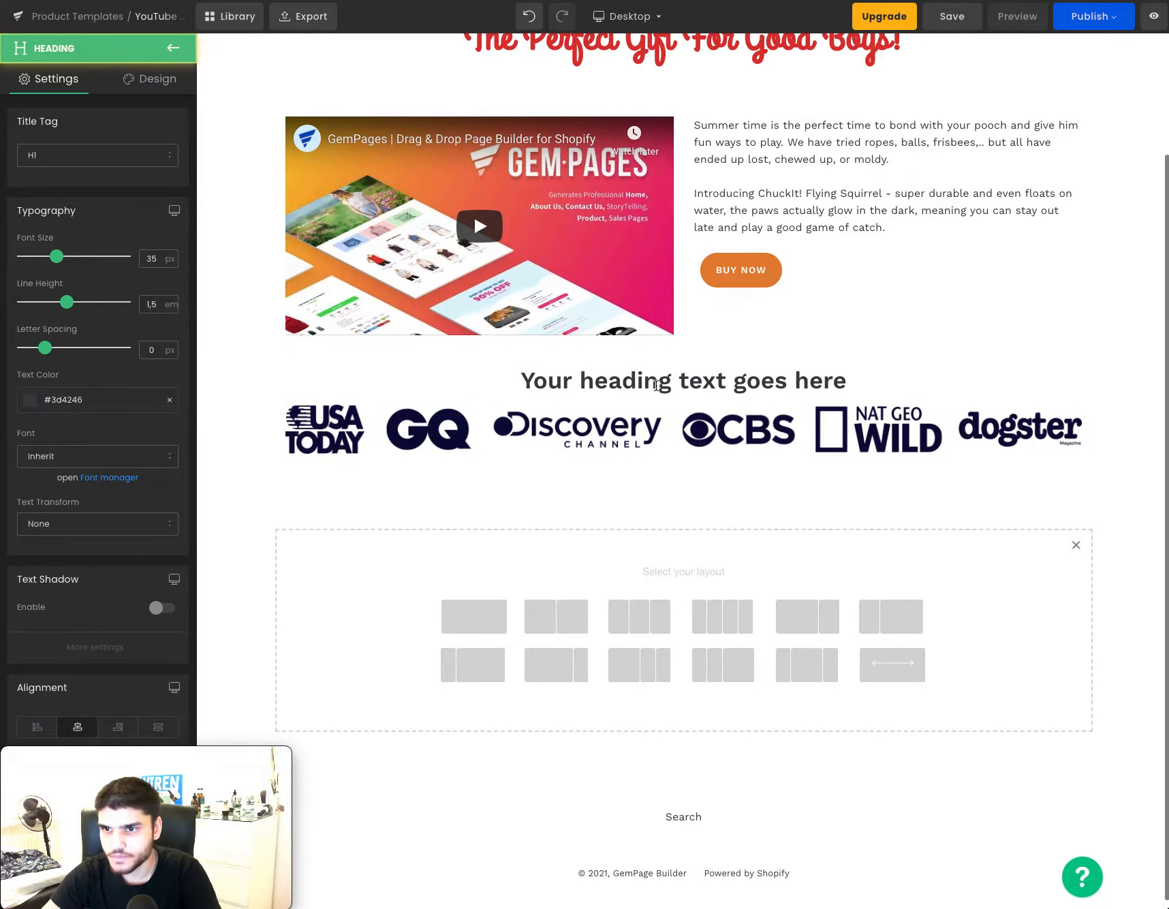
{"action": "triple_click", "coordinate": [656, 383]}
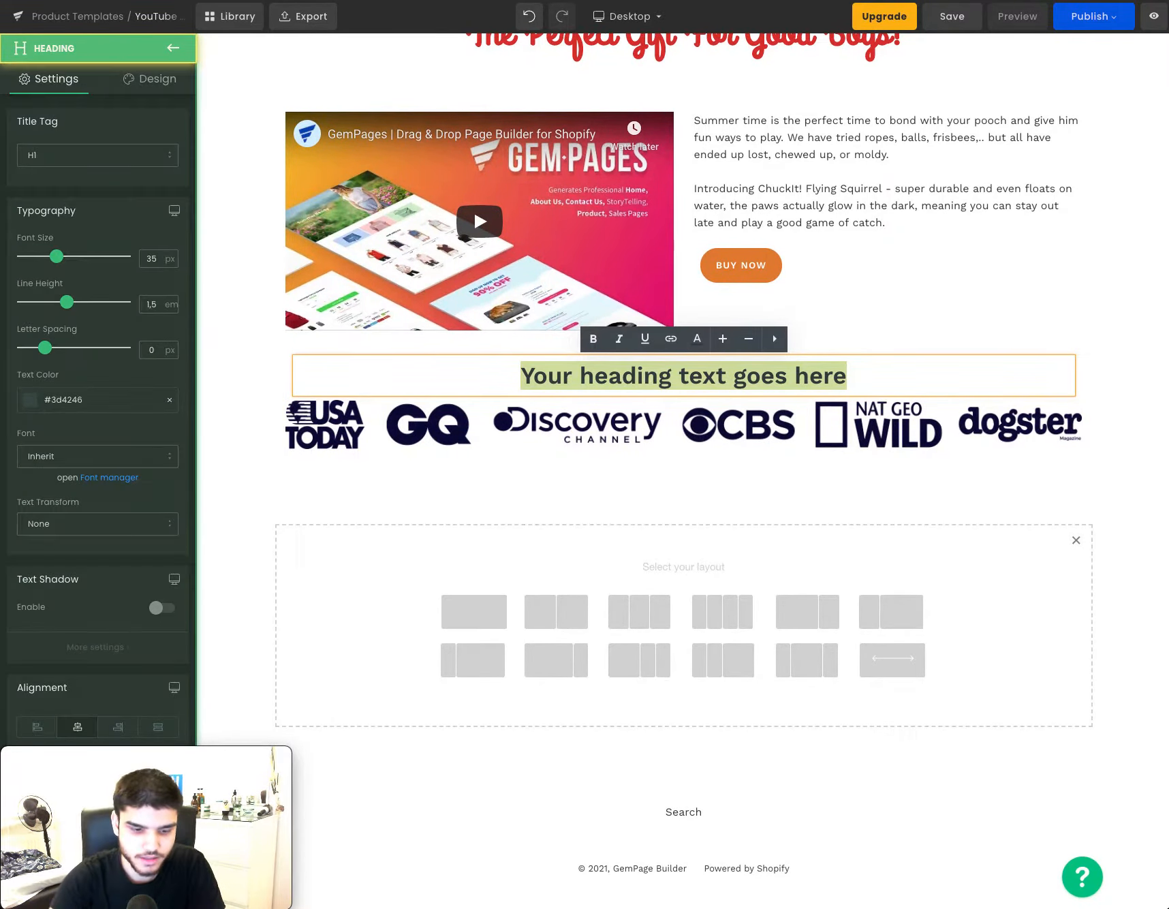
{"action": "type", "text": "AS SEE "}
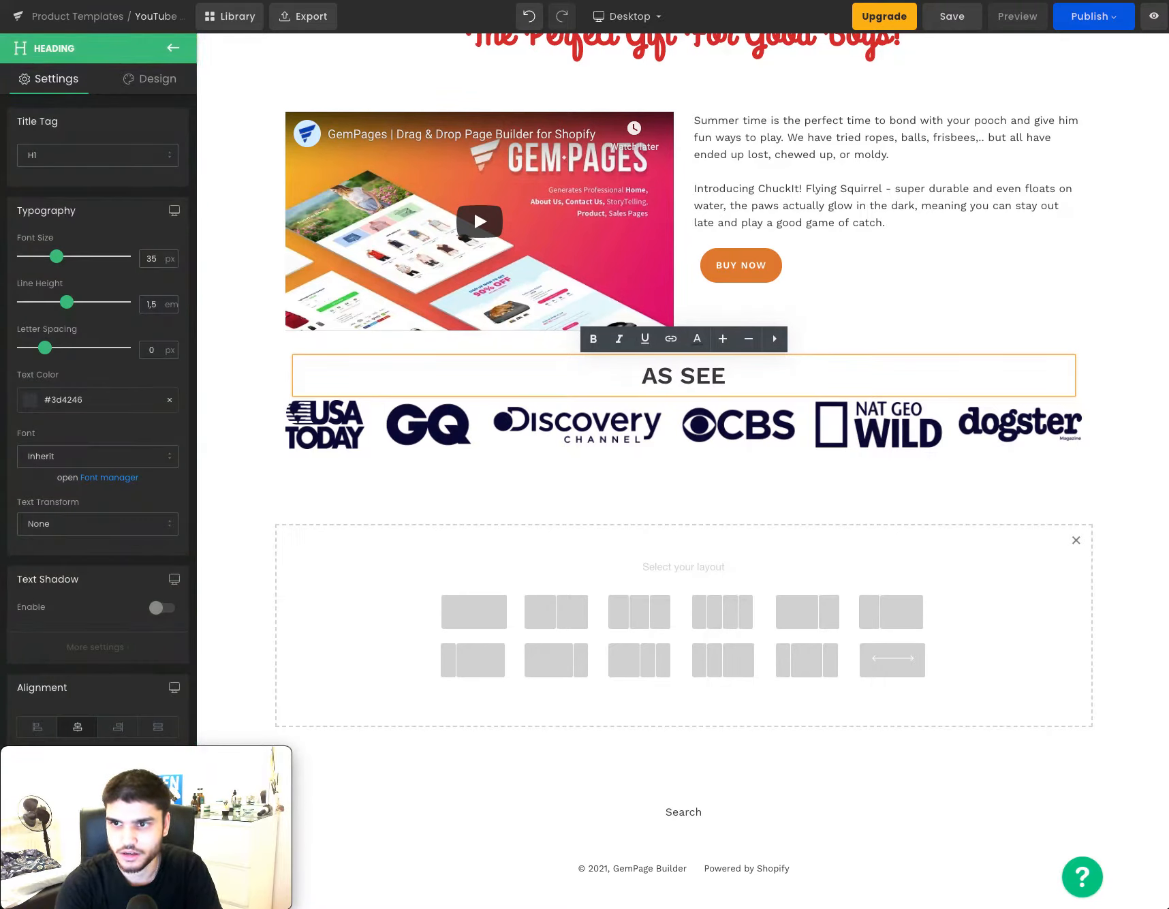
{"action": "type", "text": "N ON"}
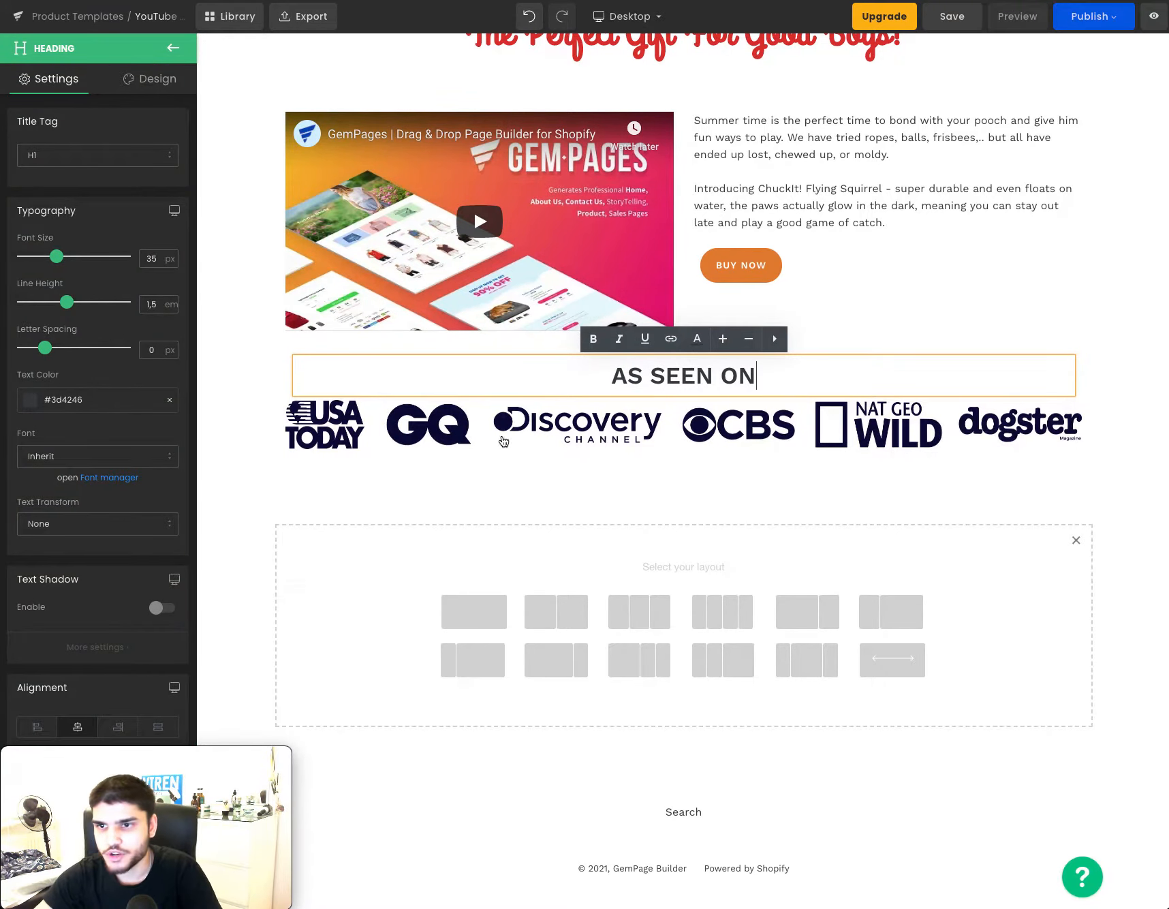
{"action": "left_click", "coordinate": [223, 383]}
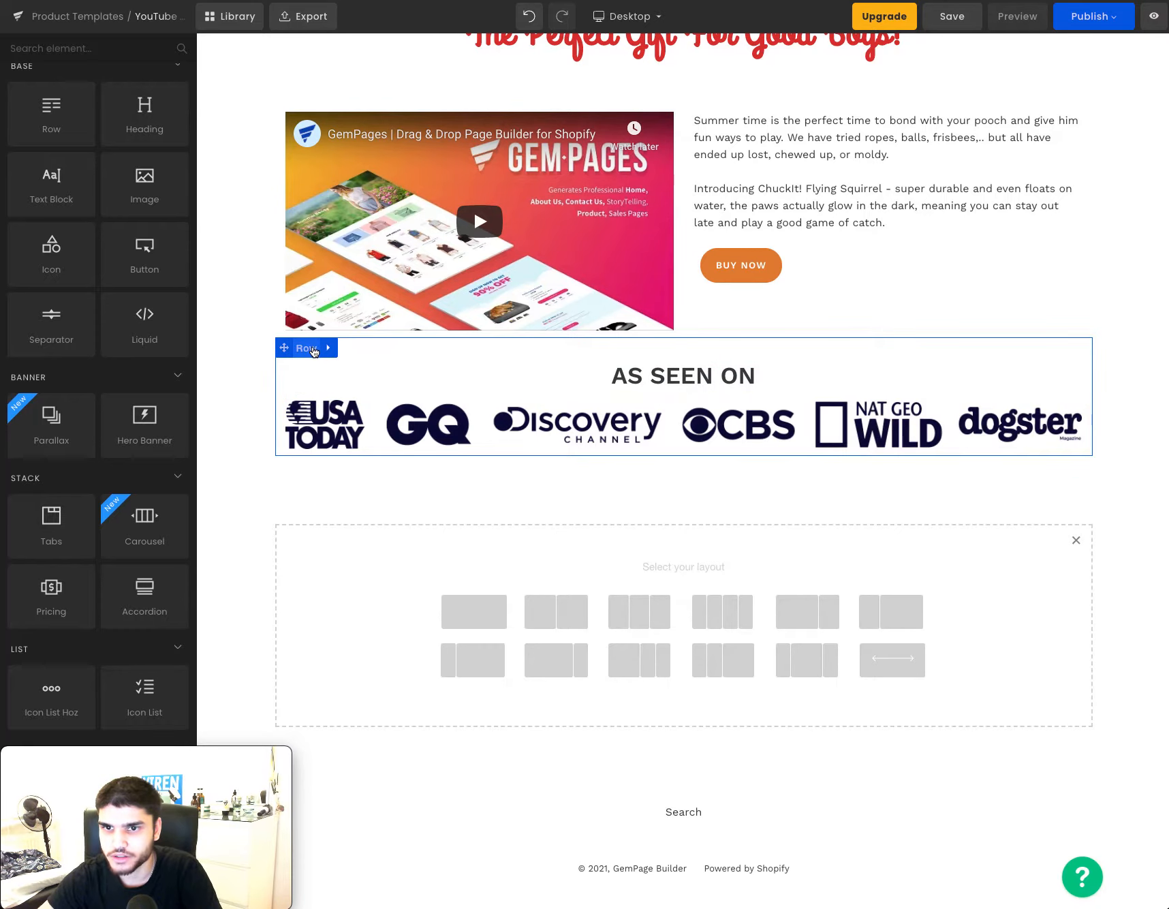
Try to move the row containing the AS SEEN ON heading within the press-logo section.
{"action": "left_click", "coordinate": [313, 351]}
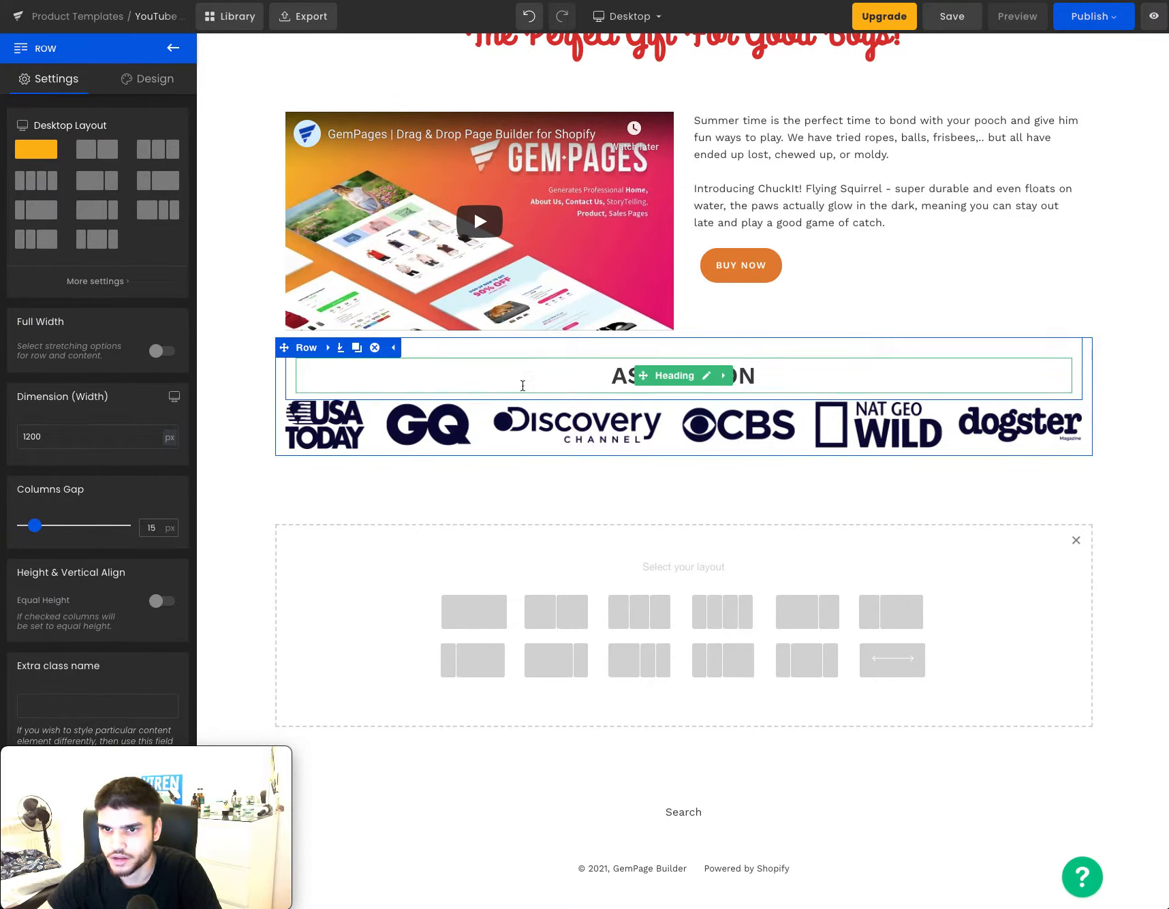
{"action": "left_click", "coordinate": [307, 348]}
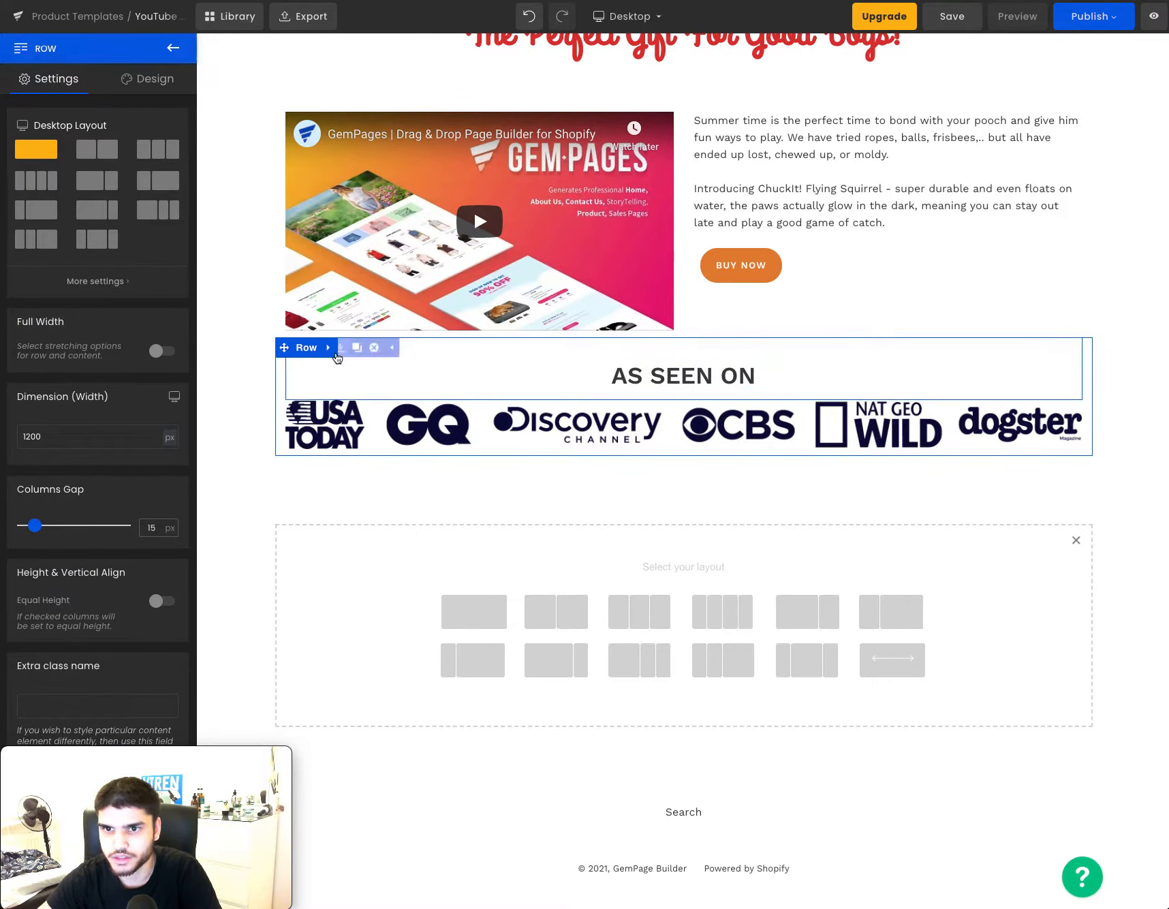
{"action": "left_click", "coordinate": [328, 348]}
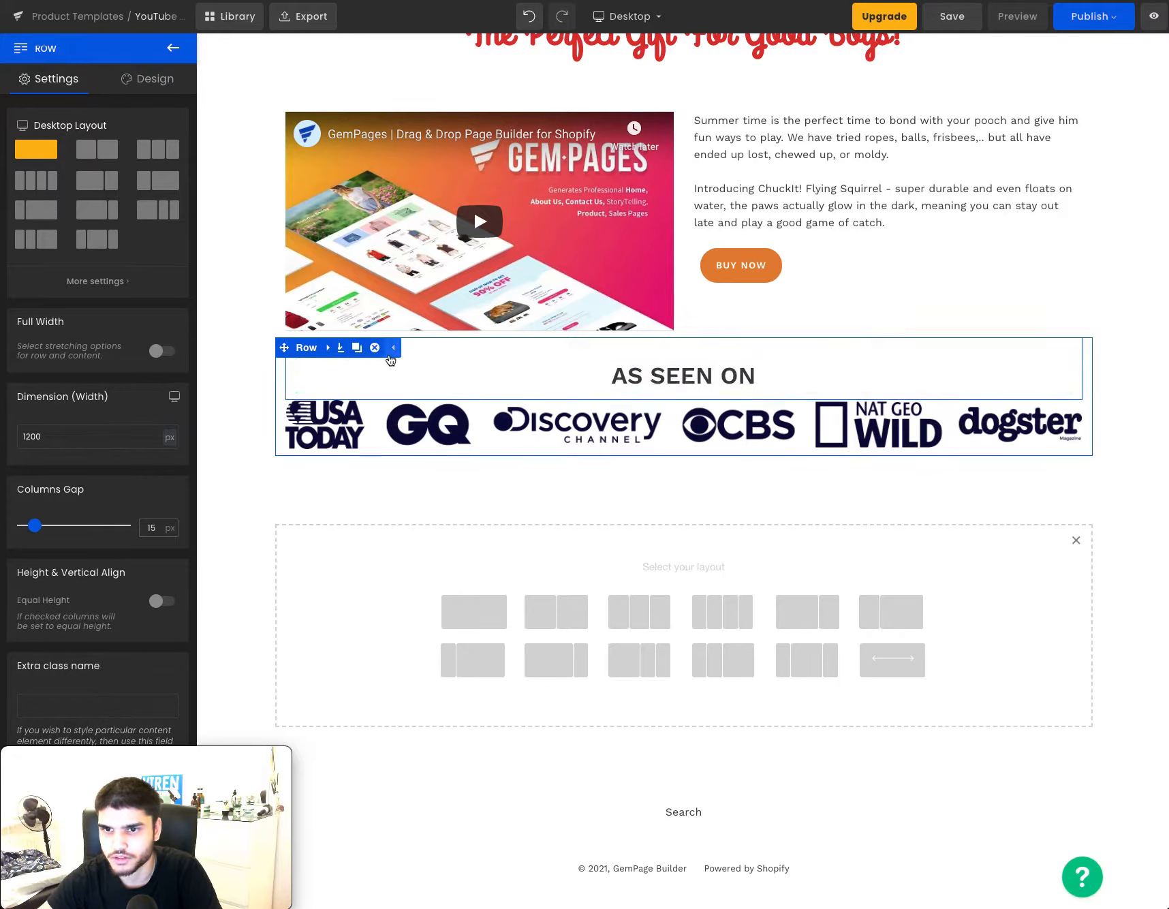
{"action": "left_click", "coordinate": [394, 349]}
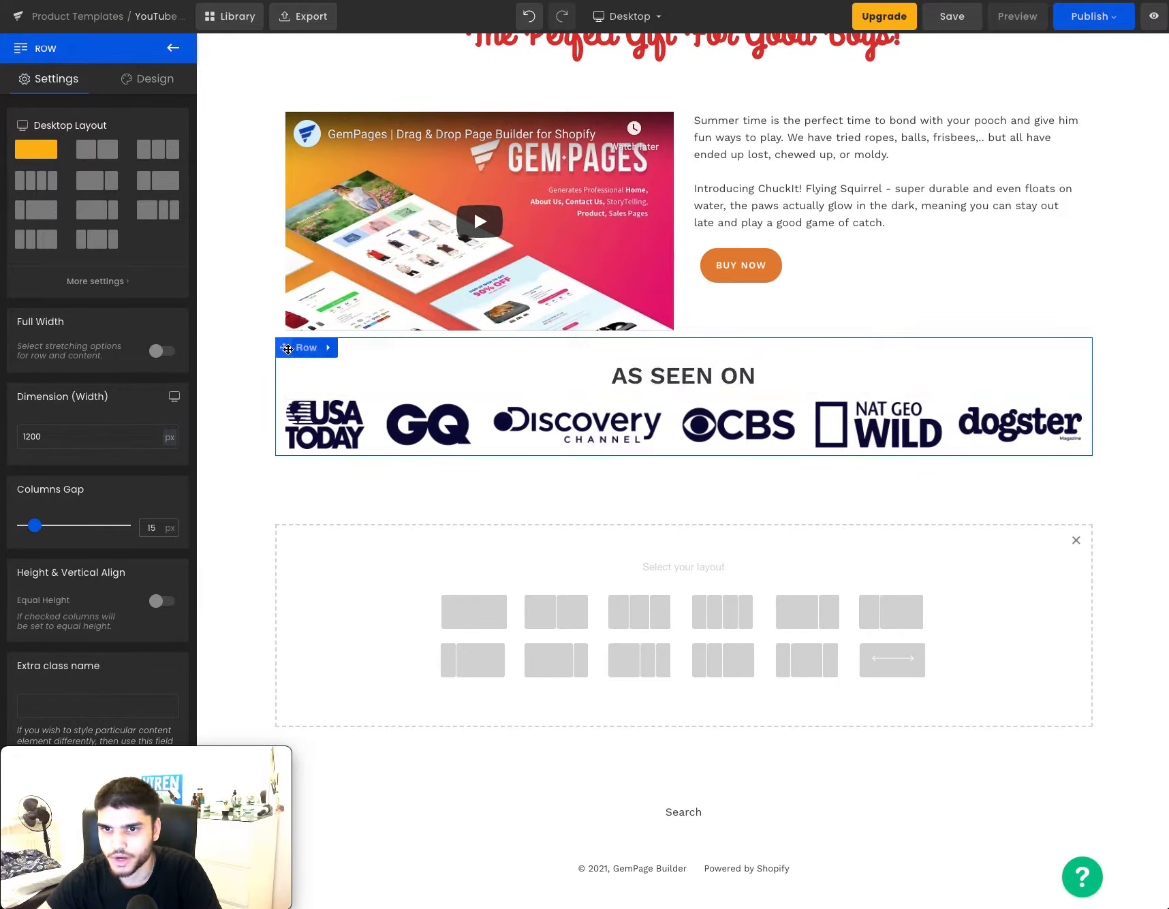
{"action": "left_click_drag", "start_coordinate": [284, 347], "coordinate": [335, 433]}
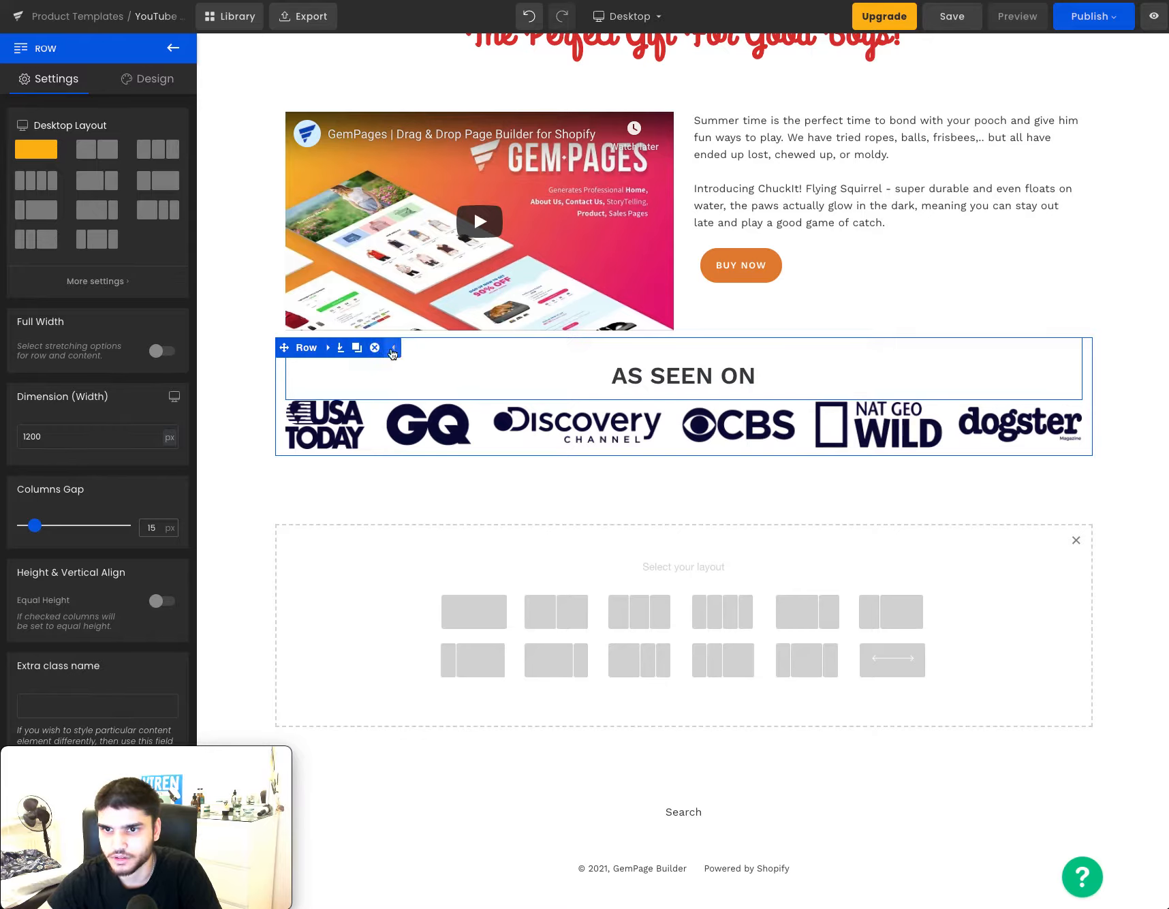
{"action": "left_click", "coordinate": [392, 348]}
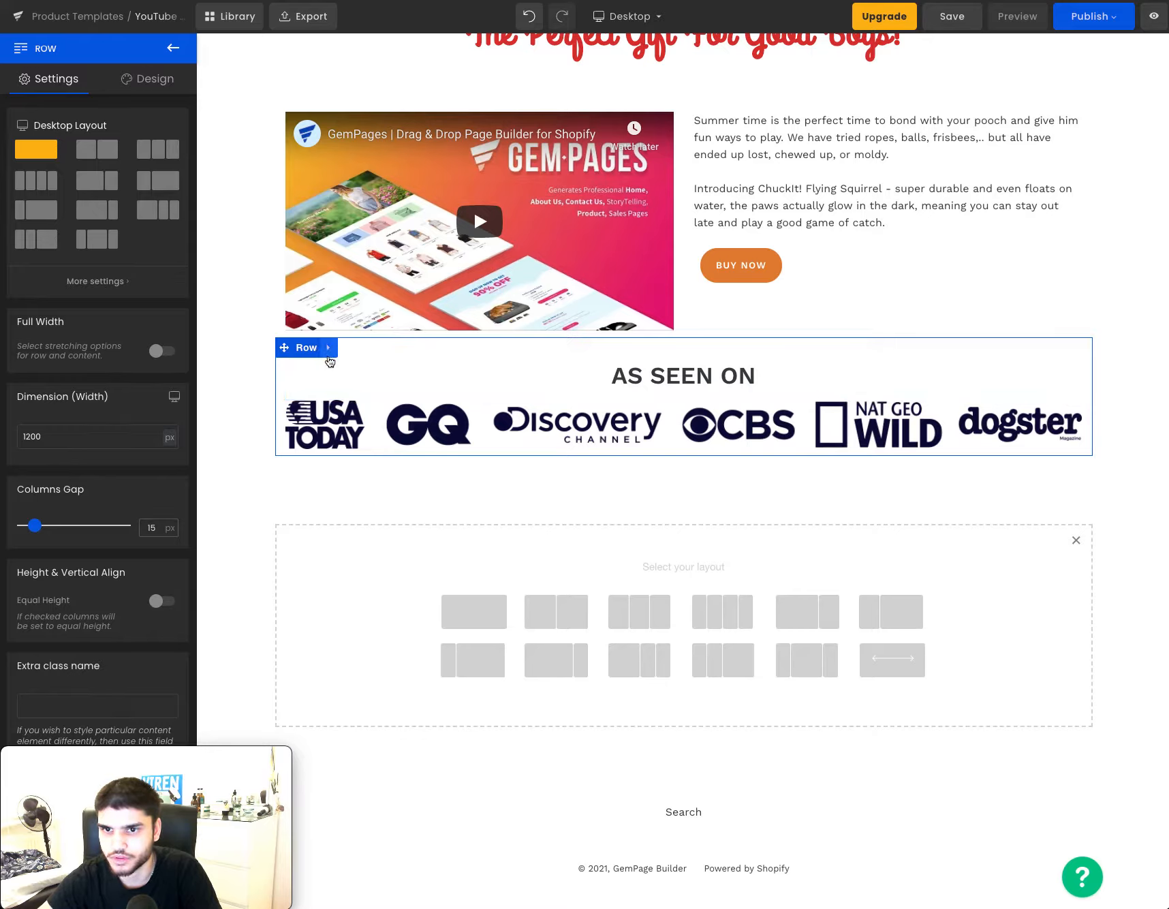
{"action": "left_click", "coordinate": [329, 354]}
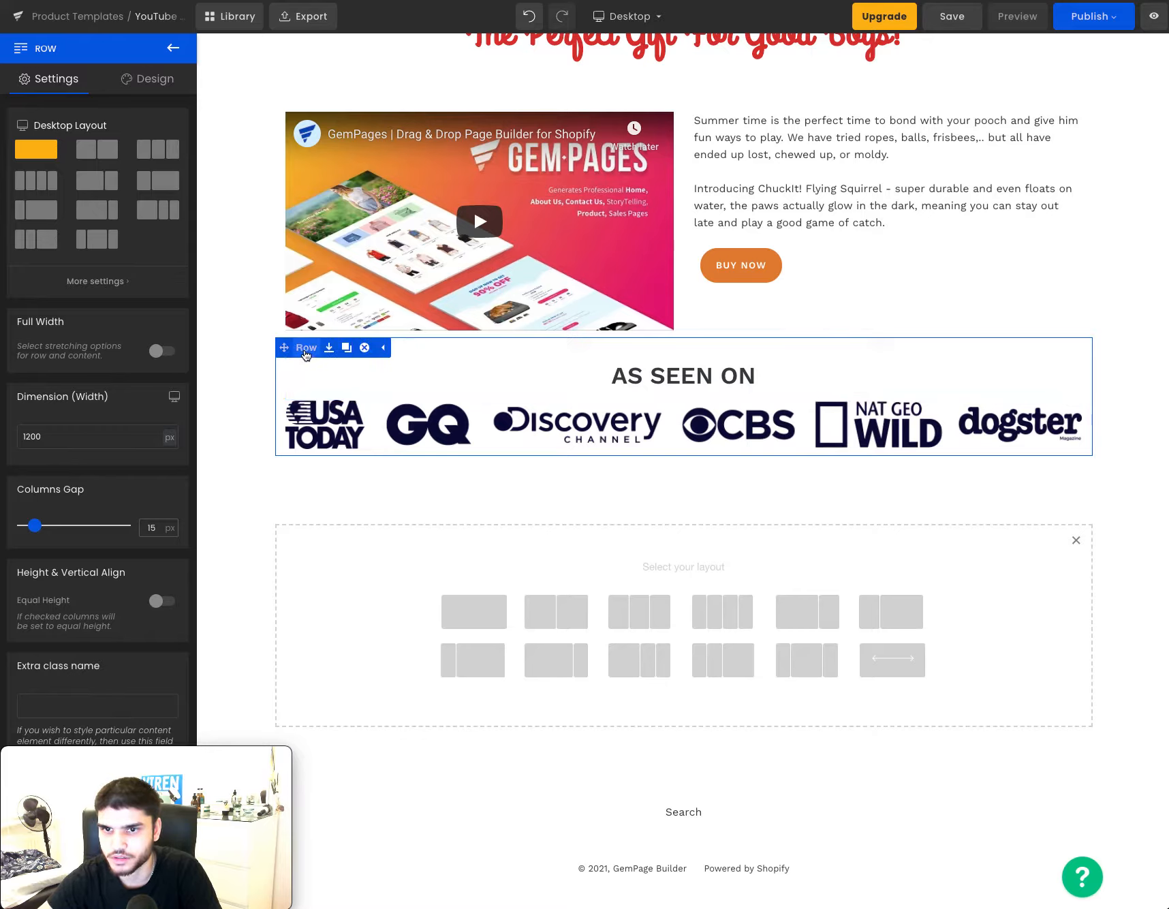
{"action": "left_click", "coordinate": [246, 347]}
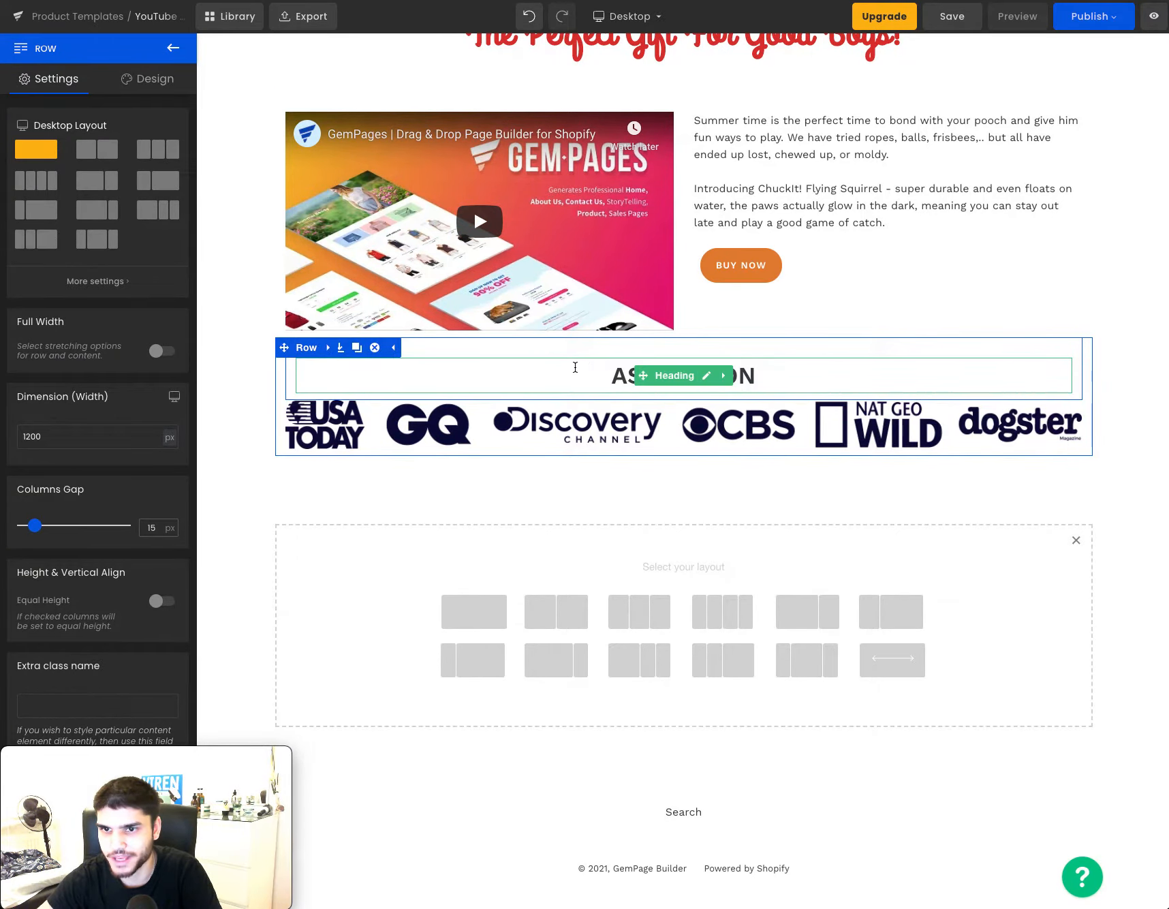
{"action": "left_click", "coordinate": [594, 373]}
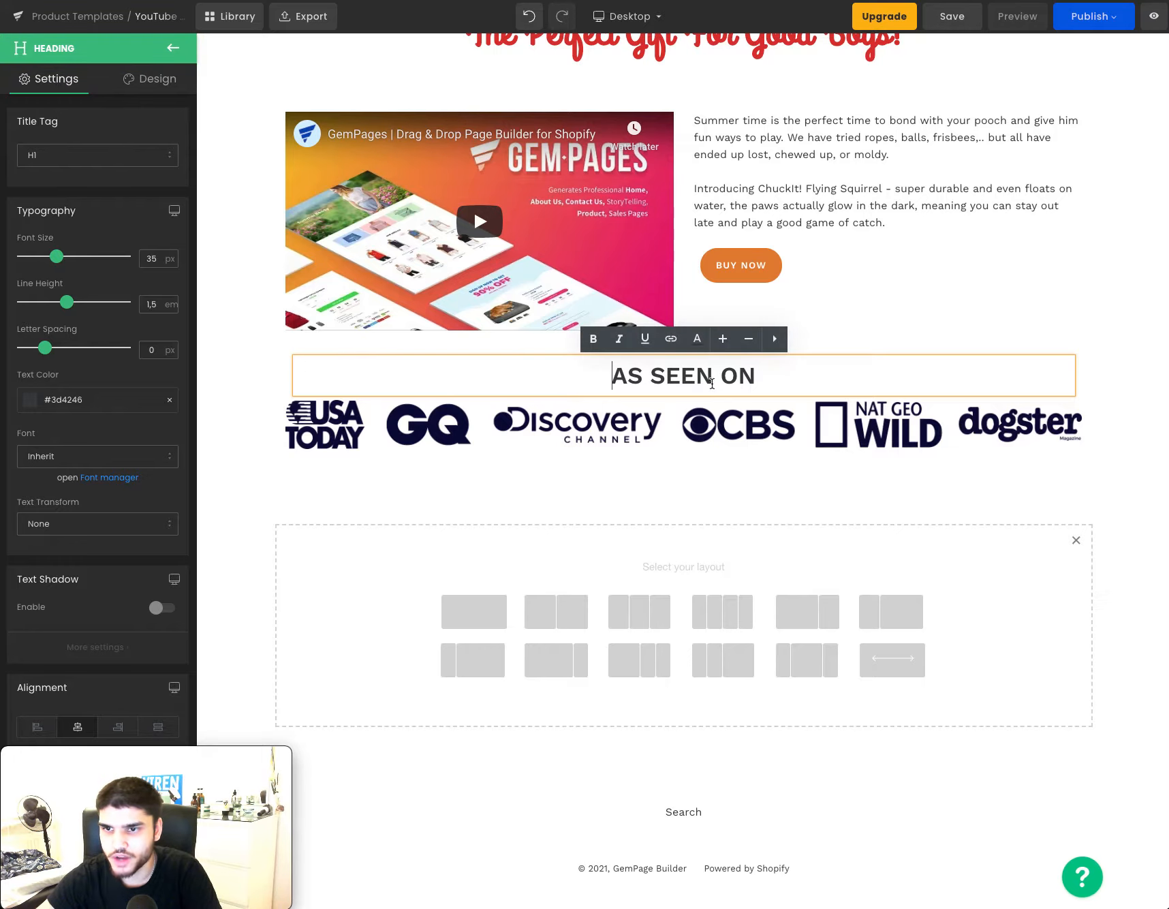
{"action": "left_click", "coordinate": [252, 376]}
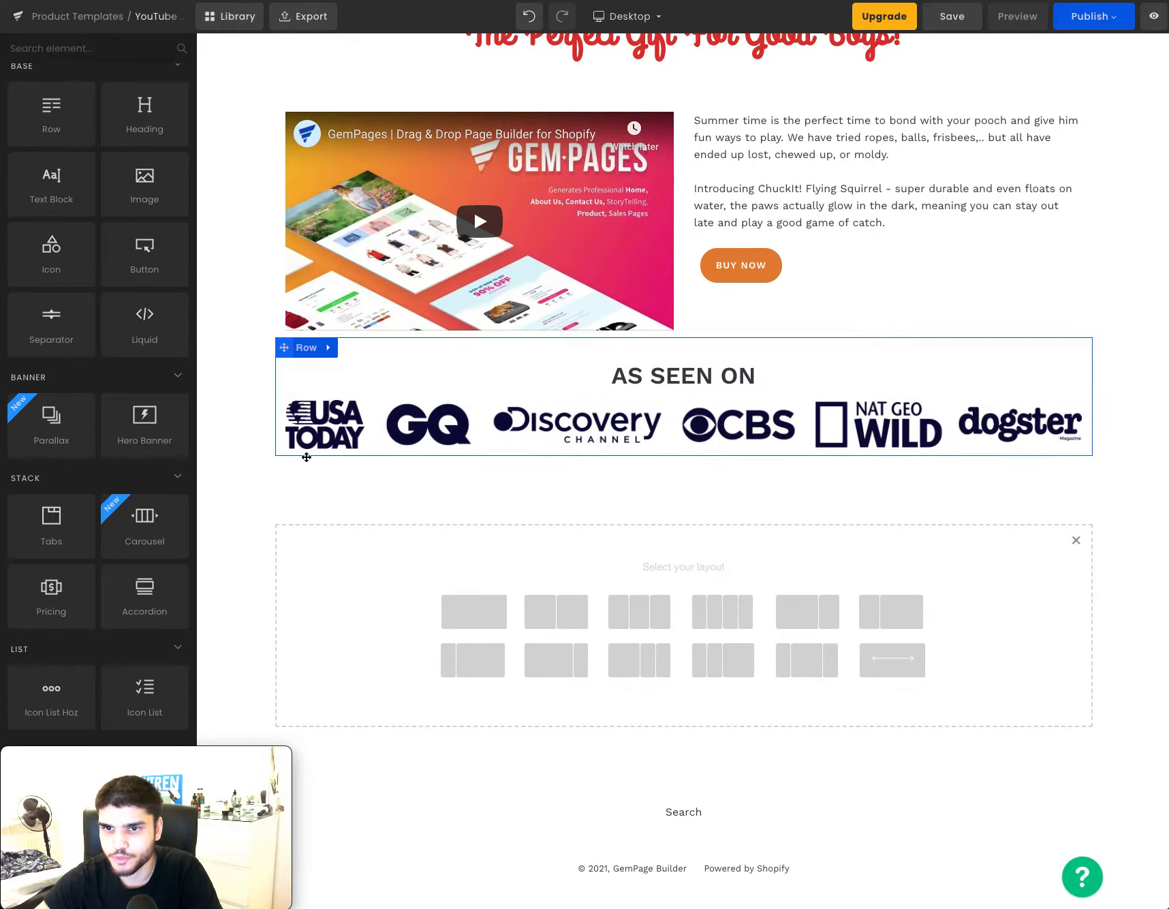
Move the press-logo row above the video row and delete it together with its AS SEEN ON heading.
{"action": "left_click_drag", "start_coordinate": [306, 457], "coordinate": [575, 163]}
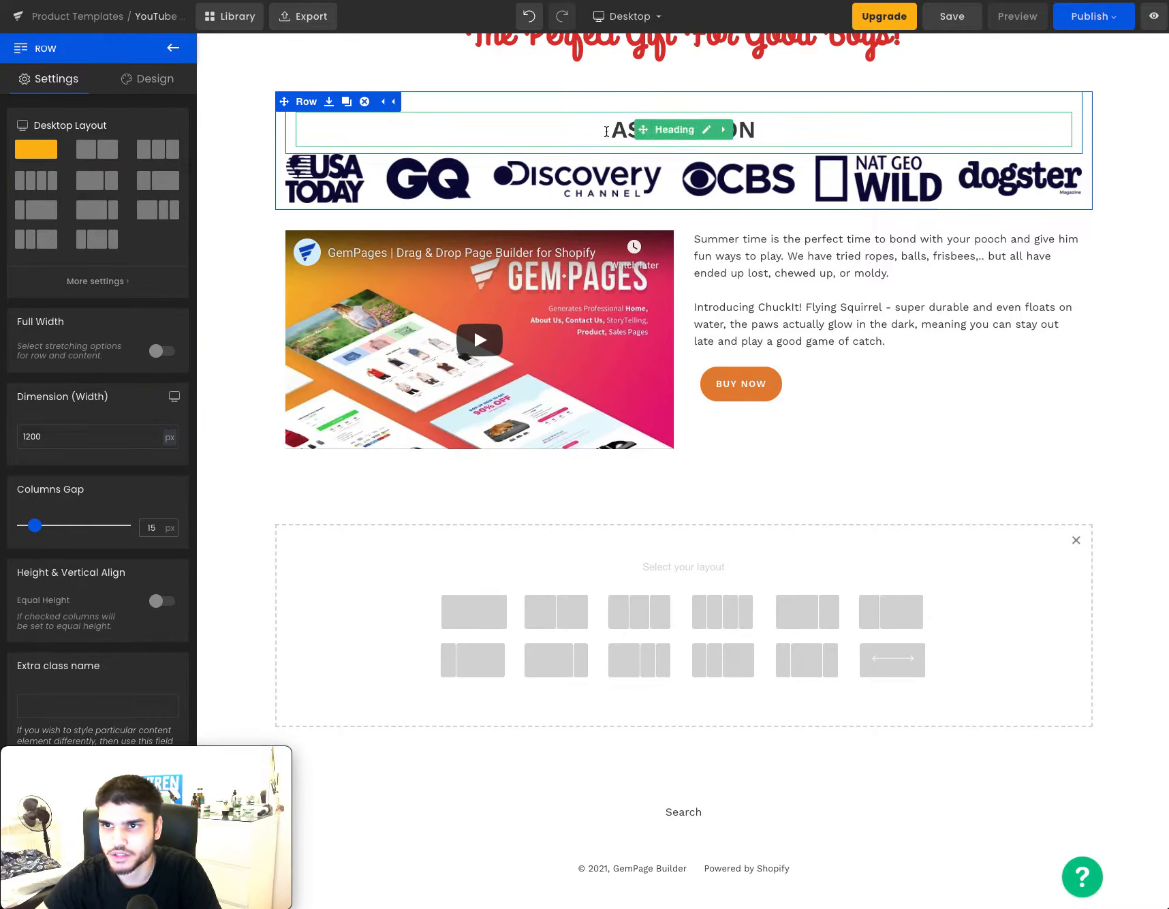
{"action": "left_click", "coordinate": [606, 131]}
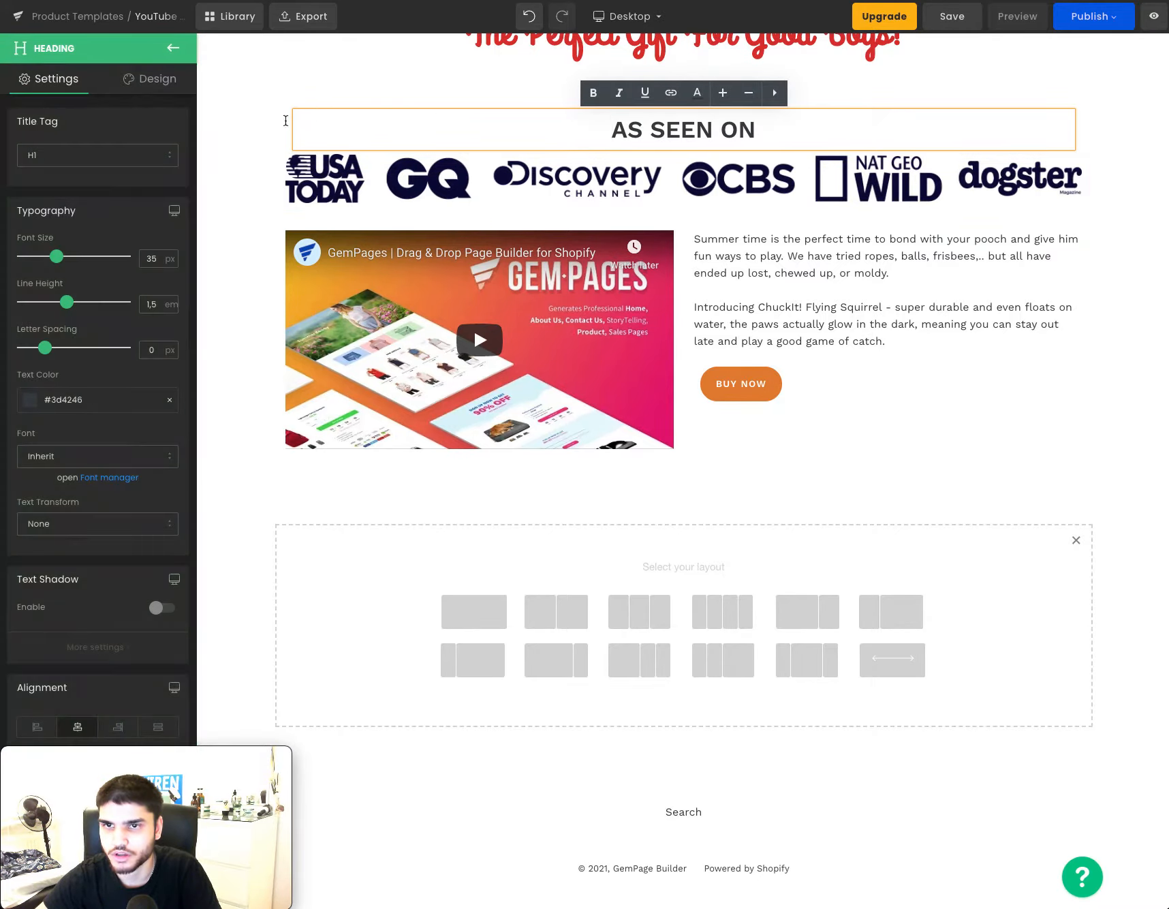
{"action": "left_click", "coordinate": [285, 121]}
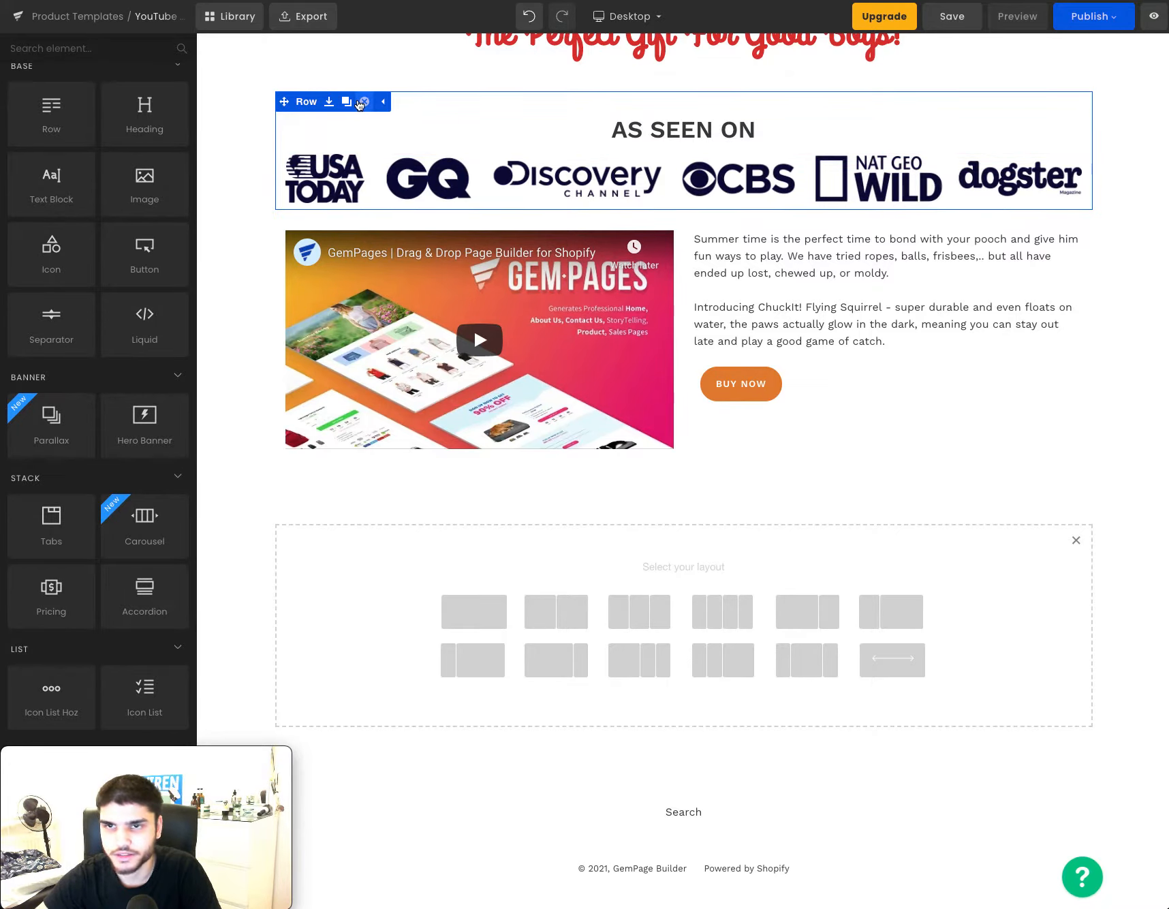
{"action": "left_click", "coordinate": [363, 101]}
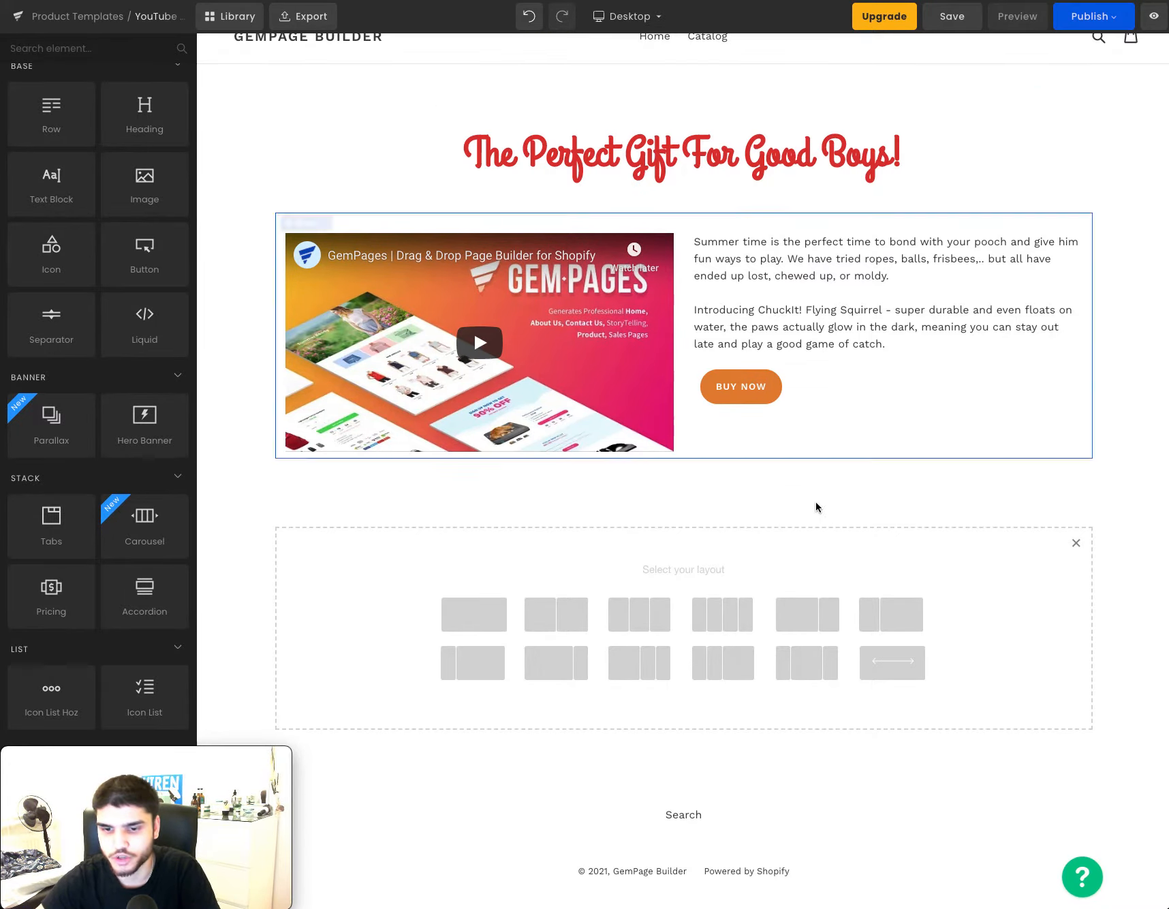
Add a new one-column row below the video containing an Image element, with the press-logo image URL as its source.
{"action": "left_click", "coordinate": [486, 626]}
{"action": "scroll", "coordinate": [842, 475], "scroll_direction": "down", "scroll_amount": 1}
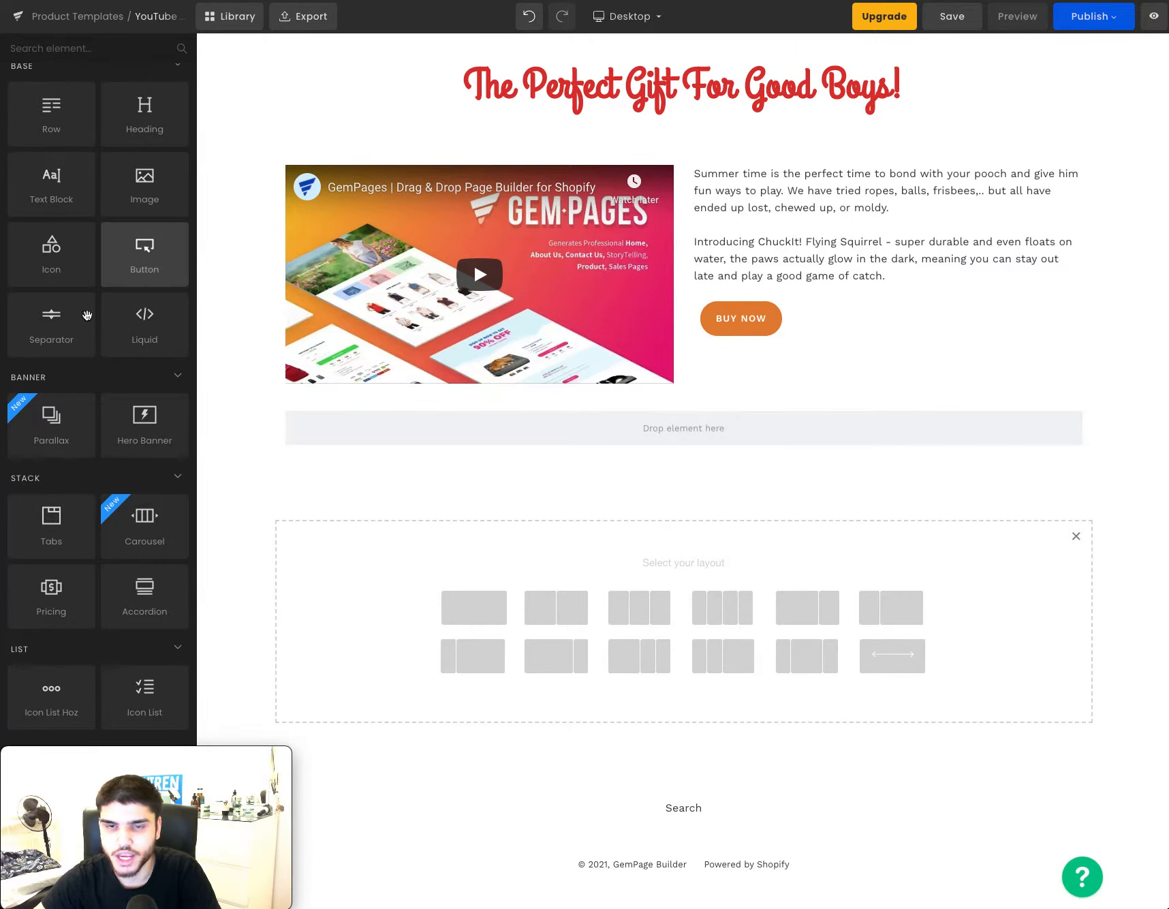
{"action": "left_click_drag", "start_coordinate": [122, 200], "coordinate": [585, 422]}
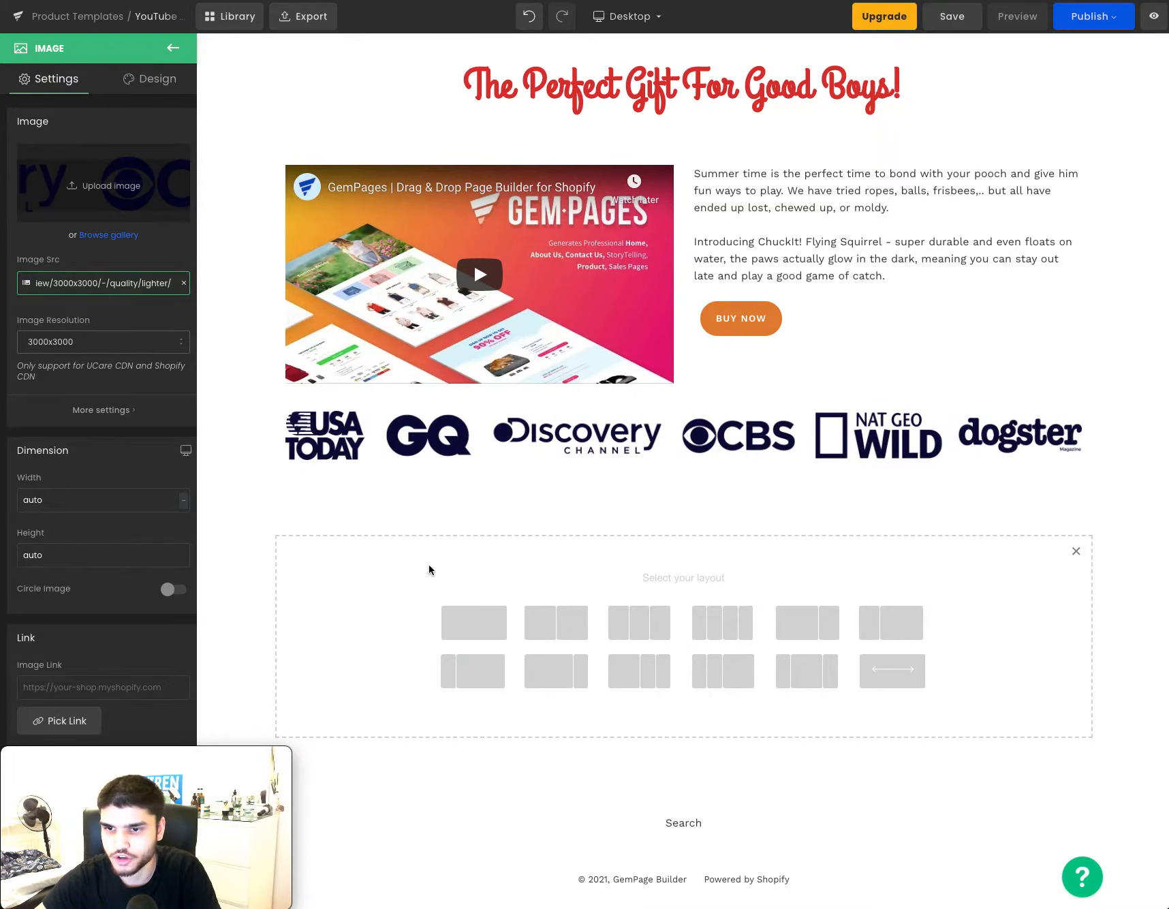
{"action": "left_click", "coordinate": [429, 569]}
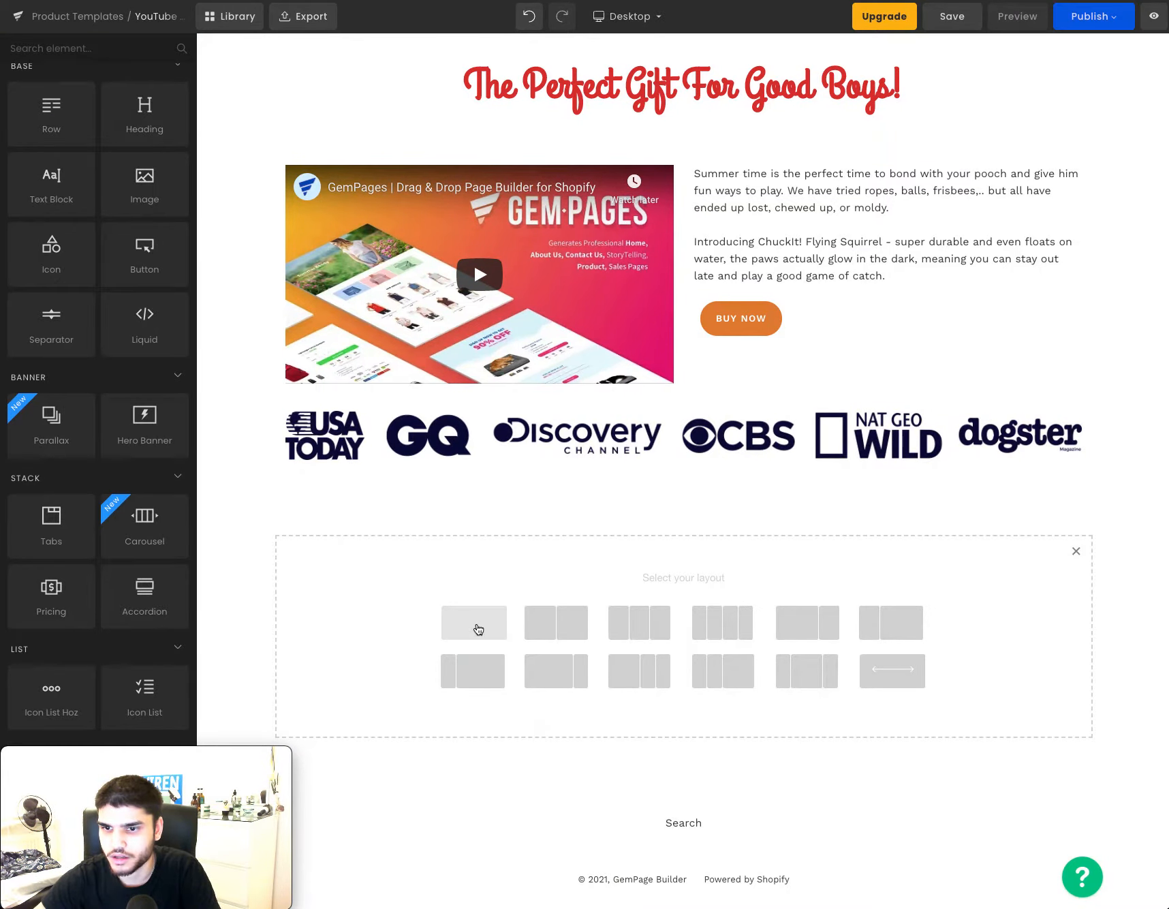
Add another row below the press logos and set its desktop layout to three equal columns.
{"action": "left_click", "coordinate": [487, 630]}
{"action": "scroll", "coordinate": [703, 429], "scroll_direction": "down", "scroll_amount": 1}
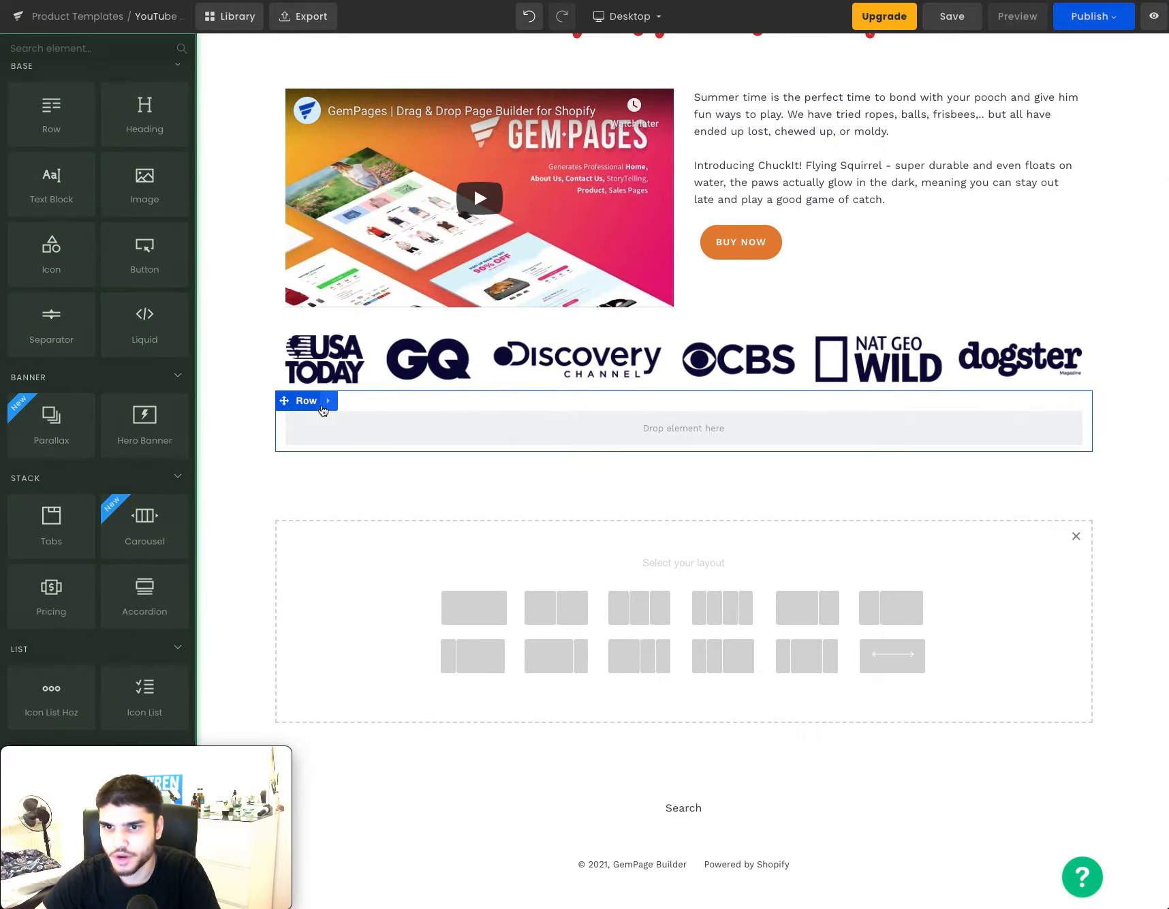
{"action": "left_click", "coordinate": [310, 403]}
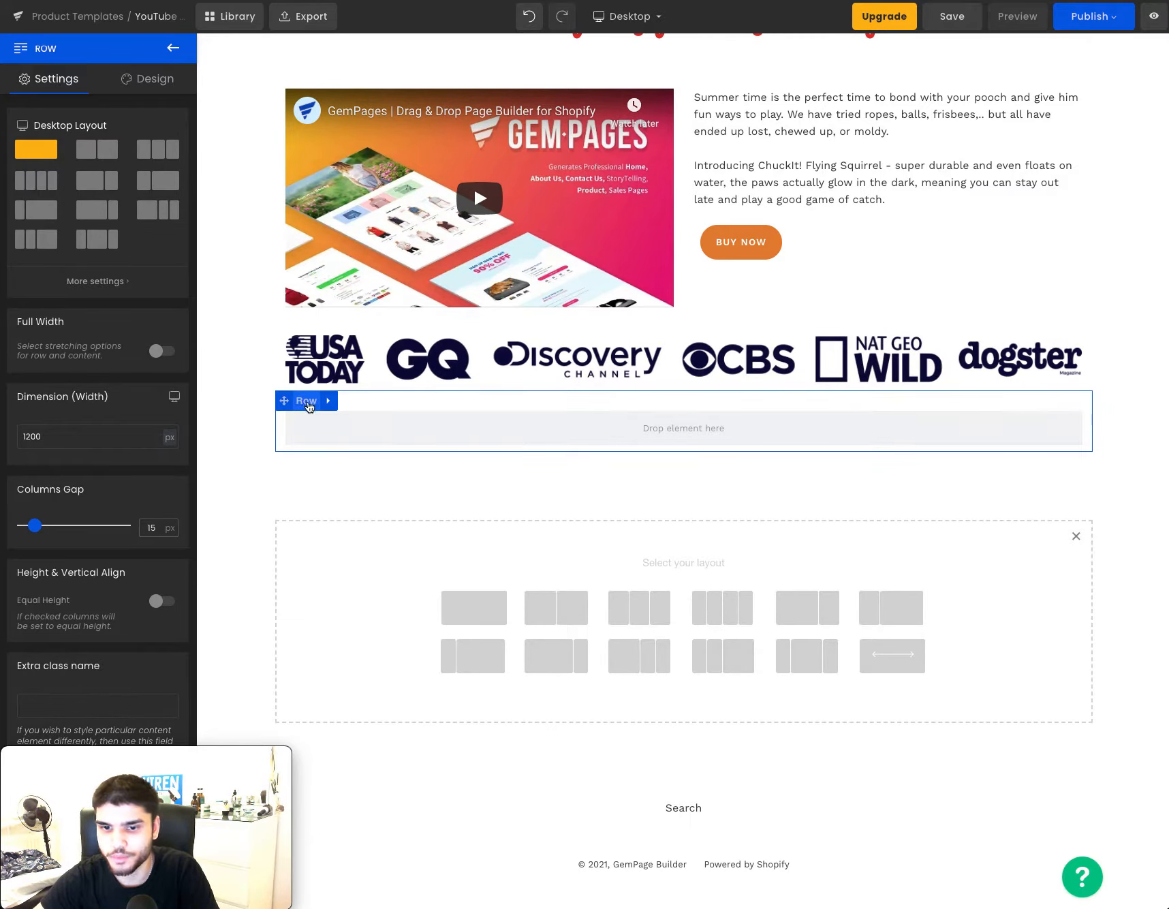
{"action": "left_click", "coordinate": [171, 150]}
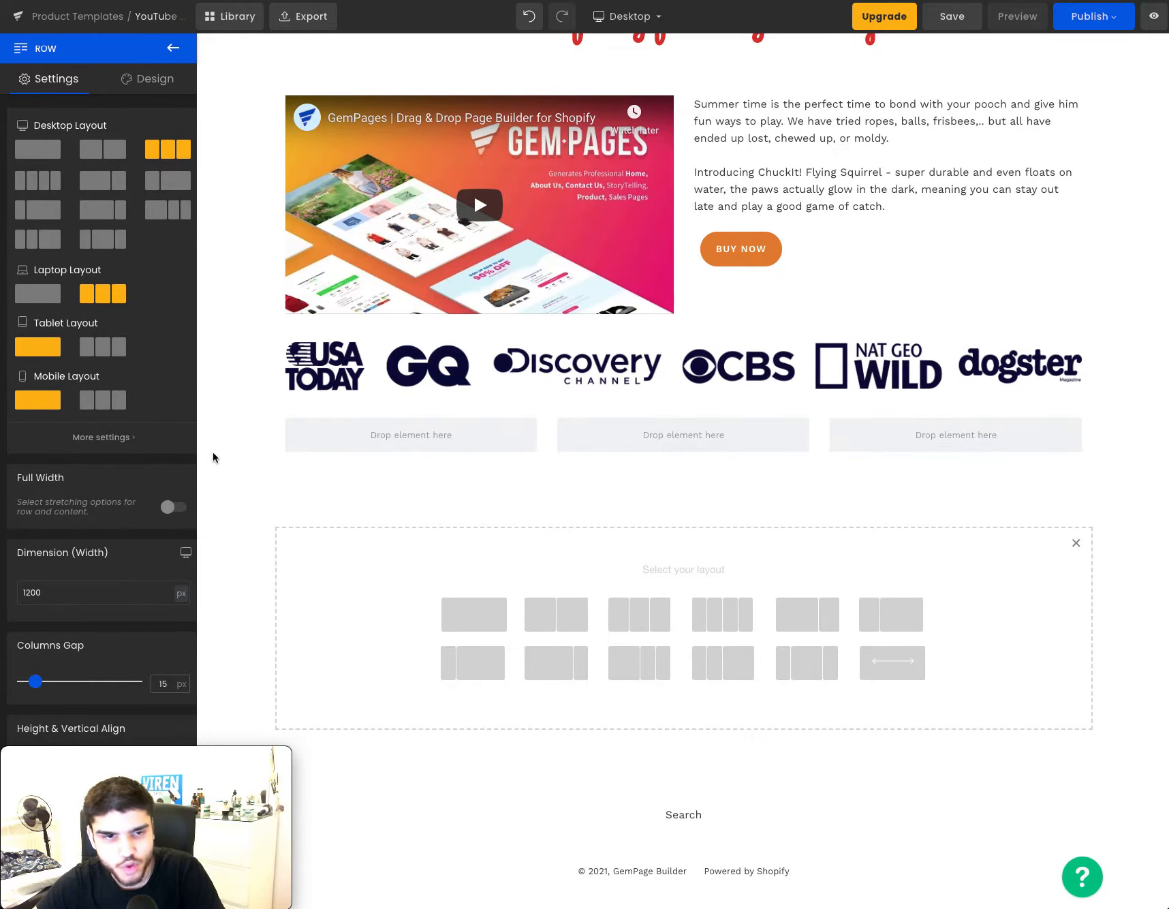
Place a Separator element in the first column of the three-column row.
{"action": "left_click", "coordinate": [173, 59]}
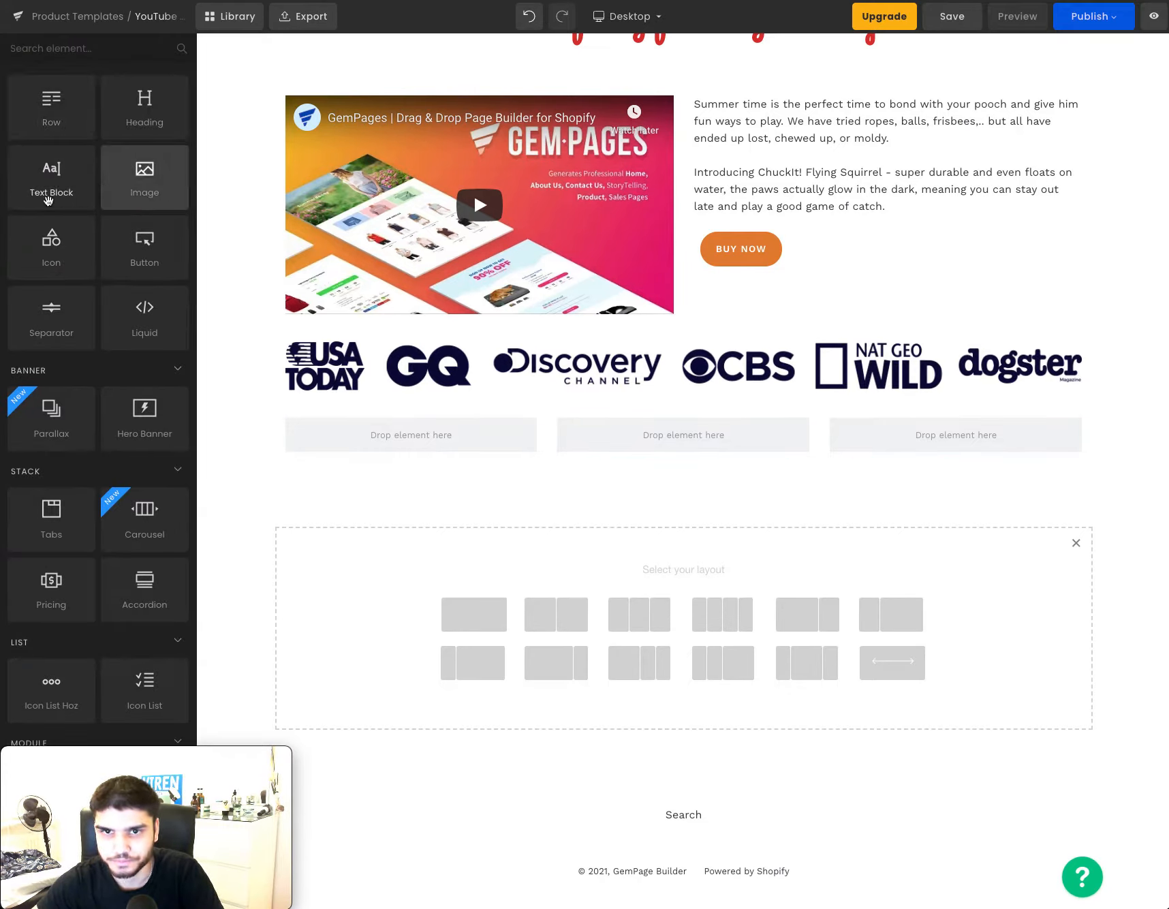
{"action": "left_click_drag", "start_coordinate": [55, 329], "coordinate": [429, 440]}
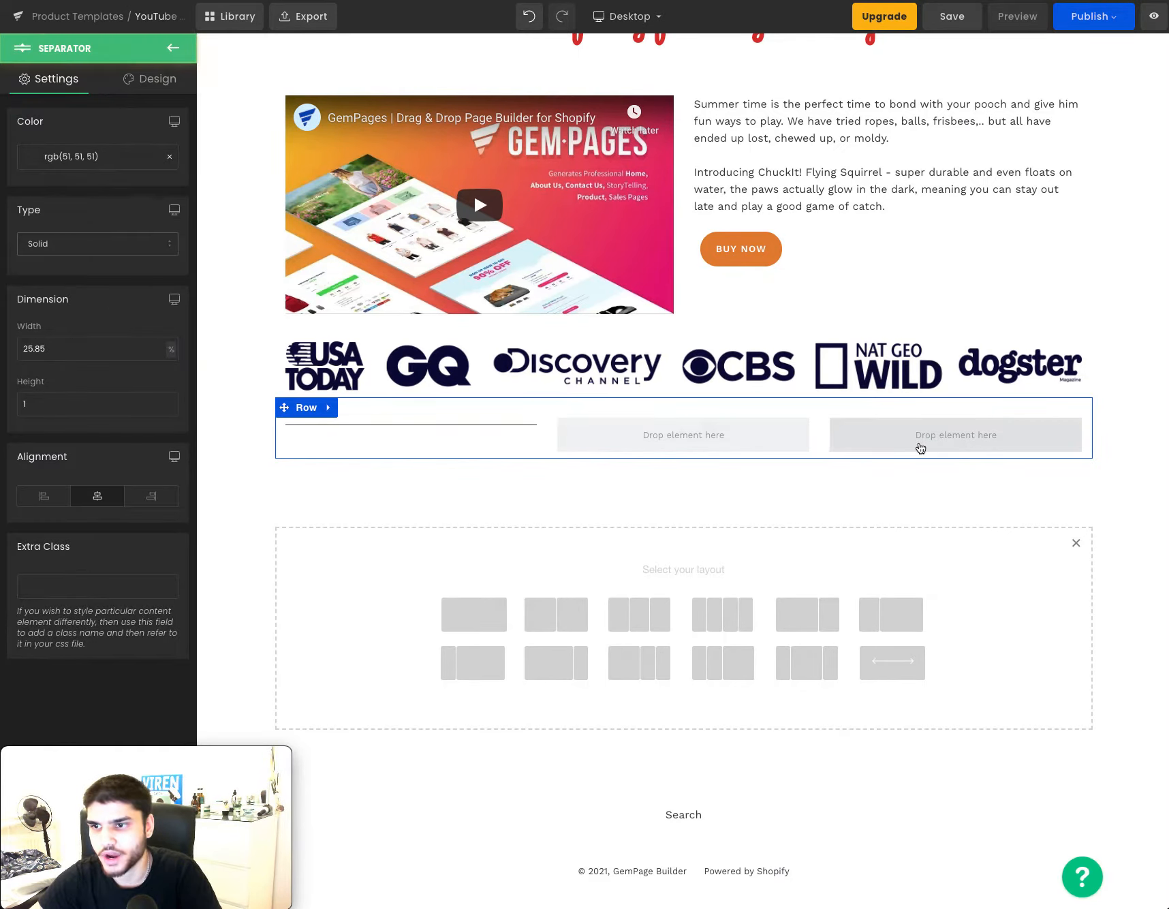
{"action": "left_click", "coordinate": [179, 47]}
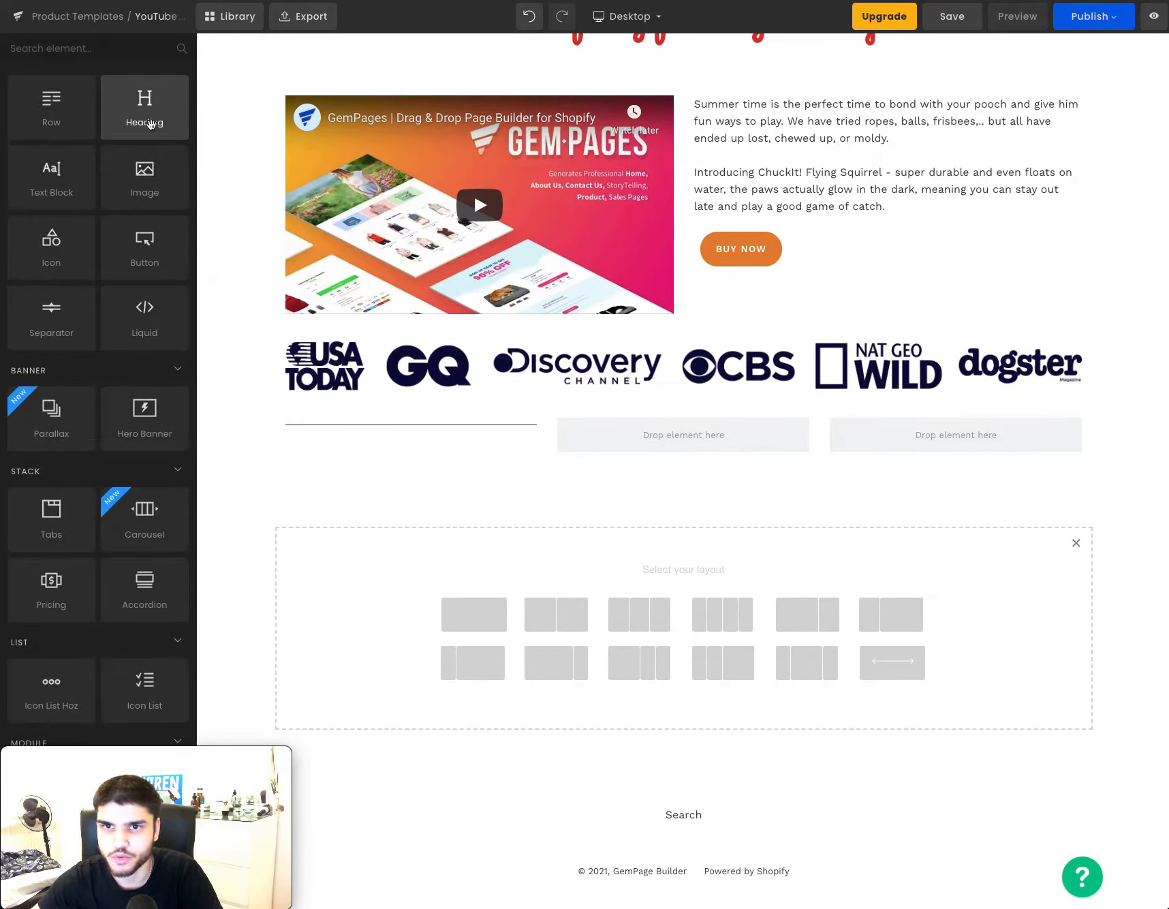
Add a Heading element to the middle column, set its text to AS SEEN ON and its text transform to Uppercase.
{"action": "left_click_drag", "start_coordinate": [151, 123], "coordinate": [681, 436]}
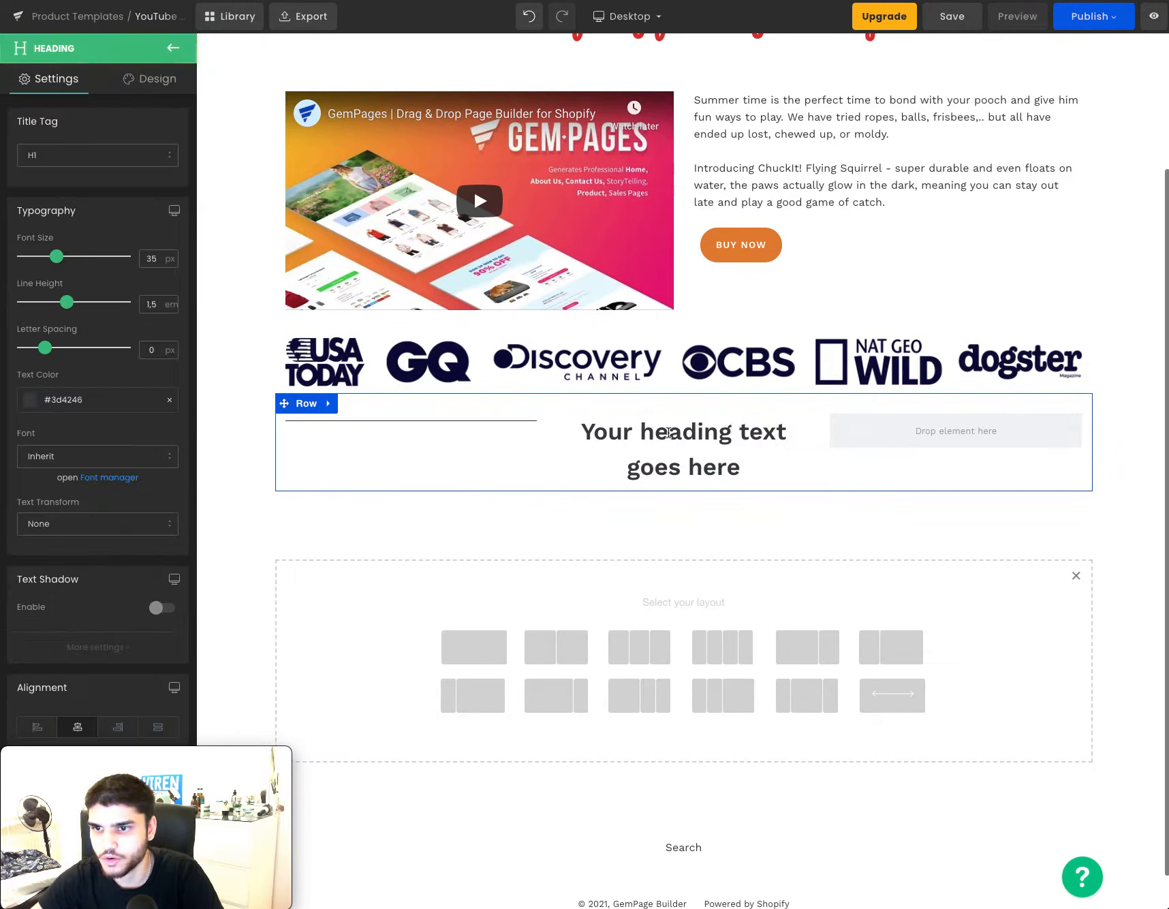
{"action": "double_click", "coordinate": [673, 431]}
{"action": "triple_click", "coordinate": [723, 460]}
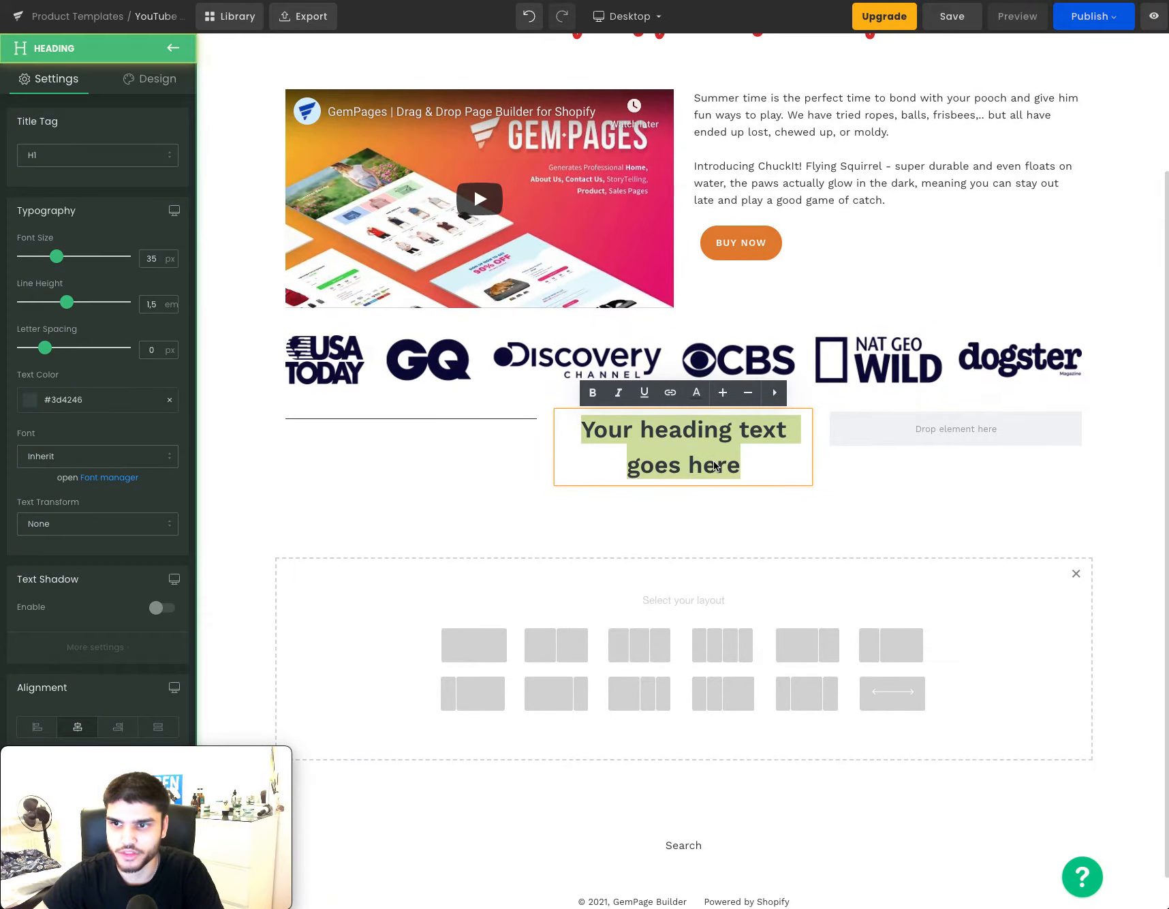
{"action": "type", "text": "AS SEEN ON"}
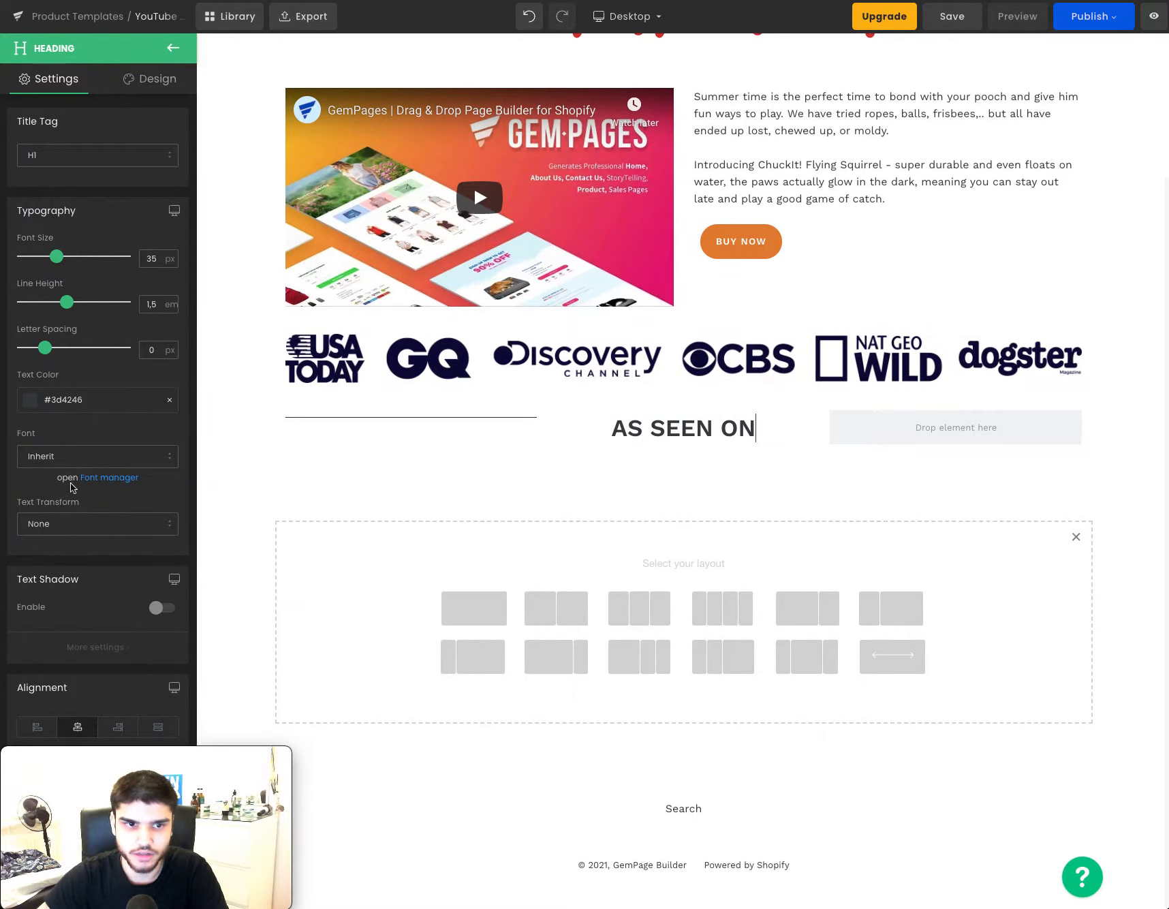
{"action": "left_click", "coordinate": [58, 523]}
{"action": "left_click", "coordinate": [73, 569]}
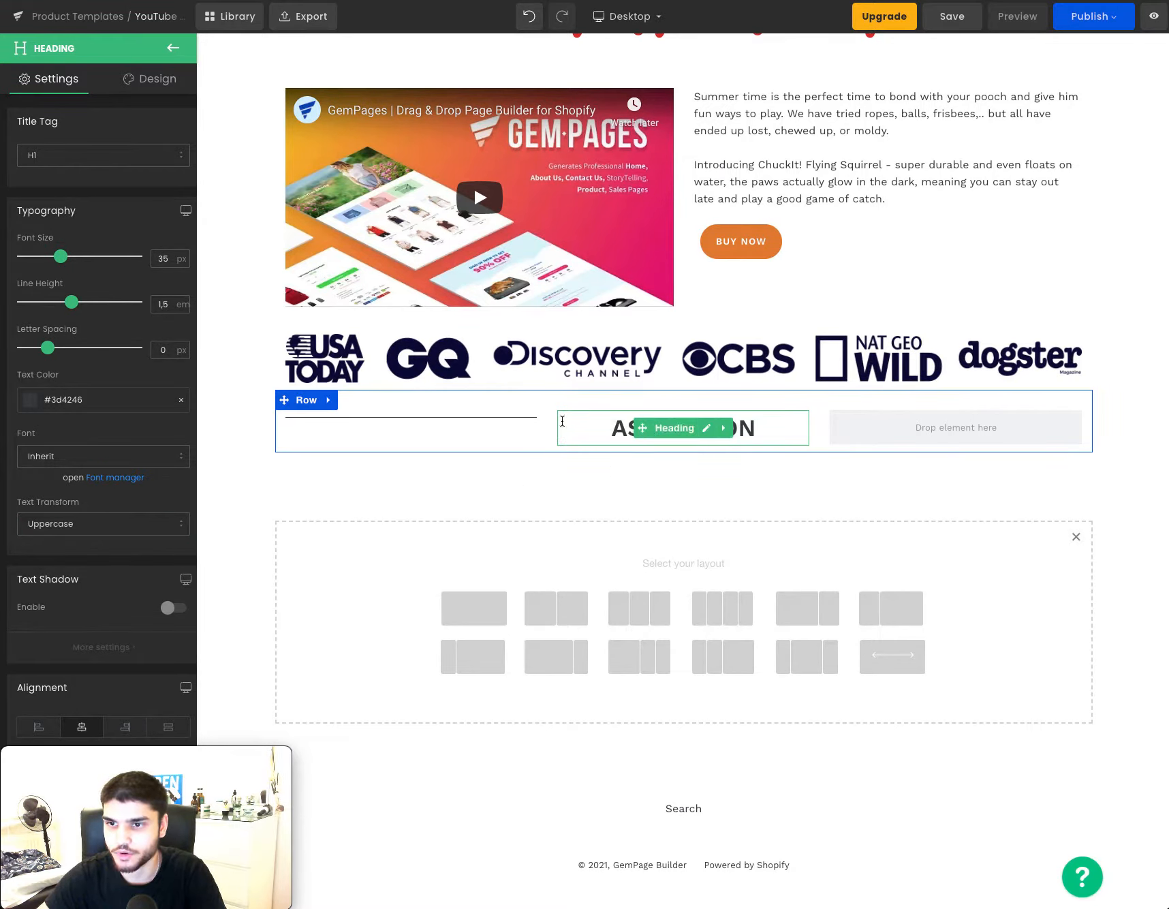
Set the top margin of the separator in the first column to 15.
{"action": "left_click", "coordinate": [472, 416]}
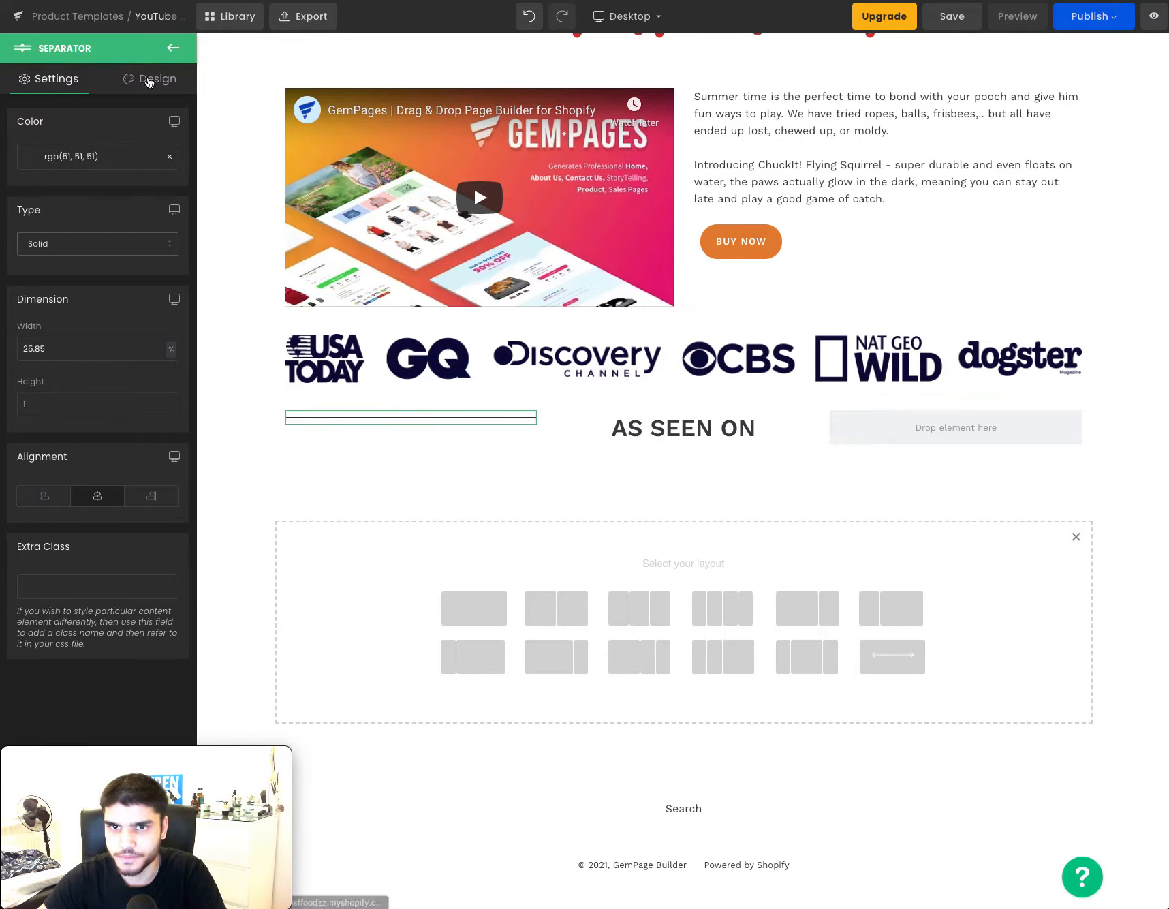
{"action": "left_click", "coordinate": [150, 80]}
{"action": "left_click", "coordinate": [80, 170]}
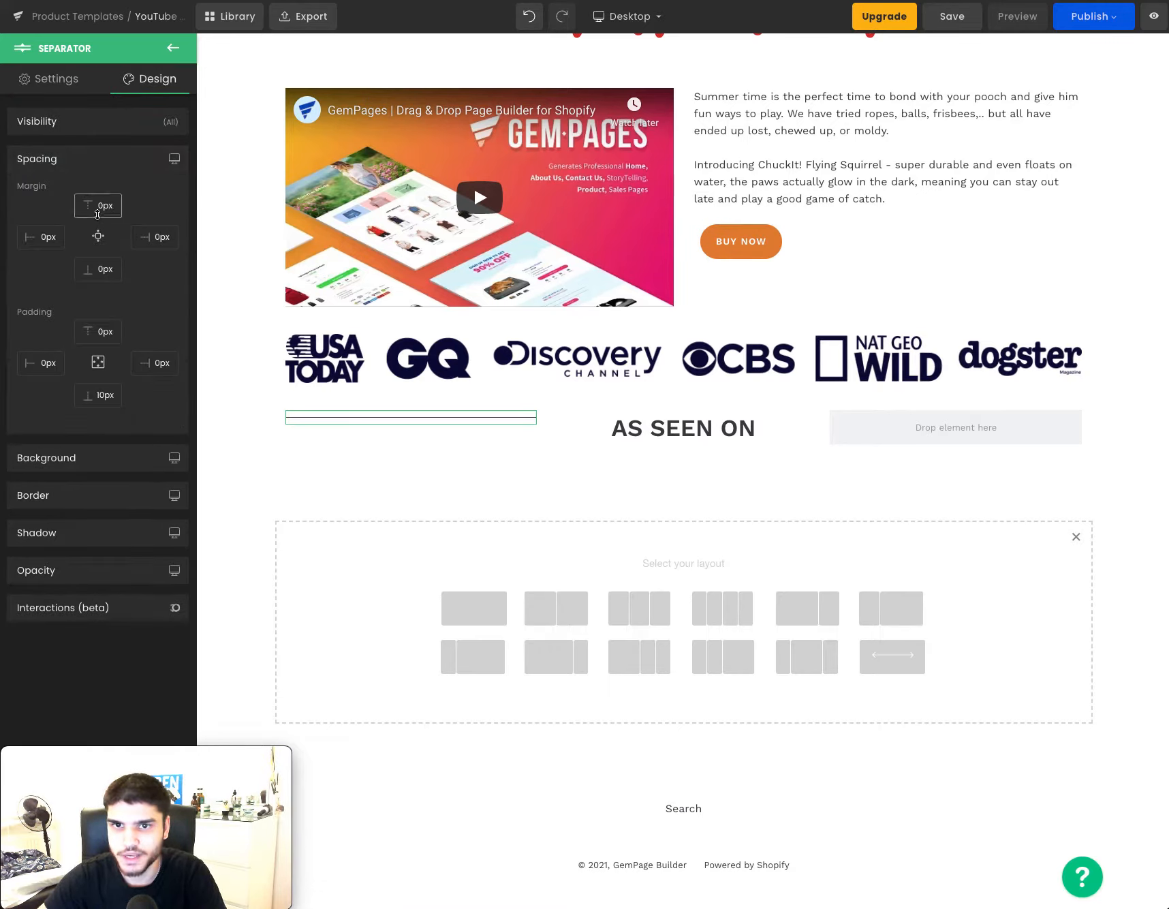
{"action": "left_click_drag", "start_coordinate": [99, 193], "coordinate": [99, 198]}
{"action": "double_click", "coordinate": [107, 205]}
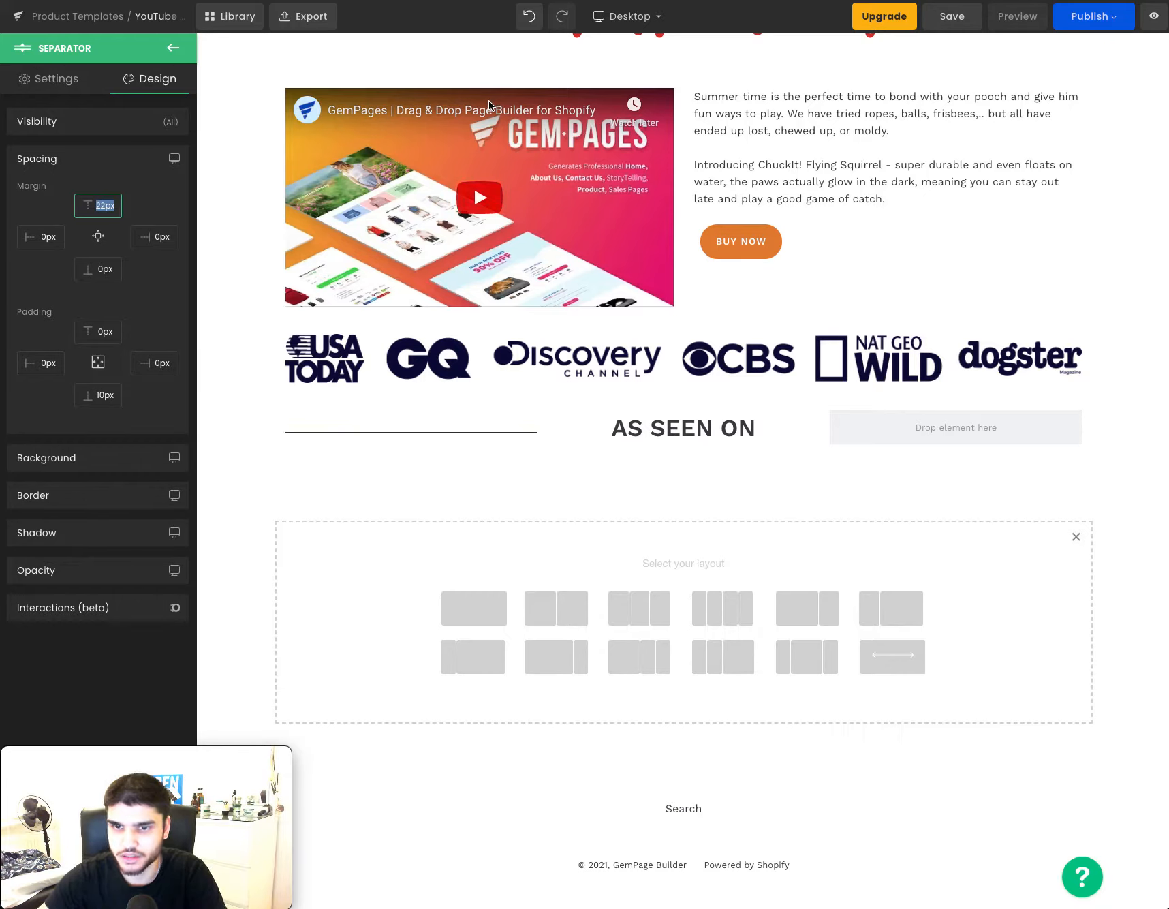
{"action": "type", "text": "15"}
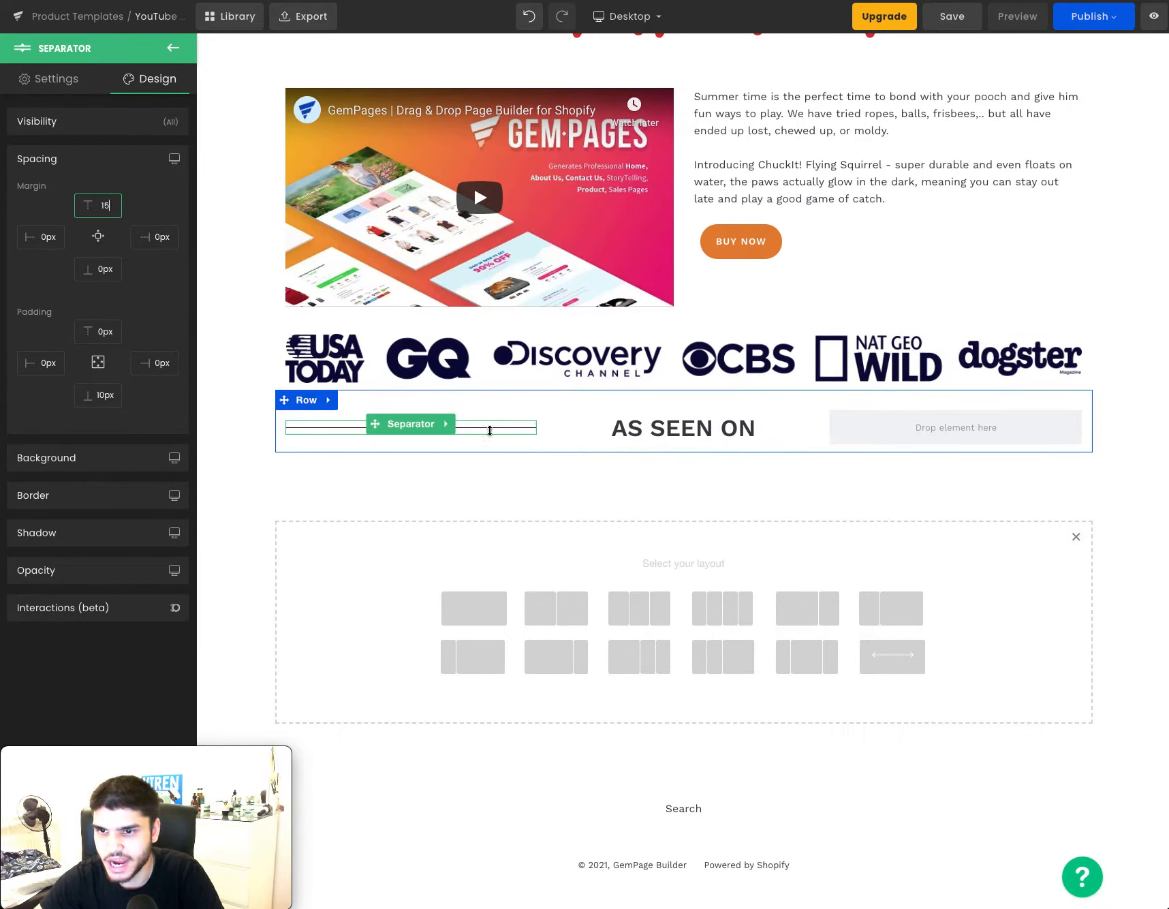
Duplicate the separator and move the copy into the third column, beside the AS SEEN ON heading.
{"action": "left_click", "coordinate": [441, 426]}
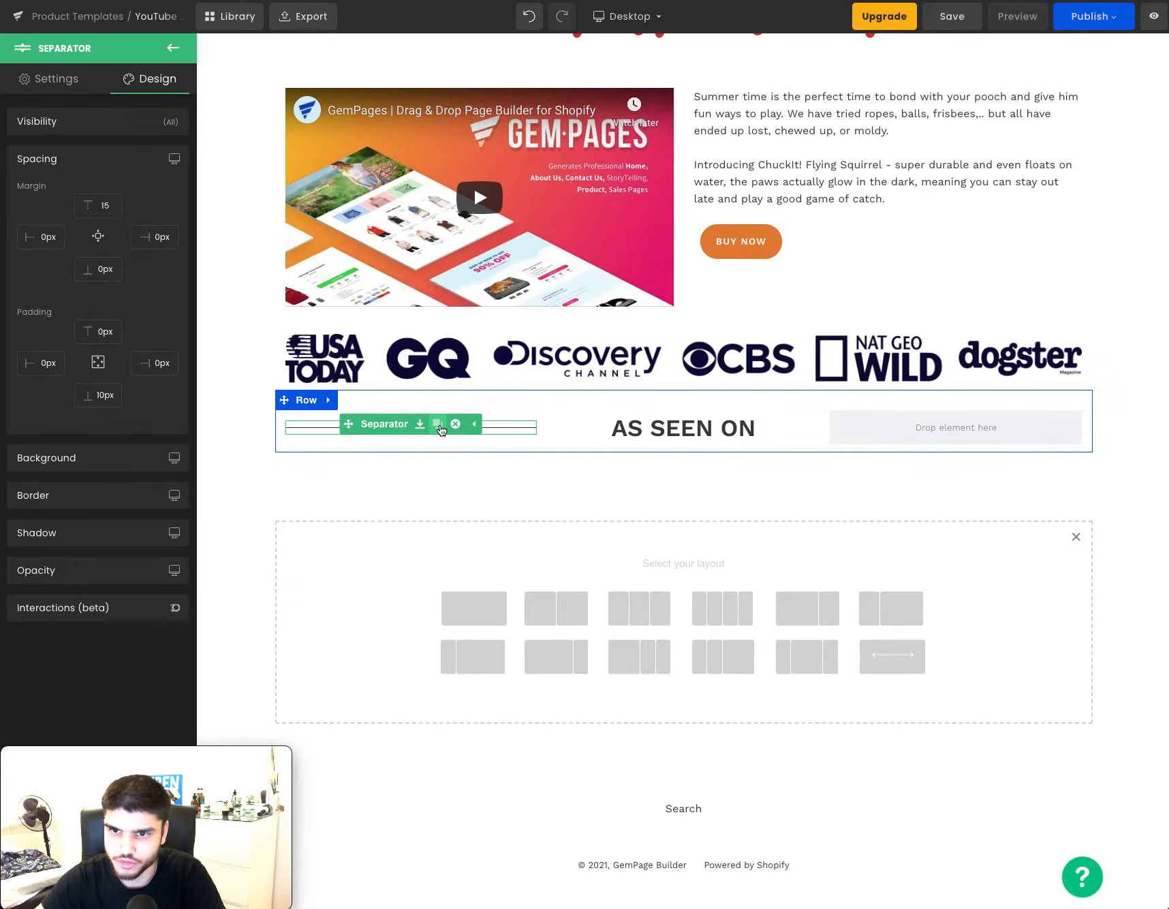
{"action": "left_click", "coordinate": [438, 423]}
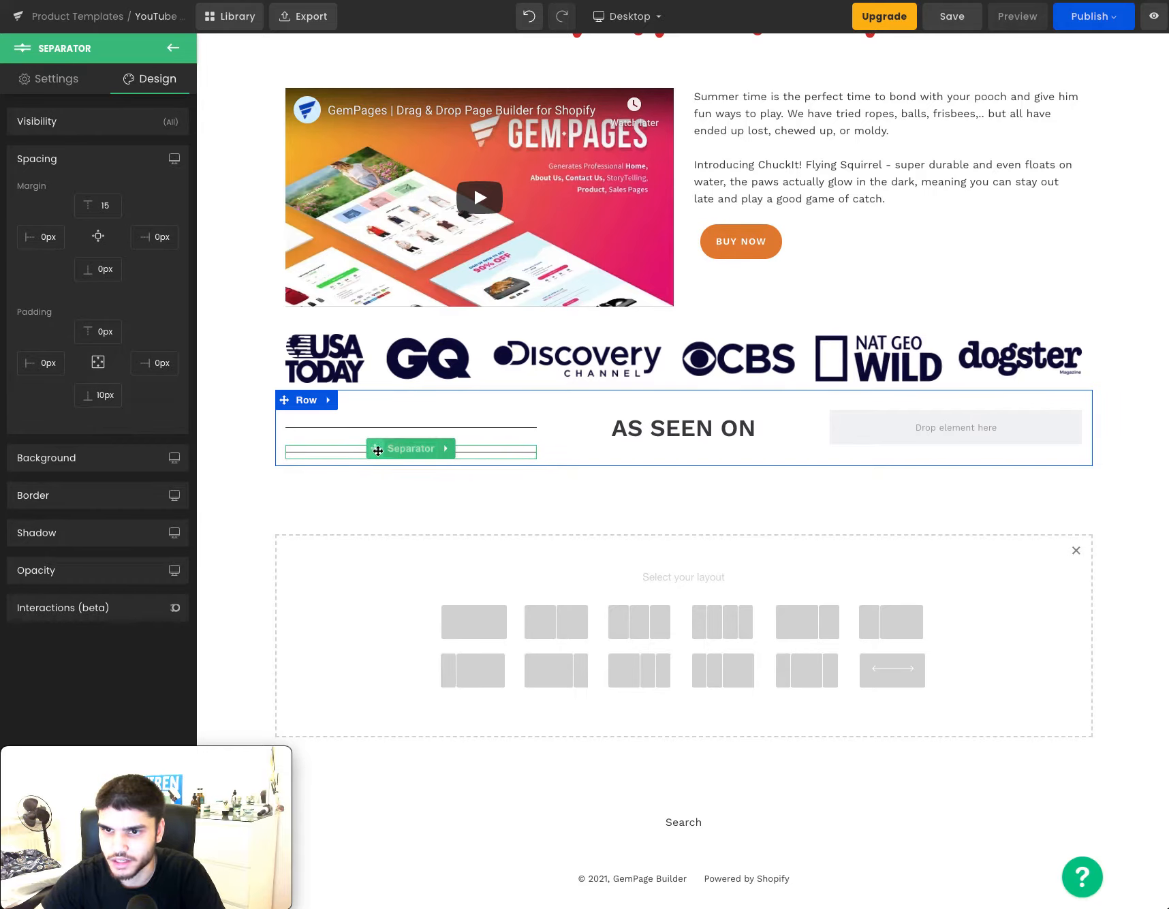
{"action": "left_click_drag", "start_coordinate": [727, 424], "coordinate": [872, 429]}
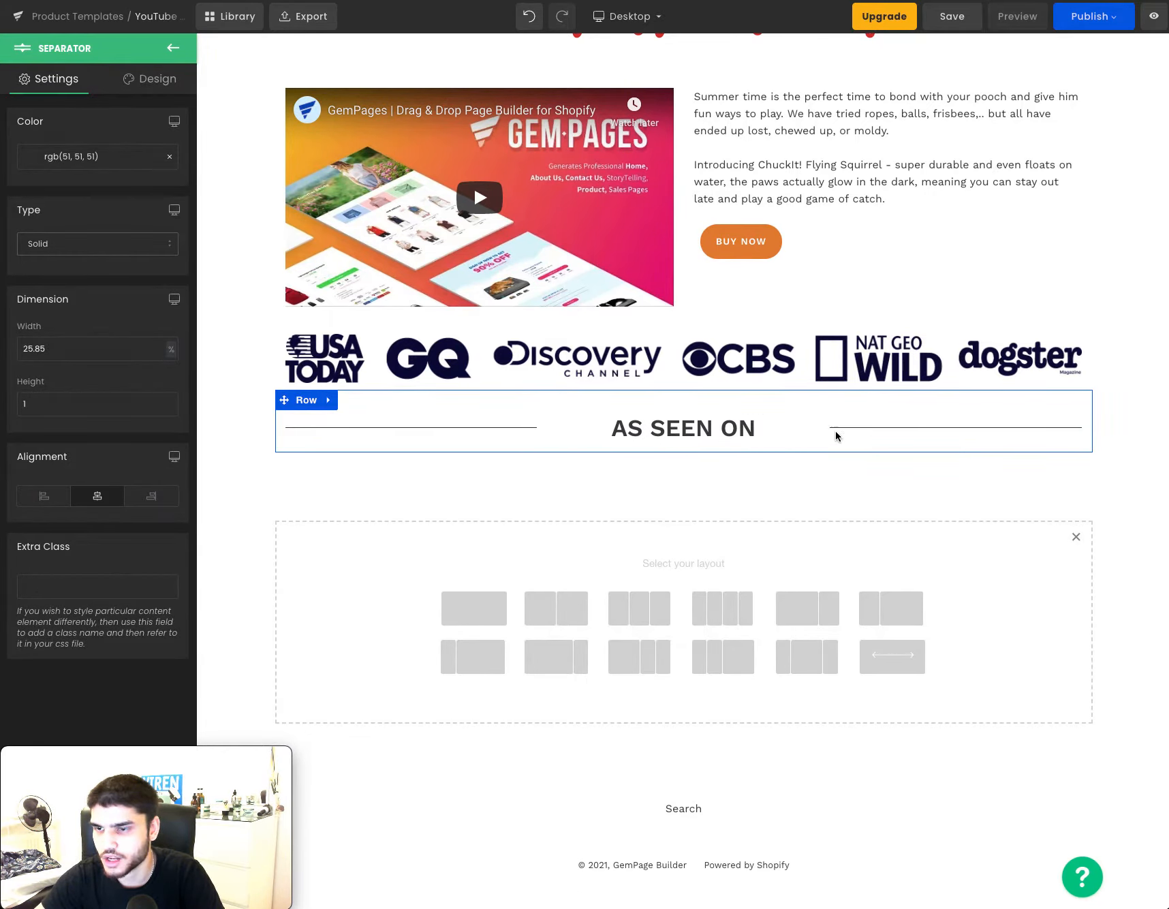
Move the AS SEEN ON row above the press logos and remove the extra spacing at its top.
{"action": "left_click_drag", "start_coordinate": [284, 400], "coordinate": [348, 356]}
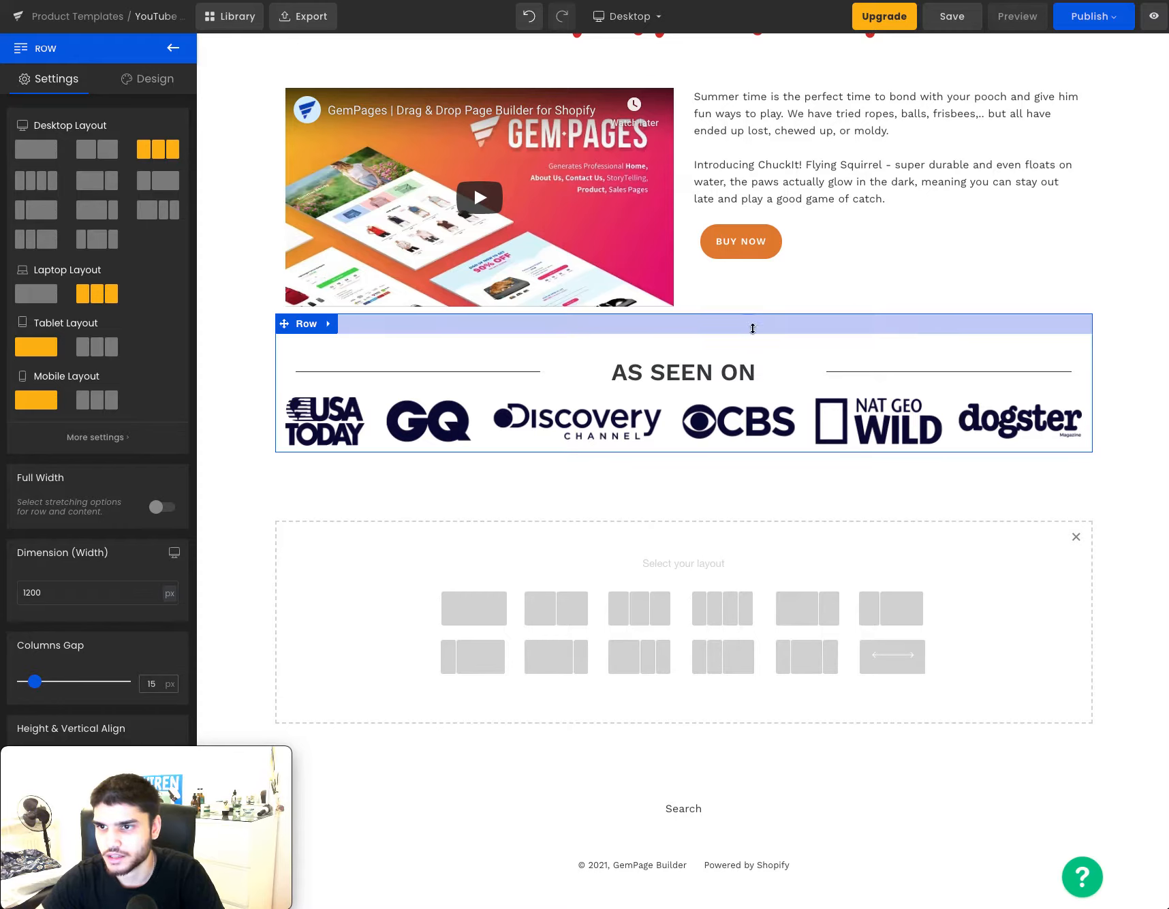
{"action": "left_click_drag", "start_coordinate": [752, 332], "coordinate": [751, 300]}
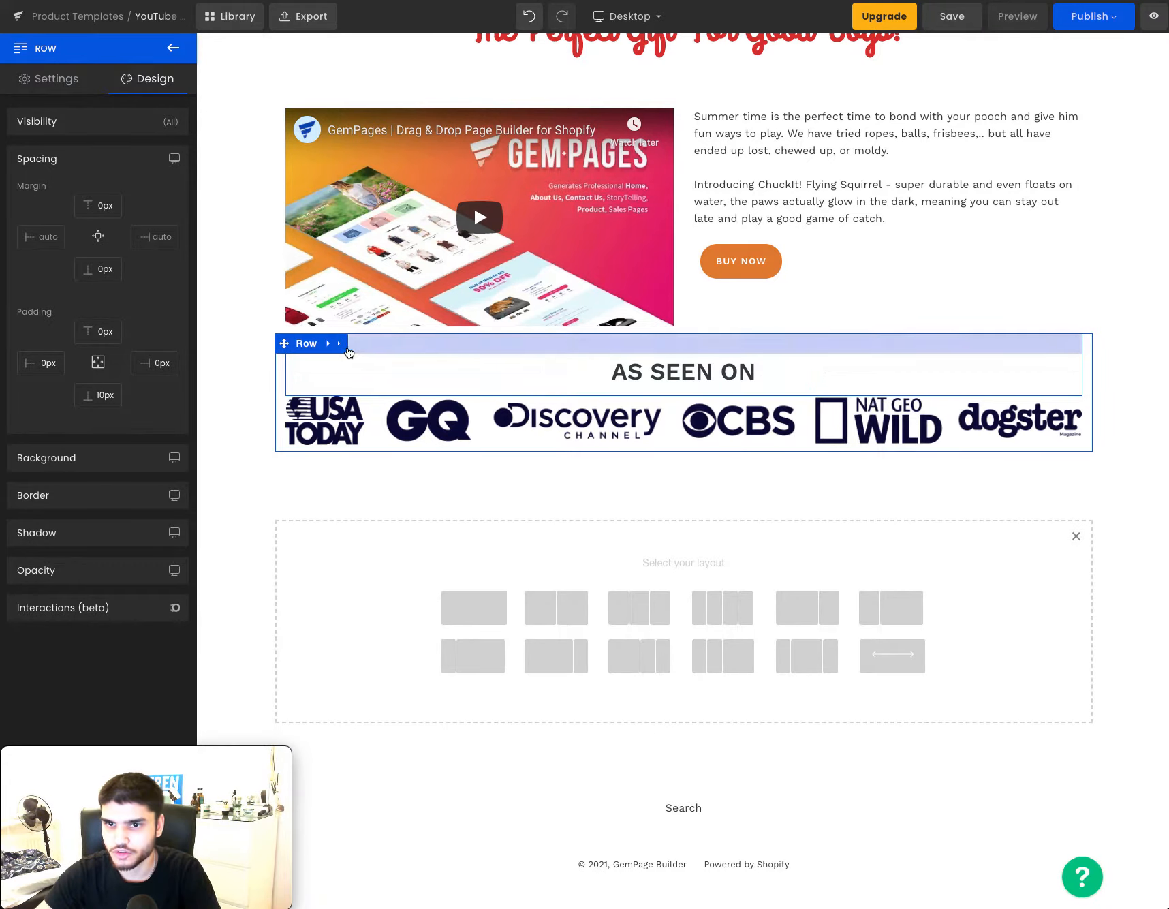
Duplicate the AS SEEN ON row, place the copy below the press logos and change its heading to HOW IT WORKS?
{"action": "left_click", "coordinate": [356, 344]}
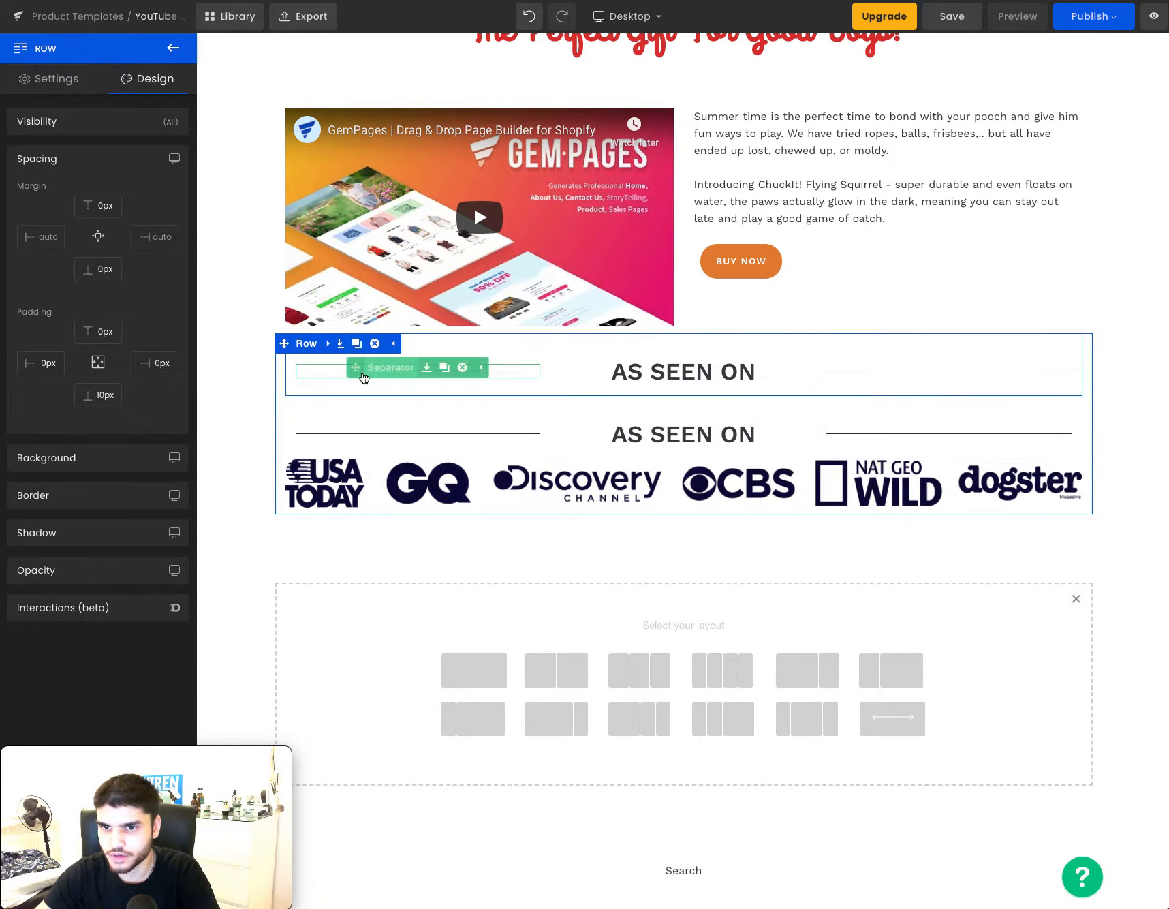
{"action": "left_click_drag", "start_coordinate": [295, 416], "coordinate": [306, 519]}
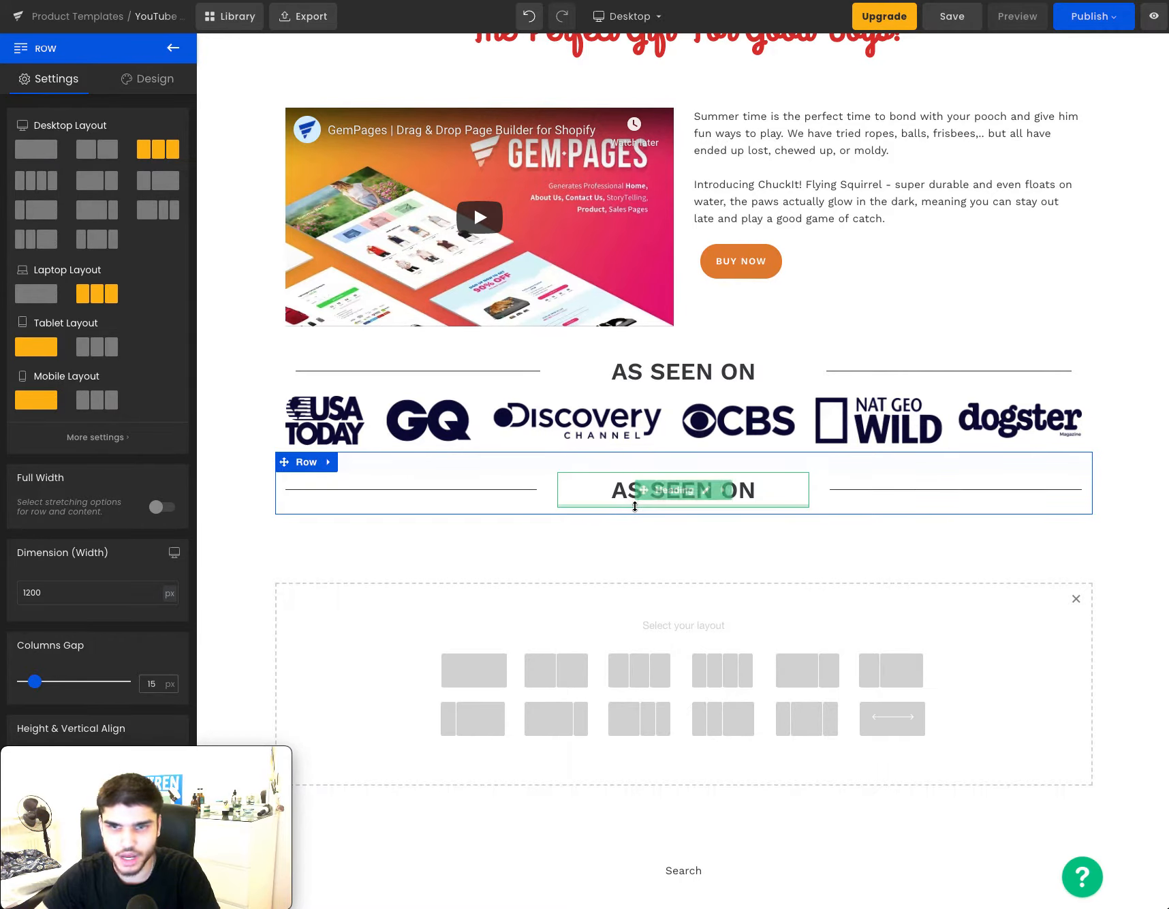
{"action": "double_click", "coordinate": [607, 497]}
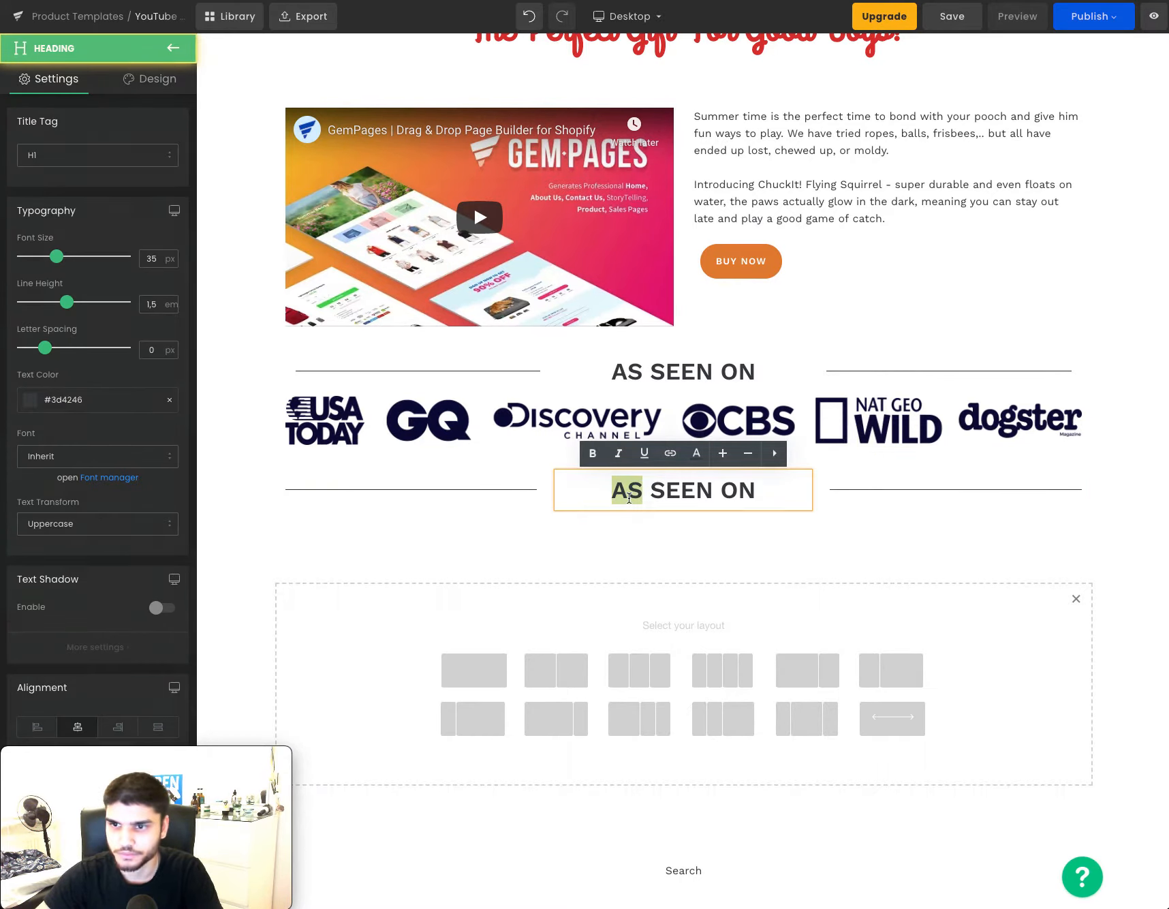
{"action": "triple_click", "coordinate": [629, 497]}
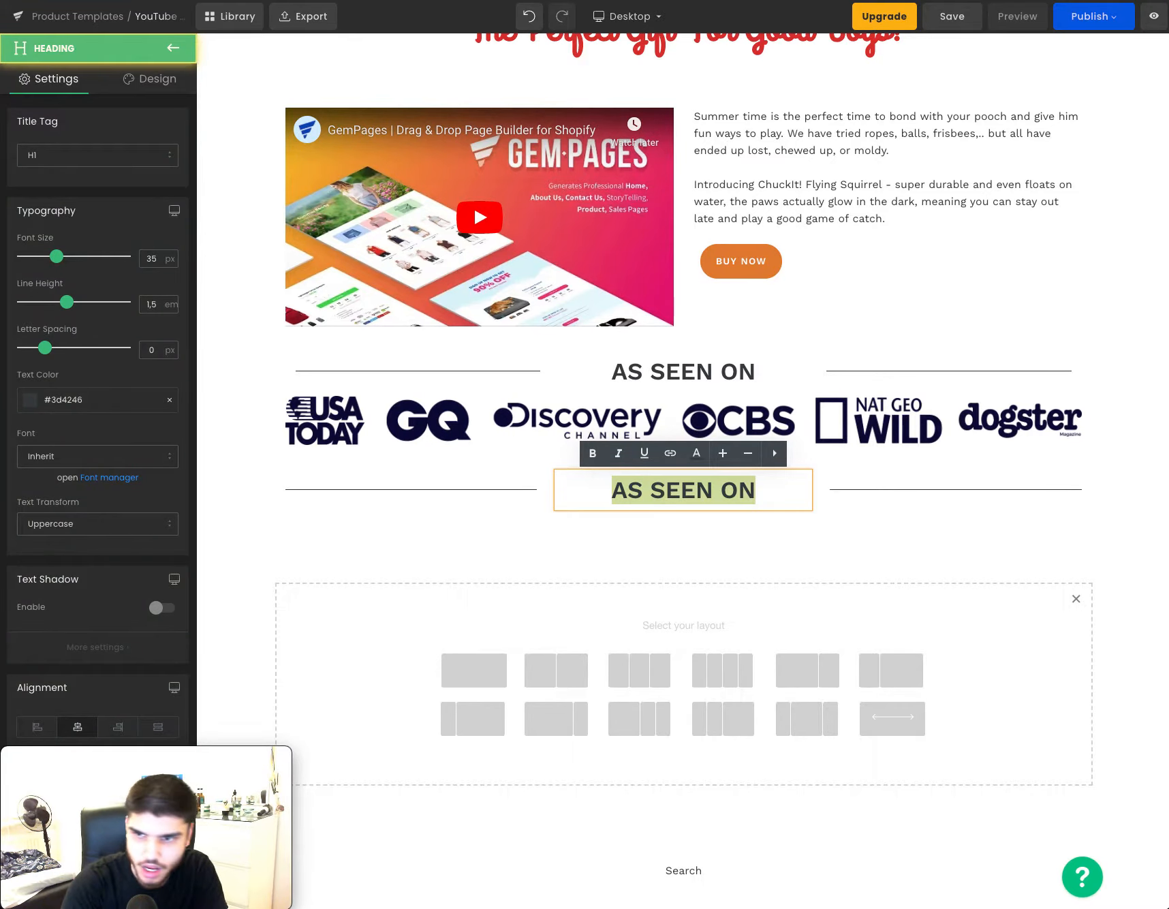
{"action": "type", "text": "HOW IT WORKS?"}
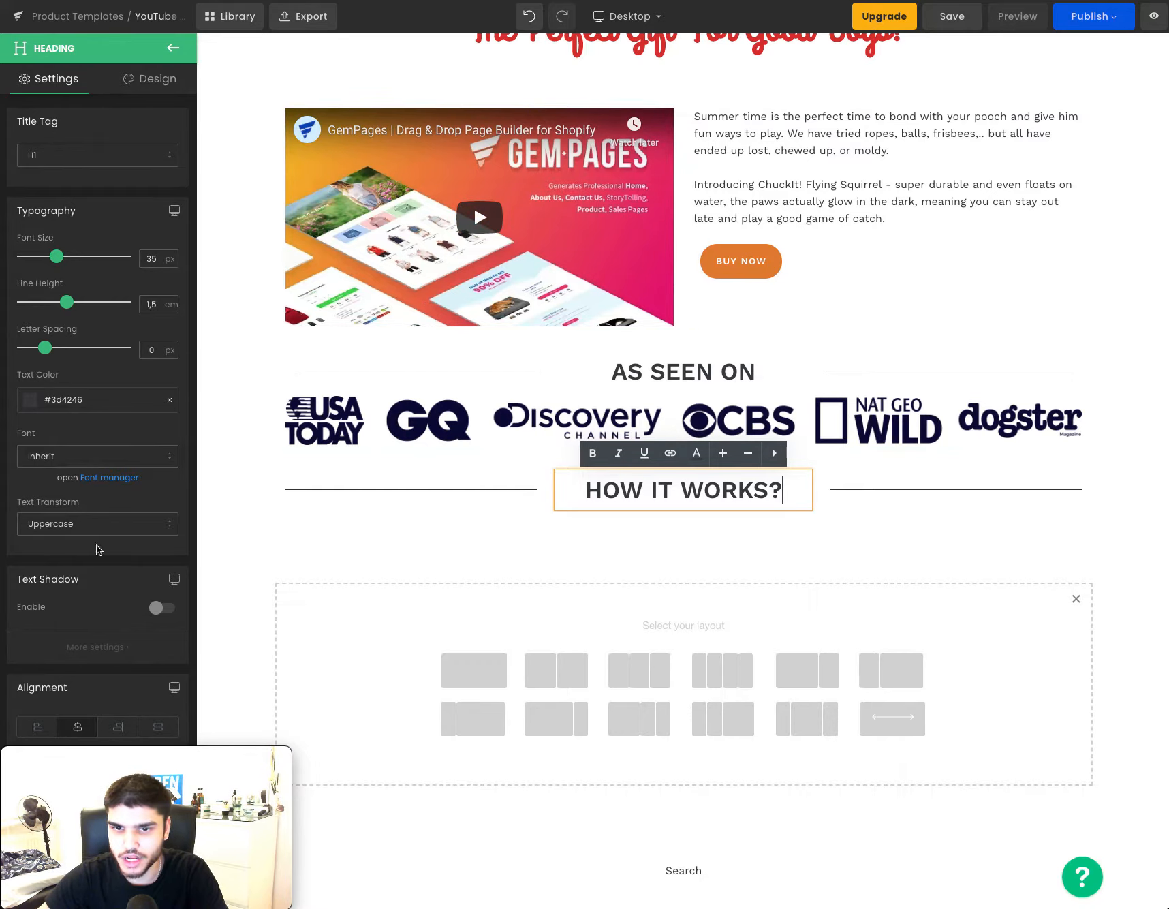
{"action": "left_click", "coordinate": [32, 551]}
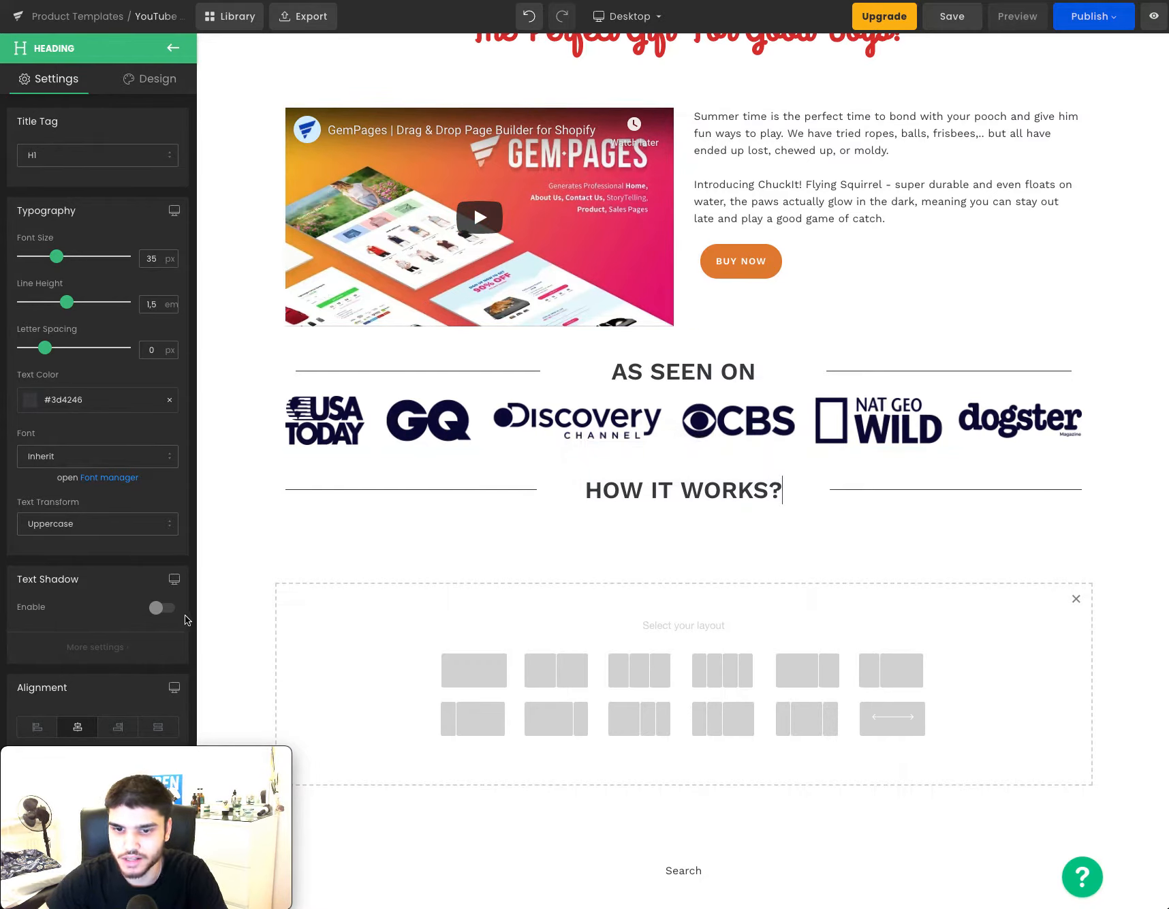
{"action": "left_click", "coordinate": [256, 621]}
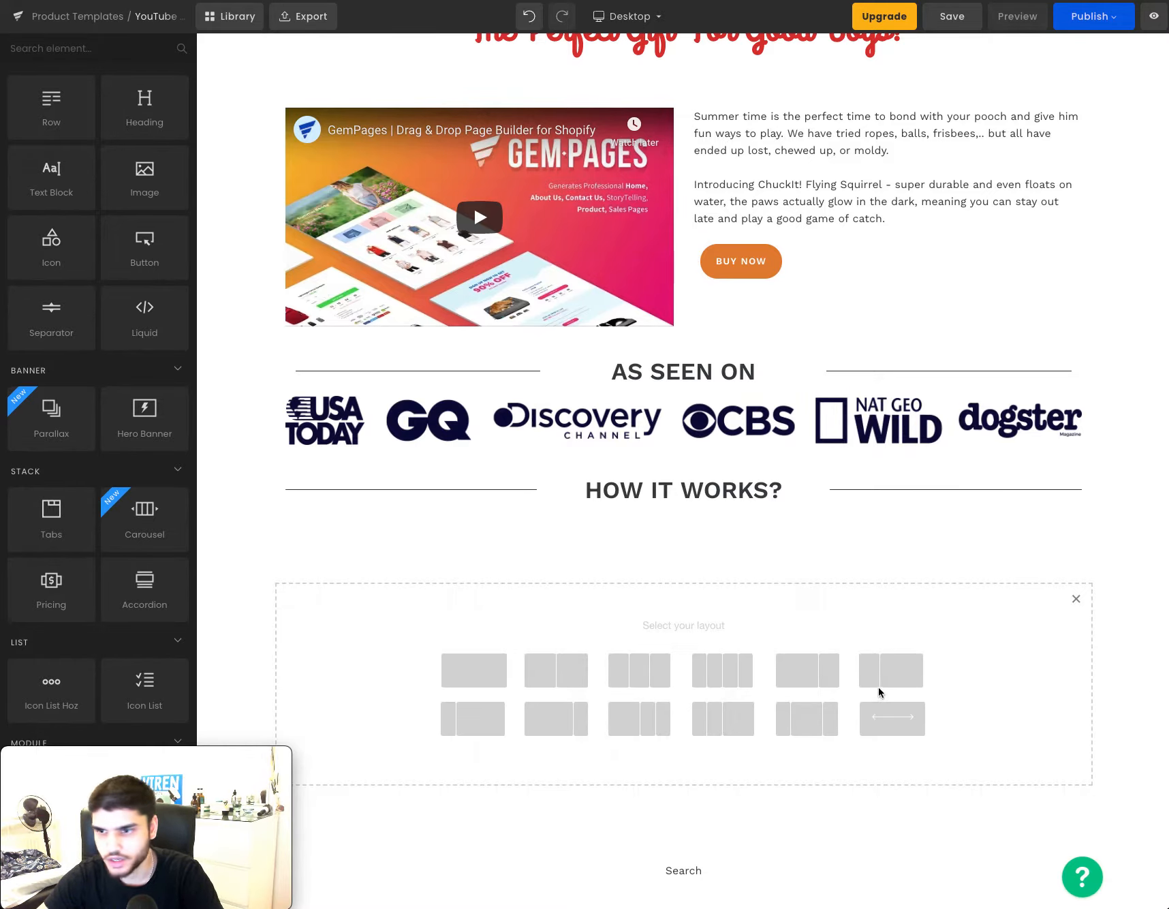
Add a row of three equal columns under HOW IT WORKS? and stack an Image, a Heading and a Text Block in its first column.
{"action": "left_click", "coordinate": [639, 670]}
{"action": "scroll", "coordinate": [660, 683], "scroll_direction": "down", "scroll_amount": 2}
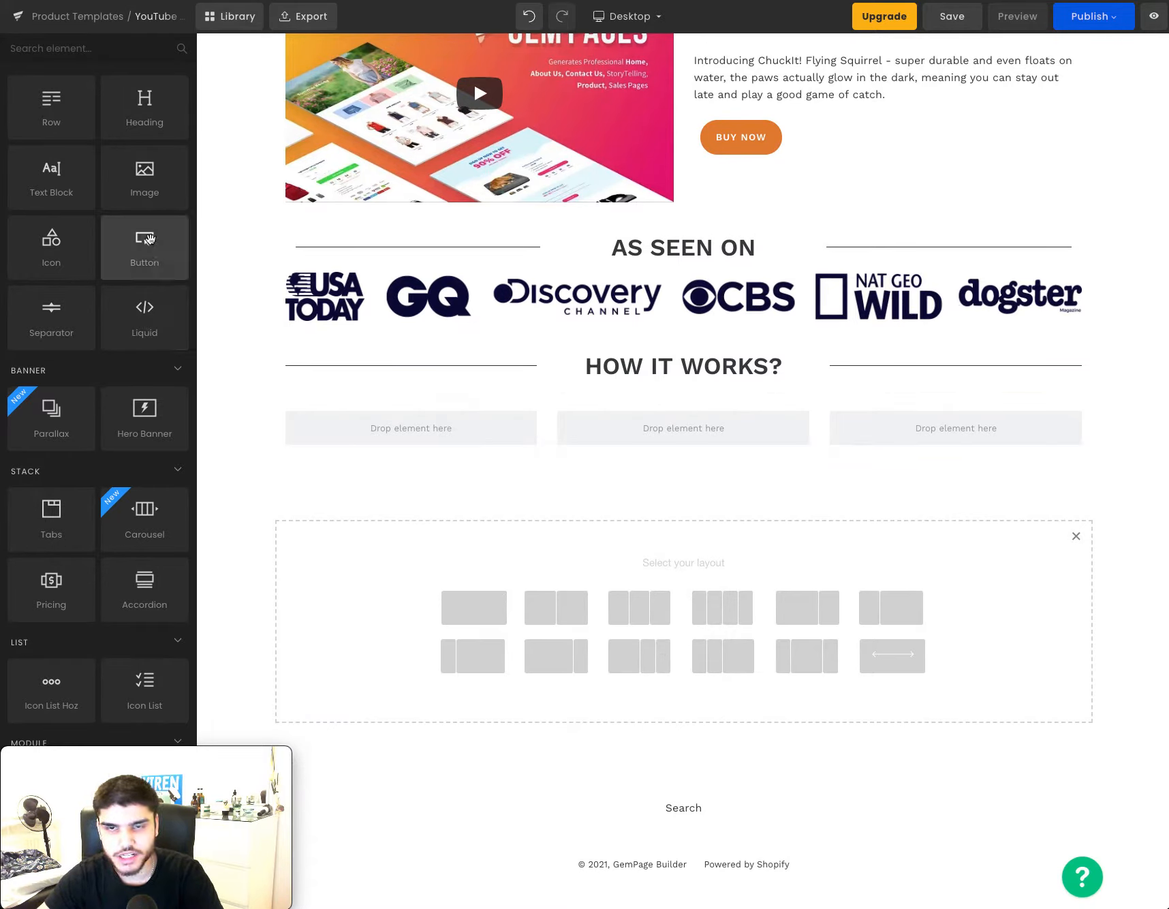
{"action": "left_click_drag", "start_coordinate": [128, 172], "coordinate": [355, 432]}
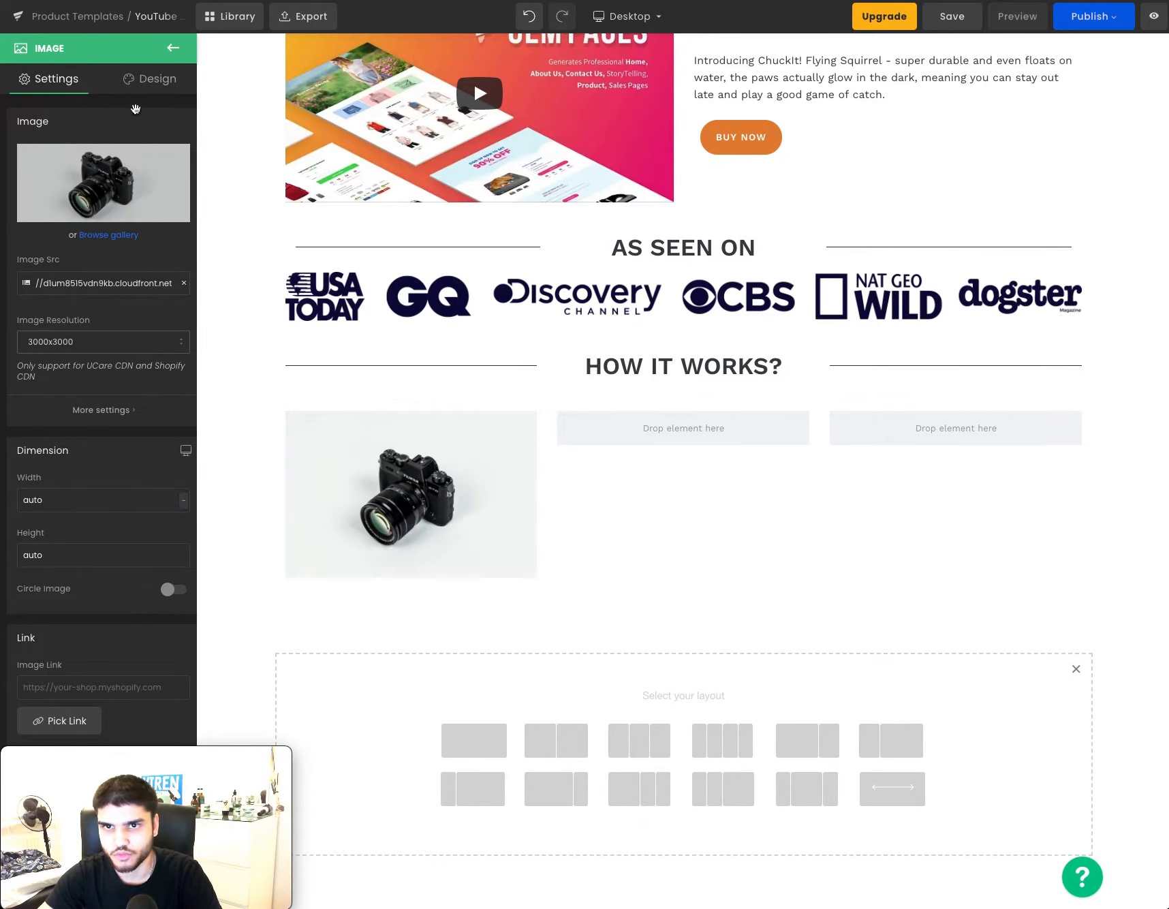
{"action": "left_click", "coordinate": [173, 48]}
{"action": "left_click_drag", "start_coordinate": [143, 114], "coordinate": [383, 569]}
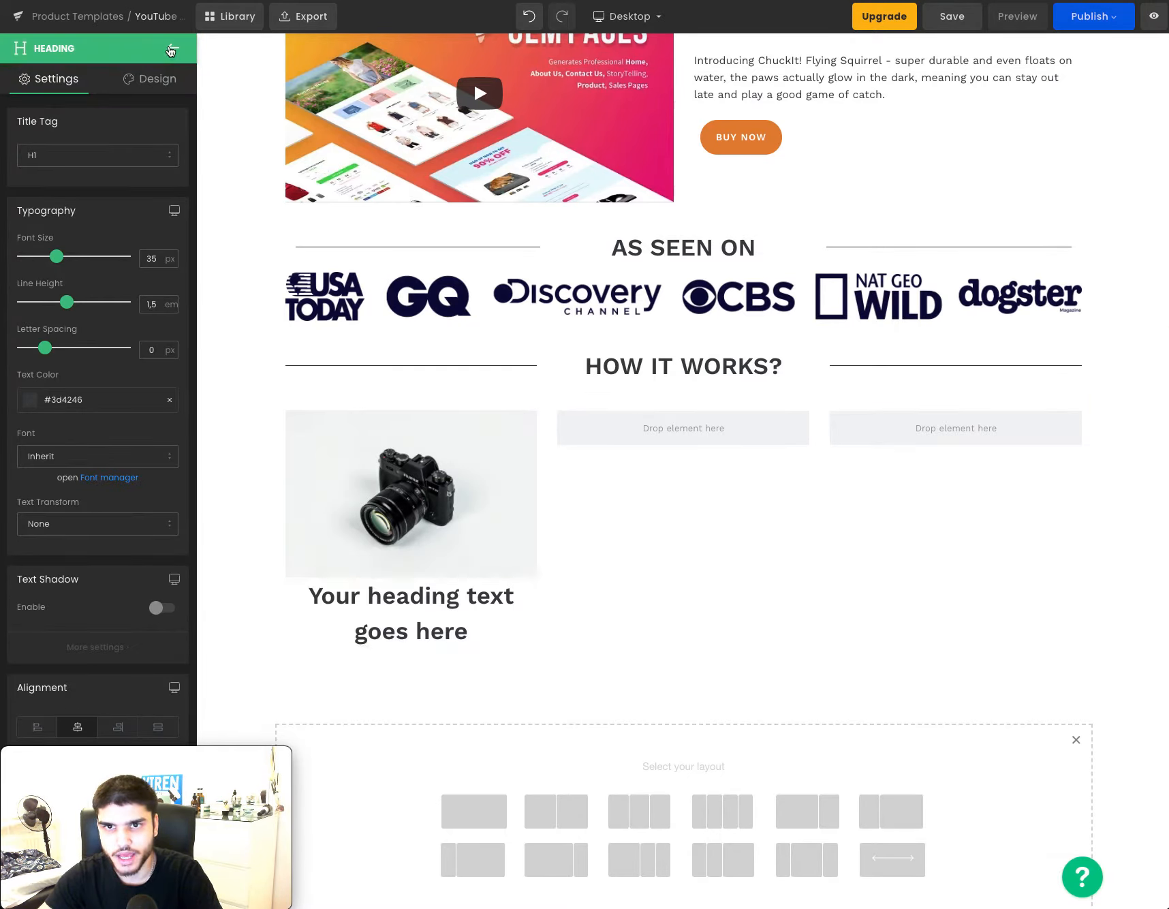
{"action": "left_click", "coordinate": [172, 49]}
{"action": "left_click_drag", "start_coordinate": [60, 188], "coordinate": [431, 621]}
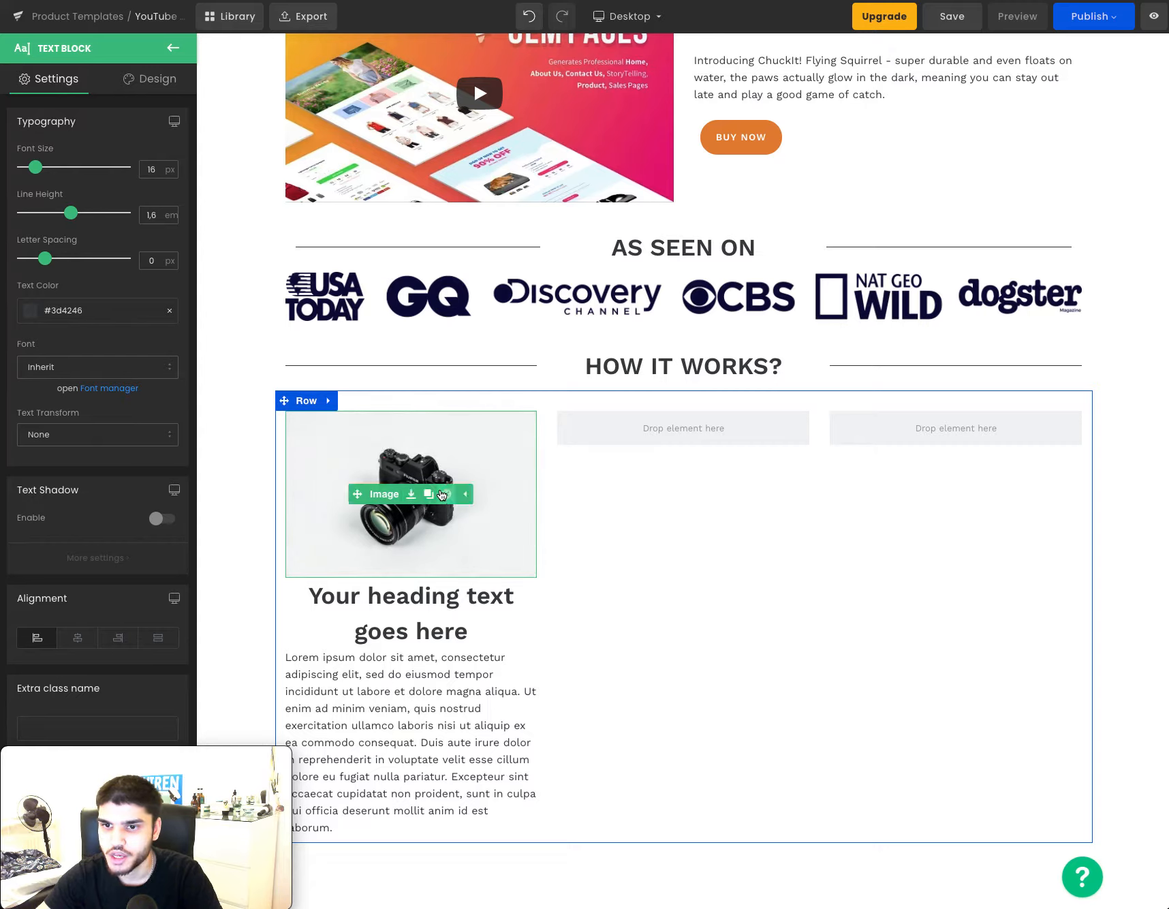
Duplicate the first column's image, heading and text block, and stack the copies in the same order in the middle column.
{"action": "left_click", "coordinate": [428, 494]}
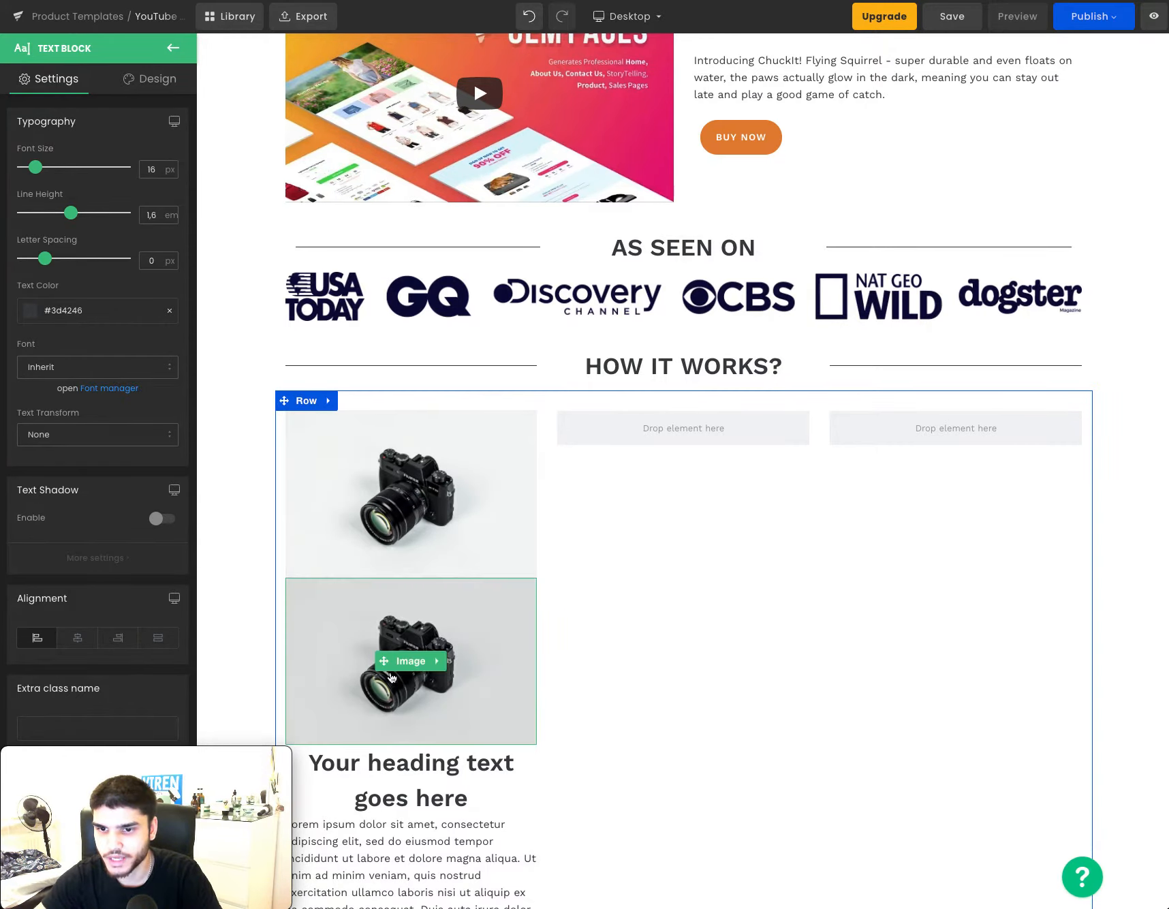
{"action": "left_click_drag", "start_coordinate": [514, 585], "coordinate": [684, 439]}
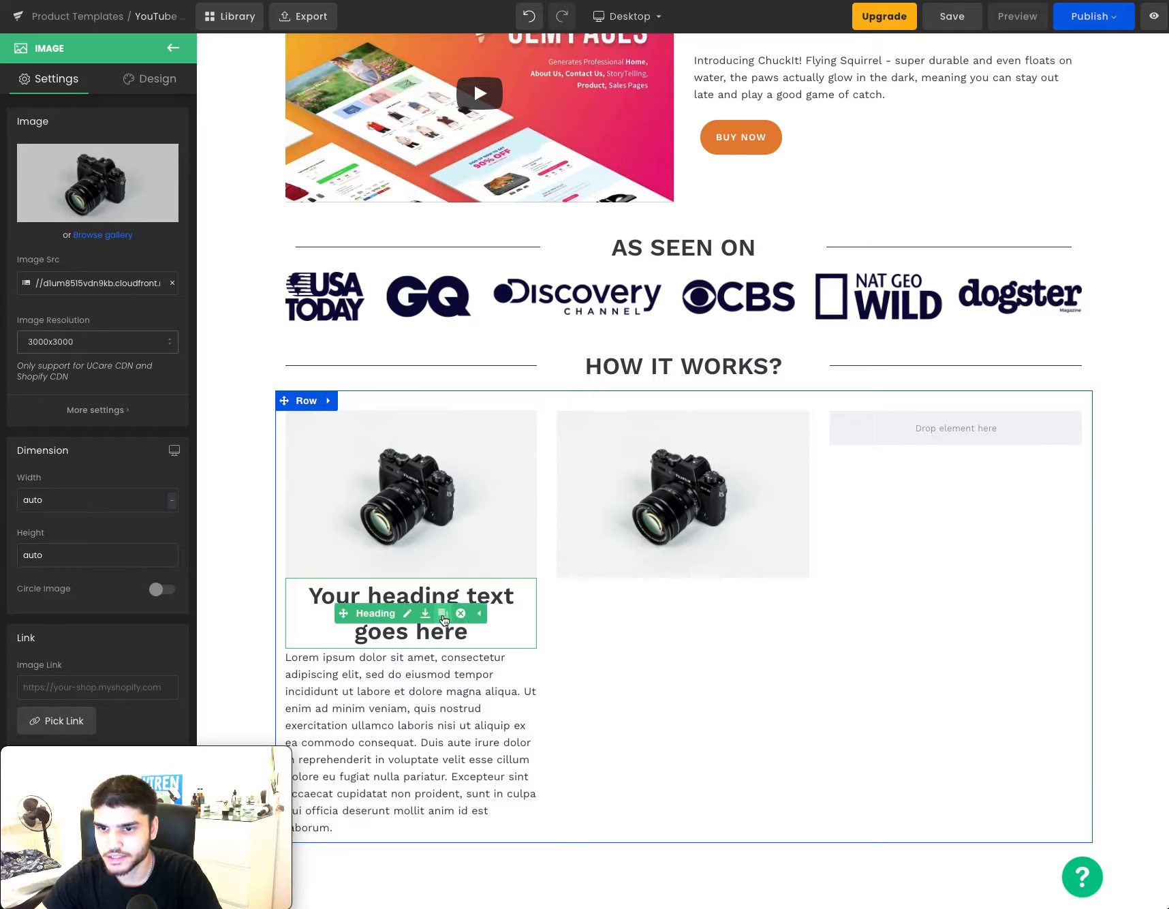
{"action": "left_click", "coordinate": [442, 615]}
{"action": "left_click_drag", "start_coordinate": [373, 686], "coordinate": [684, 602]}
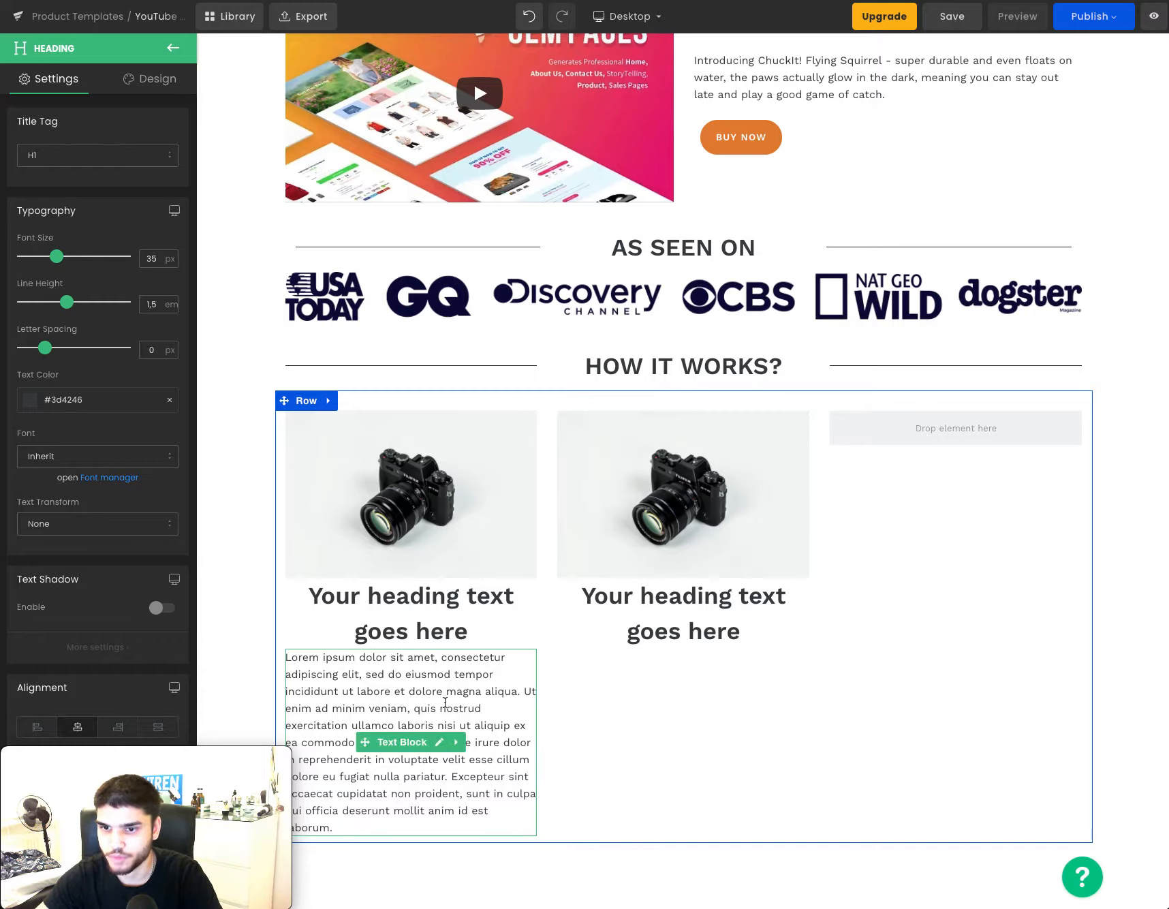
{"action": "left_click", "coordinate": [446, 742]}
{"action": "scroll", "coordinate": [409, 783], "scroll_direction": "down", "scroll_amount": 8}
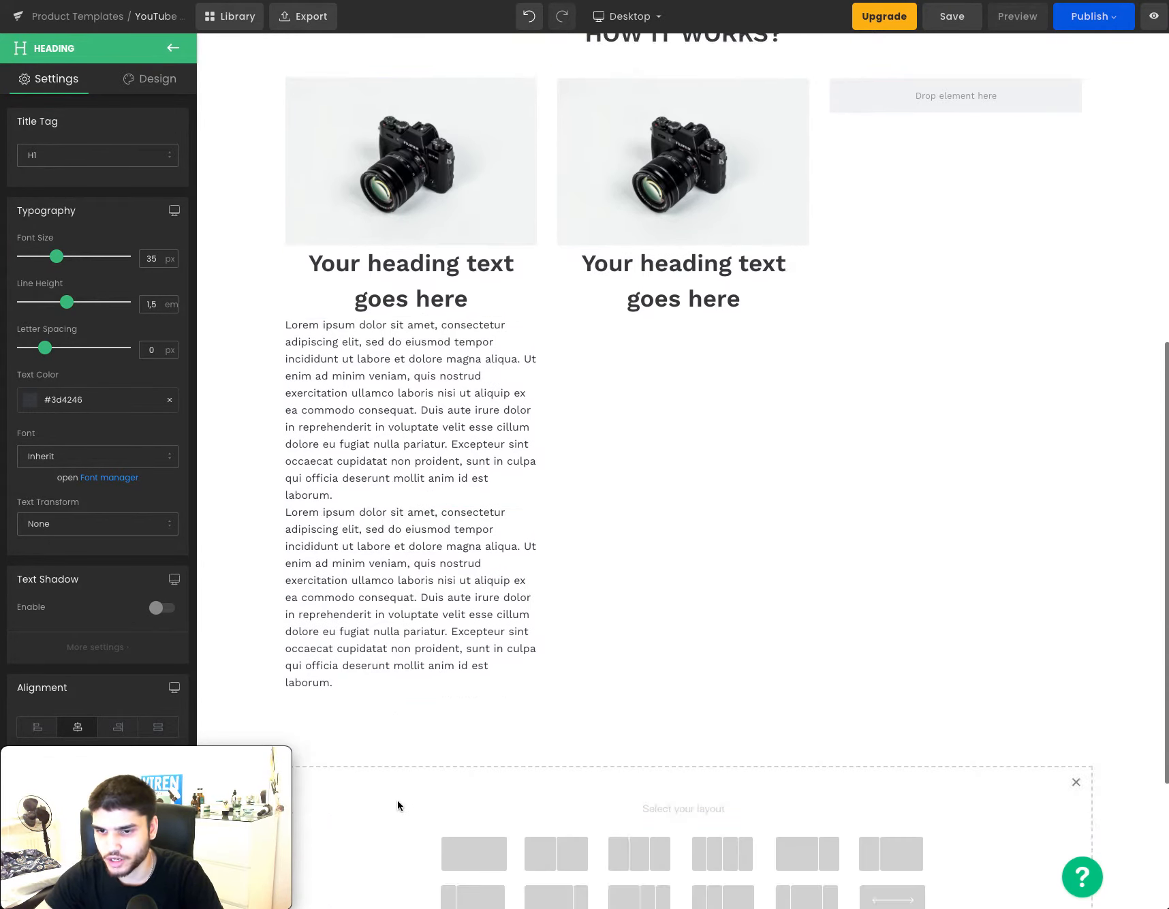
{"action": "left_click_drag", "start_coordinate": [530, 217], "coordinate": [662, 246]}
Duplicate the middle column's image and move the copy into the empty third column.
{"action": "scroll", "coordinate": [769, 358], "scroll_direction": "up", "scroll_amount": 2}
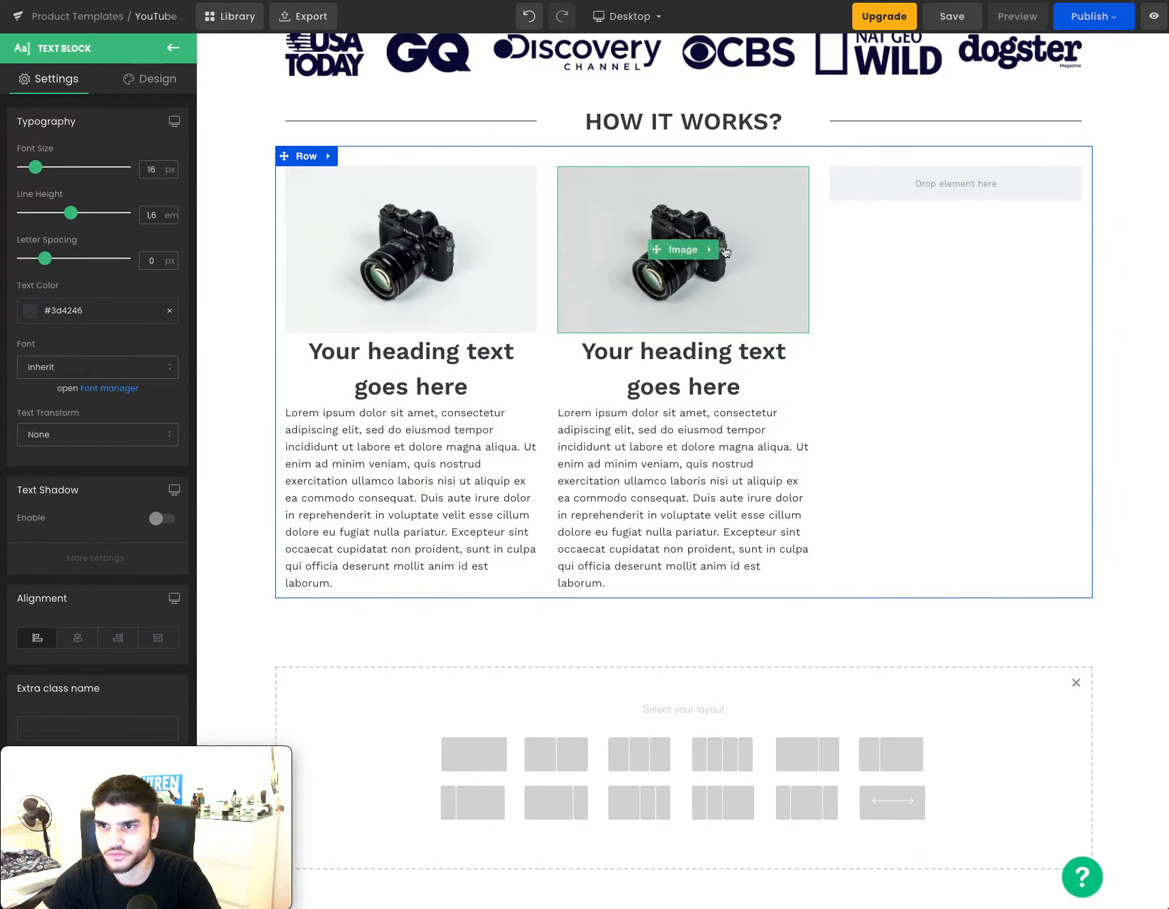
{"action": "left_click", "coordinate": [709, 250]}
{"action": "left_click", "coordinate": [701, 249]}
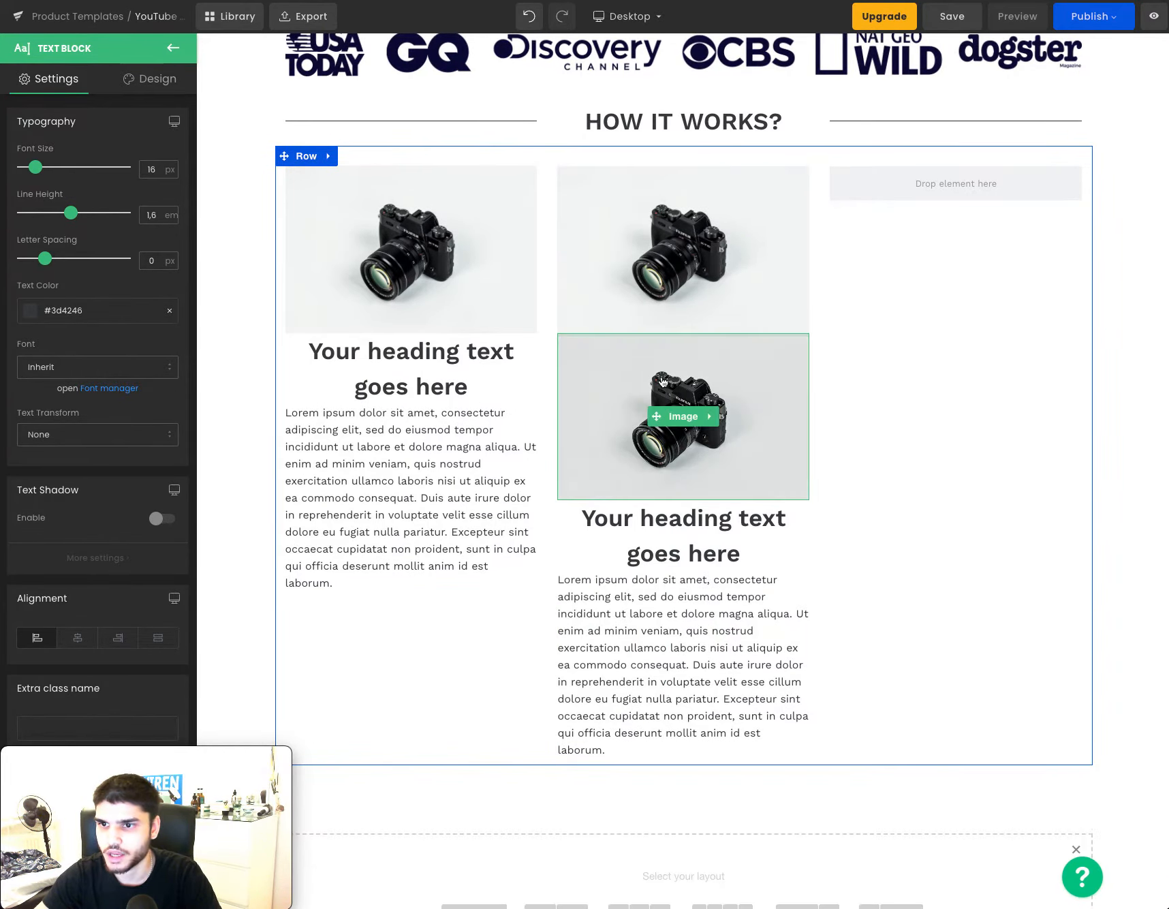
{"action": "left_click_drag", "start_coordinate": [1007, 155], "coordinate": [992, 181]}
Copy the middle column's heading under the third column's image and delete the surplus heading left in the middle column.
{"action": "left_click", "coordinate": [714, 373]}
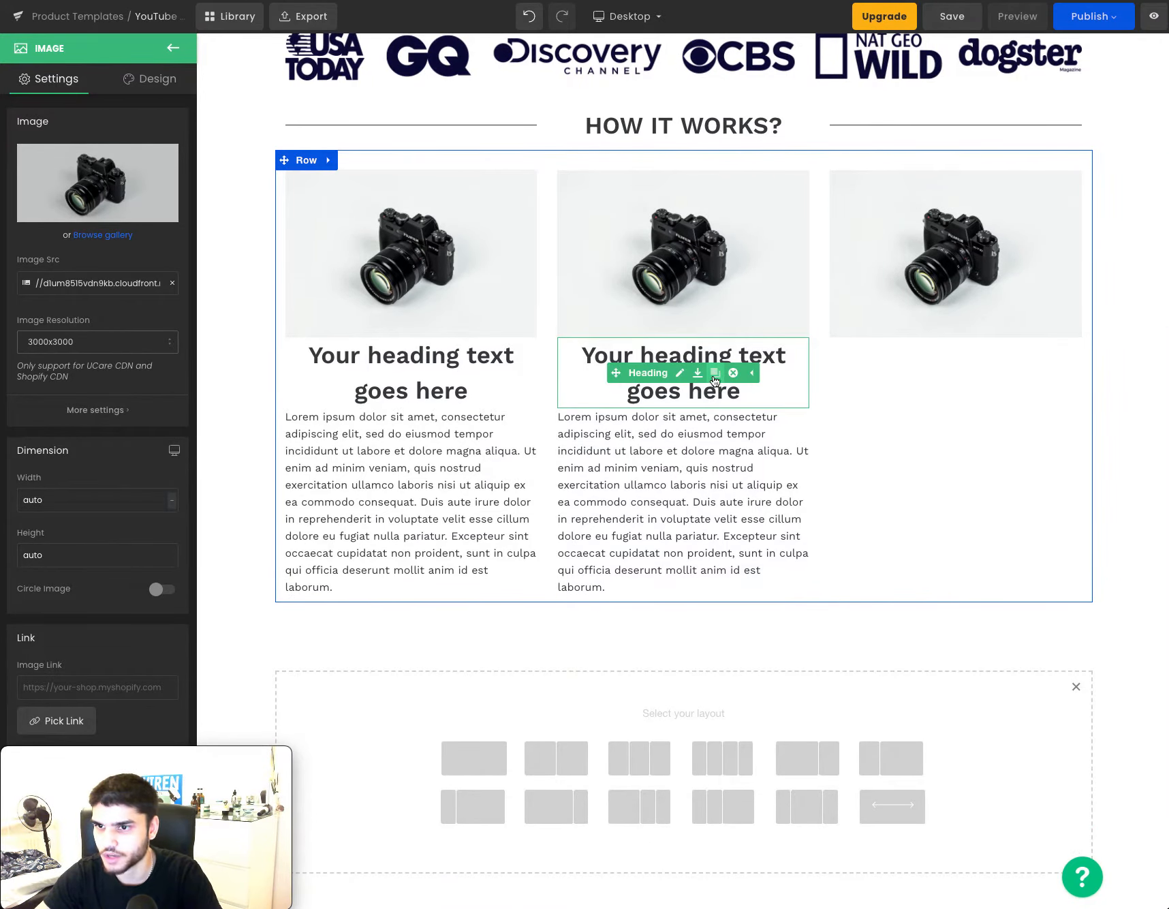
{"action": "left_click", "coordinate": [697, 372]}
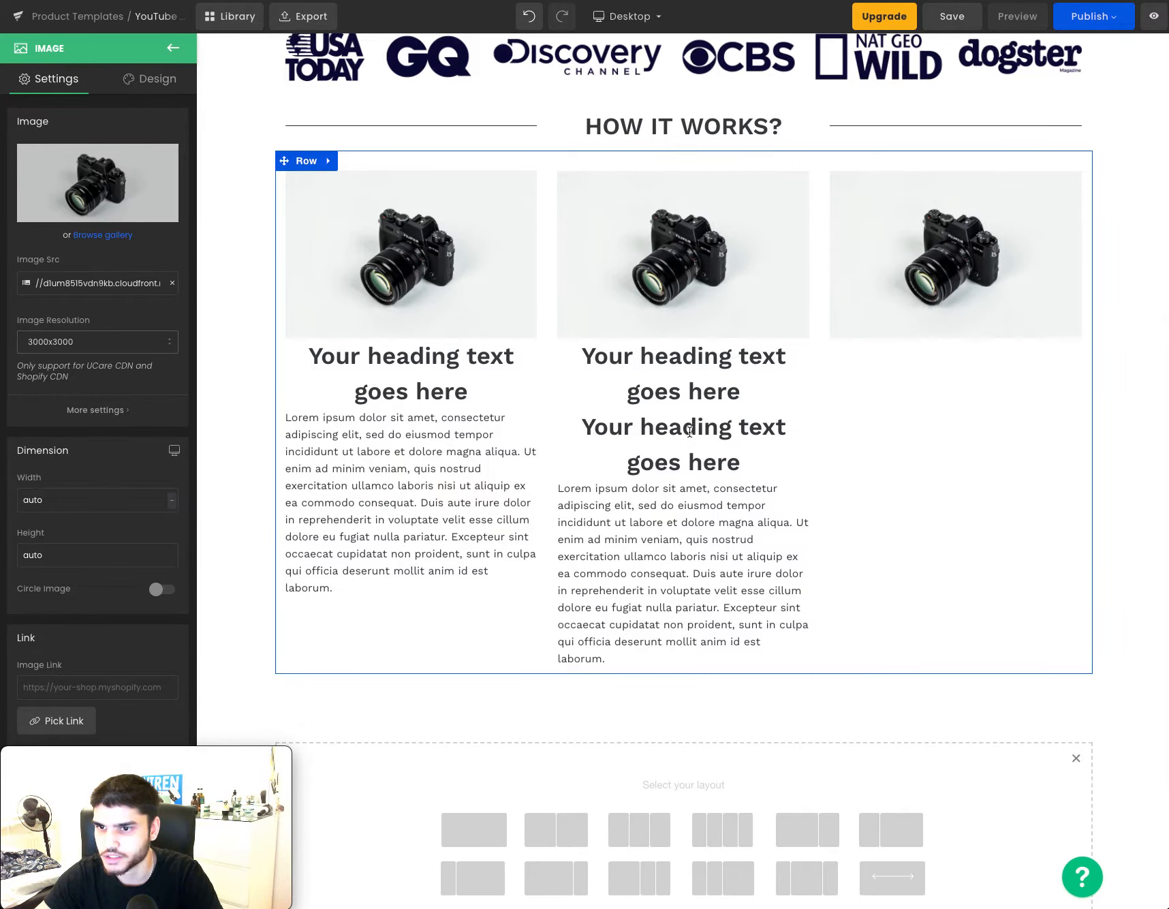
{"action": "left_click", "coordinate": [689, 430]}
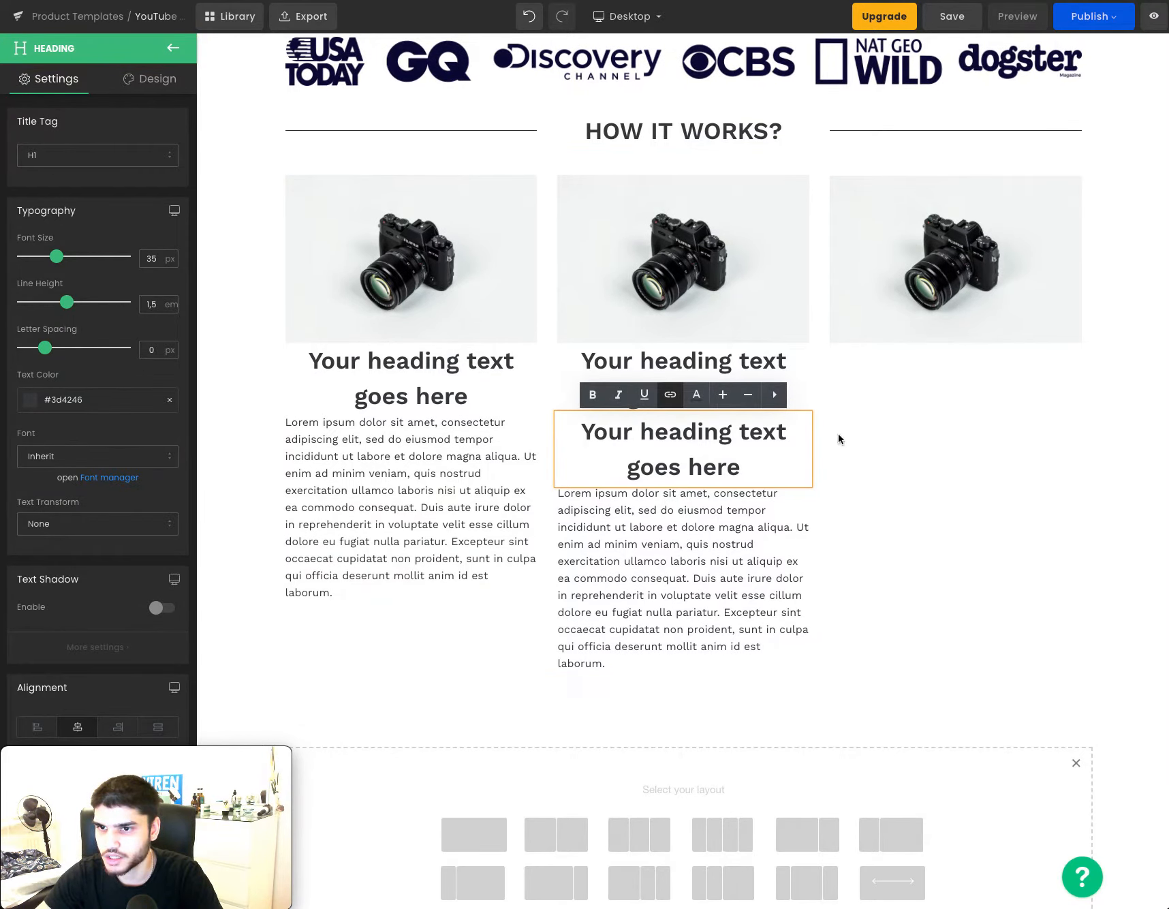
{"action": "left_click", "coordinate": [860, 500]}
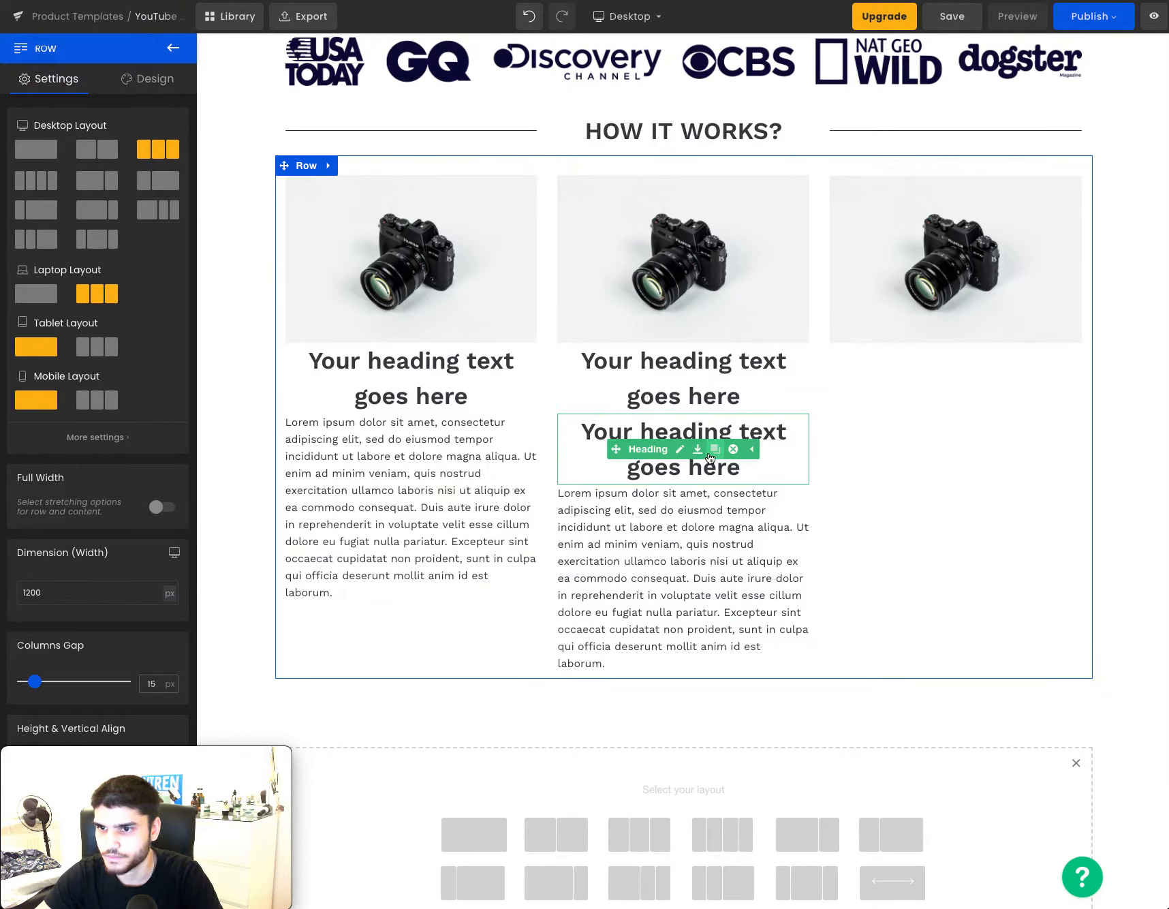
{"action": "left_click", "coordinate": [713, 450]}
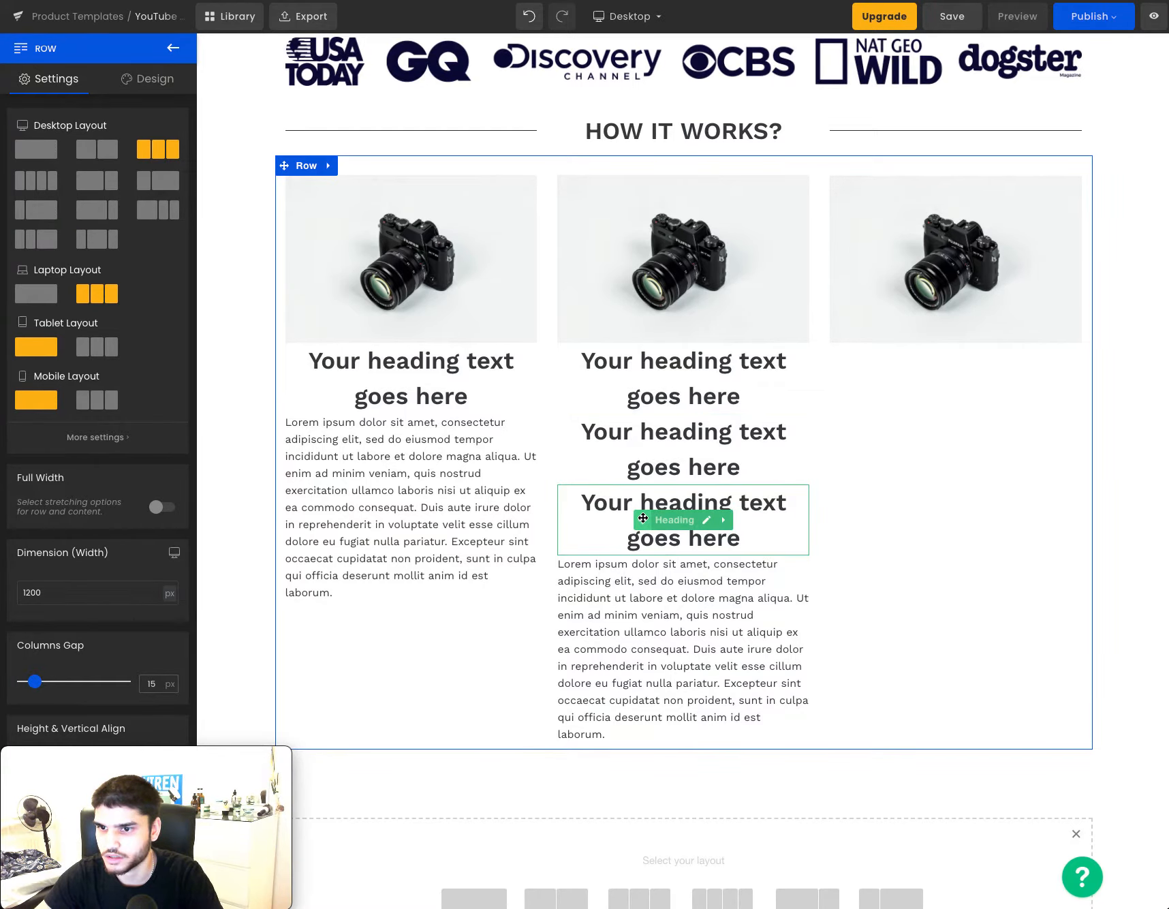
{"action": "left_click_drag", "start_coordinate": [976, 354], "coordinate": [970, 362]}
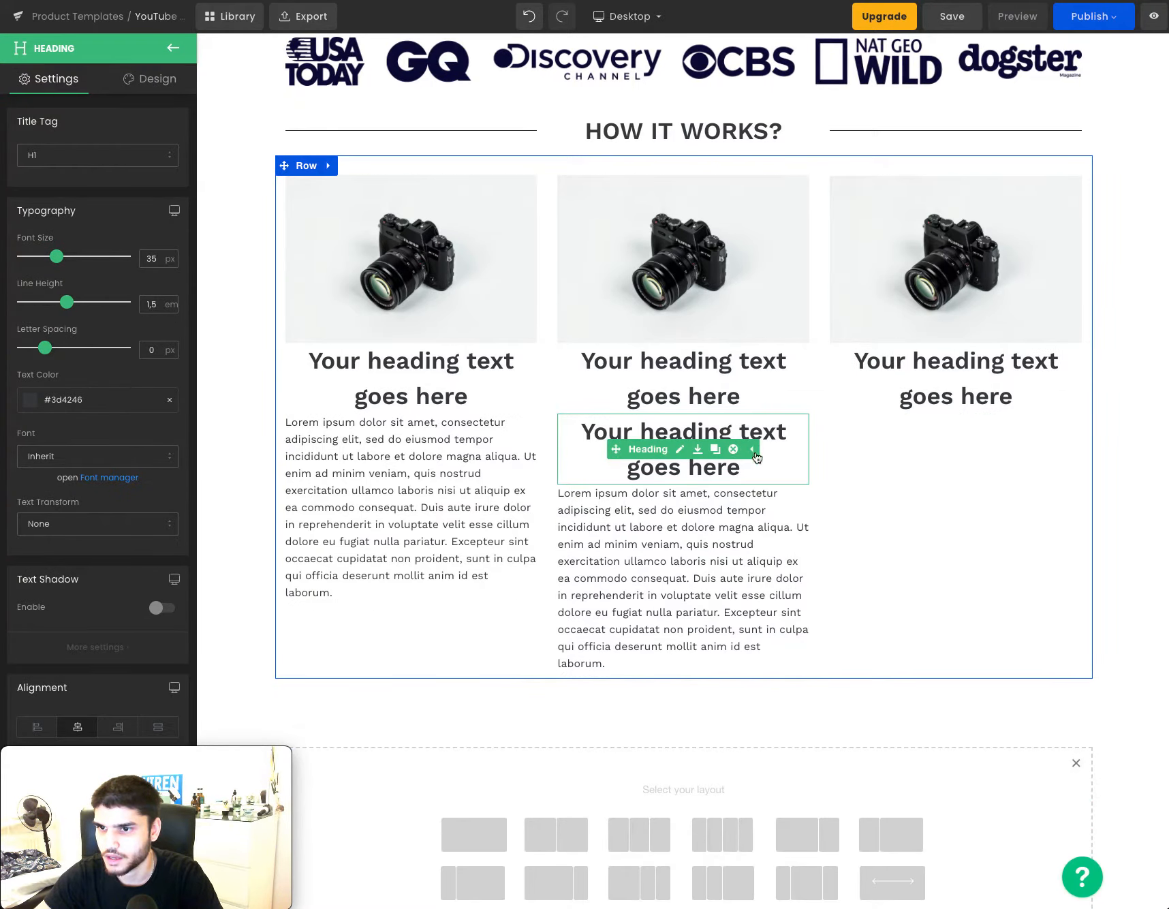
{"action": "left_click", "coordinate": [724, 449]}
{"action": "left_click", "coordinate": [749, 449]}
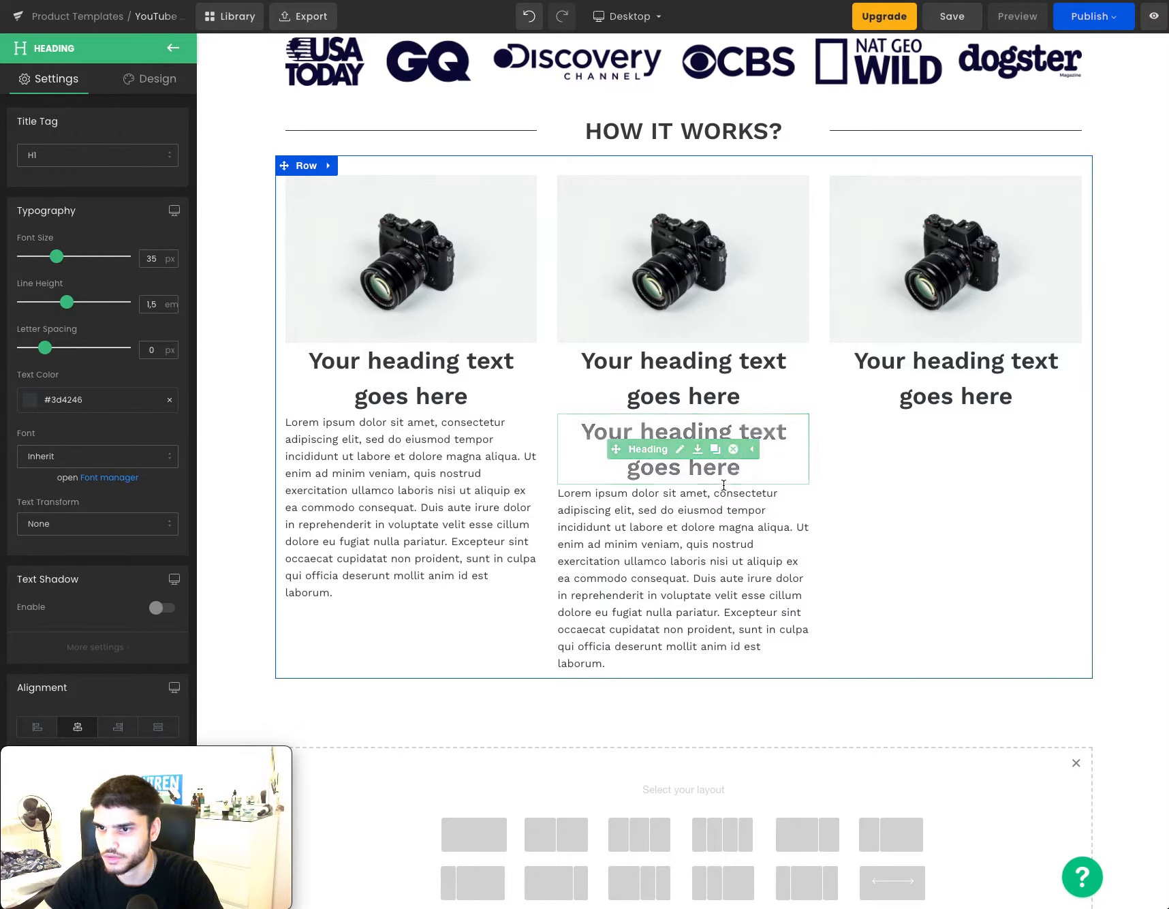
Duplicate the middle column's text block and move the copy under the third column's heading.
{"action": "left_click", "coordinate": [730, 505]}
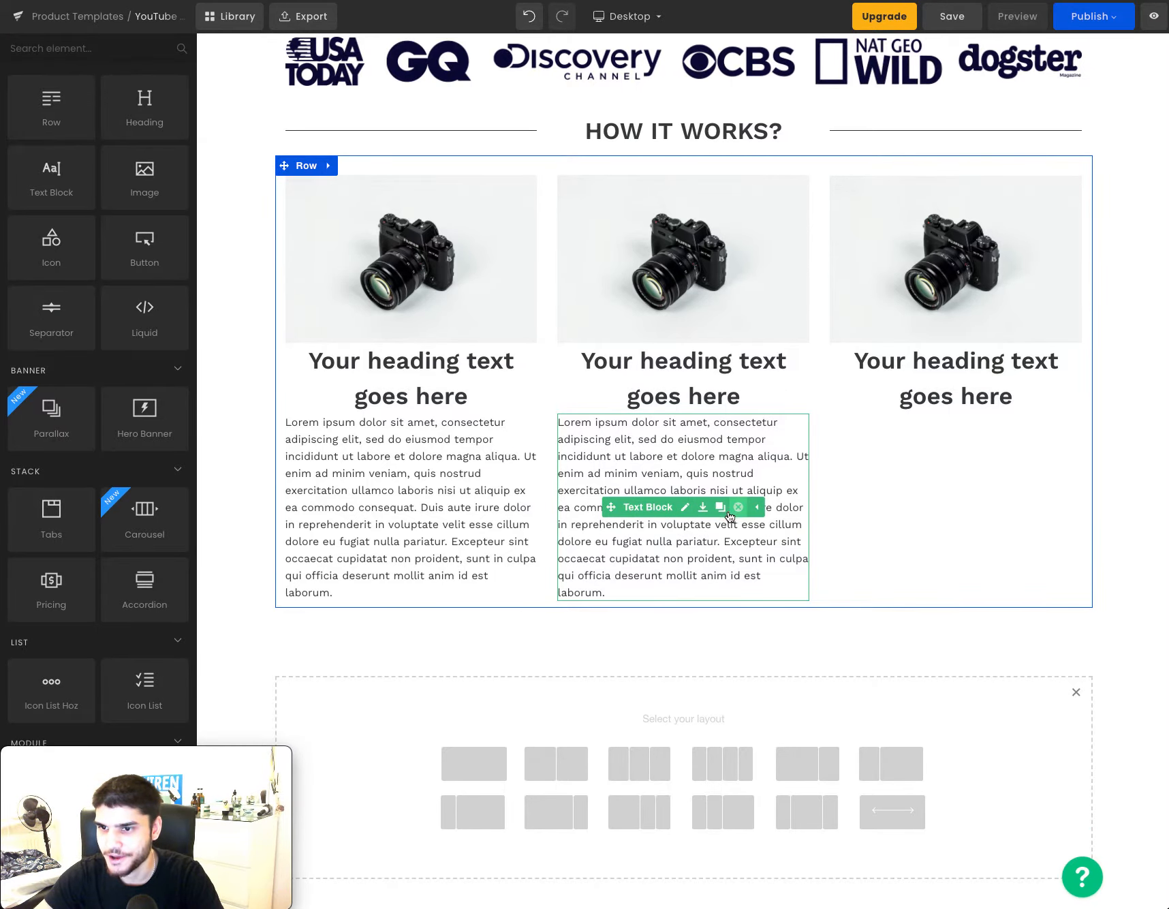
{"action": "left_click", "coordinate": [719, 507]}
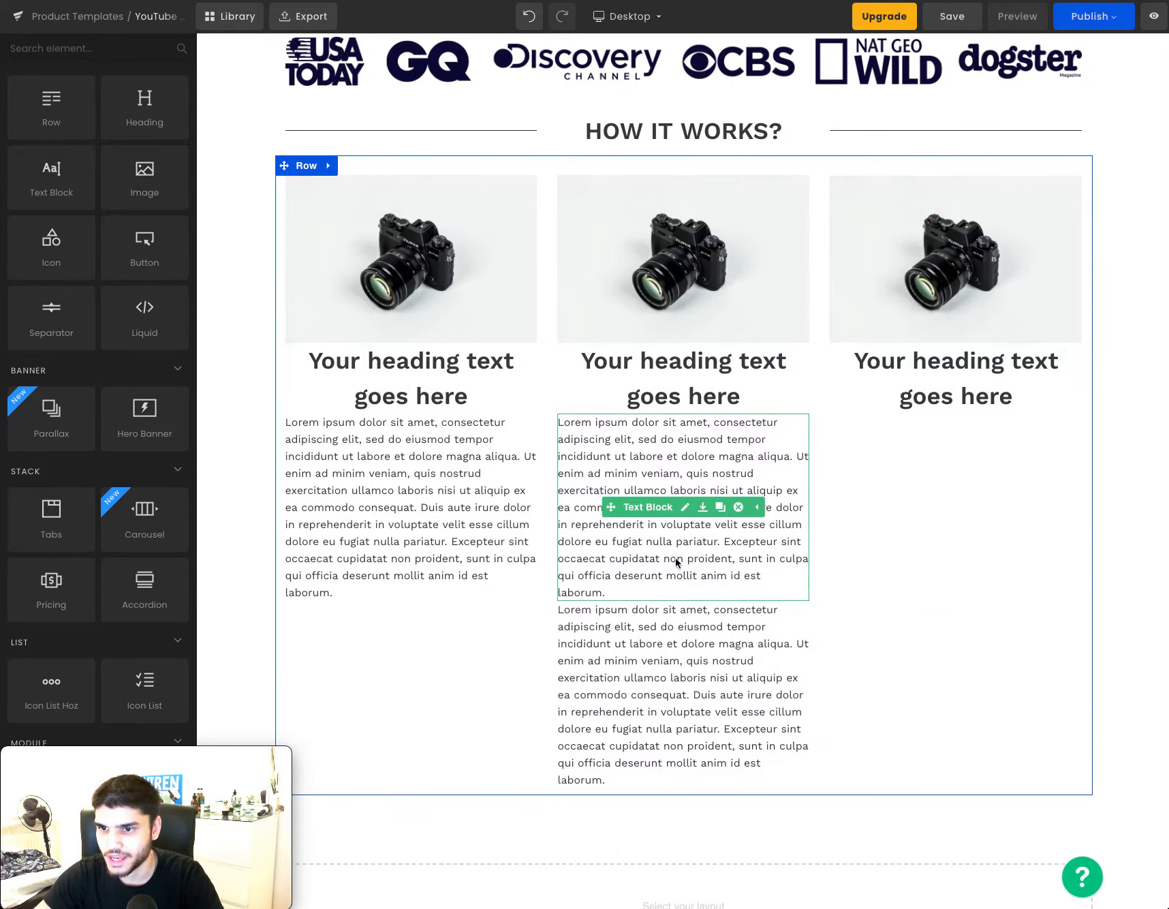
{"action": "left_click_drag", "start_coordinate": [638, 507], "coordinate": [873, 469]}
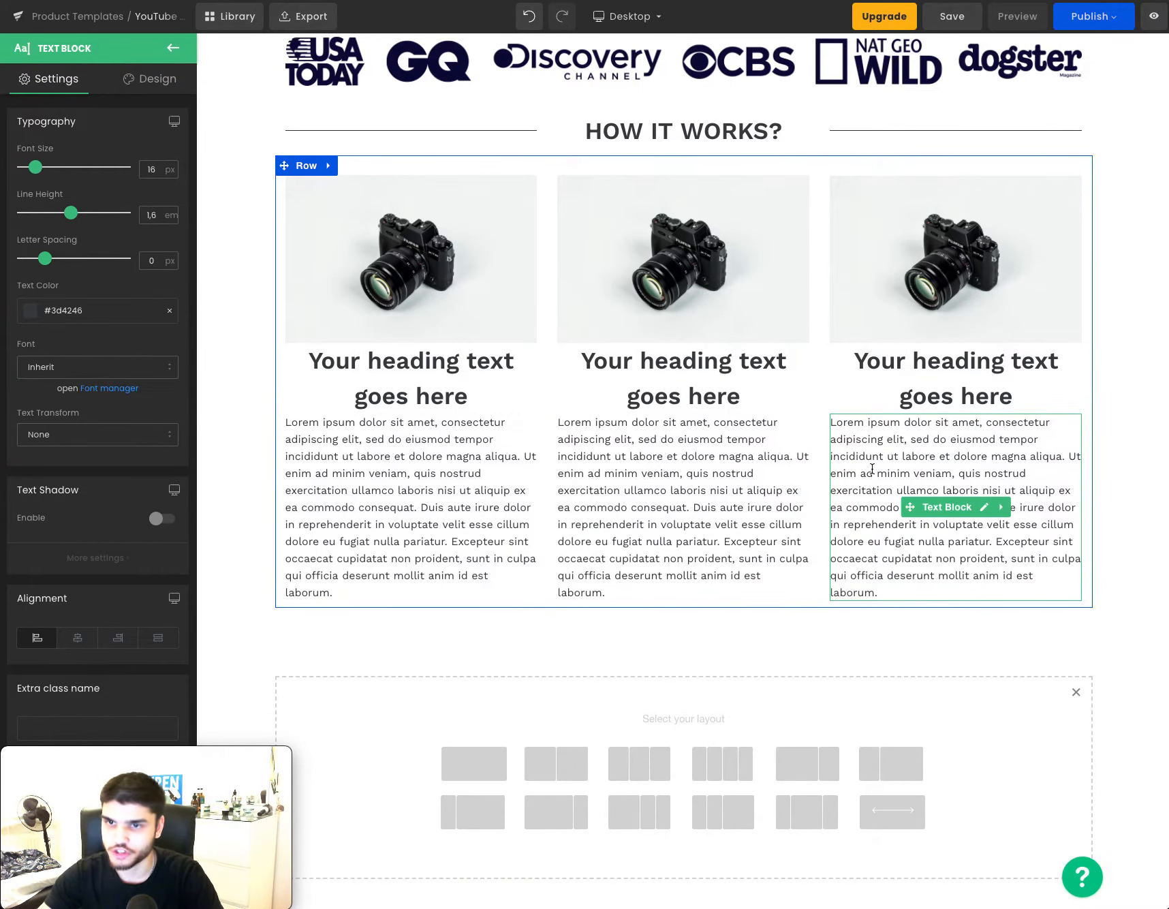
Duplicate the HOW IT WORKS? heading row and move the copy below the three-column image and text row.
{"action": "scroll", "coordinate": [793, 316], "scroll_direction": "up", "scroll_amount": 1}
{"action": "scroll", "coordinate": [793, 316], "scroll_direction": "up", "scroll_amount": 1}
{"action": "left_click", "coordinate": [328, 165]}
{"action": "left_click", "coordinate": [346, 166]}
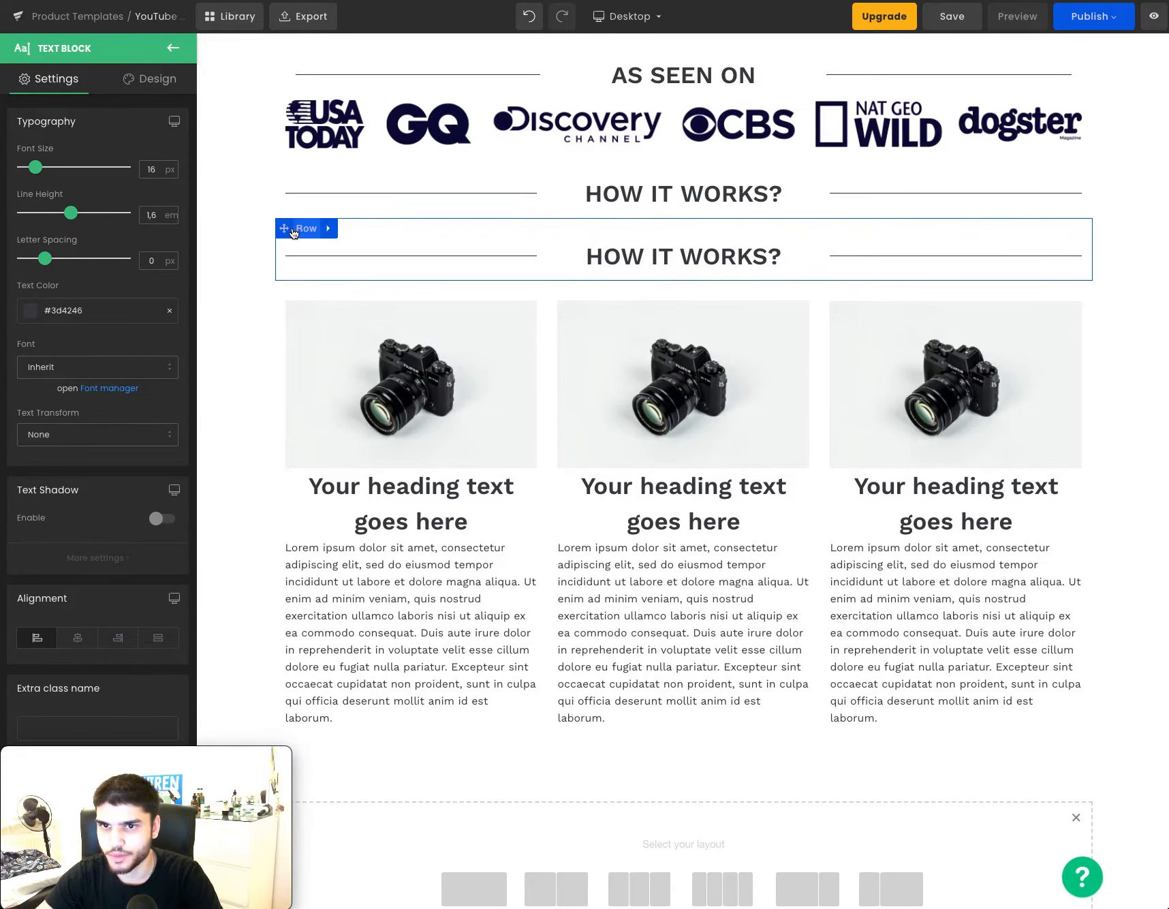
{"action": "left_click_drag", "start_coordinate": [287, 230], "coordinate": [405, 730]}
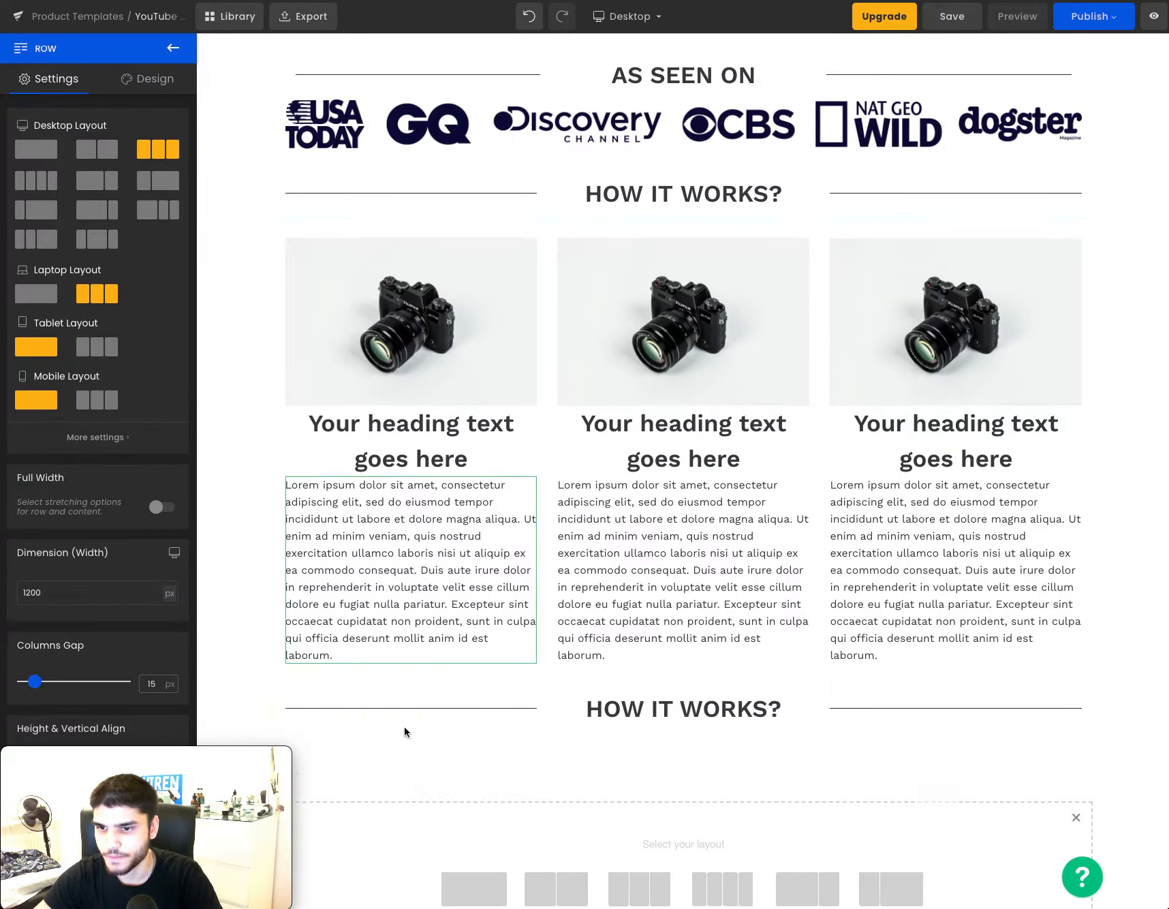
Add two rows with two equal columns each under the copied HOW IT WORKS? heading.
{"action": "scroll", "coordinate": [539, 586], "scroll_direction": "down", "scroll_amount": 1}
{"action": "scroll", "coordinate": [538, 586], "scroll_direction": "down", "scroll_amount": 4}
{"action": "left_click", "coordinate": [501, 613]}
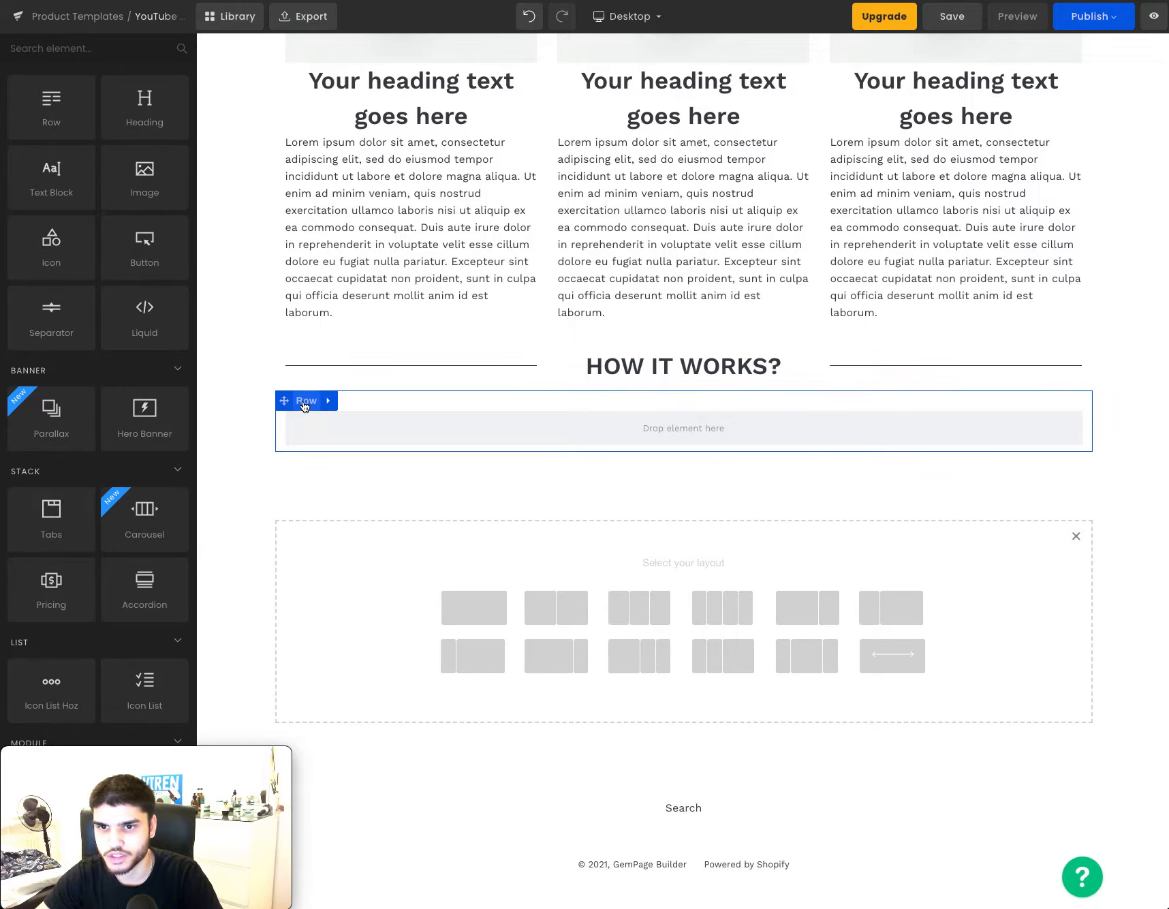
{"action": "left_click", "coordinate": [302, 404]}
{"action": "left_click", "coordinate": [102, 149]}
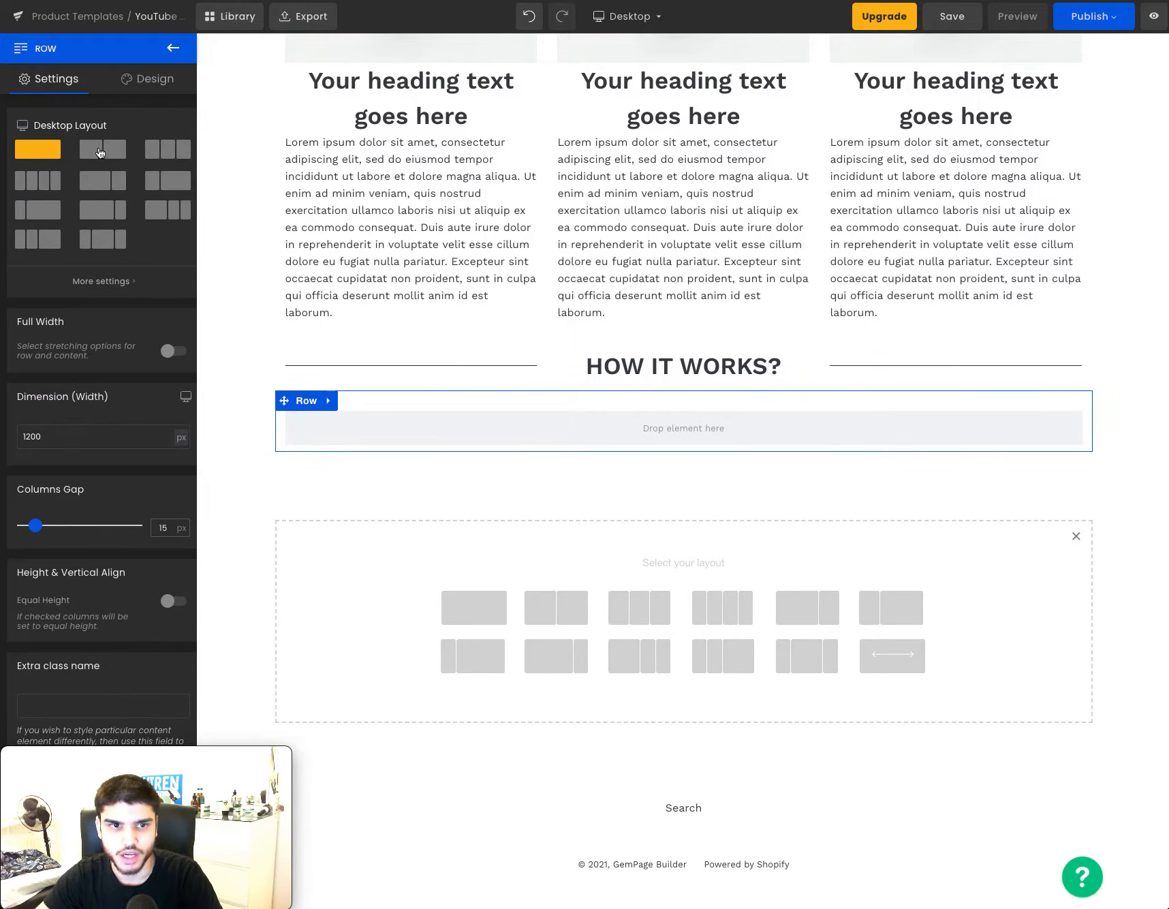
{"action": "left_click", "coordinate": [173, 48]}
{"action": "left_click", "coordinate": [556, 614]}
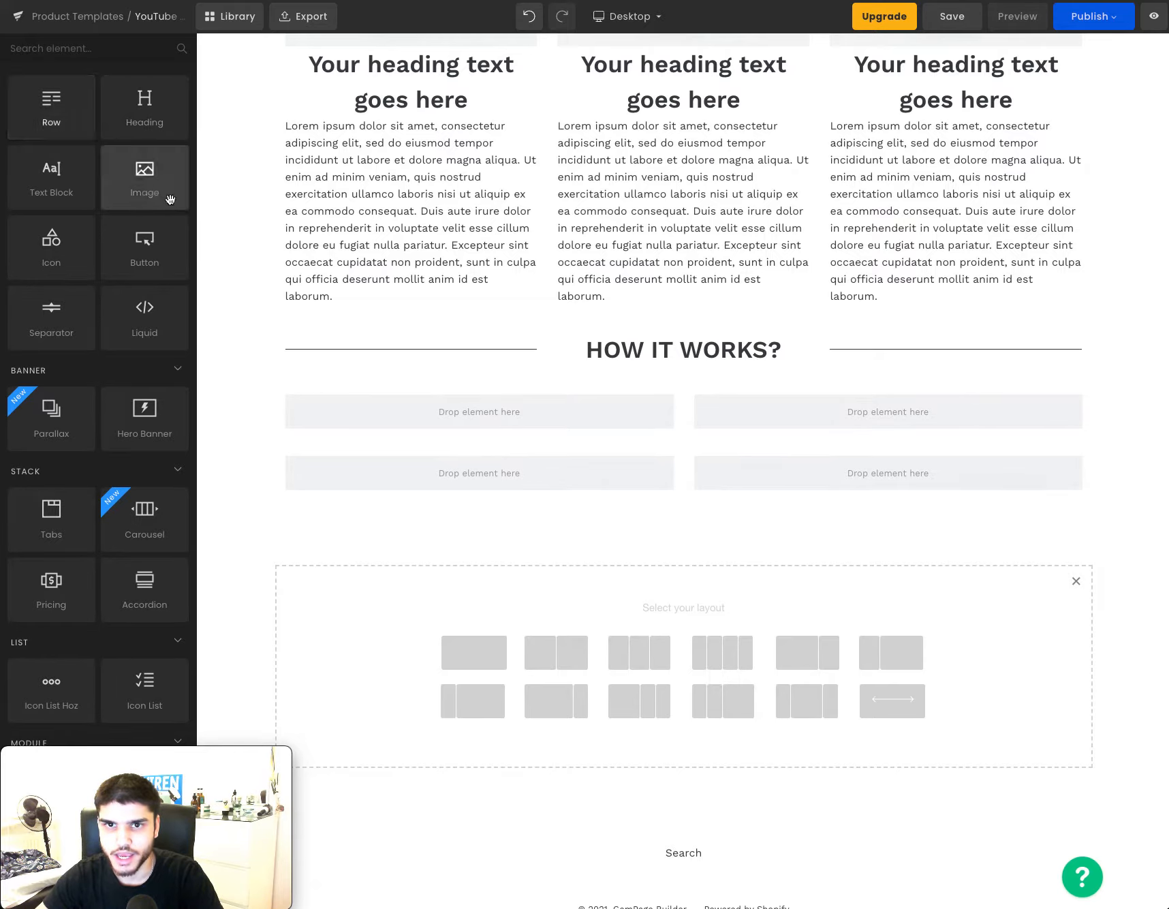
Place an Image in the upper row's left column and another in the lower row's right column.
{"action": "left_click_drag", "start_coordinate": [173, 216], "coordinate": [422, 407]}
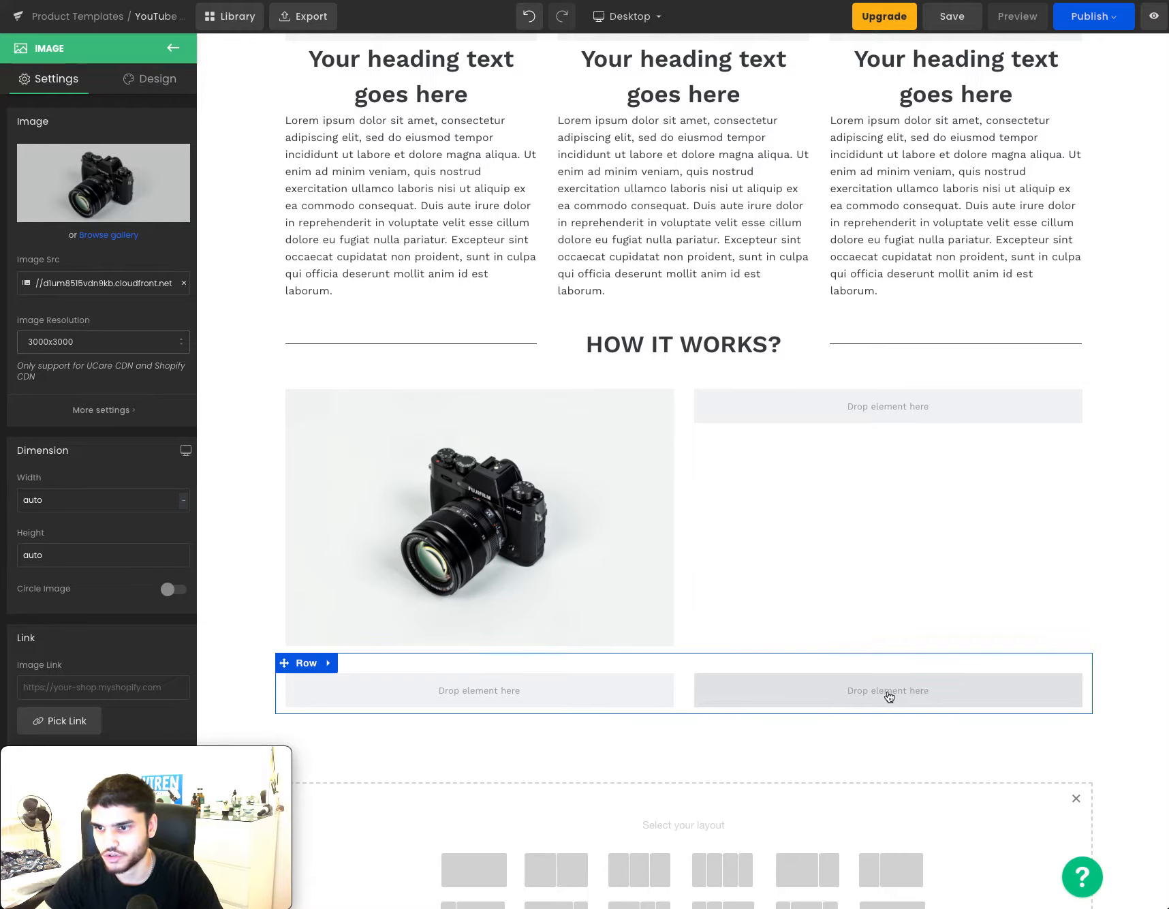
{"action": "left_click", "coordinate": [173, 48]}
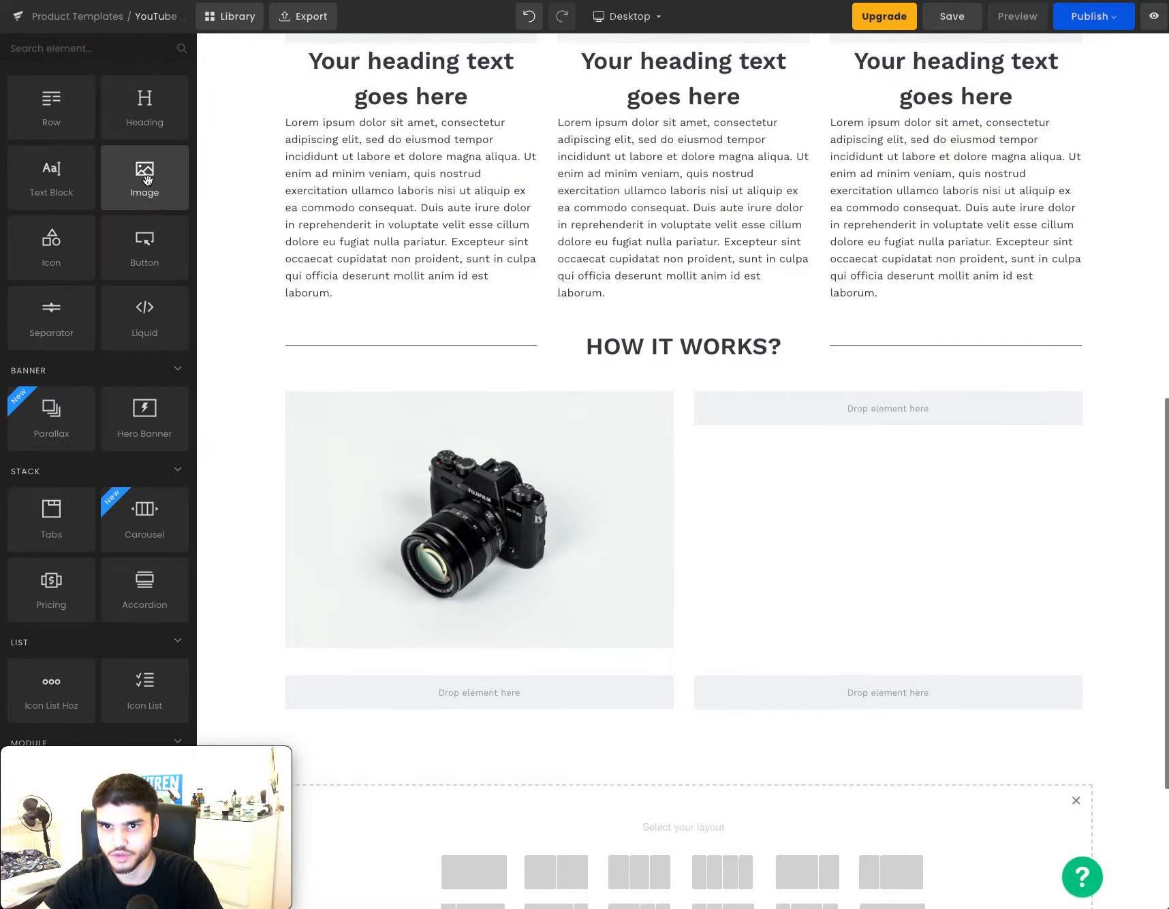
{"action": "left_click_drag", "start_coordinate": [145, 179], "coordinate": [805, 689]}
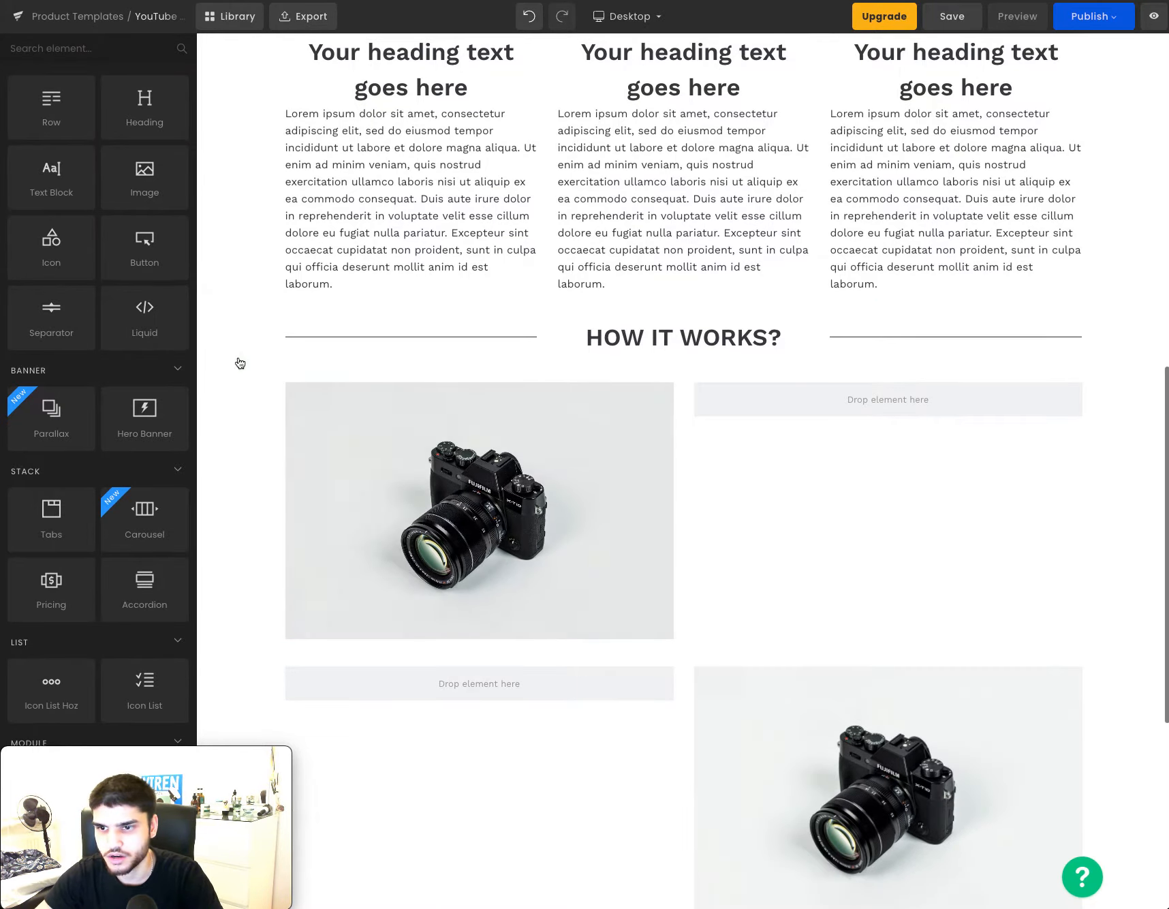
Add a Heading to the upper row's empty right column and another to the lower row's empty left column.
{"action": "left_click", "coordinate": [173, 49]}
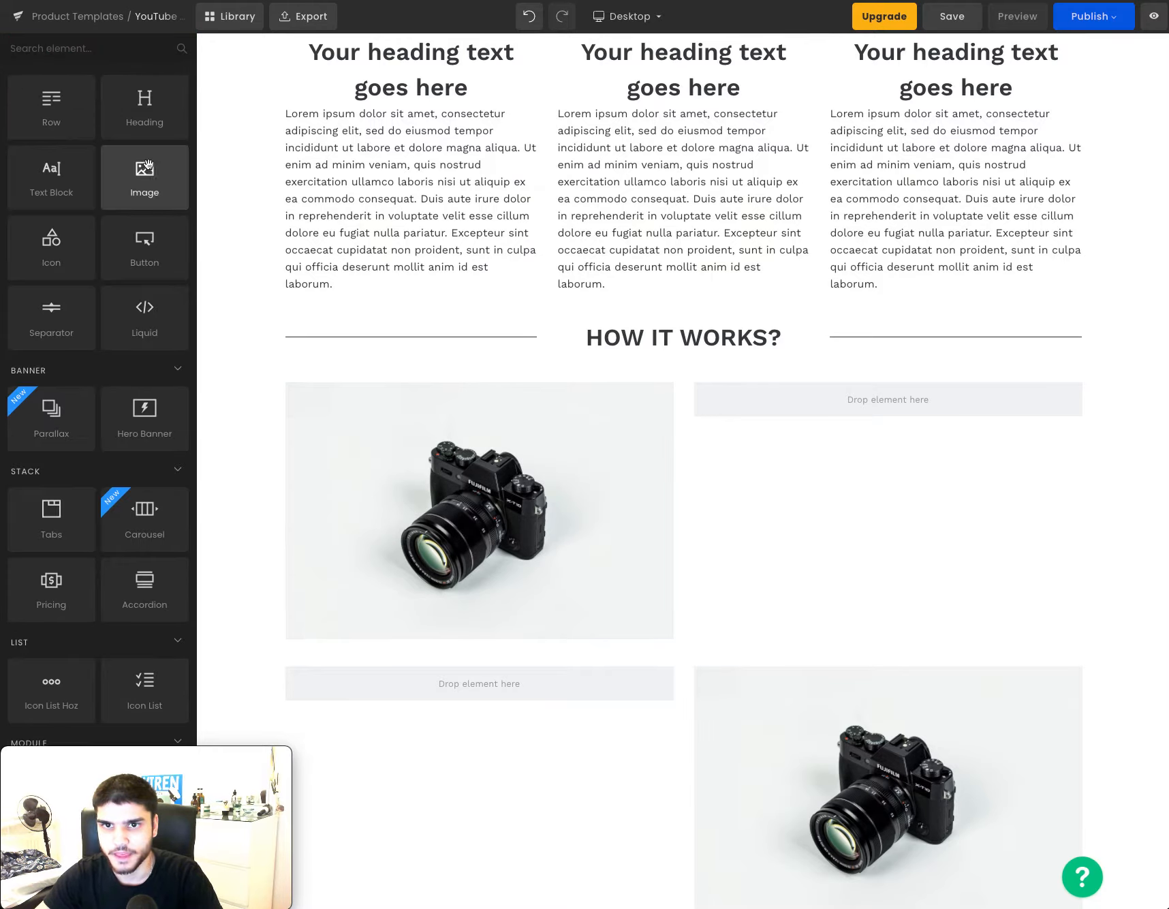
{"action": "left_click_drag", "start_coordinate": [139, 115], "coordinate": [887, 408]}
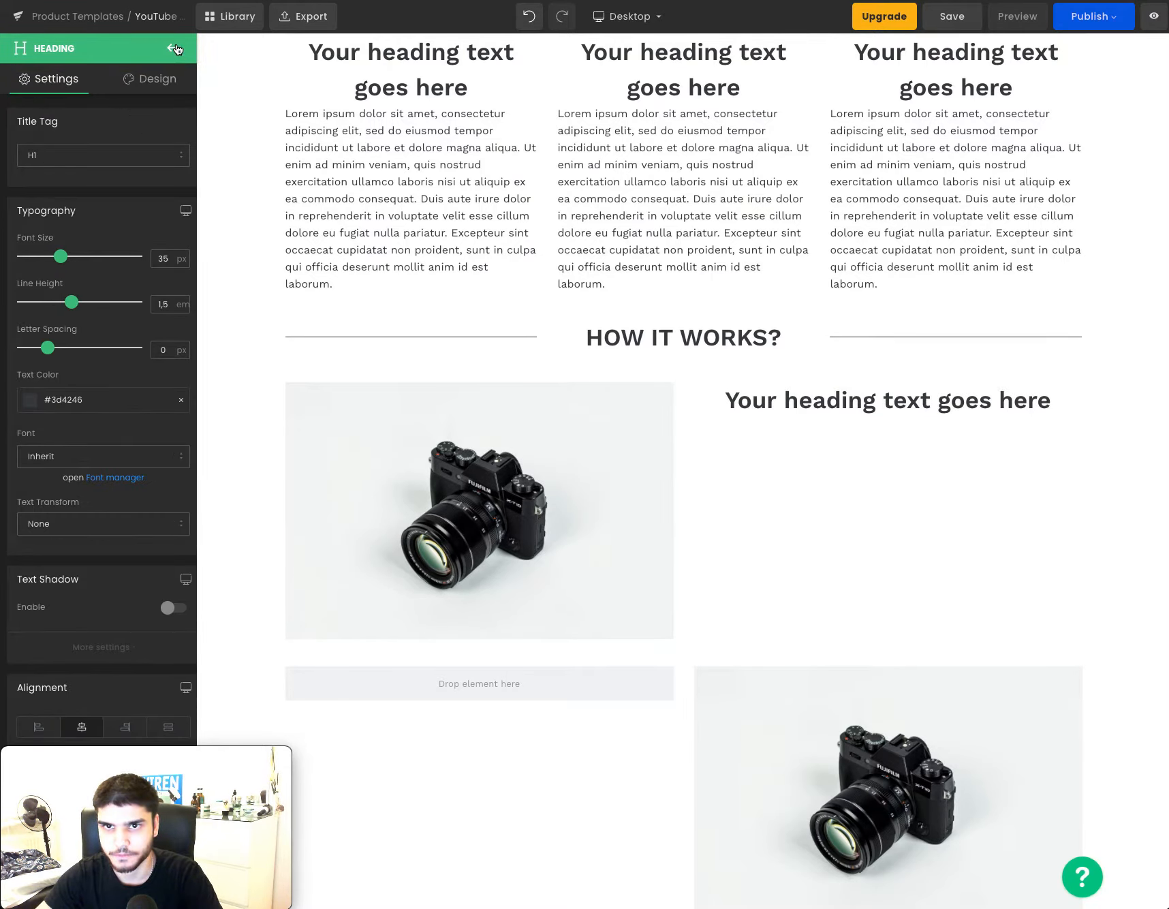
{"action": "left_click", "coordinate": [175, 48]}
{"action": "left_click_drag", "start_coordinate": [144, 109], "coordinate": [479, 684]}
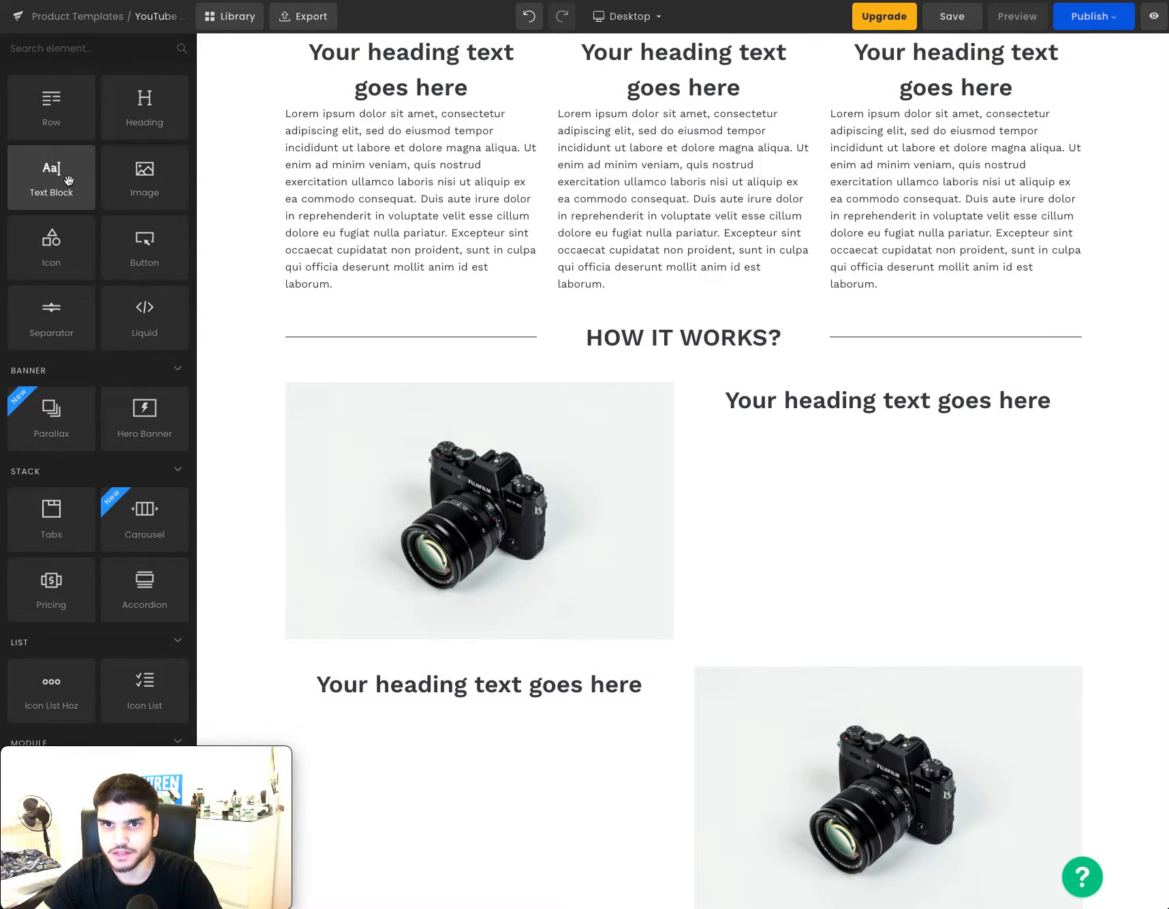
Add a Text Block under each of the two new headings, keeping the text at its default size.
{"action": "left_click_drag", "start_coordinate": [52, 181], "coordinate": [825, 428]}
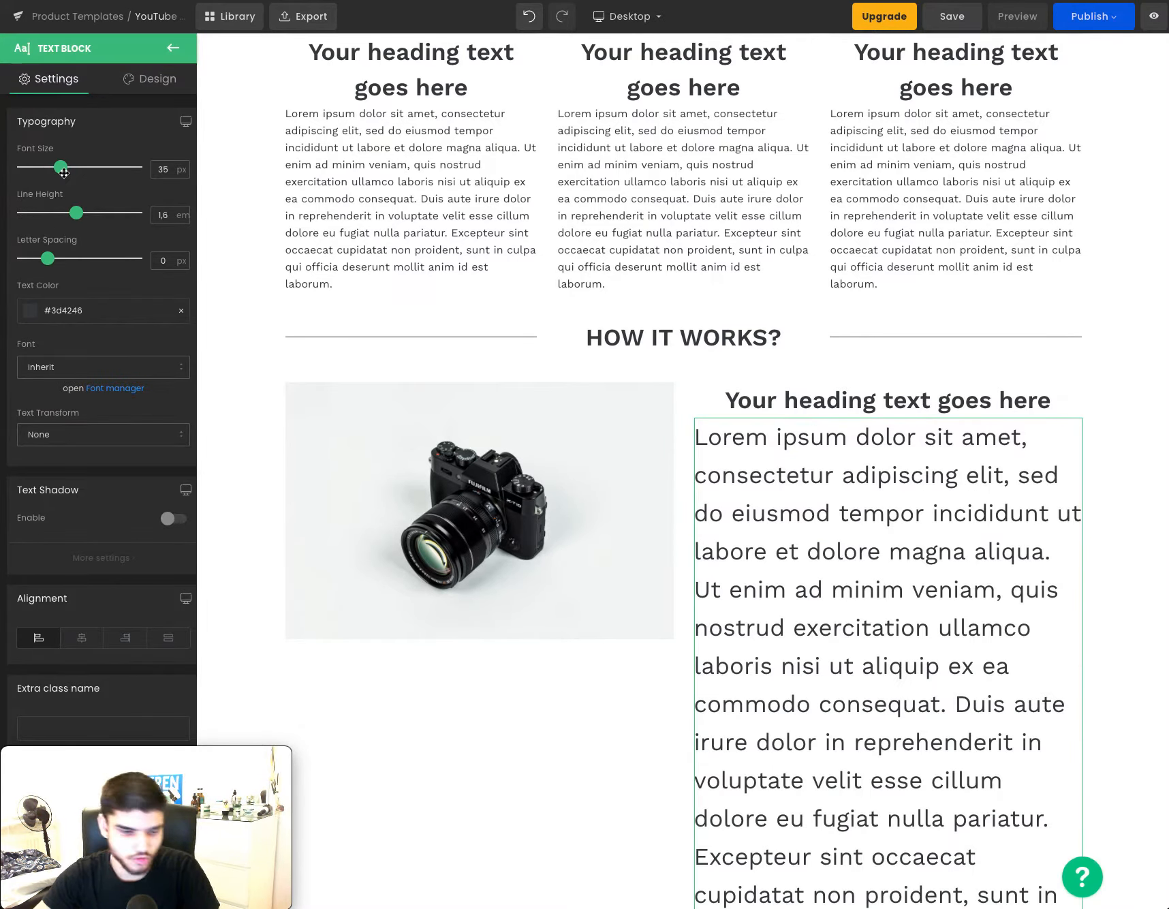
{"action": "key", "text": "ctrl+z"}
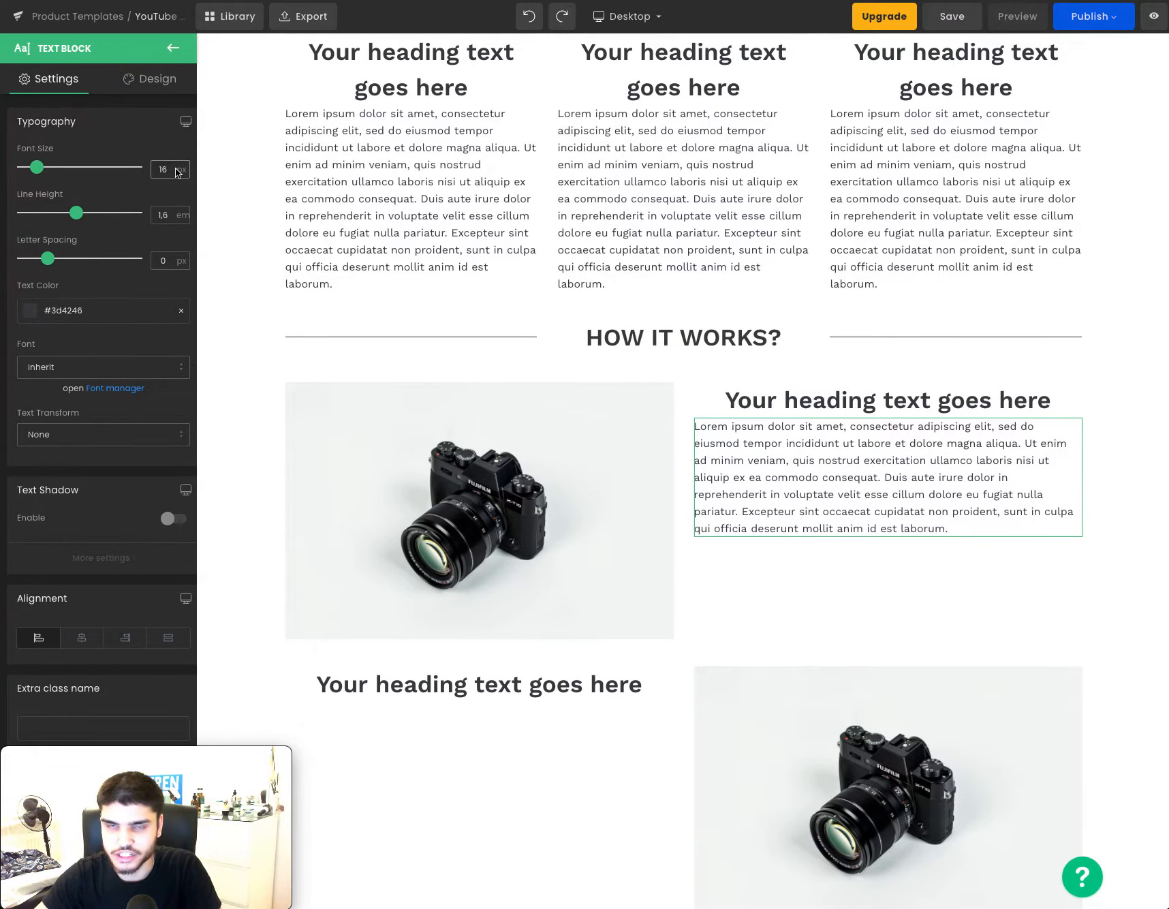
{"action": "left_click", "coordinate": [173, 47]}
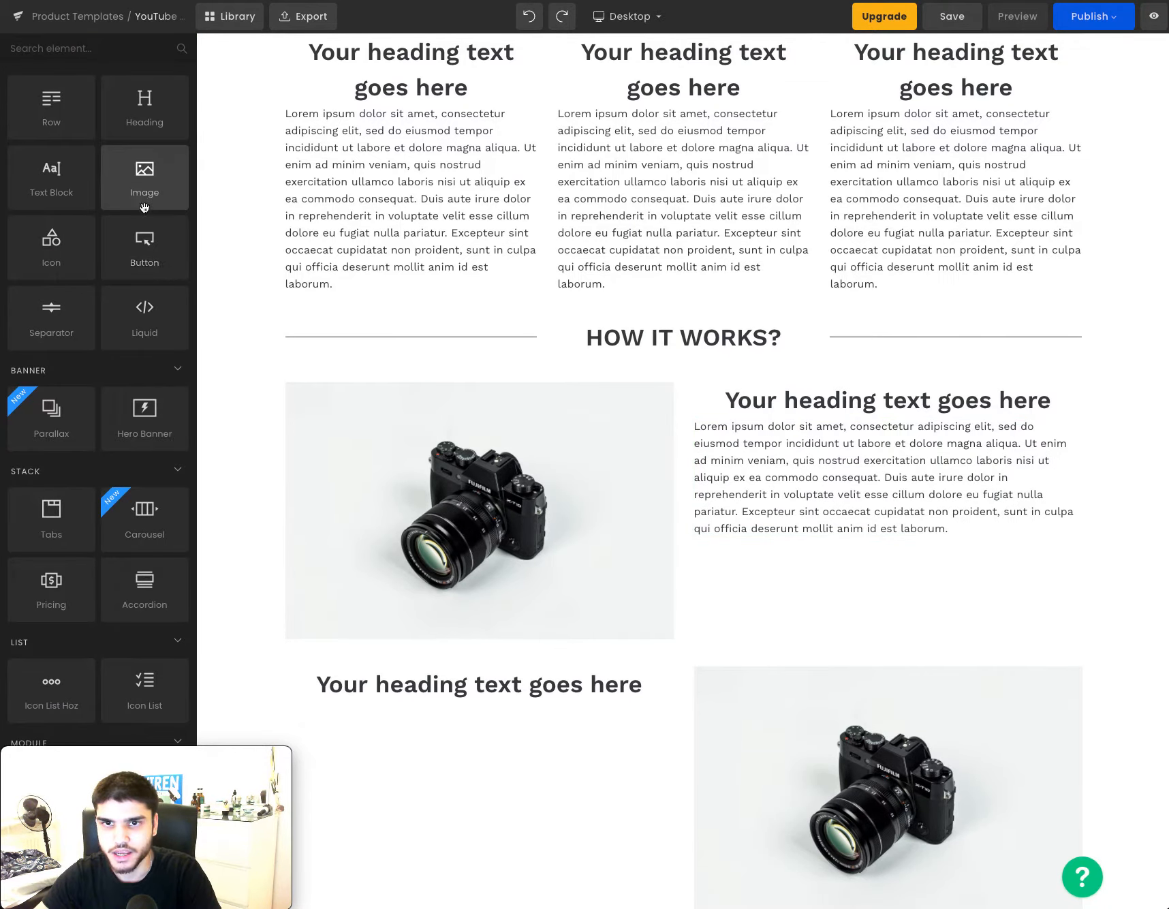
{"action": "left_click_drag", "start_coordinate": [57, 188], "coordinate": [427, 712]}
Set the top margin of the heading in the upper two-column row to 33px.
{"action": "scroll", "coordinate": [634, 543], "scroll_direction": "down", "scroll_amount": 3}
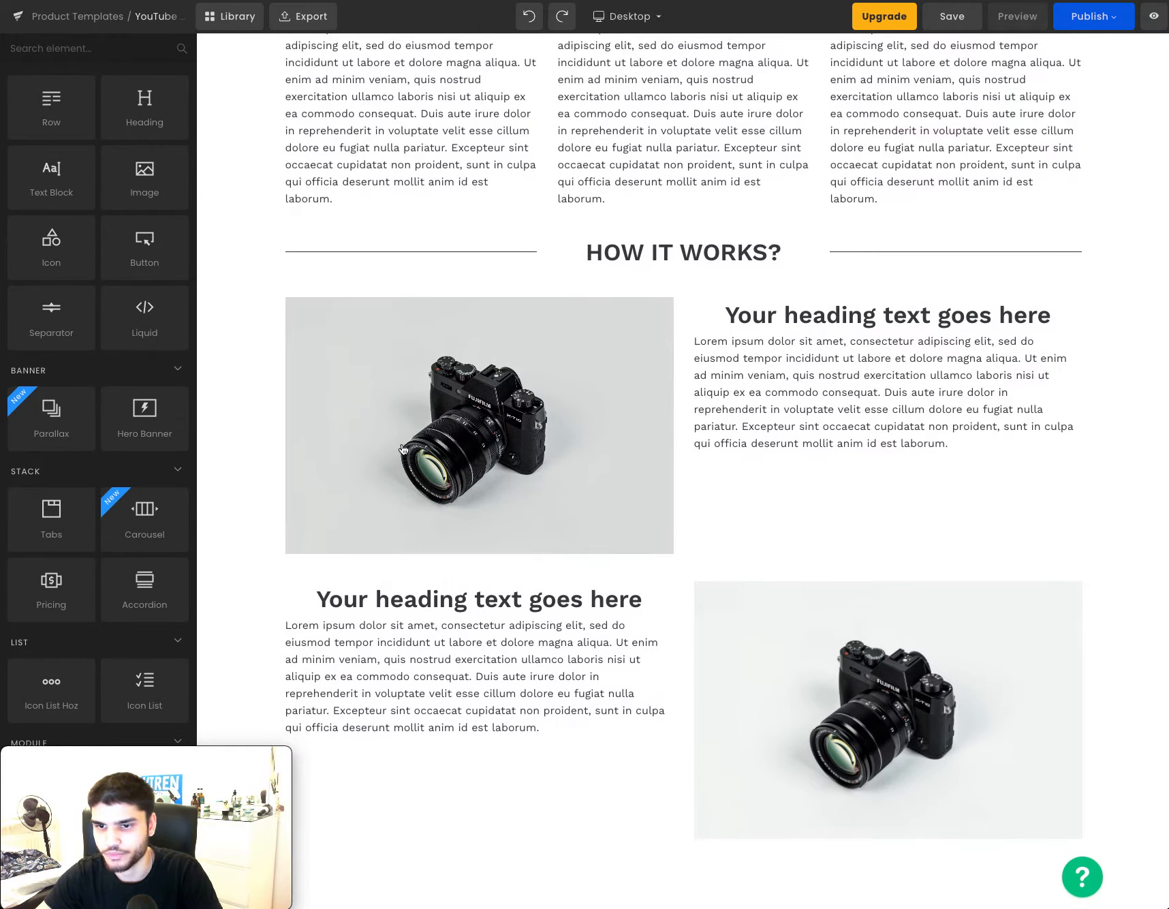
{"action": "left_click", "coordinate": [753, 194]}
{"action": "left_click", "coordinate": [154, 79]}
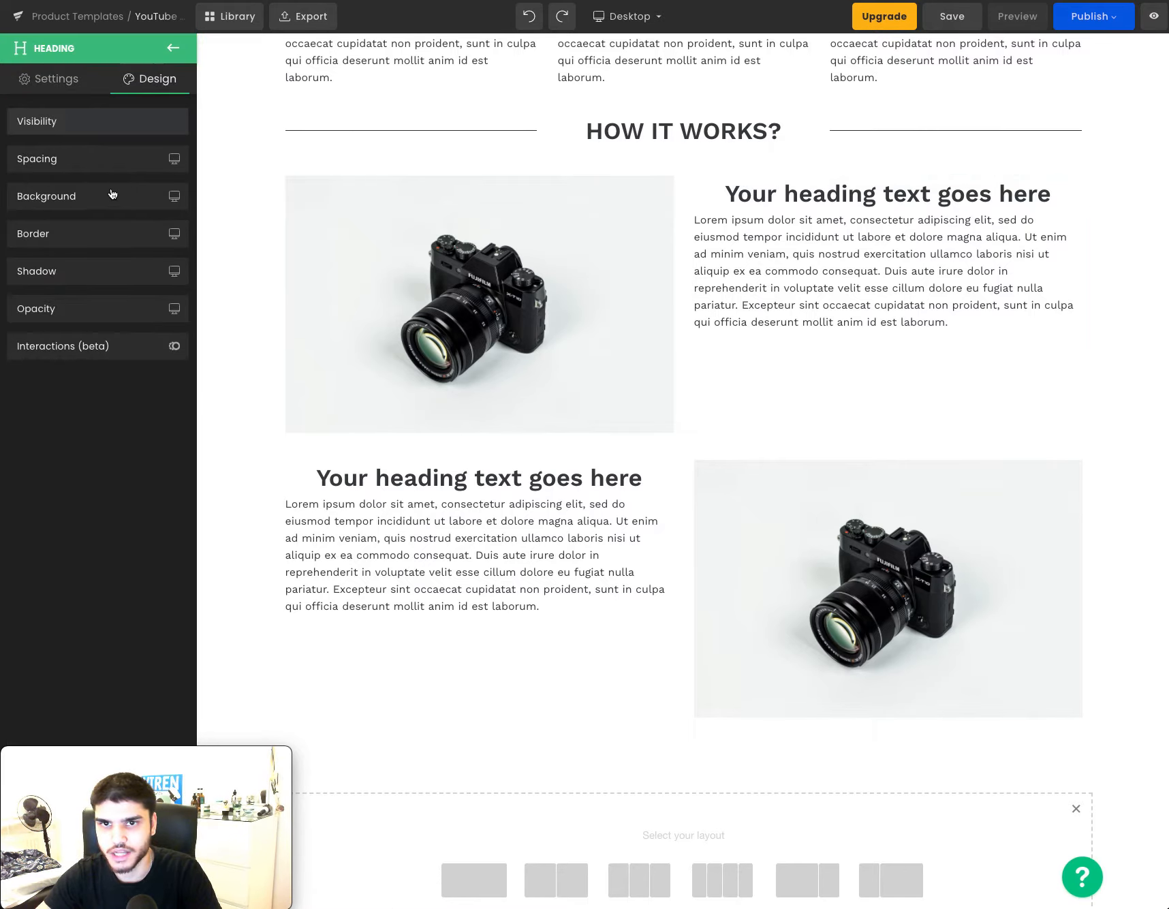
{"action": "left_click", "coordinate": [93, 164]}
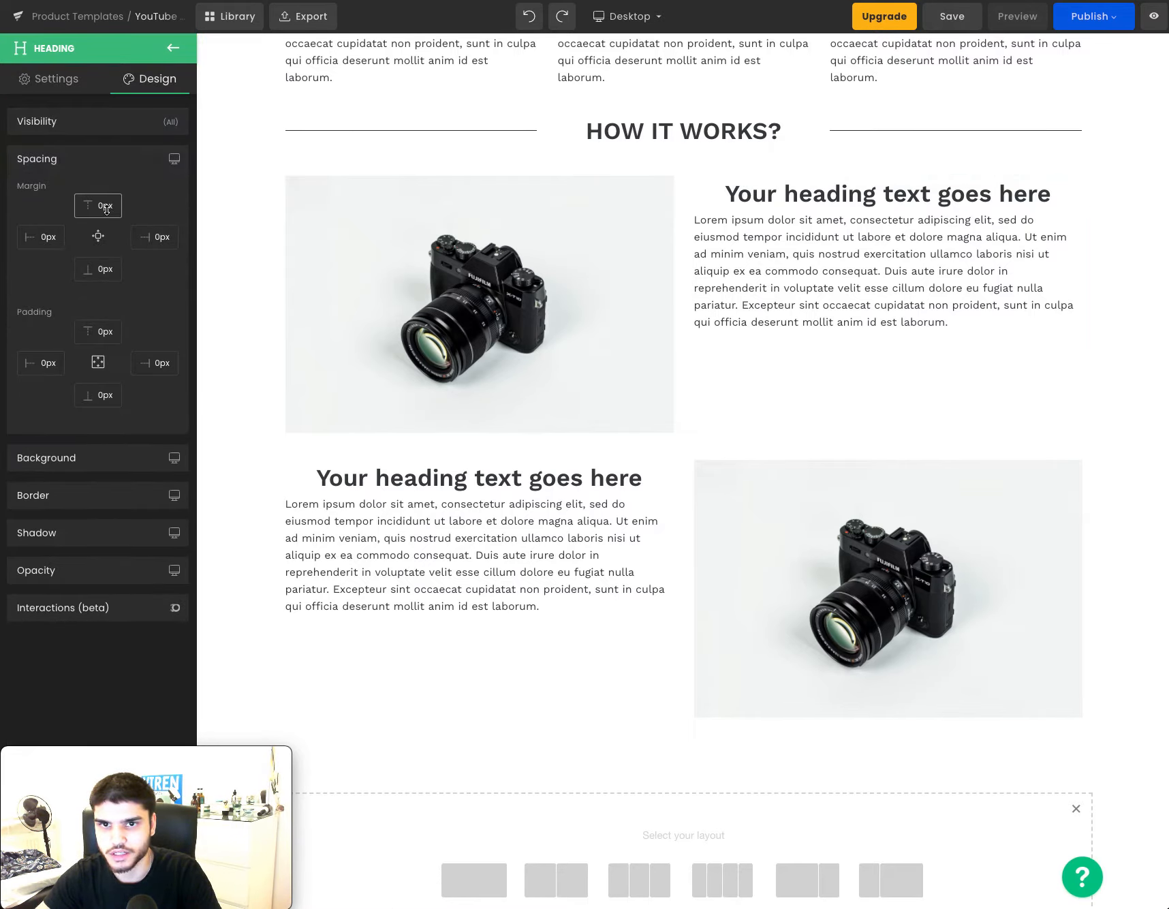
{"action": "left_click_drag", "start_coordinate": [106, 210], "coordinate": [106, 186]}
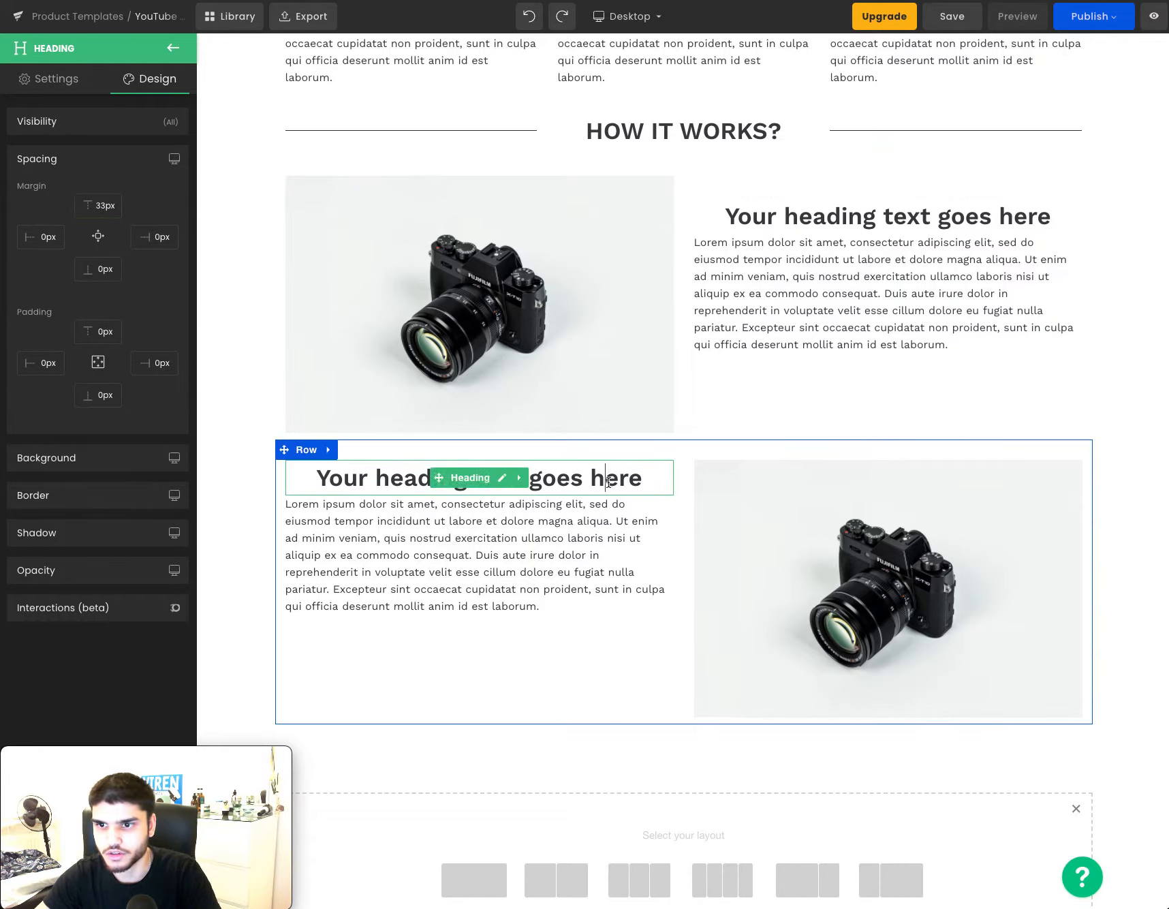
Set the top margin of the heading in the lower two-column row to 33px and deselect it.
{"action": "left_click", "coordinate": [158, 78]}
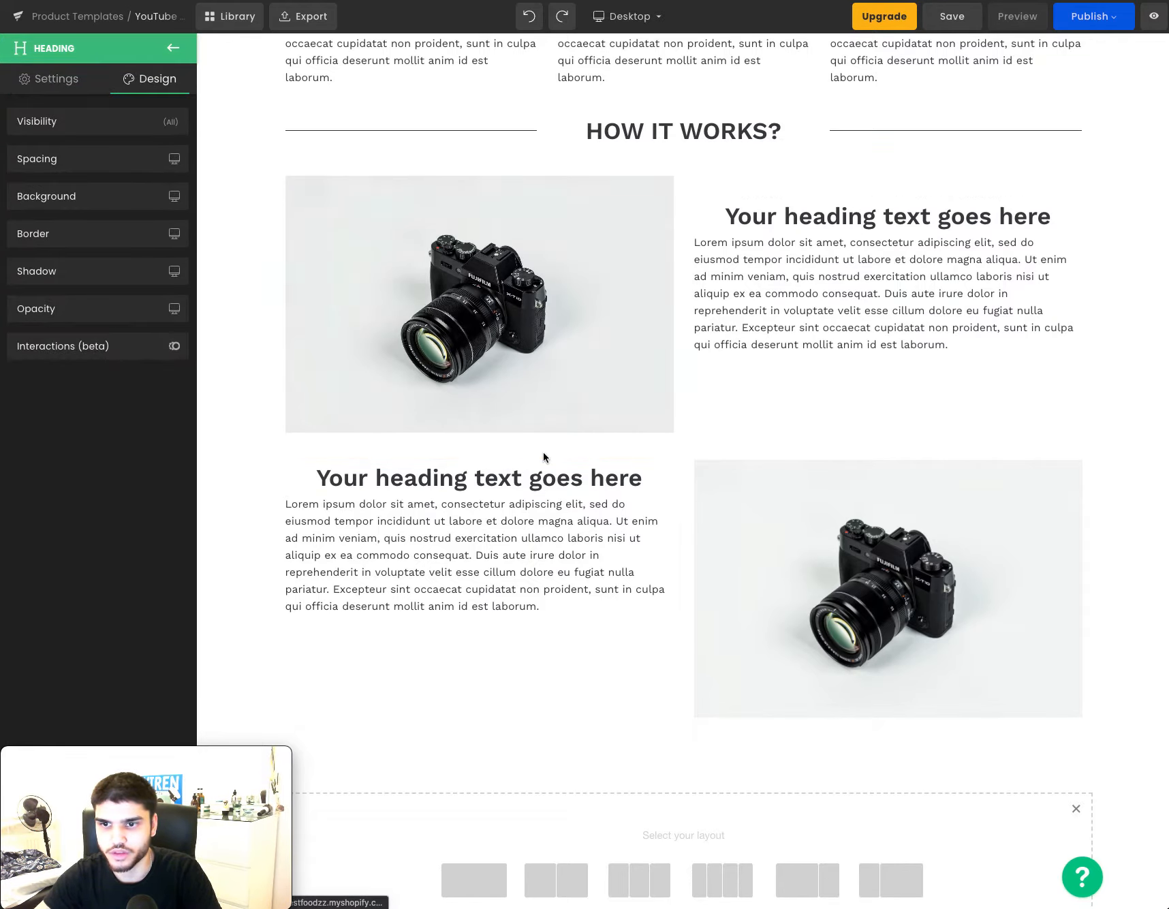
{"action": "left_click", "coordinate": [98, 169]}
{"action": "left_click", "coordinate": [106, 213]}
{"action": "type", "text": "33"}
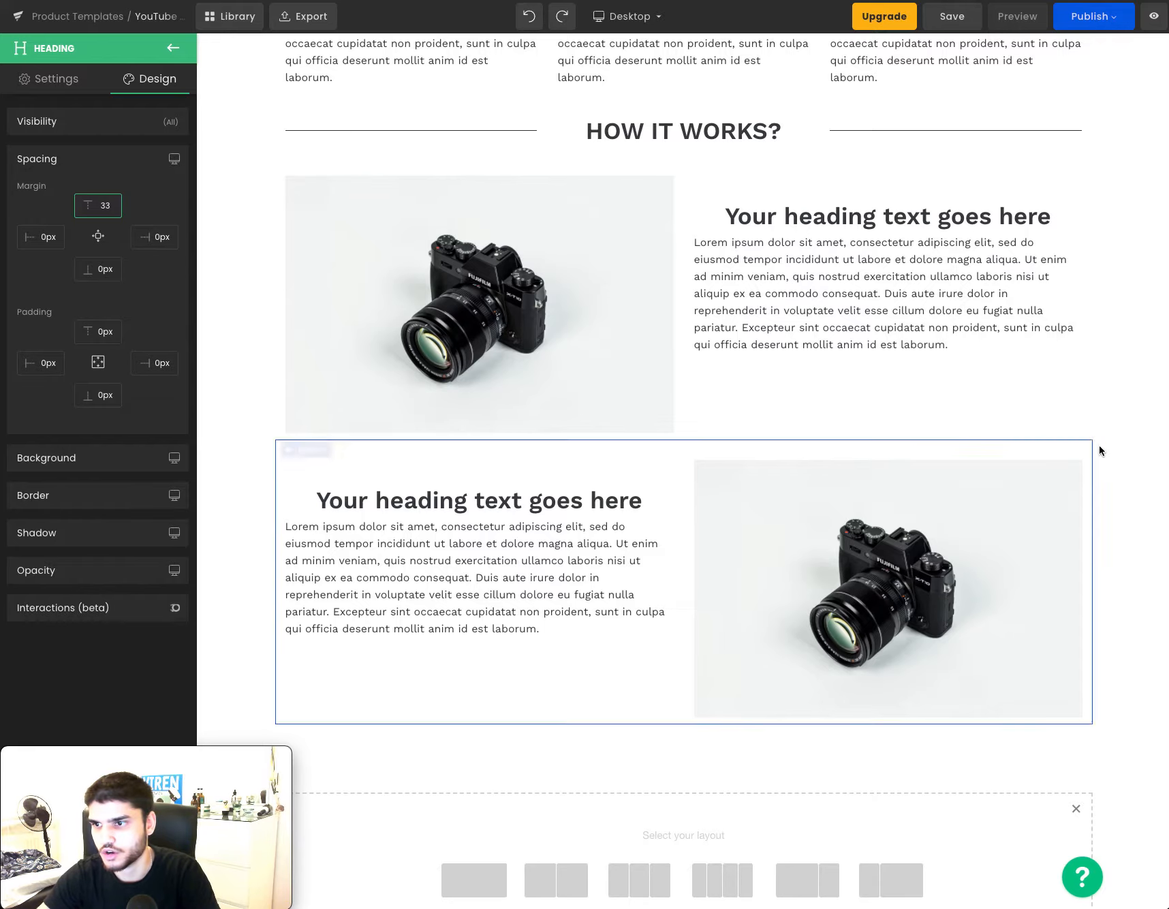
{"action": "scroll", "coordinate": [1107, 447], "scroll_direction": "down", "scroll_amount": 1}
{"action": "left_click", "coordinate": [1117, 446]}
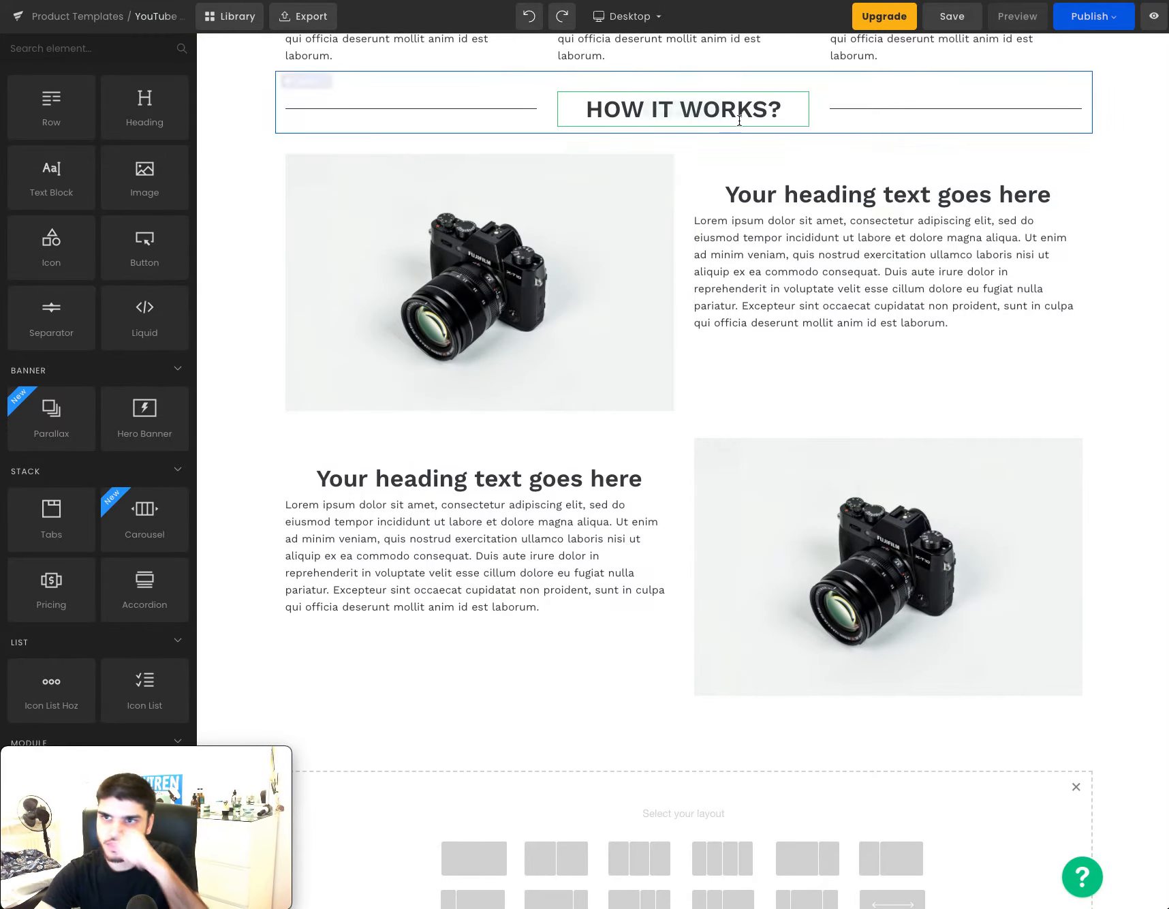
Replace the copied HOW IT WORKS? heading text with OUR HAPPY CUSTOMERS and reduce its font size to 29 px.
{"action": "double_click", "coordinate": [777, 113]}
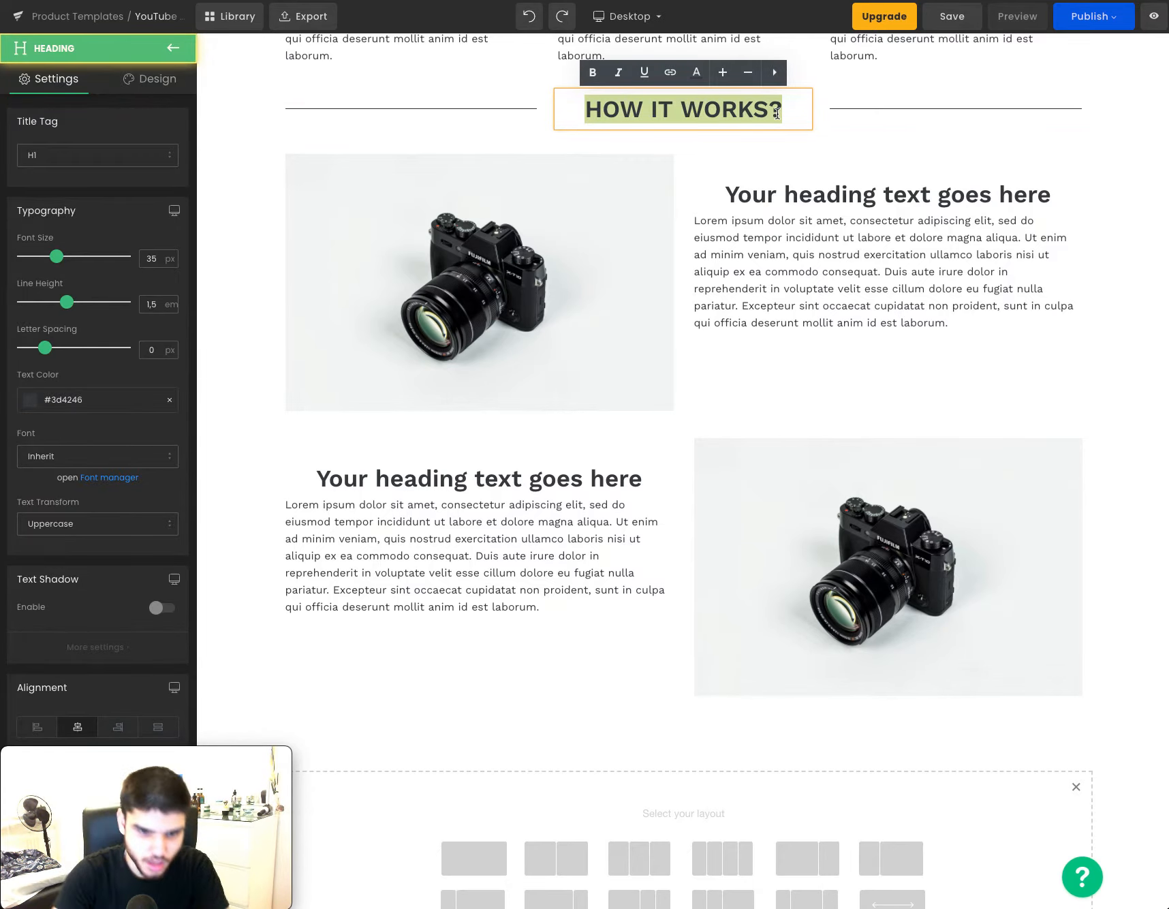
{"action": "type", "text": "OUR HAPPY CUS"}
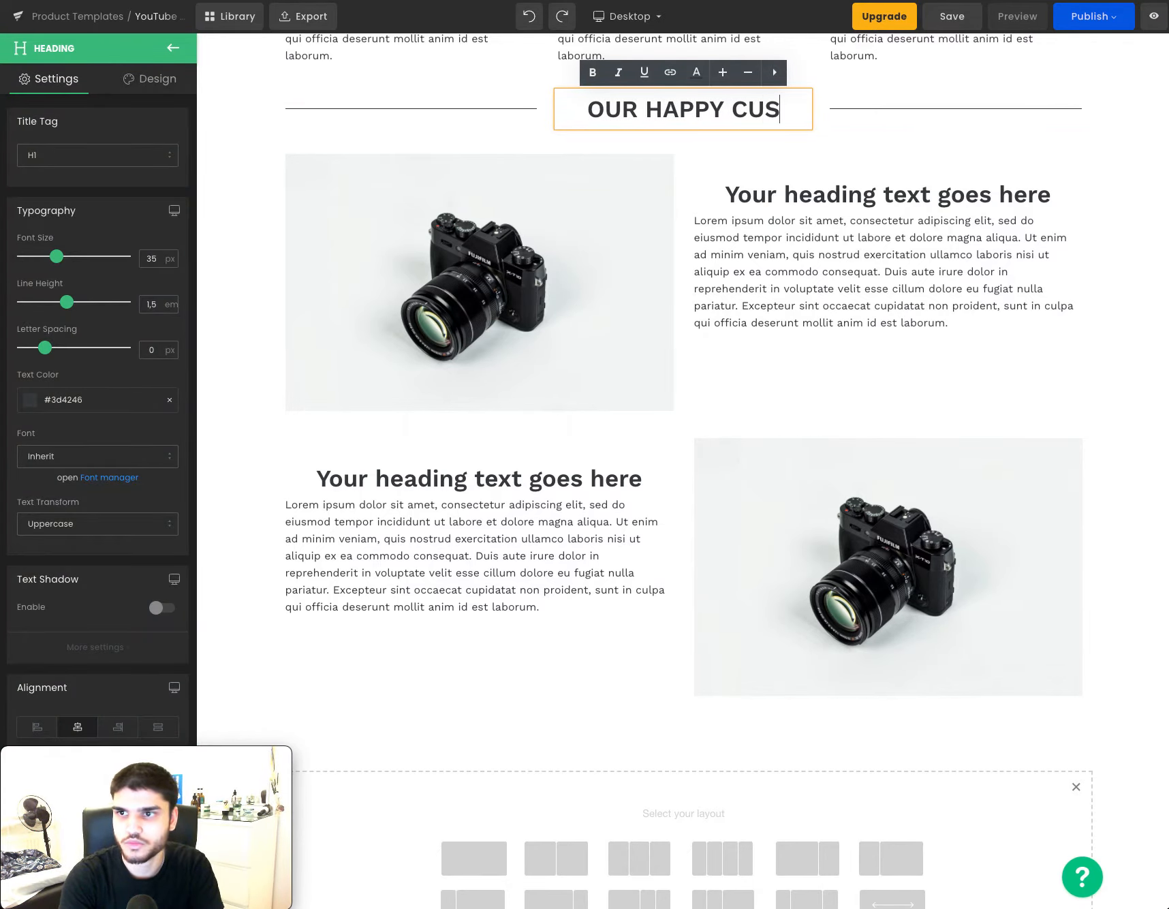
{"action": "type", "text": "TOMERS"}
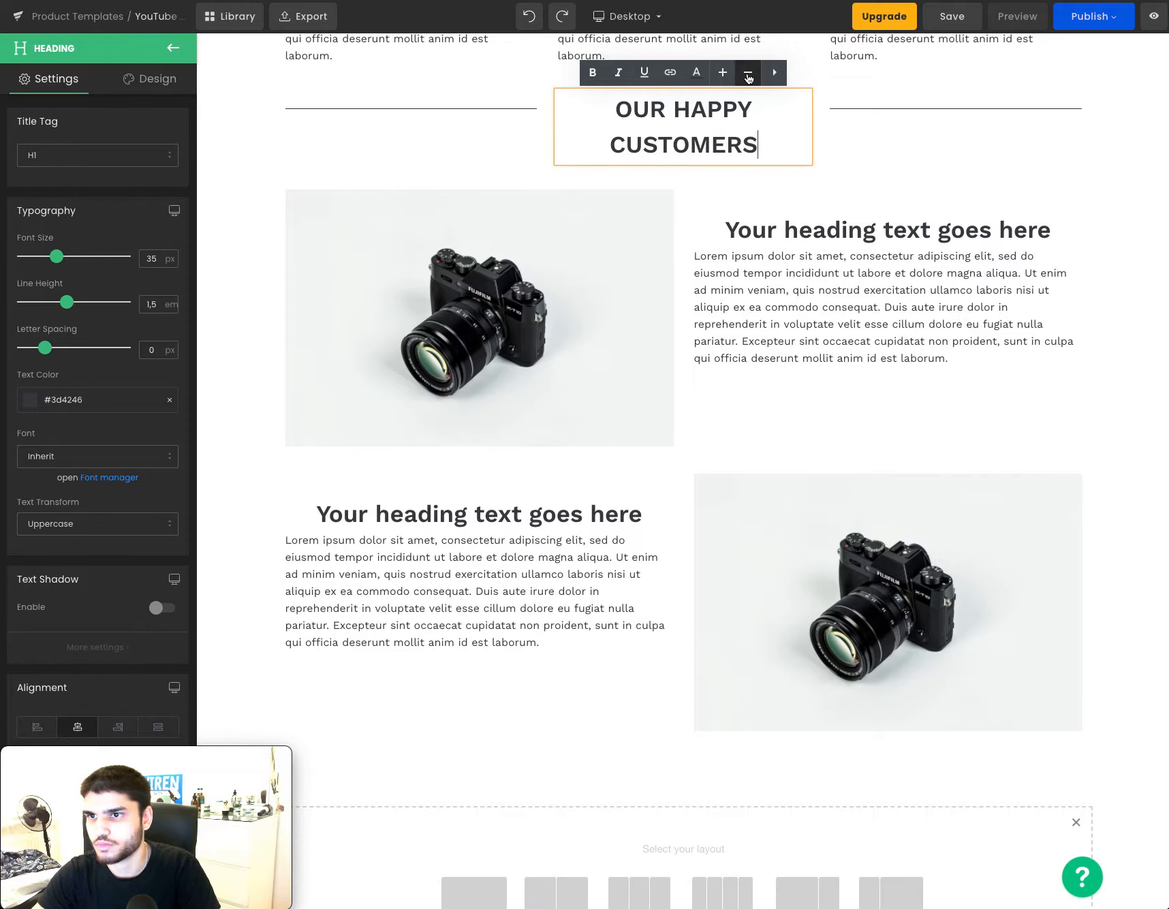
{"action": "left_click", "coordinate": [748, 73]}
{"action": "left_click", "coordinate": [748, 72]}
{"action": "left_click", "coordinate": [748, 72]}
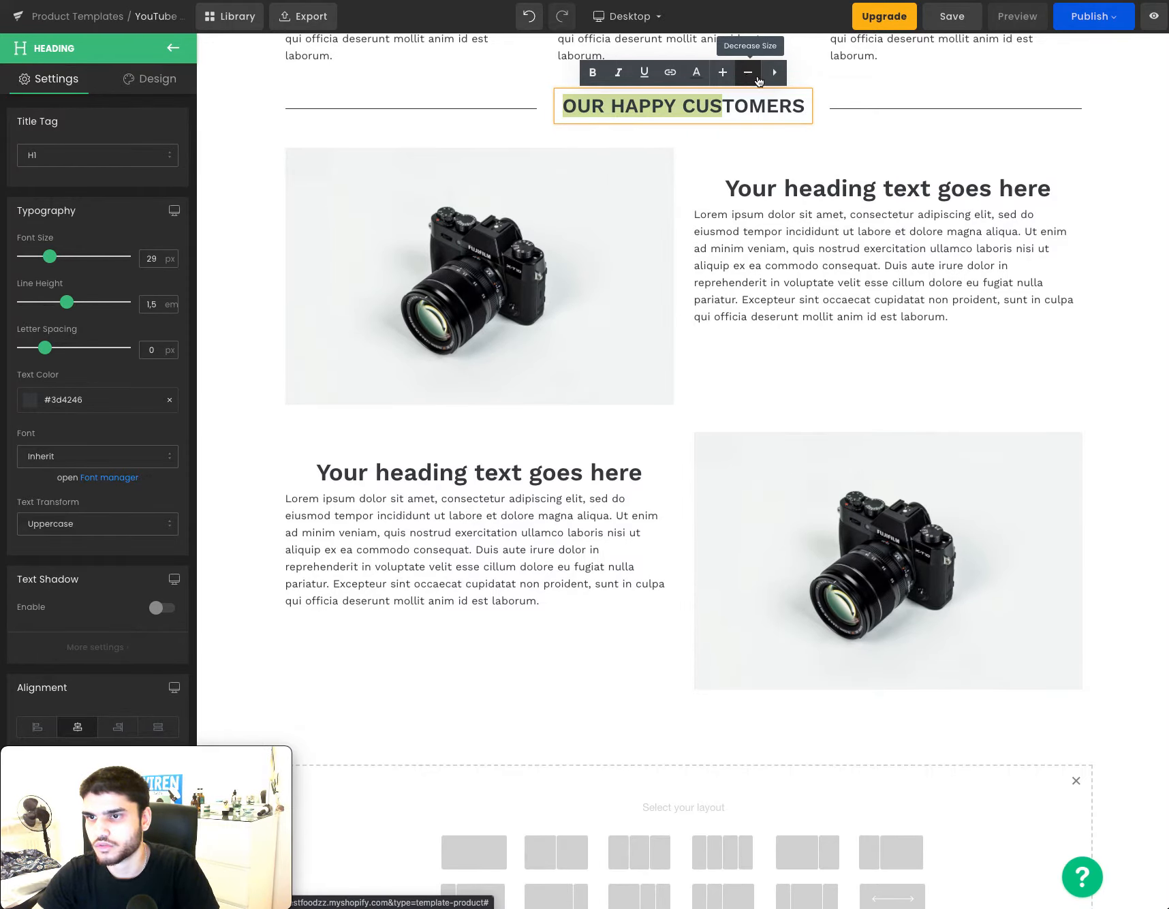
{"action": "left_click", "coordinate": [1143, 128]}
Reduce the AS SEEN ON heading's font size to 29 px.
{"action": "scroll", "coordinate": [1042, 169], "scroll_direction": "up", "scroll_amount": 2}
{"action": "scroll", "coordinate": [772, 216], "scroll_direction": "up", "scroll_amount": 9}
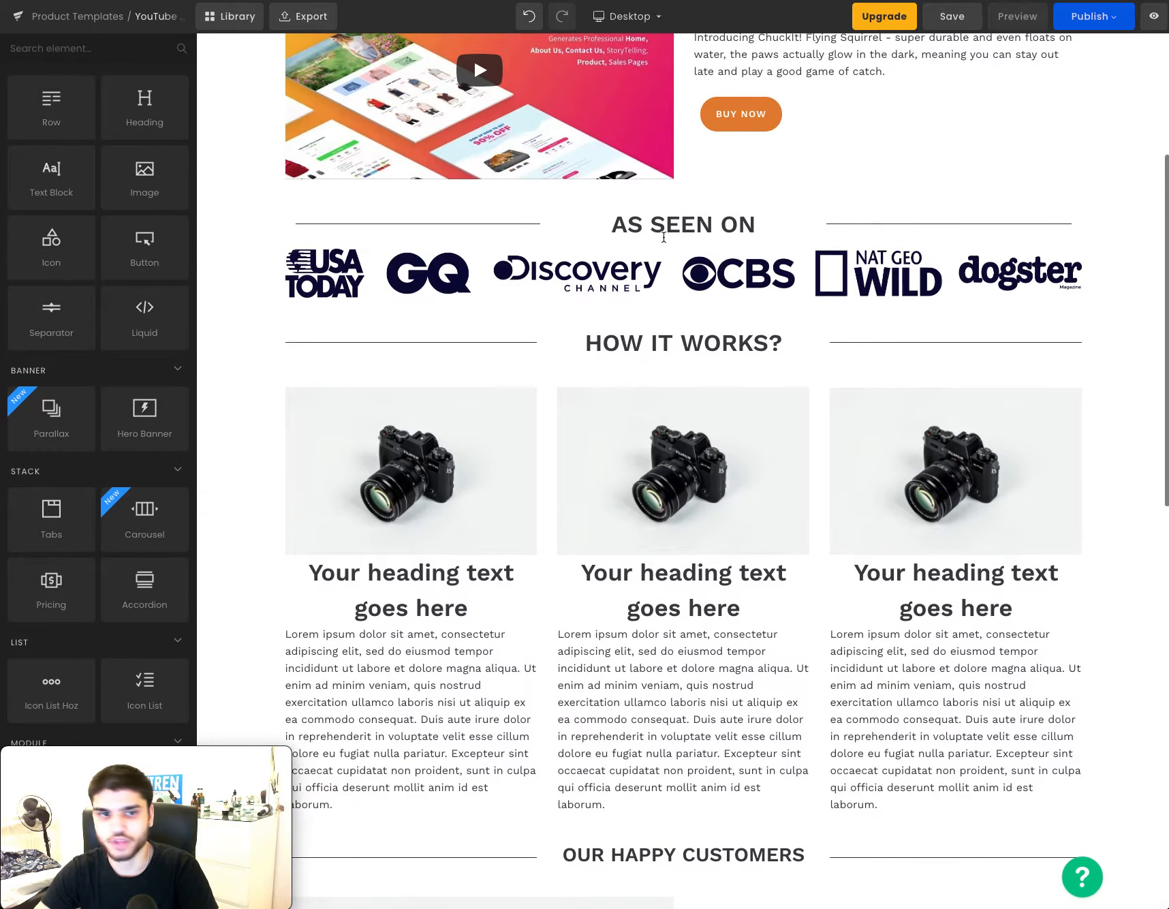
{"action": "scroll", "coordinate": [722, 225], "scroll_direction": "down", "scroll_amount": 9}
{"action": "scroll", "coordinate": [745, 272], "scroll_direction": "down", "scroll_amount": 3}
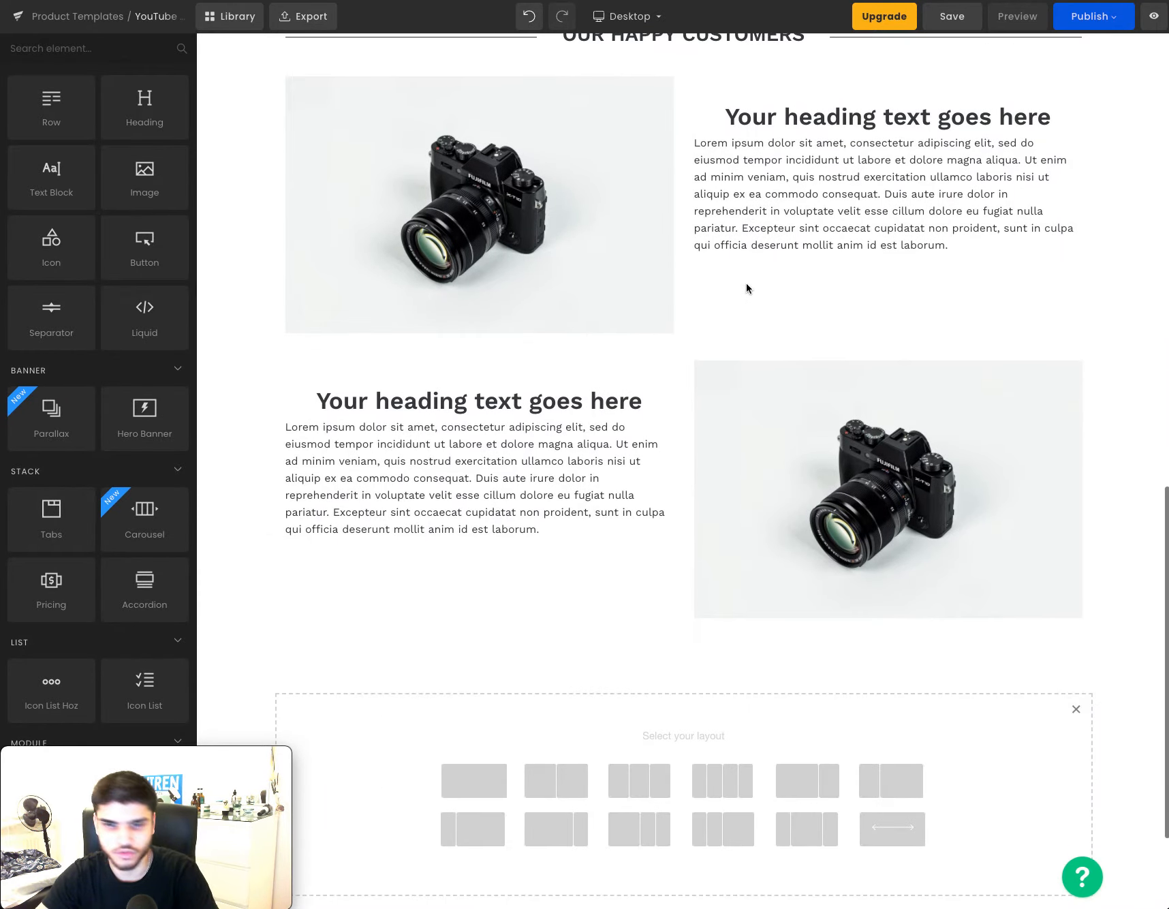
{"action": "scroll", "coordinate": [731, 281], "scroll_direction": "up", "scroll_amount": 12}
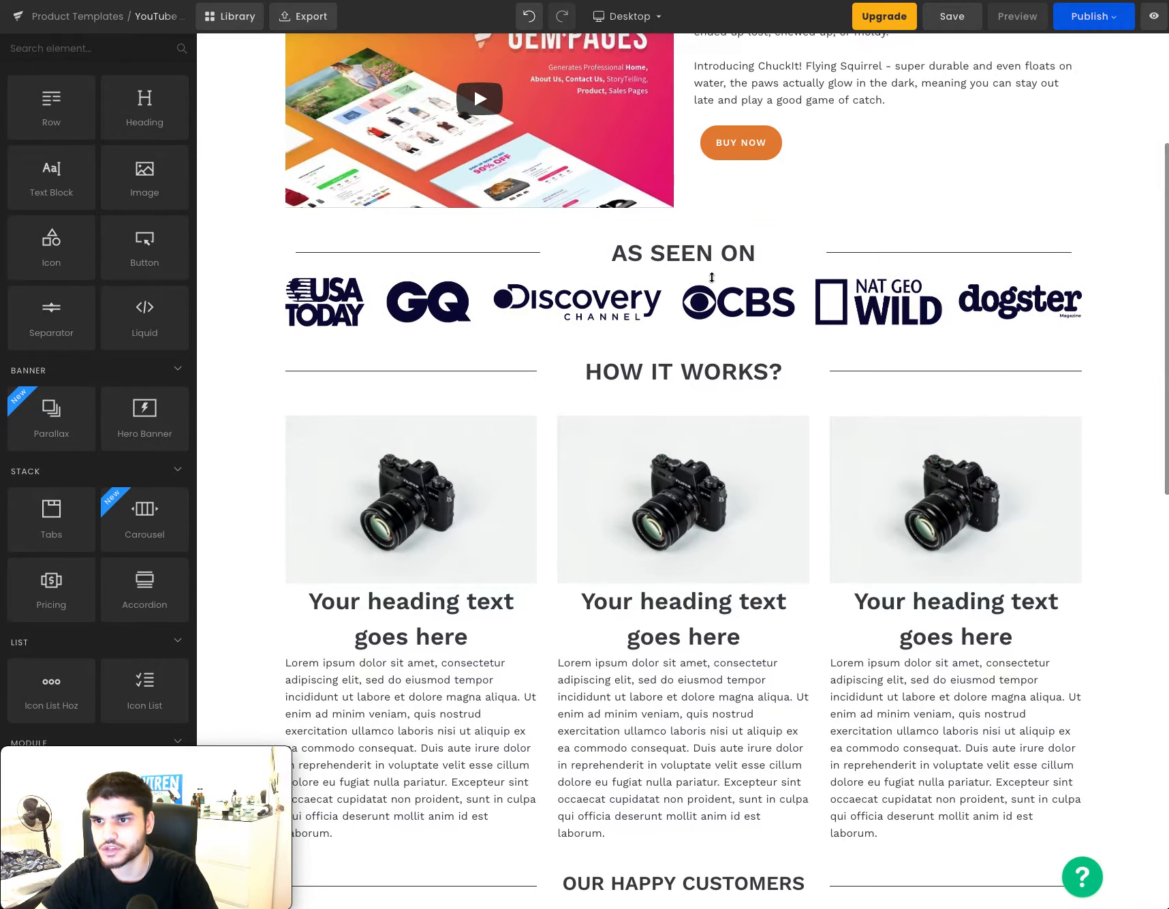
{"action": "left_click", "coordinate": [723, 254]}
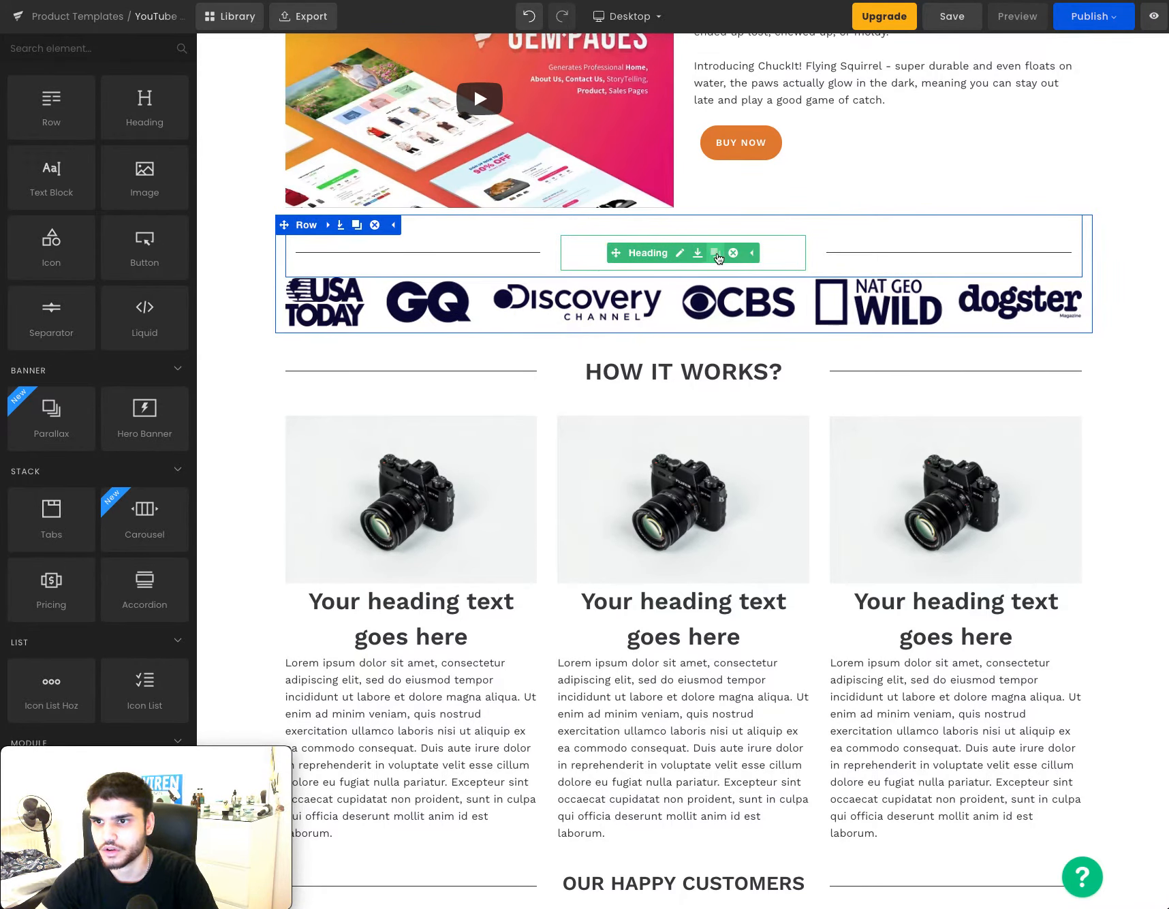
{"action": "left_click", "coordinate": [605, 259]}
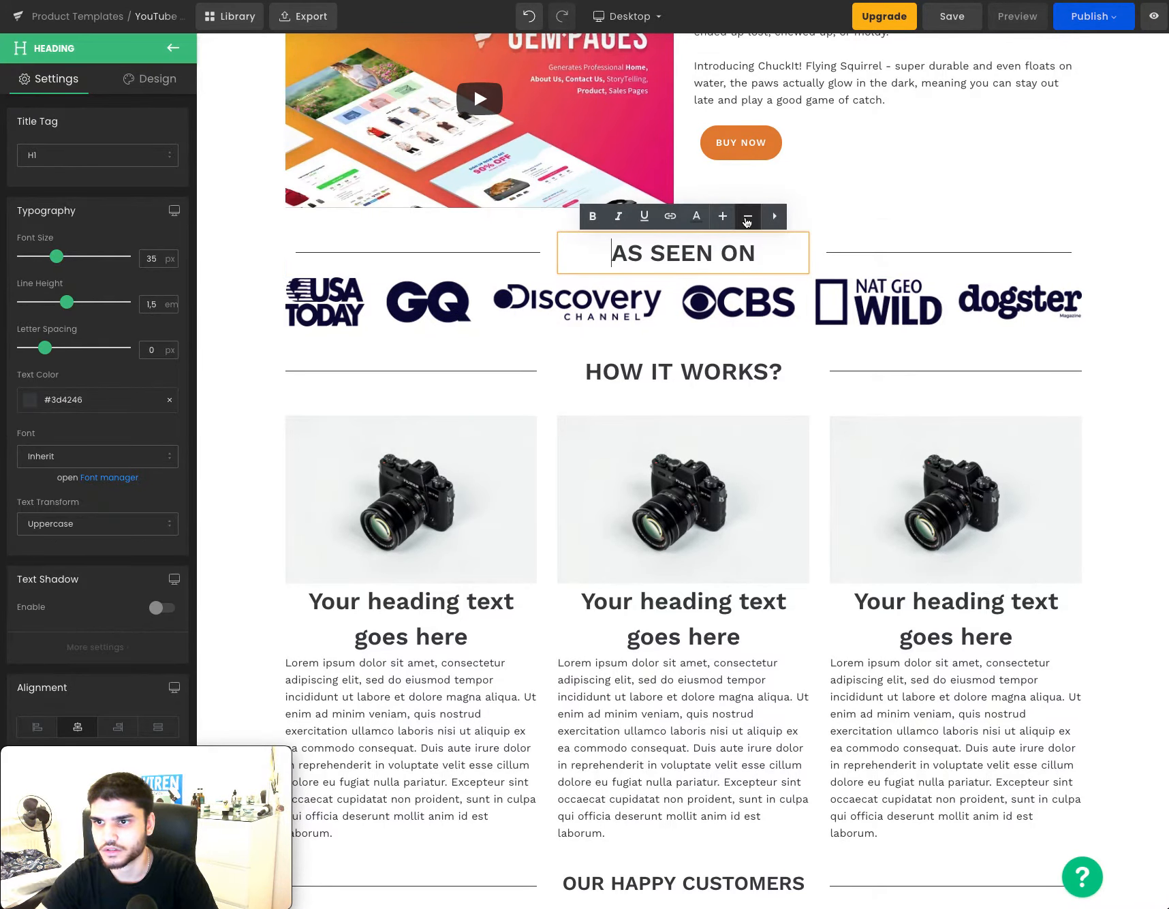
{"action": "left_click", "coordinate": [747, 217]}
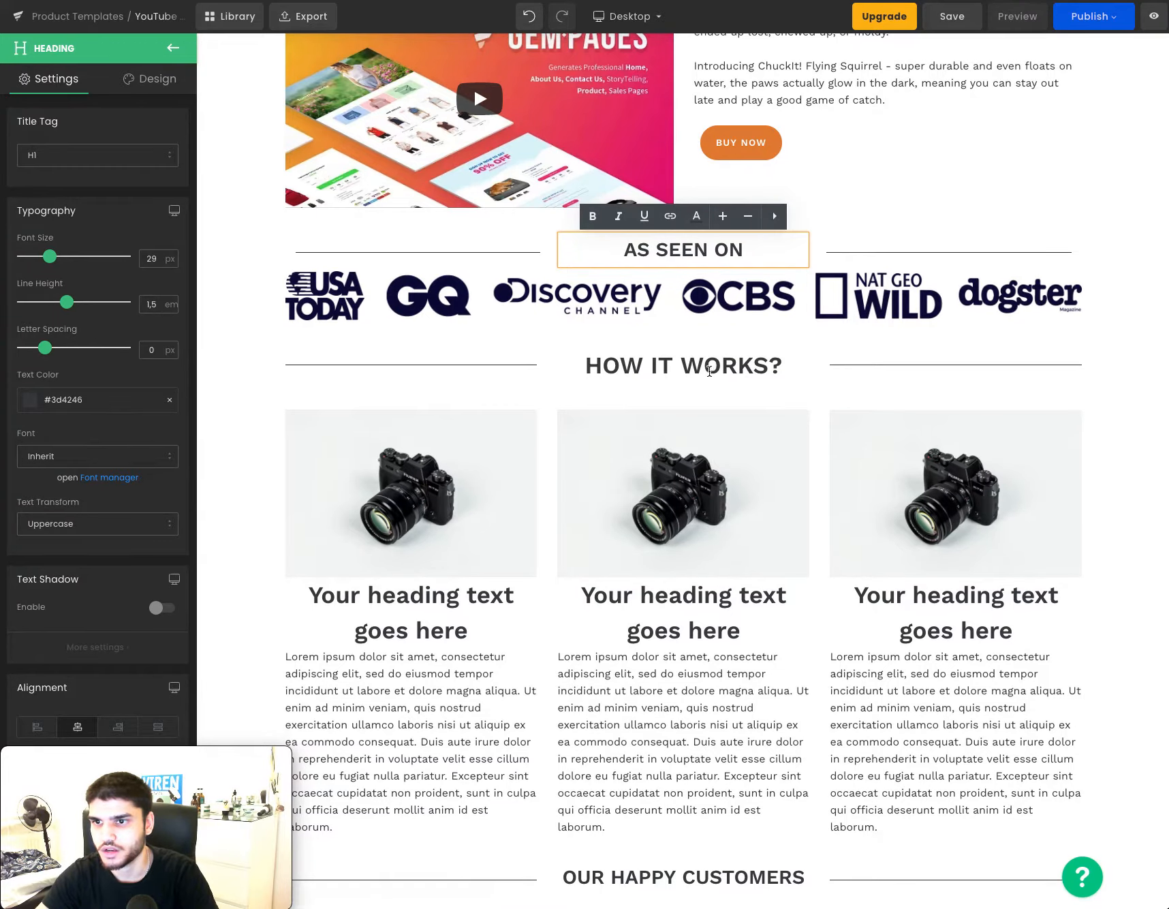
Reduce the HOW IT WORKS? heading's font size to 29 px.
{"action": "left_click", "coordinate": [628, 373]}
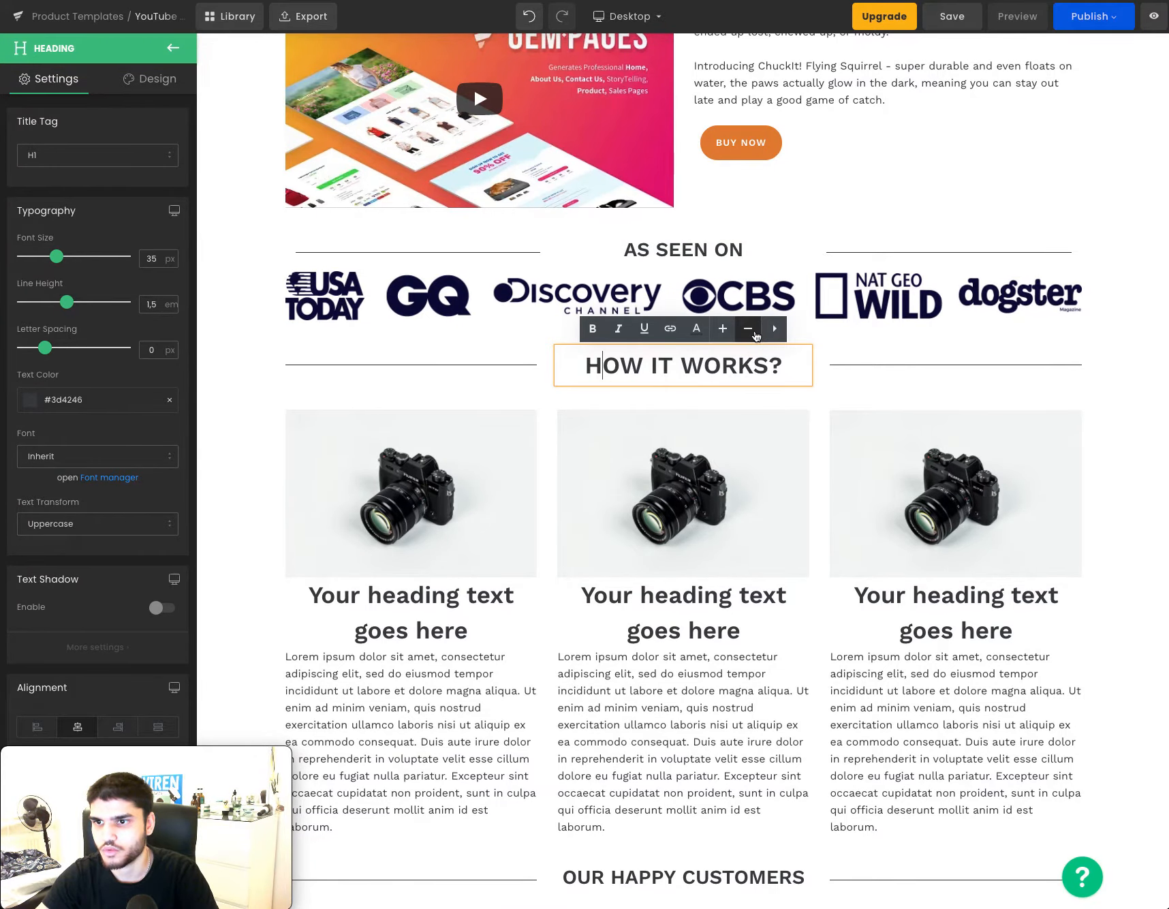
{"action": "left_click", "coordinate": [747, 330]}
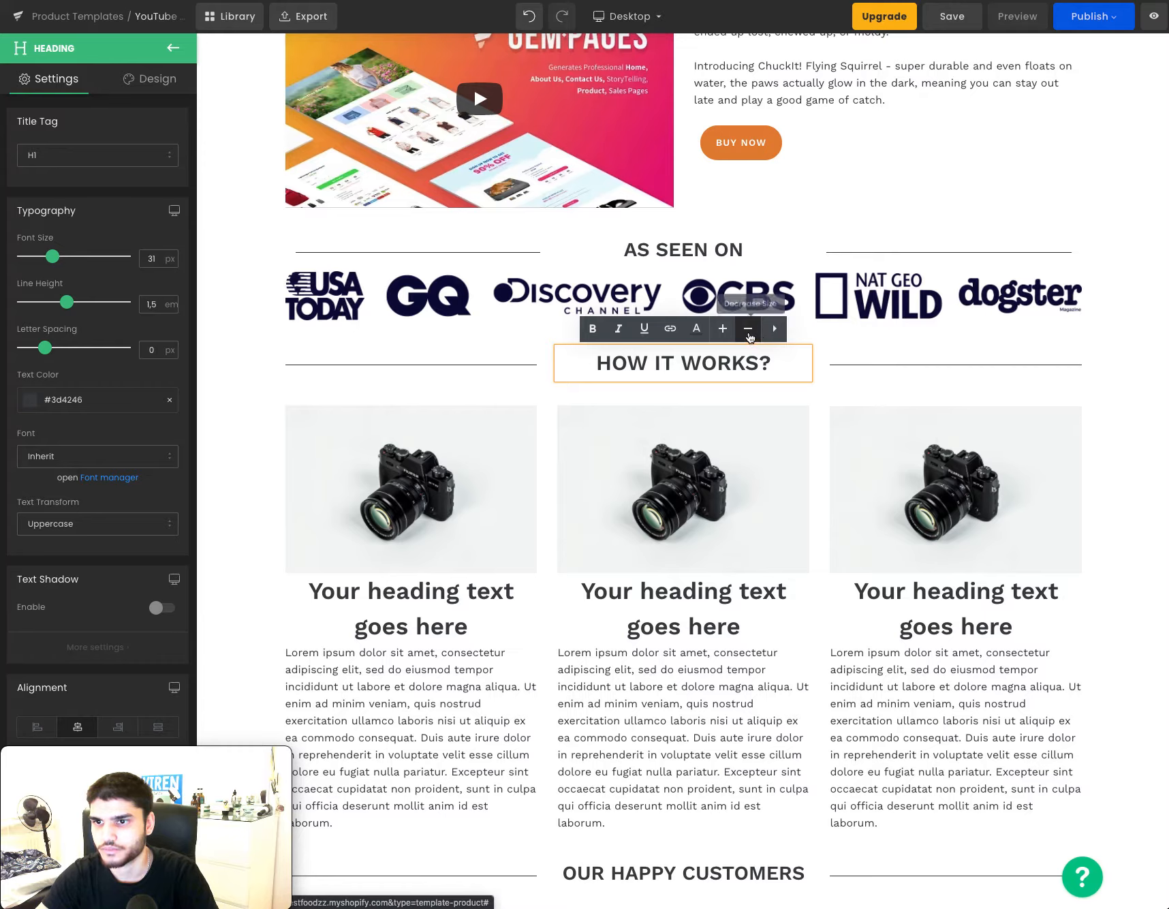
{"action": "left_click", "coordinate": [748, 330]}
Review the HOW IT WORKS? columns and the alternating OUR HAPPY CUSTOMERS rows down to the end of the page.
{"action": "scroll", "coordinate": [874, 367], "scroll_direction": "down", "scroll_amount": 7}
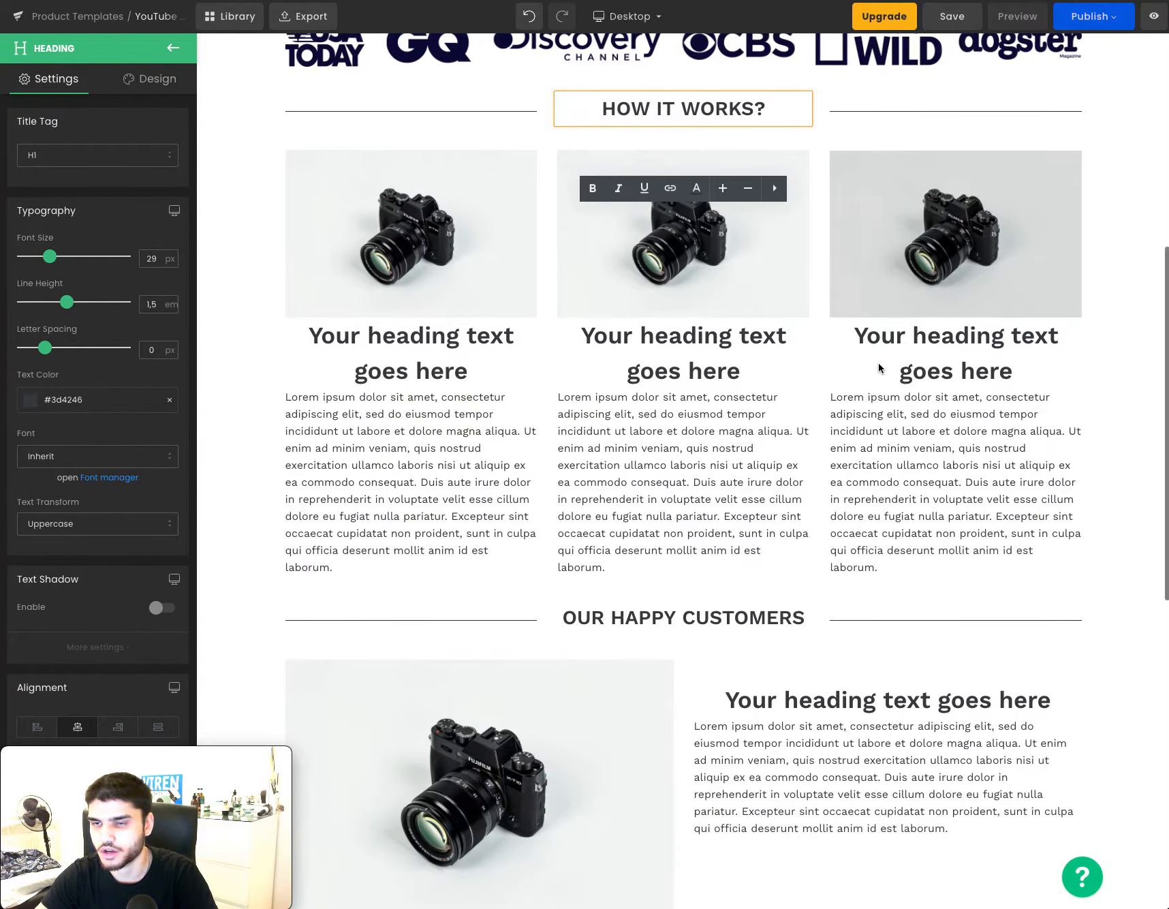
{"action": "scroll", "coordinate": [878, 368], "scroll_direction": "down", "scroll_amount": 7}
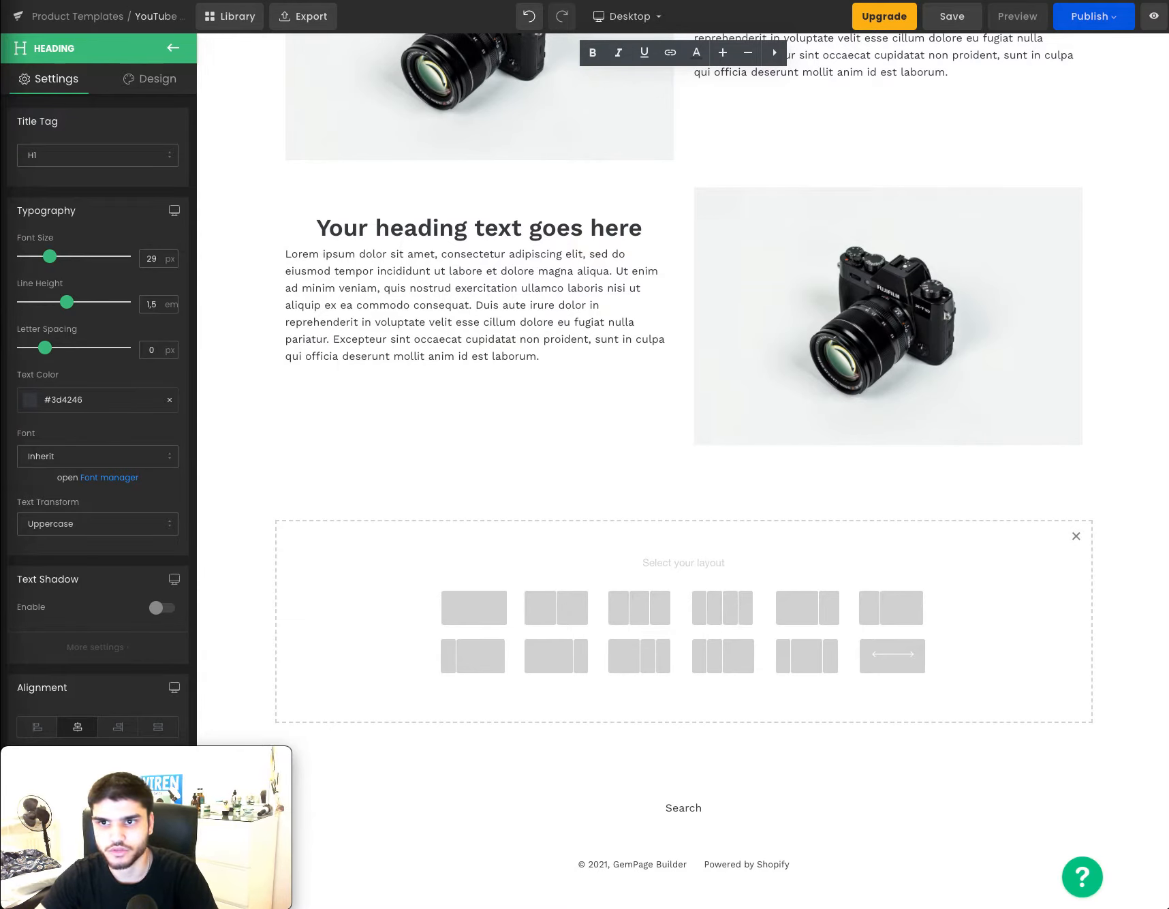
{"action": "scroll", "coordinate": [412, 307], "scroll_direction": "up", "scroll_amount": 2}
{"action": "scroll", "coordinate": [538, 239], "scroll_direction": "up", "scroll_amount": 3}
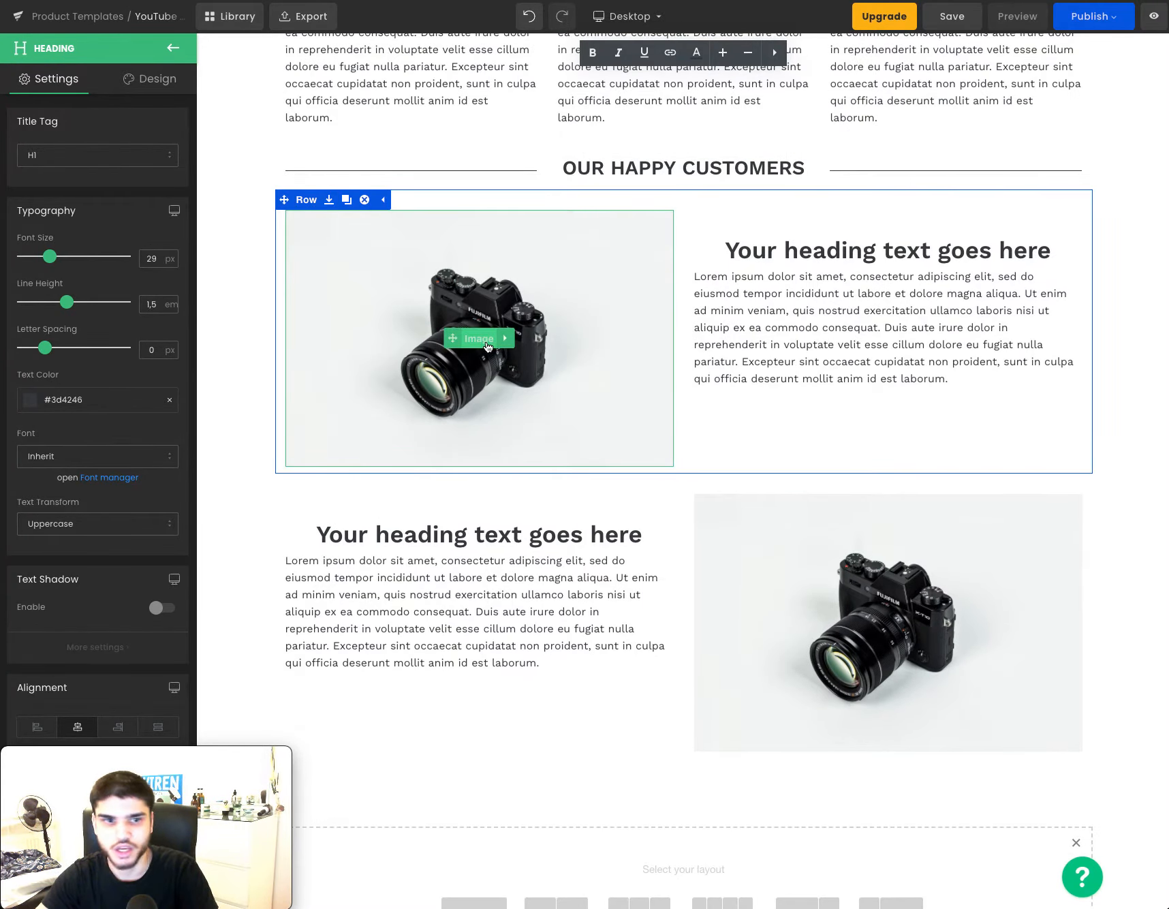
{"action": "left_click", "coordinate": [488, 346]}
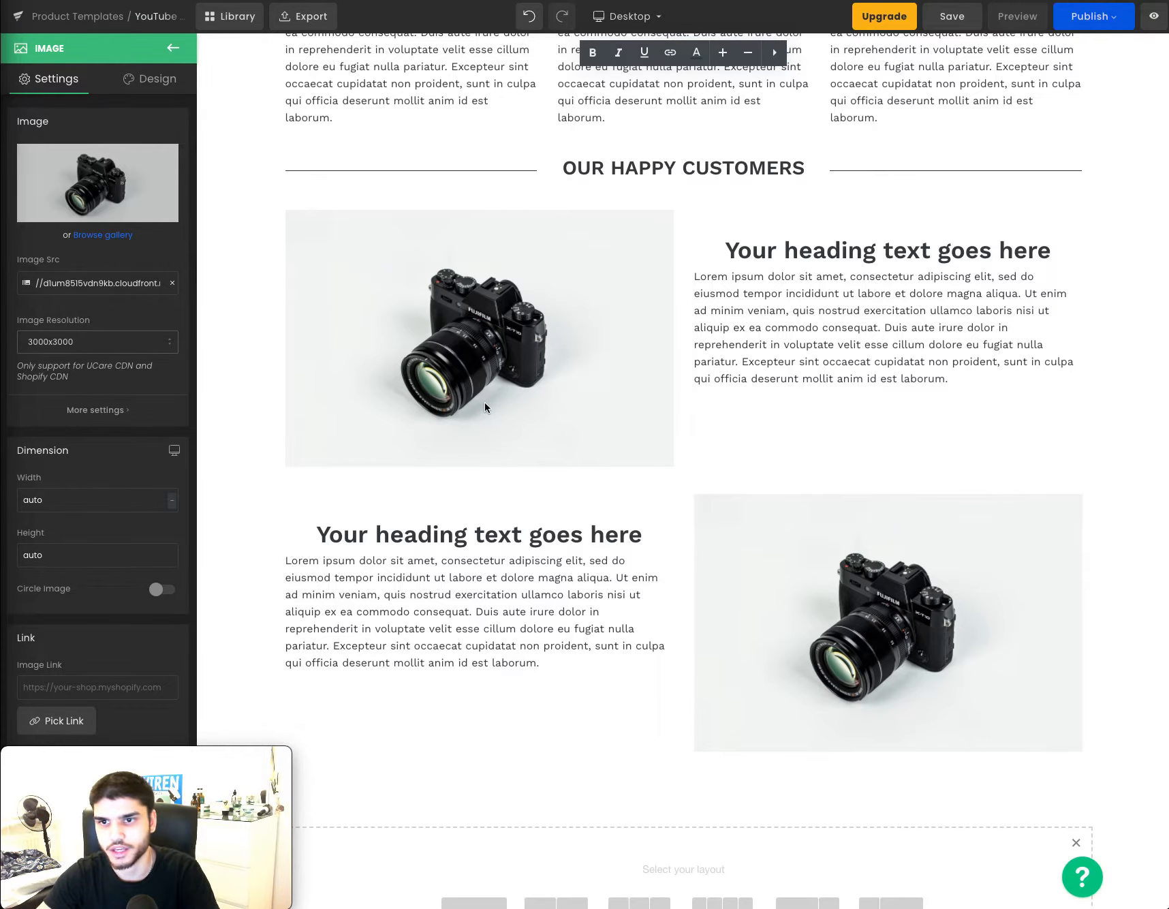
{"action": "scroll", "coordinate": [484, 407], "scroll_direction": "down", "scroll_amount": 5}
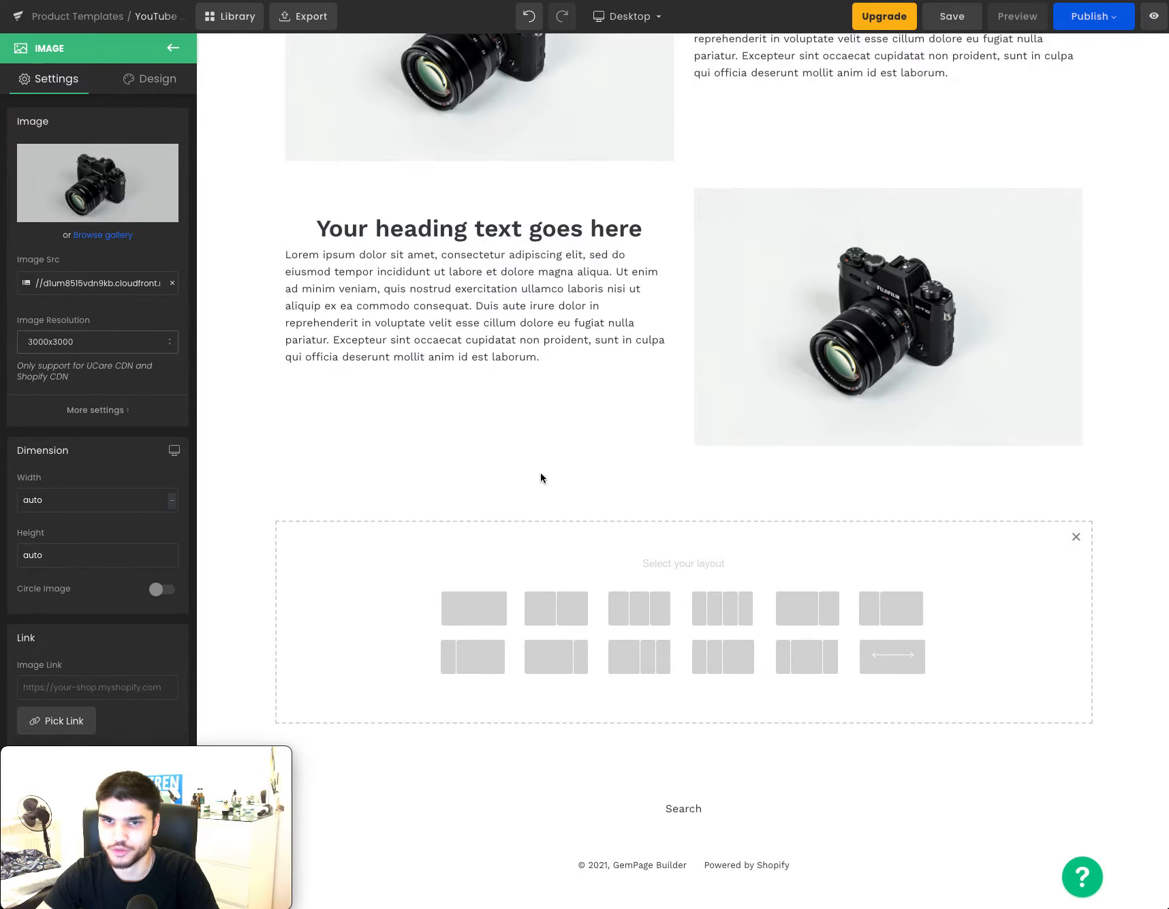
{"action": "scroll", "coordinate": [586, 401], "scroll_direction": "up", "scroll_amount": 1}
{"action": "scroll", "coordinate": [627, 325], "scroll_direction": "up", "scroll_amount": 3}
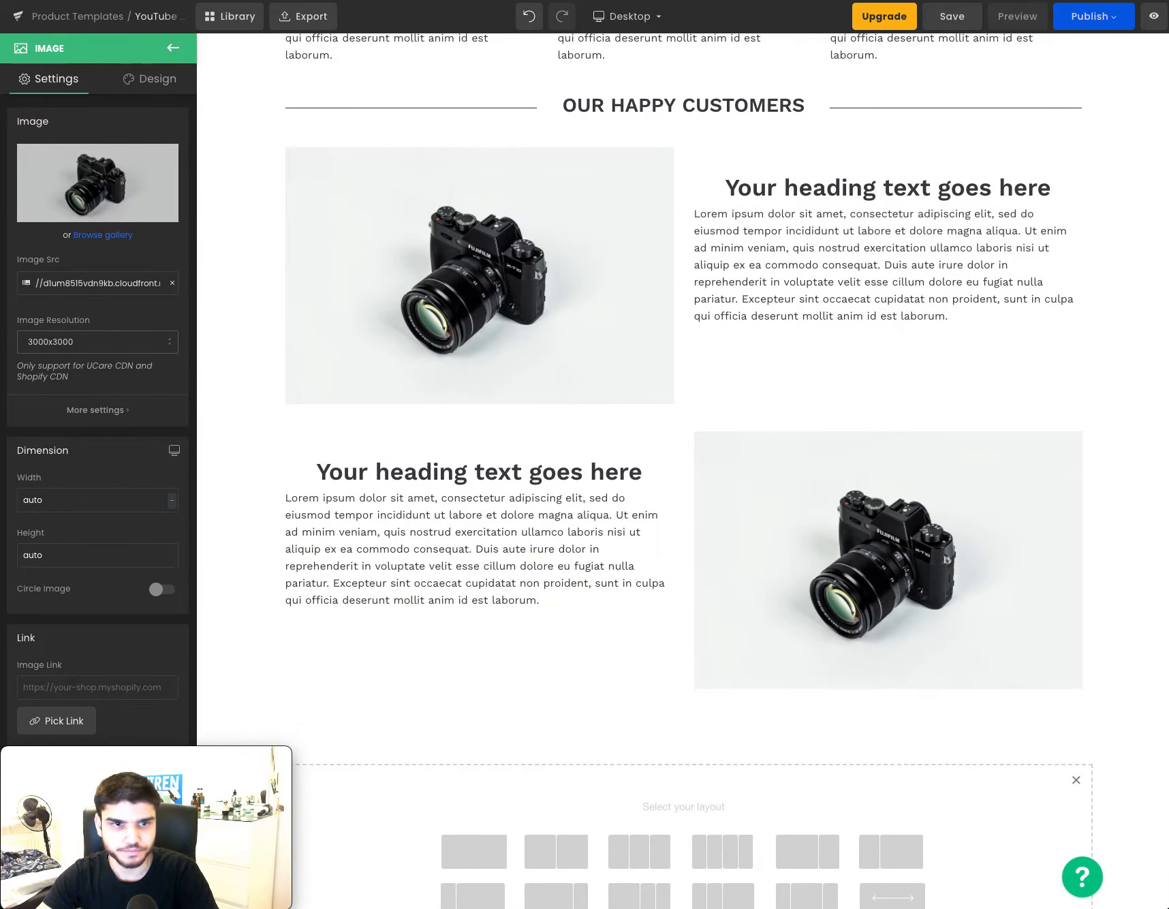
{"action": "scroll", "coordinate": [626, 331], "scroll_direction": "up", "scroll_amount": 6}
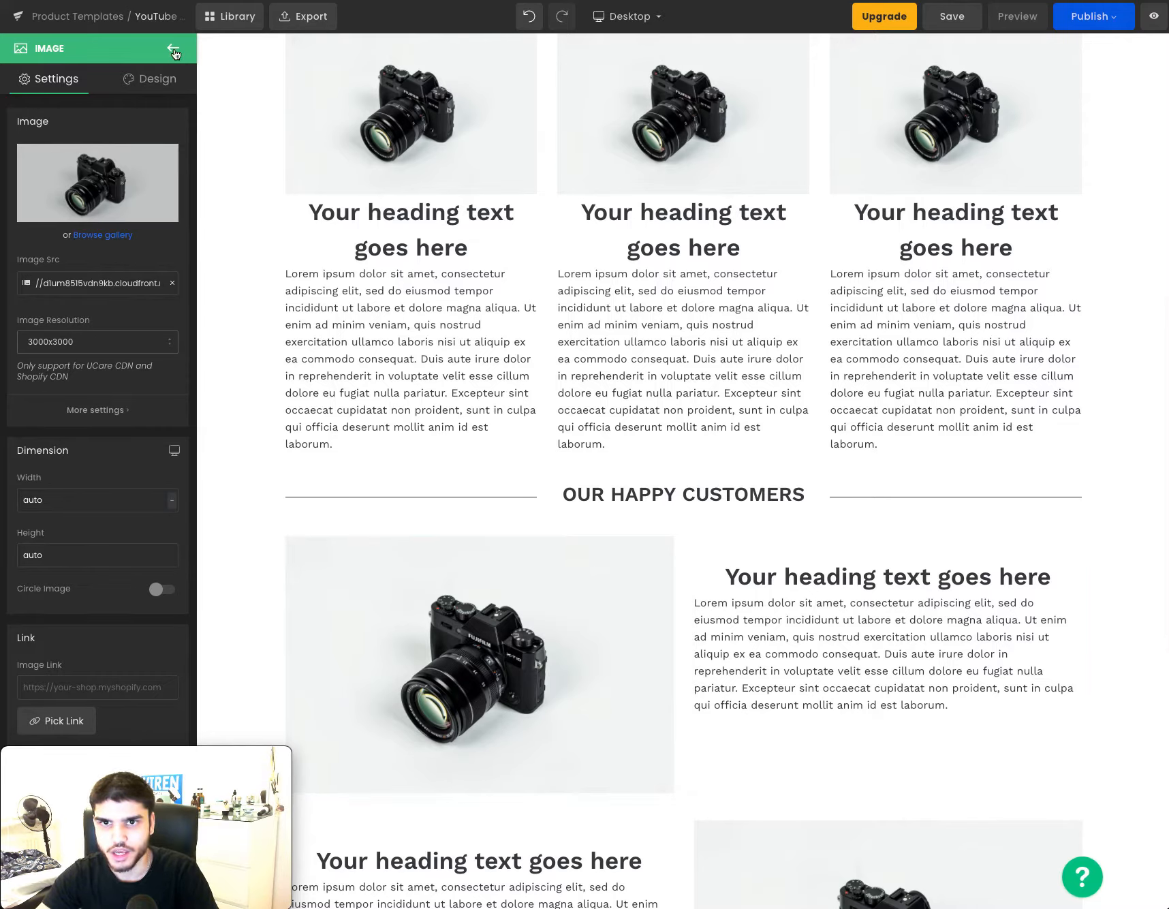
Add an Icon element above the heading in the upper OUR HAPPY CUSTOMERS row and change it to the solid star.
{"action": "left_click", "coordinate": [173, 51]}
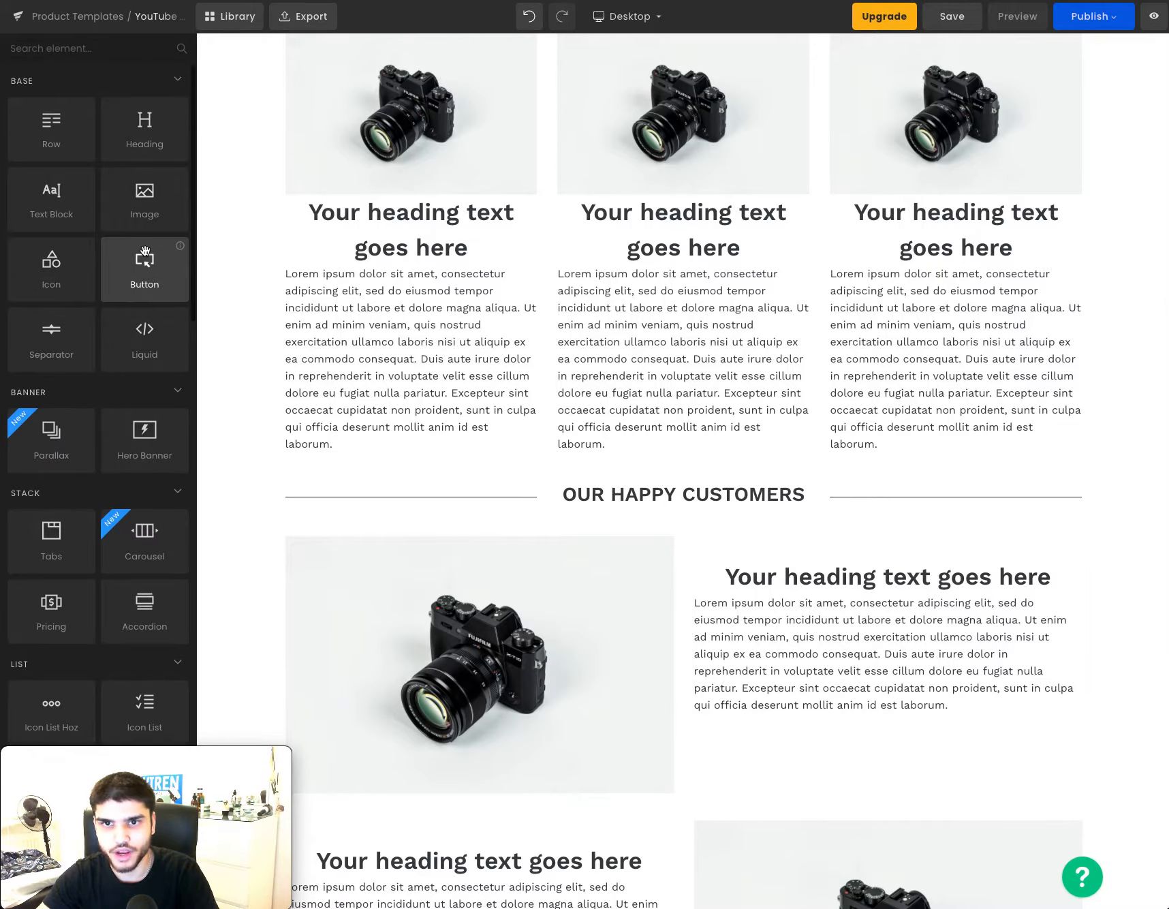
{"action": "scroll", "coordinate": [100, 334], "scroll_direction": "down", "scroll_amount": 1}
{"action": "left_click_drag", "start_coordinate": [52, 237], "coordinate": [745, 557]}
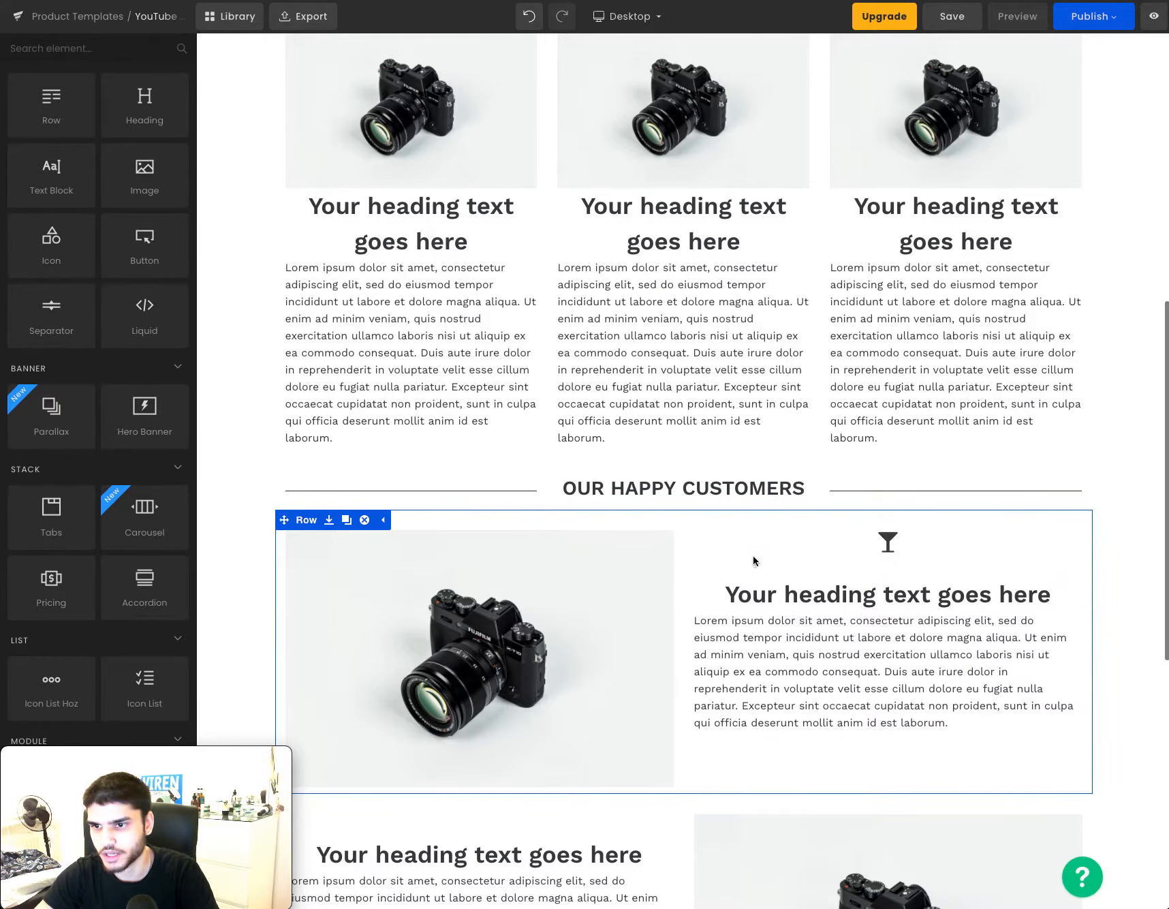
{"action": "left_click", "coordinate": [887, 542]}
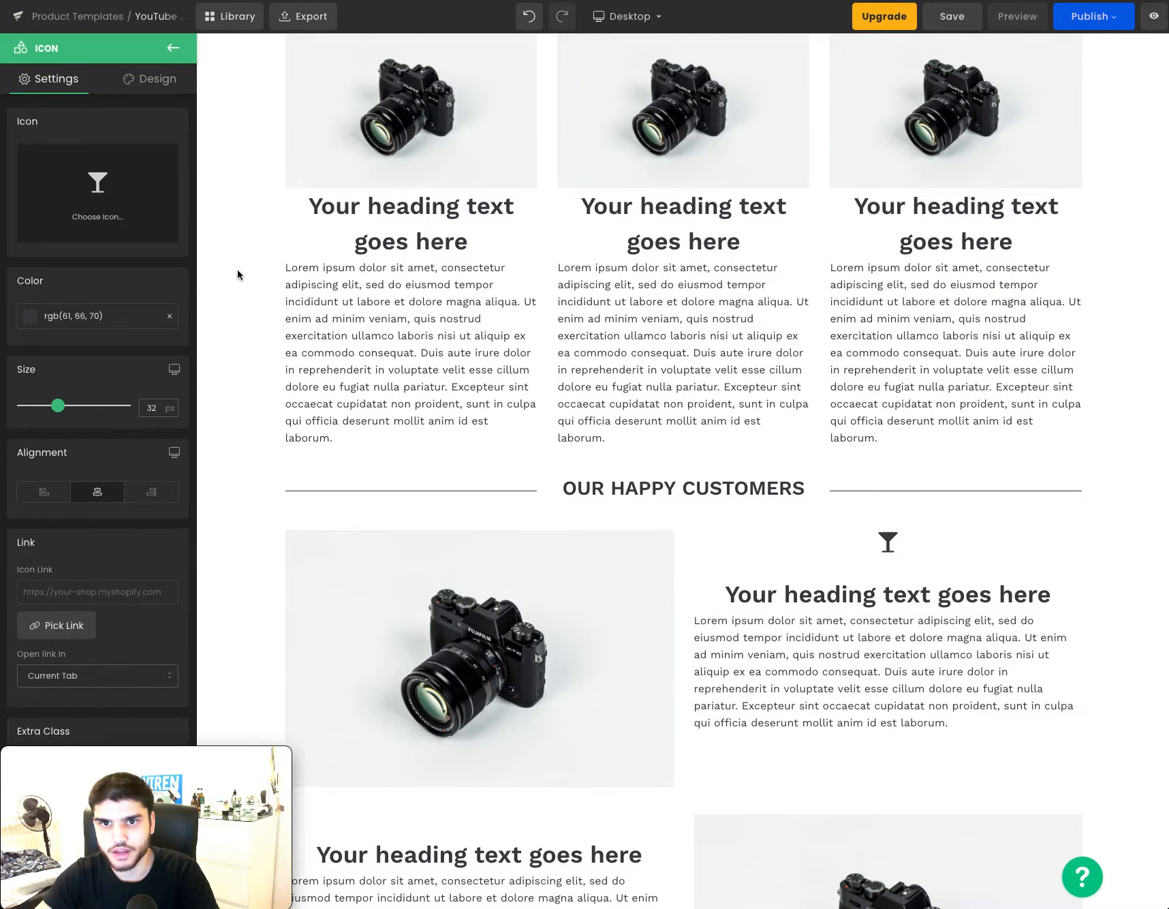
{"action": "left_click", "coordinate": [119, 221]}
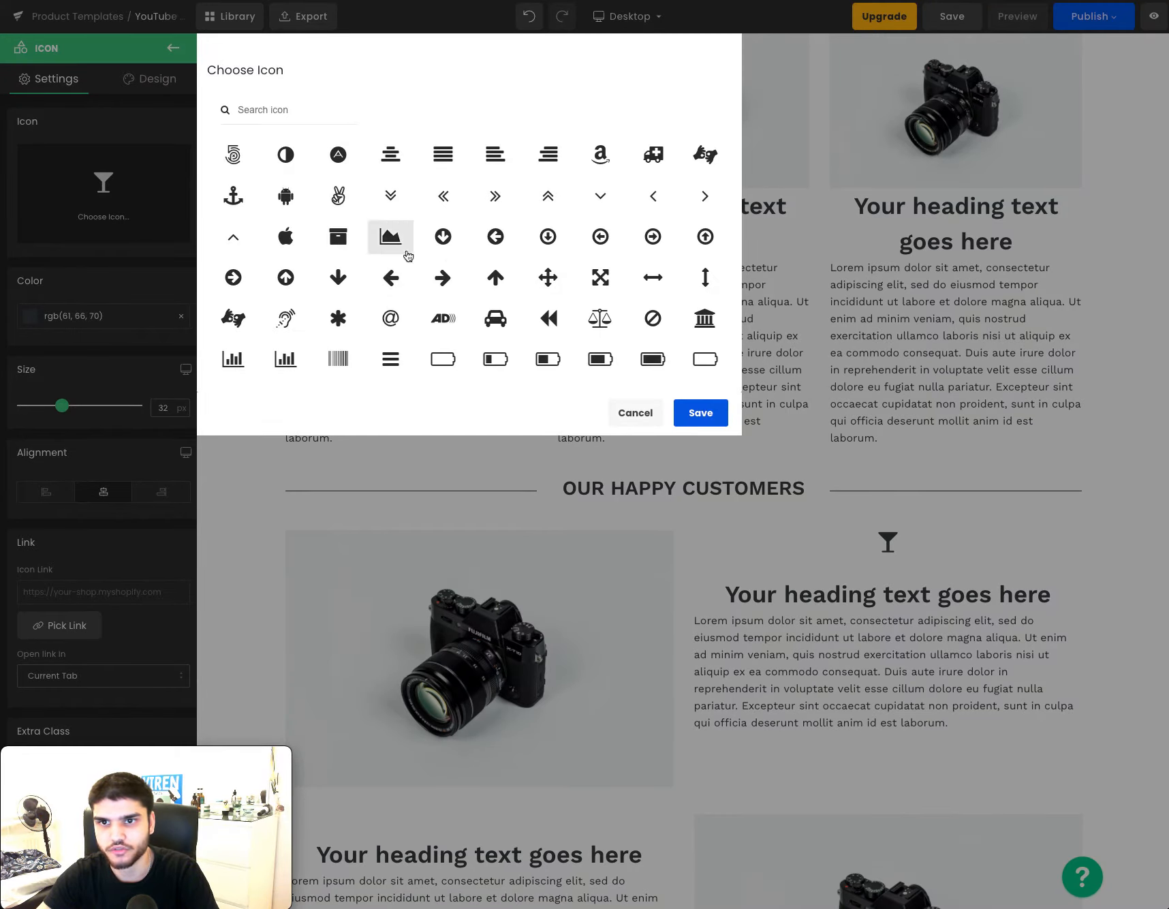
{"action": "type", "text": "star"}
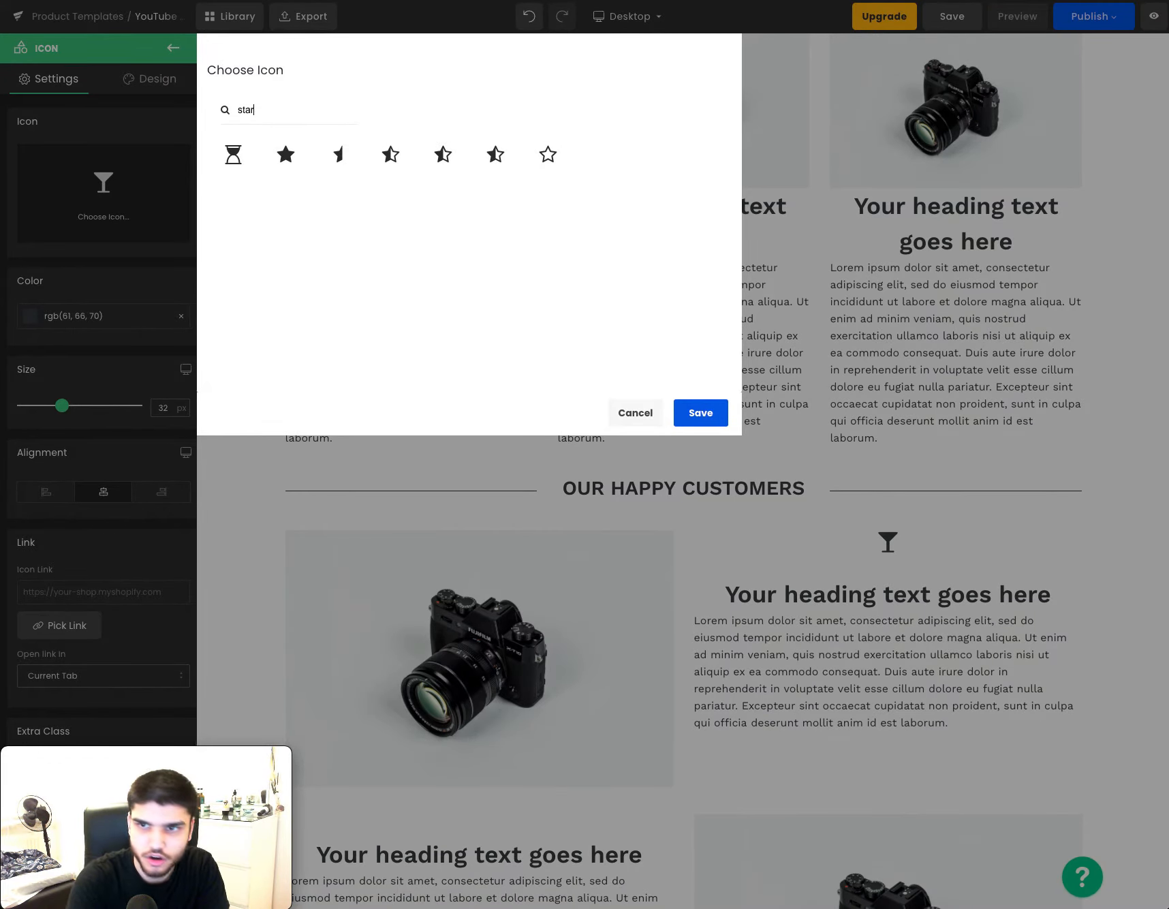
{"action": "left_click", "coordinate": [285, 157]}
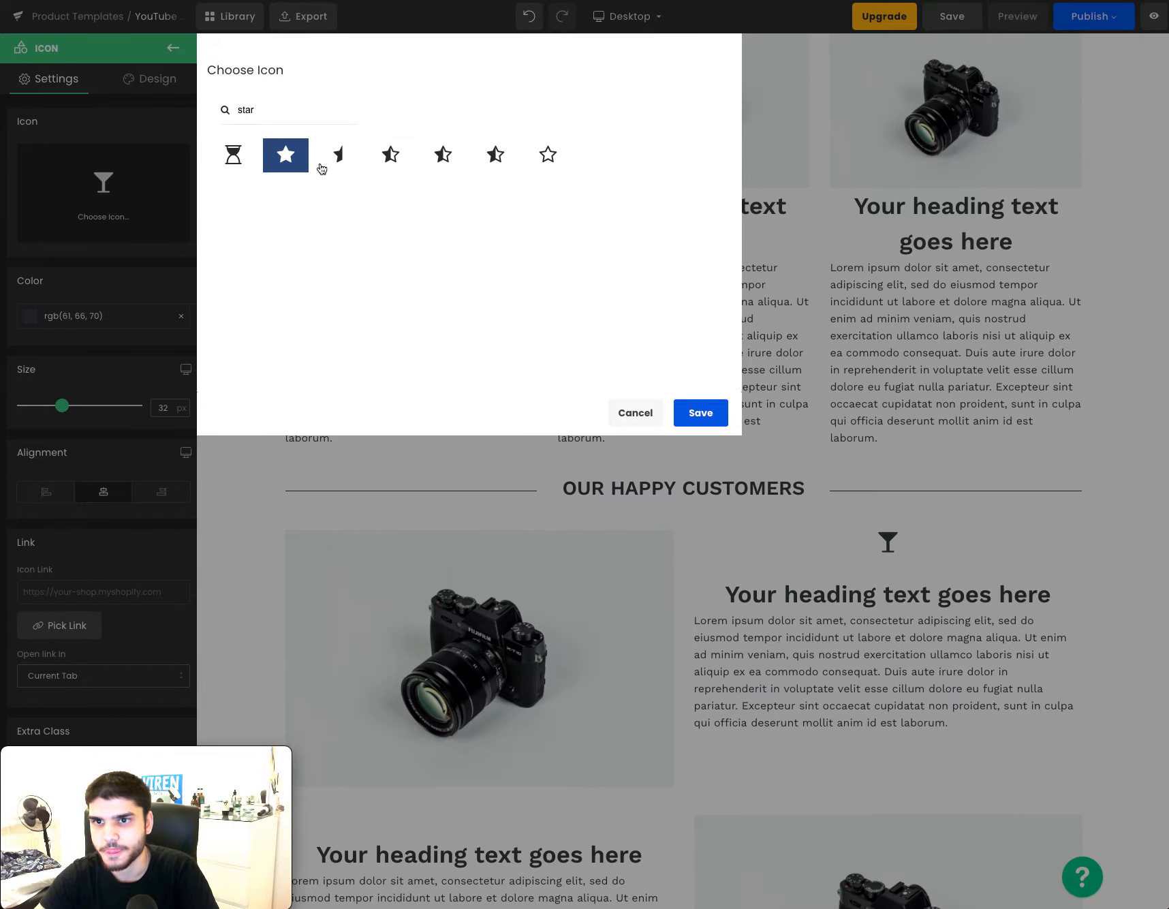
{"action": "left_click", "coordinate": [709, 411]}
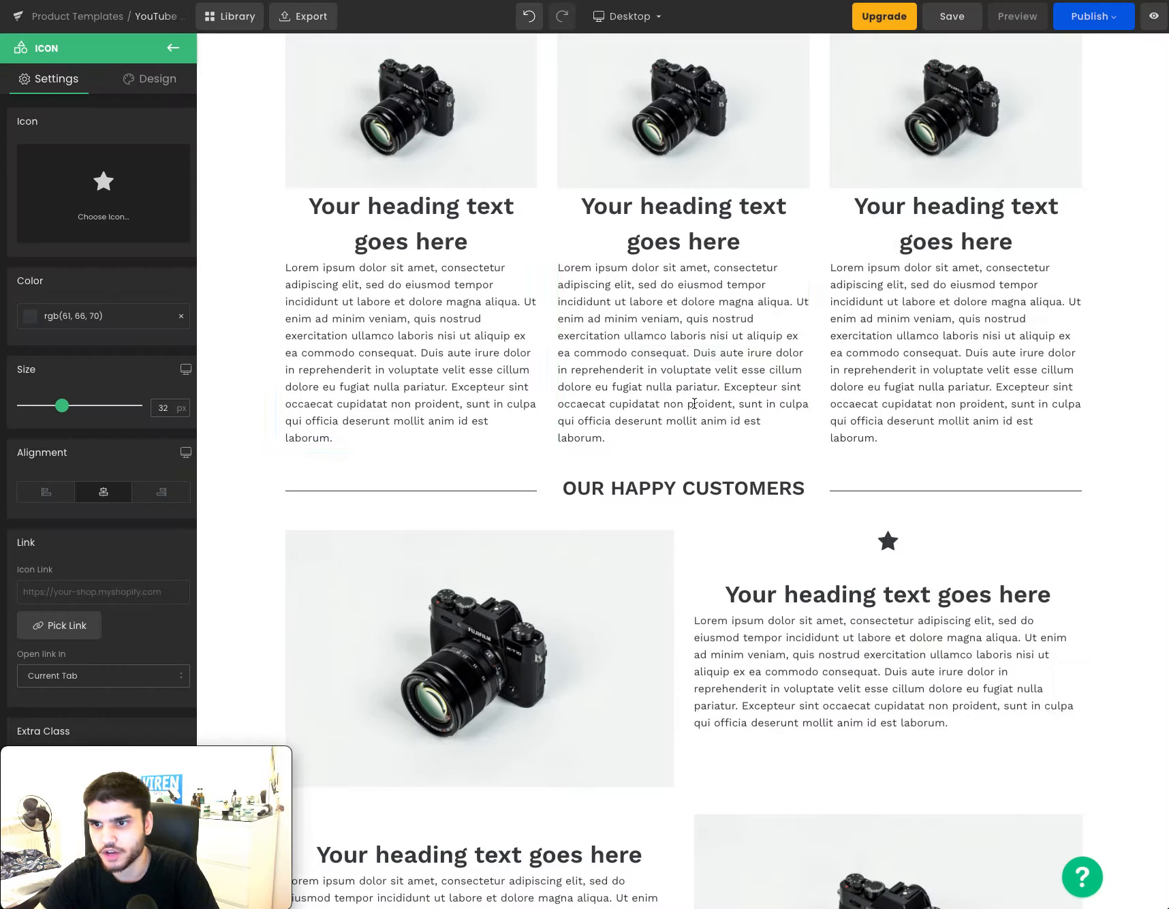
Duplicate the star icon to make four stars above the heading in the upper customer row.
{"action": "left_click", "coordinate": [905, 546]}
{"action": "left_click", "coordinate": [905, 545]}
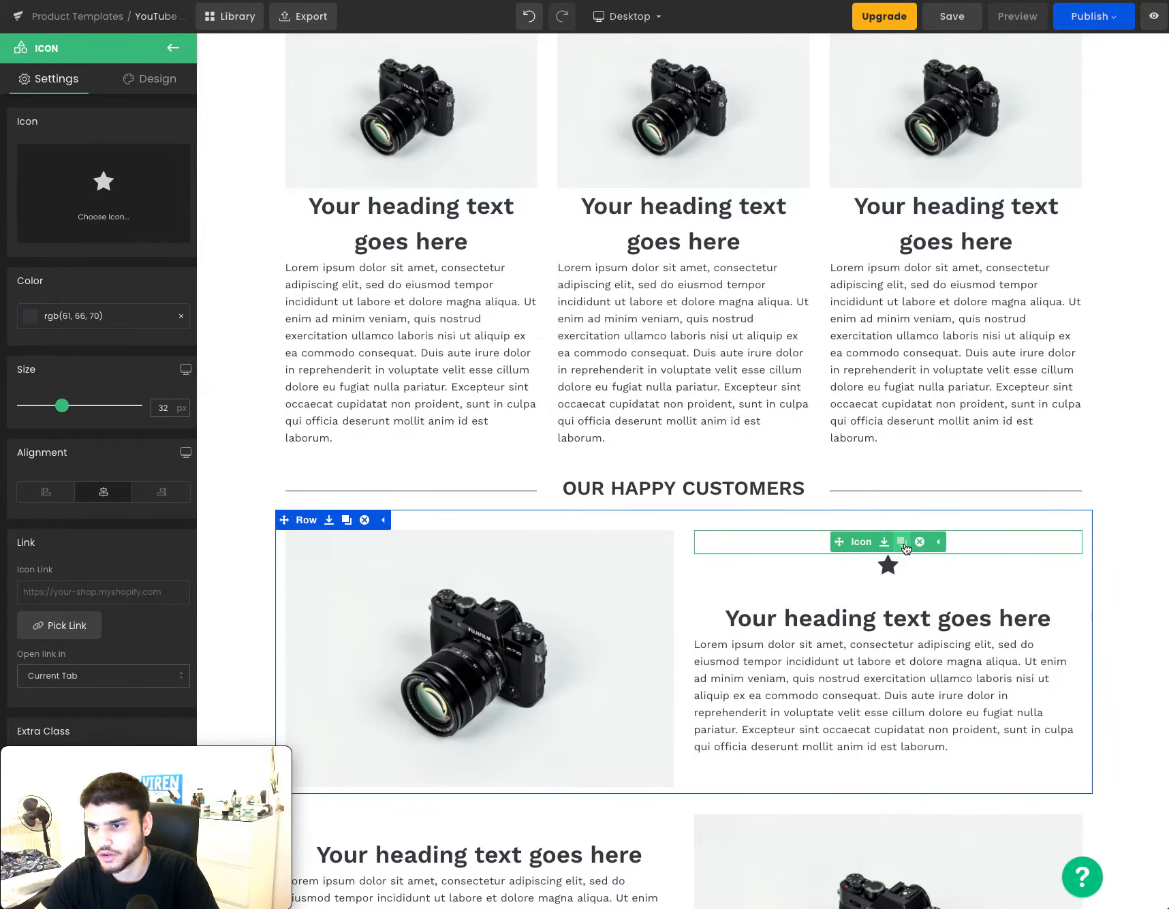
{"action": "left_click", "coordinate": [905, 545]}
{"action": "left_click", "coordinate": [905, 546]}
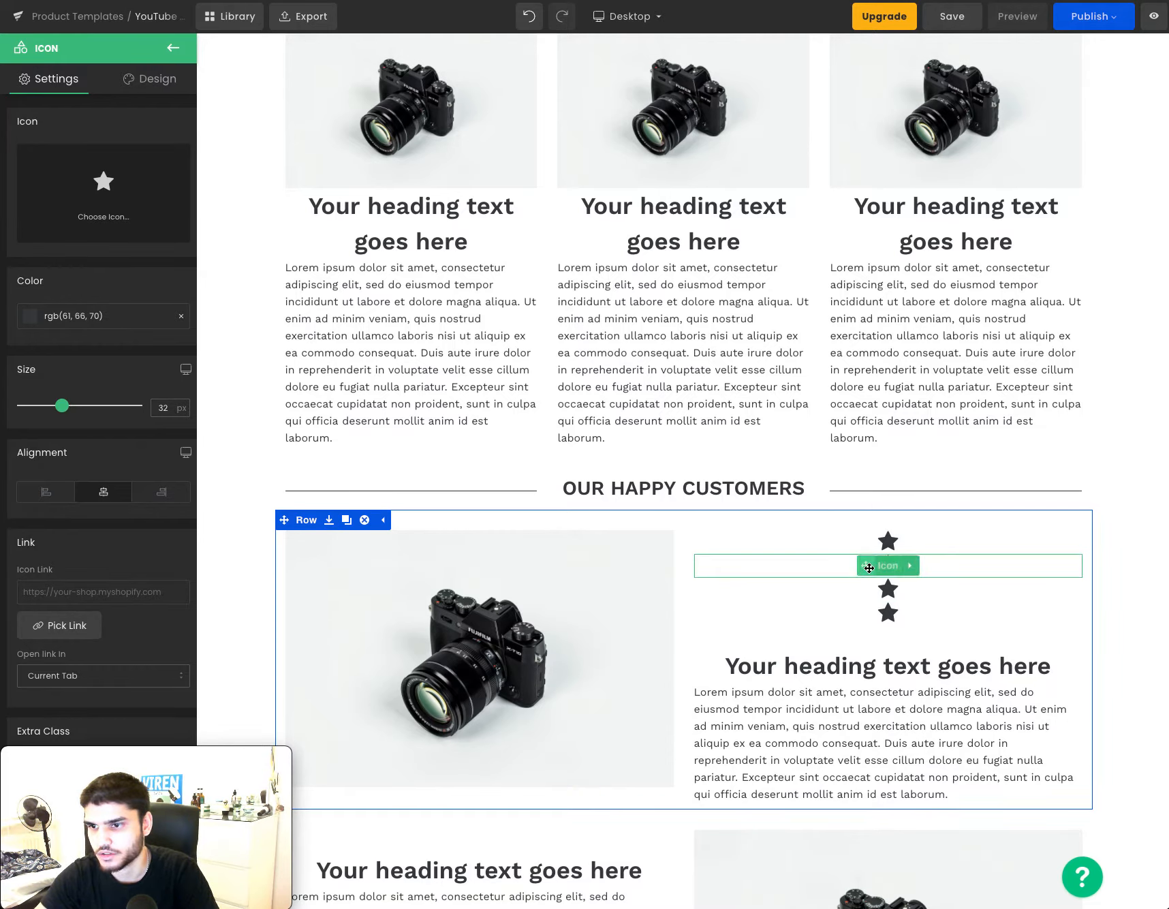
{"action": "mouse_move", "coordinate": [915, 556]}
{"action": "left_mouse_down"}
{"action": "mouse_move", "coordinate": [926, 544]}
{"action": "mouse_move", "coordinate": [917, 549]}
{"action": "left_mouse_up"}
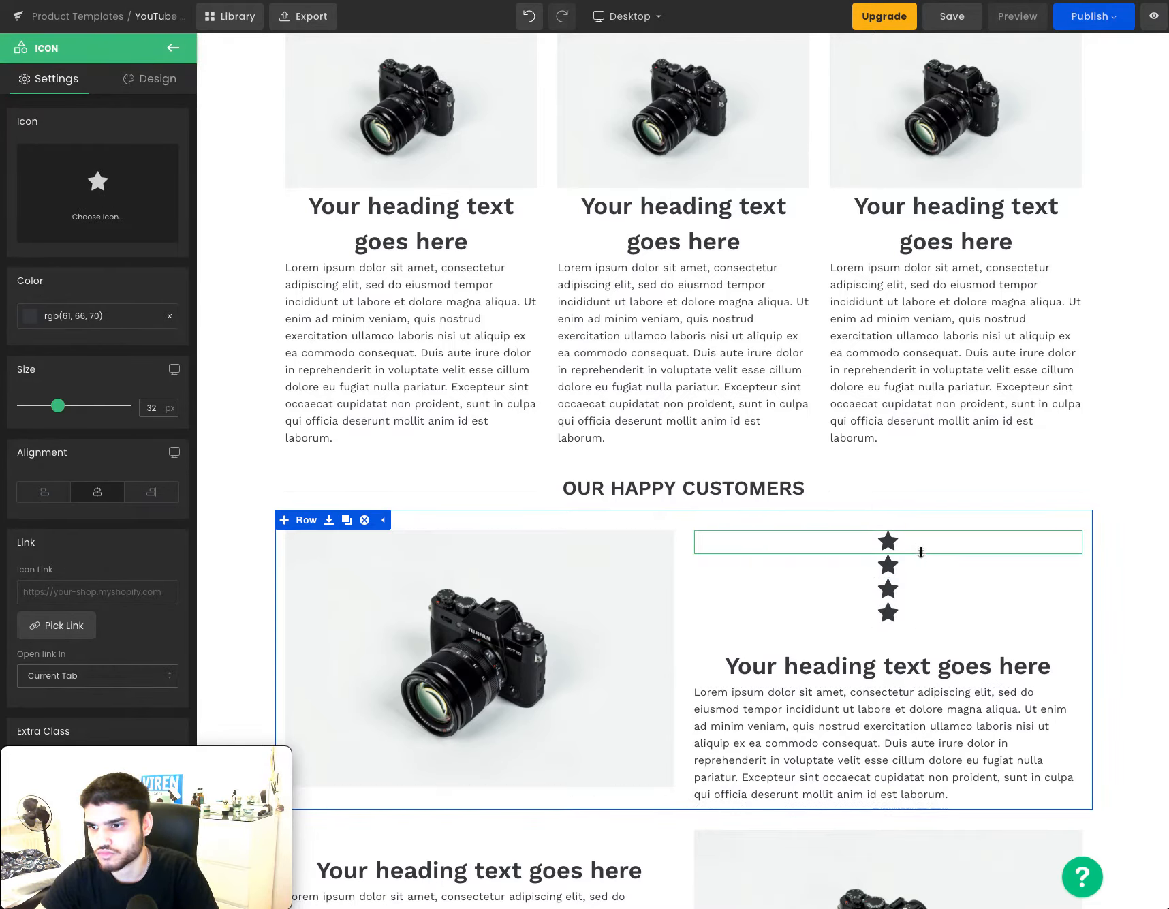
Insert a row with four equal columns above the stars and move two stars into its first two columns.
{"action": "left_click", "coordinate": [173, 49]}
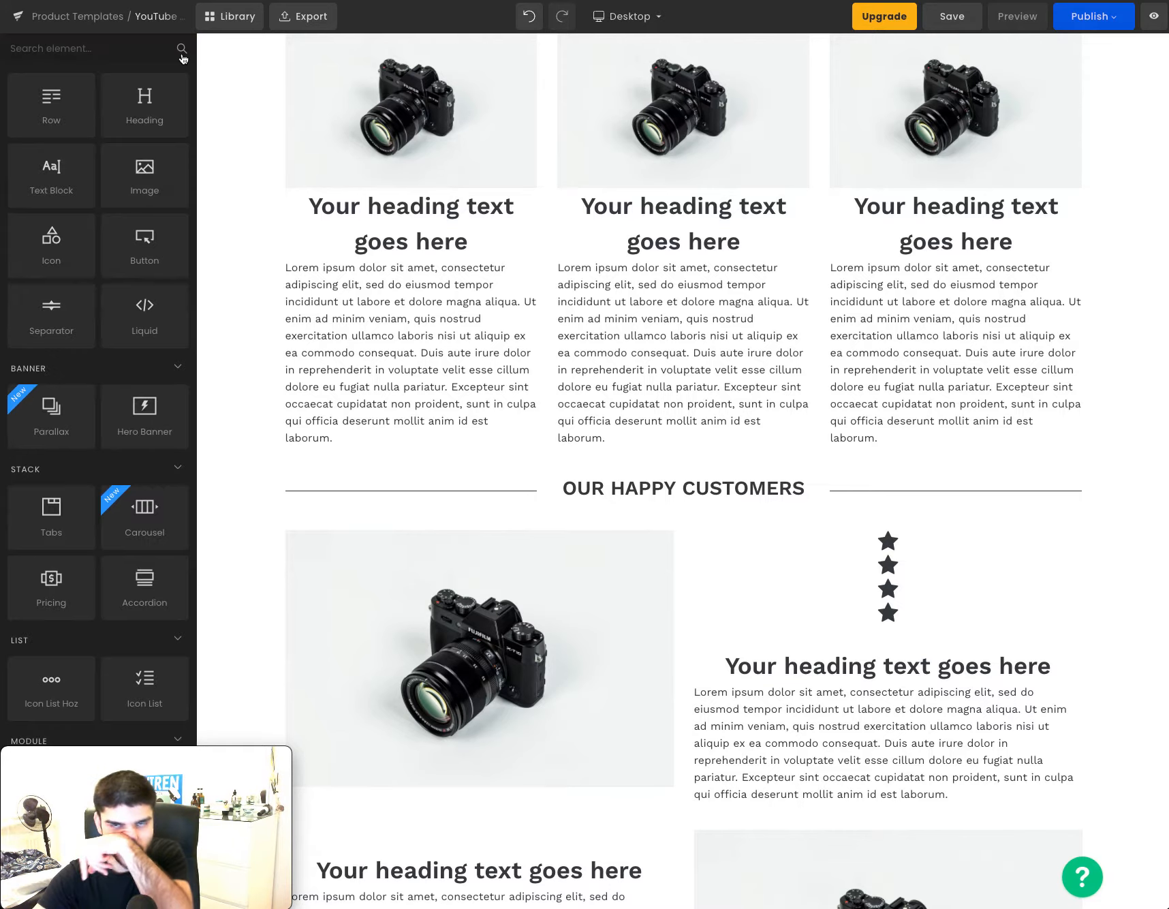
{"action": "left_click_drag", "start_coordinate": [85, 116], "coordinate": [749, 537]}
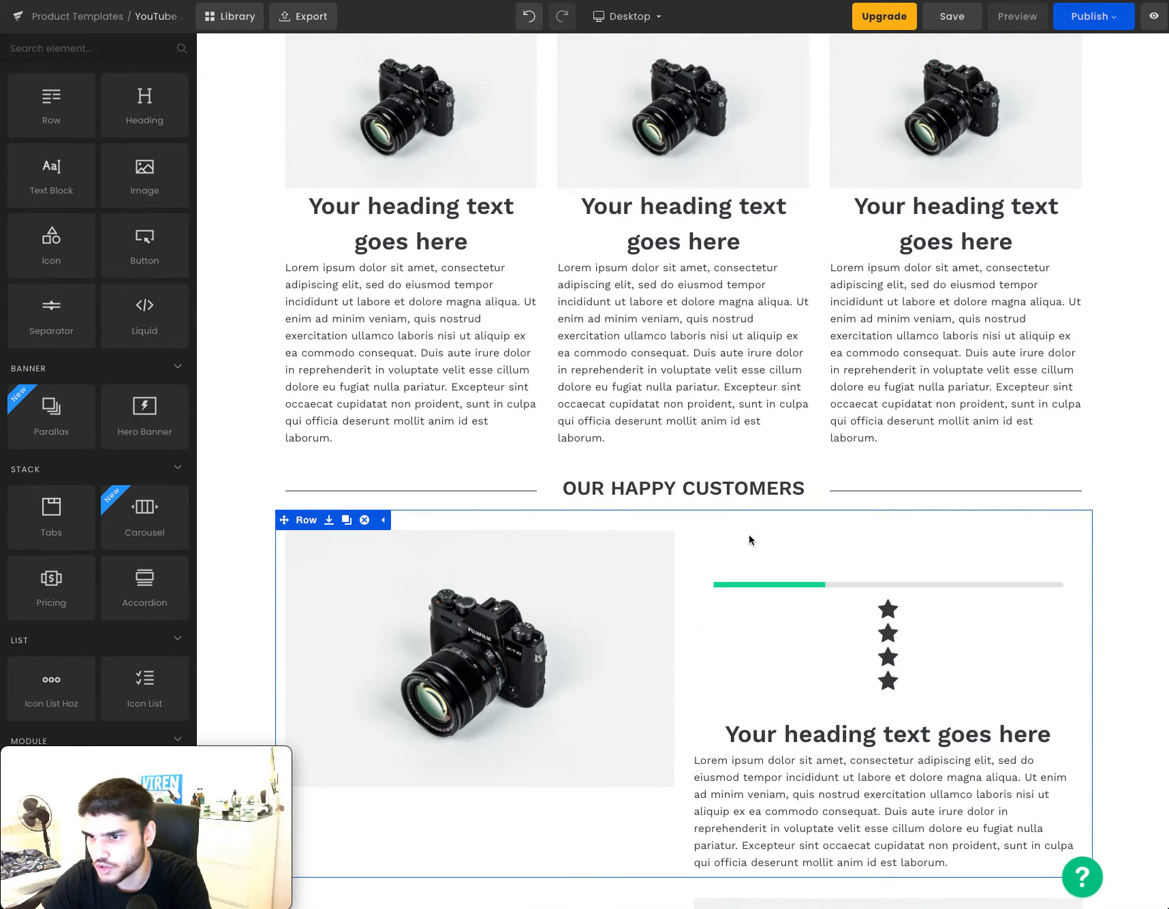
{"action": "left_click", "coordinate": [852, 554]}
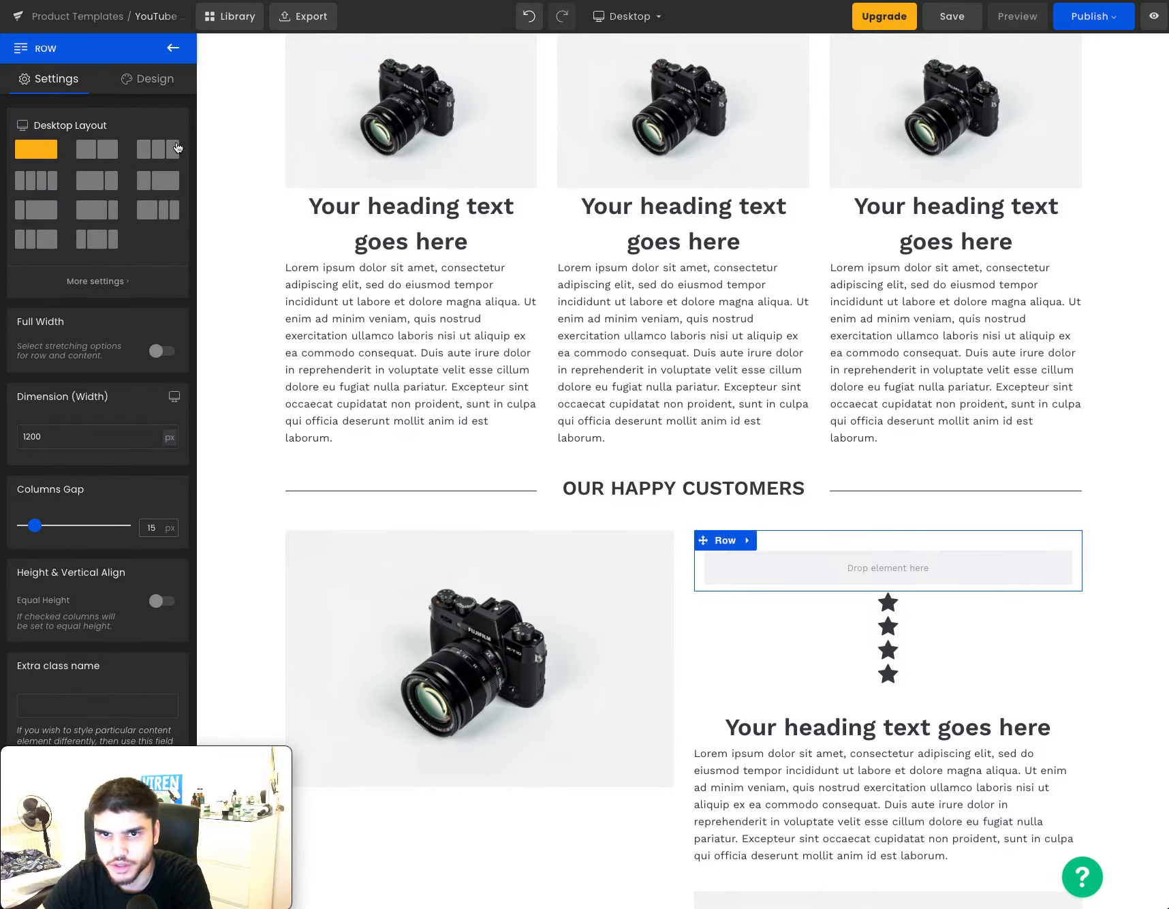
{"action": "left_click", "coordinate": [42, 190]}
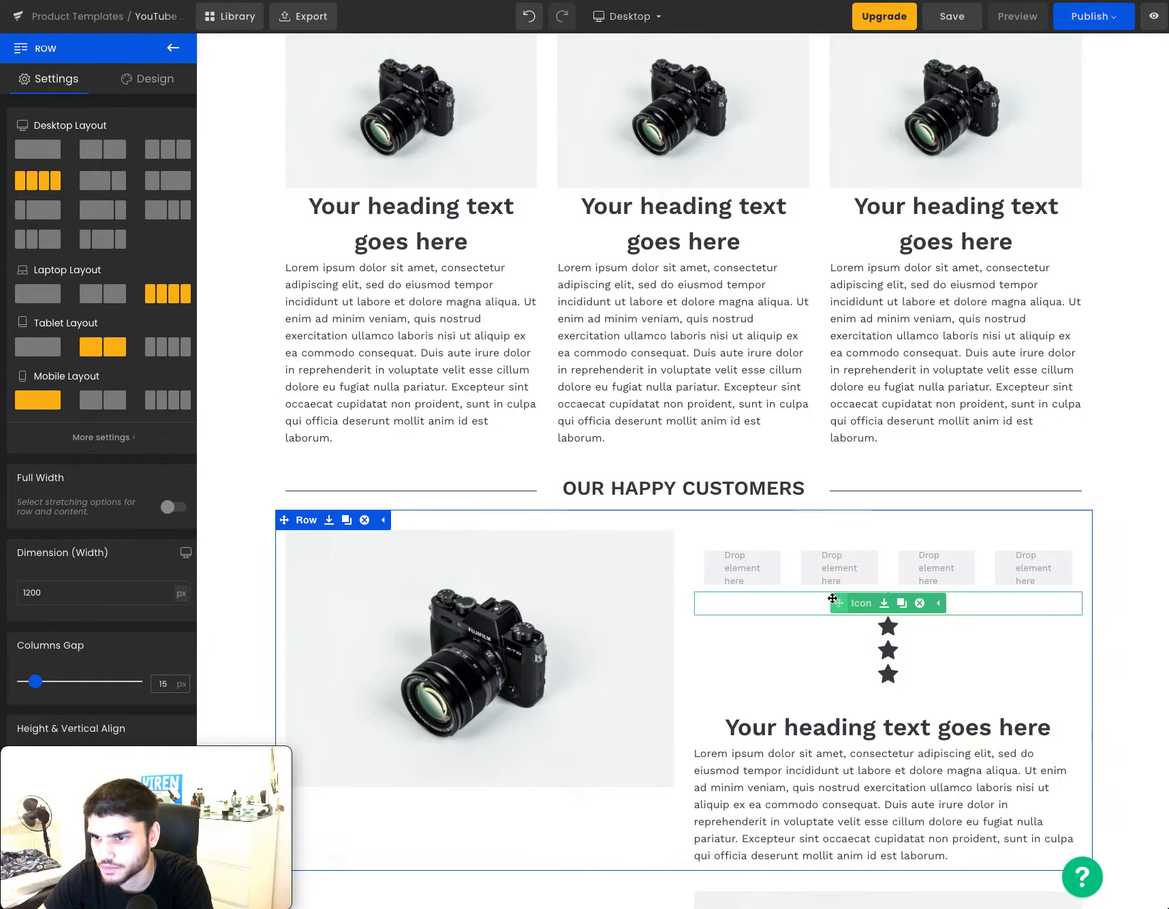
{"action": "left_click_drag", "start_coordinate": [833, 598], "coordinate": [756, 569]}
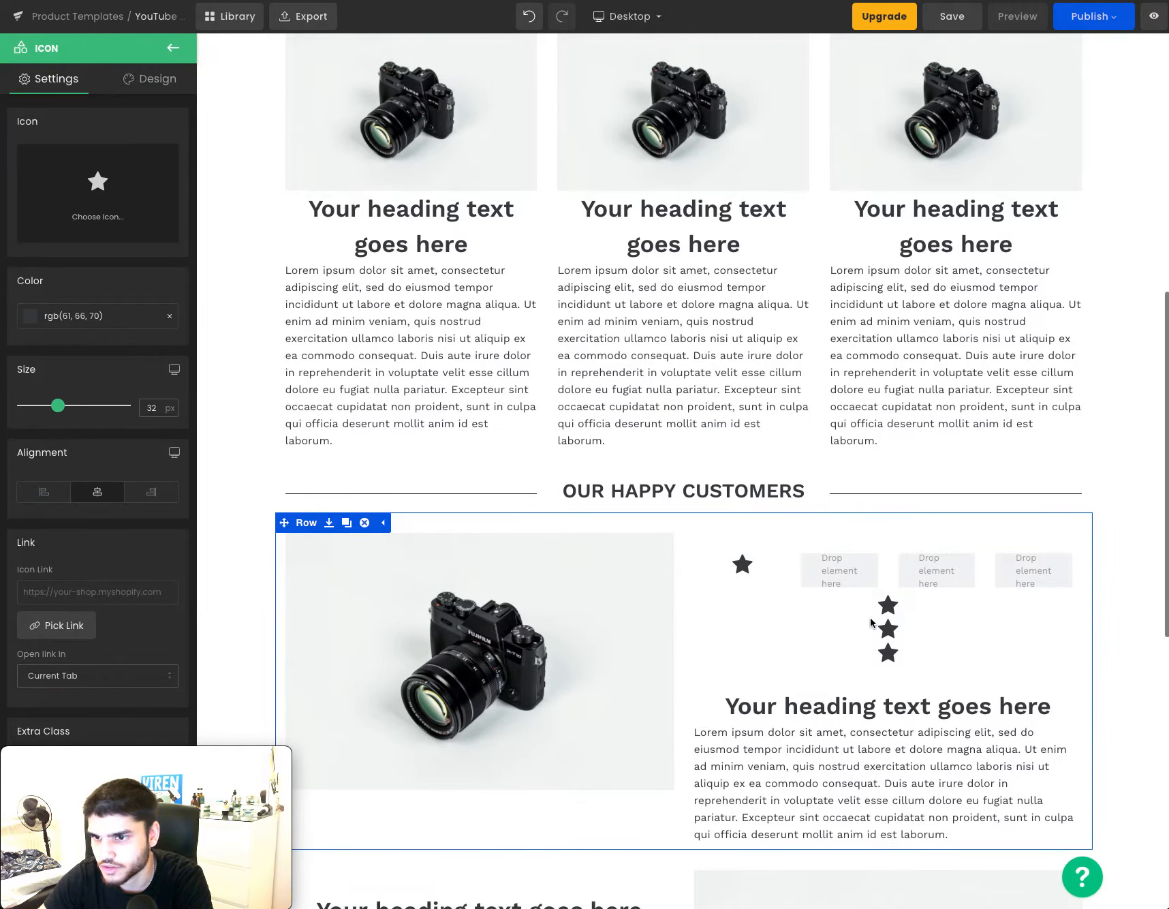
{"action": "left_click_drag", "start_coordinate": [886, 605], "coordinate": [841, 572]}
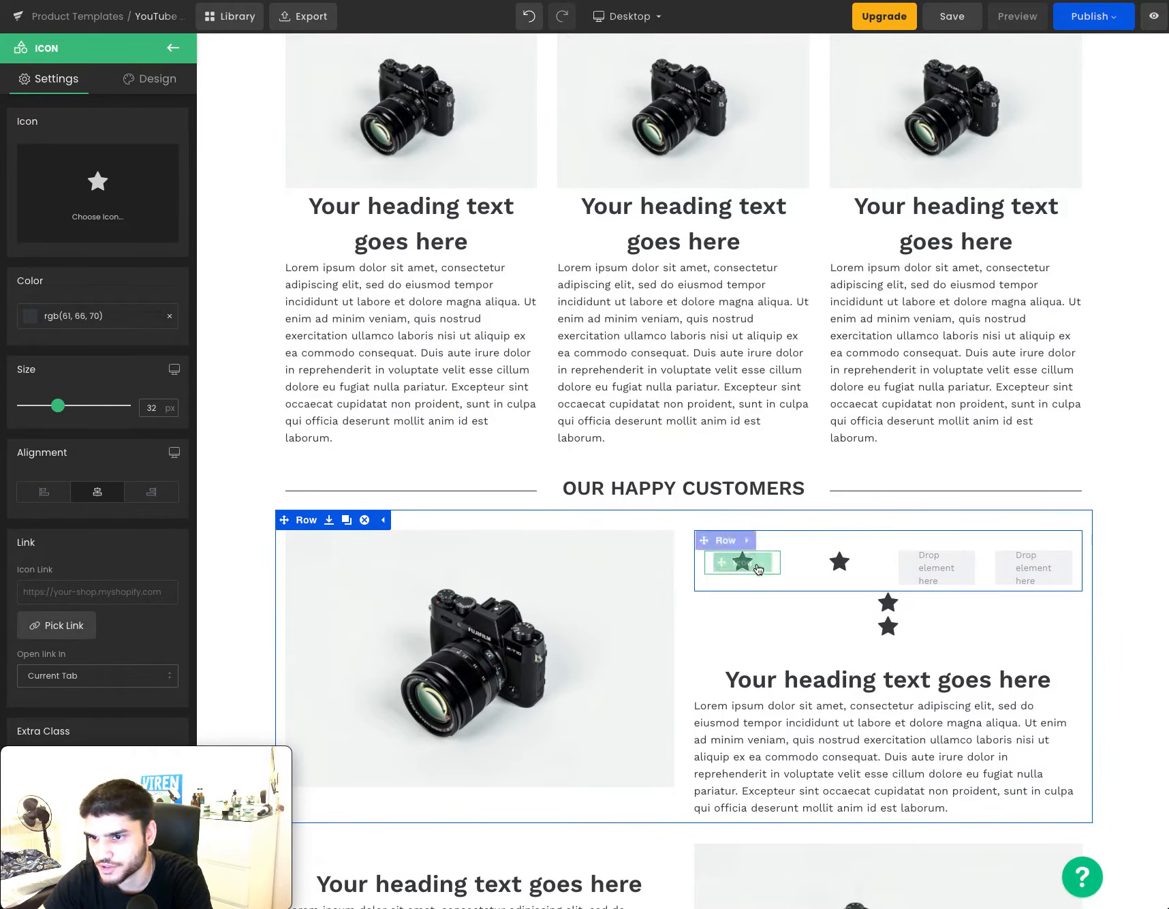
Delete all four star icons and the four-column row above the heading in the upper customer row.
{"action": "left_click", "coordinate": [763, 562]}
{"action": "left_click", "coordinate": [773, 562]}
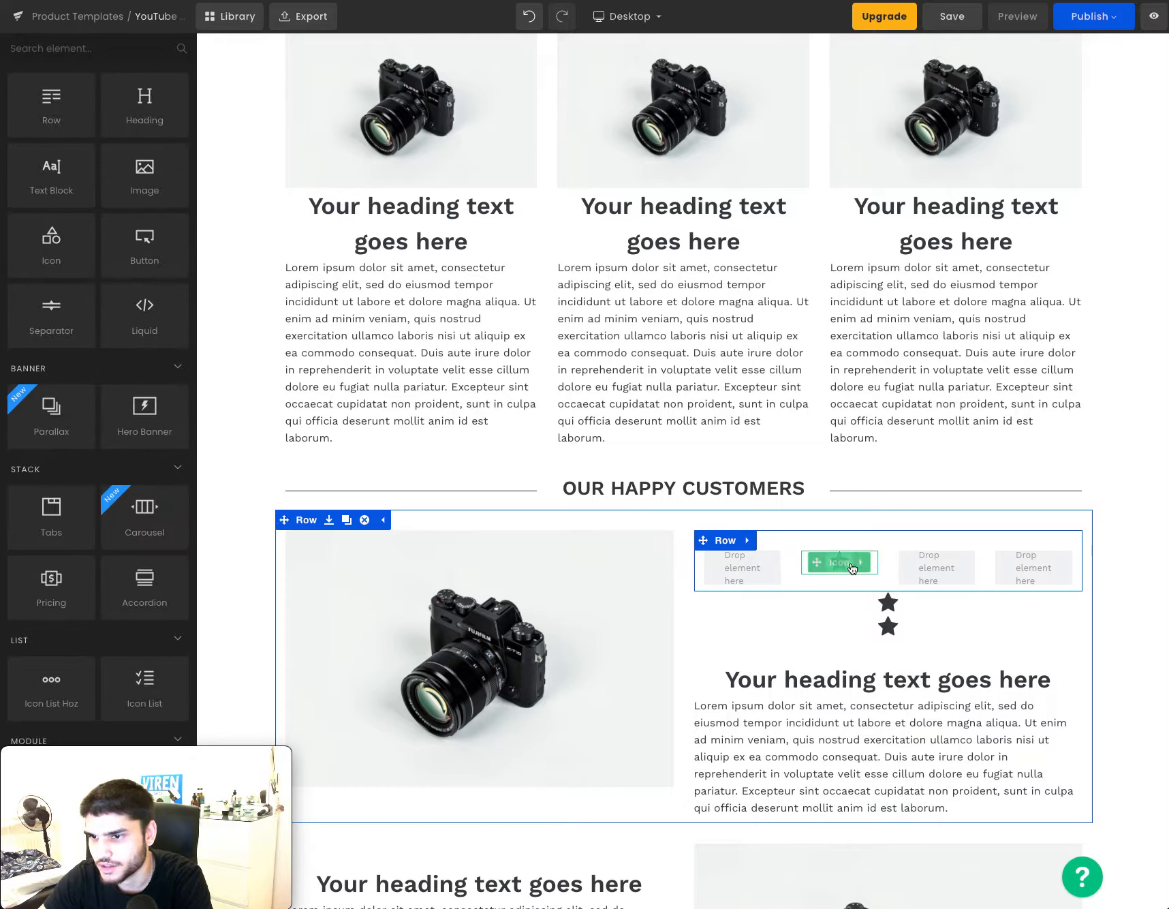
{"action": "left_click", "coordinate": [856, 566]}
{"action": "left_click", "coordinate": [871, 563]}
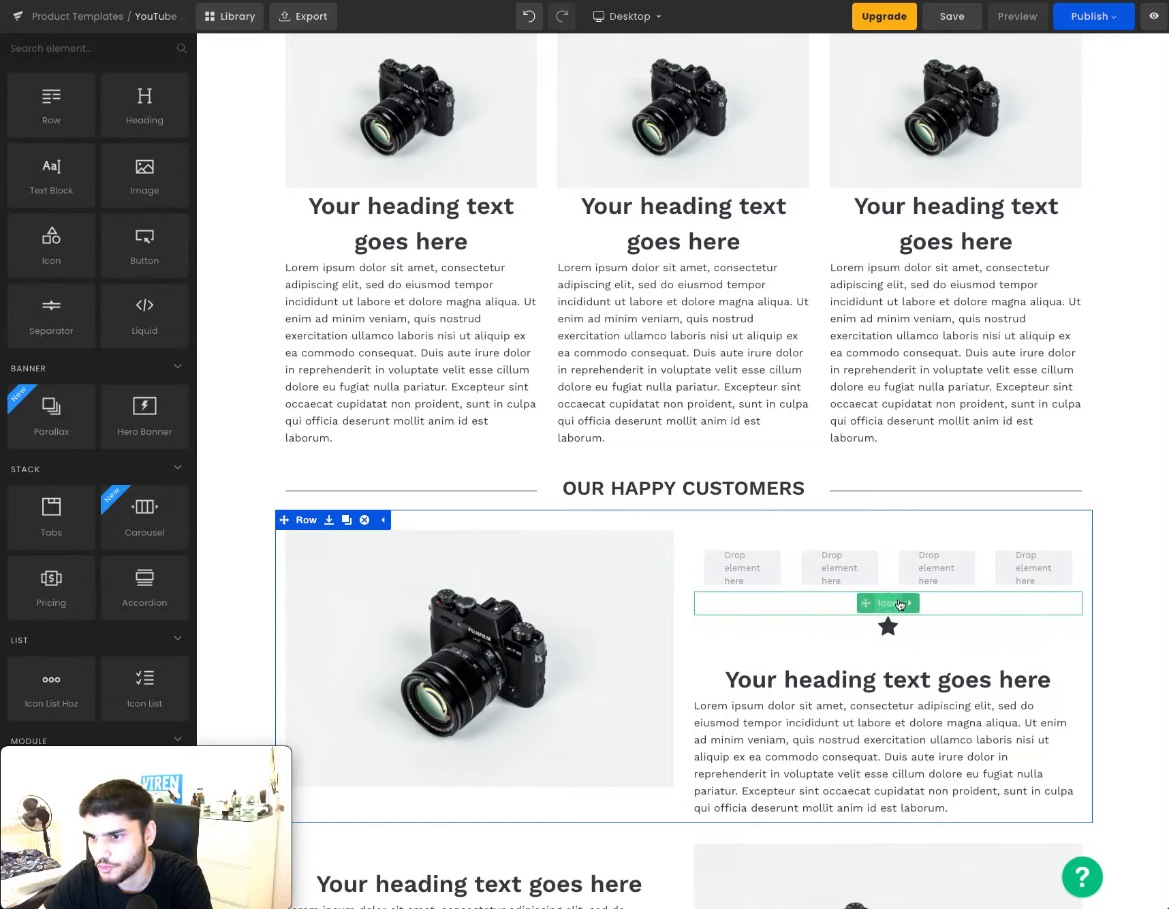
{"action": "left_click", "coordinate": [909, 603]}
{"action": "left_click", "coordinate": [918, 604]}
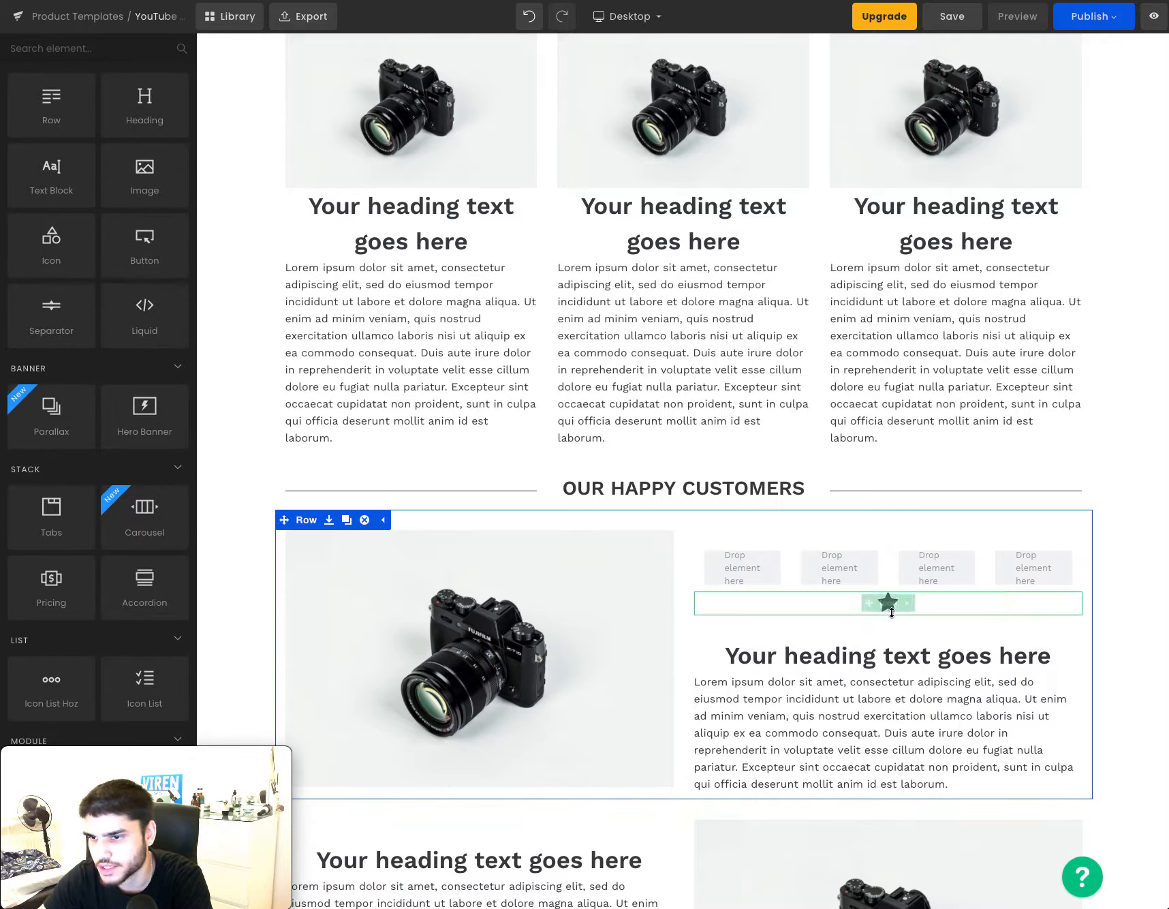
{"action": "left_click", "coordinate": [907, 604]}
{"action": "left_click", "coordinate": [919, 604]}
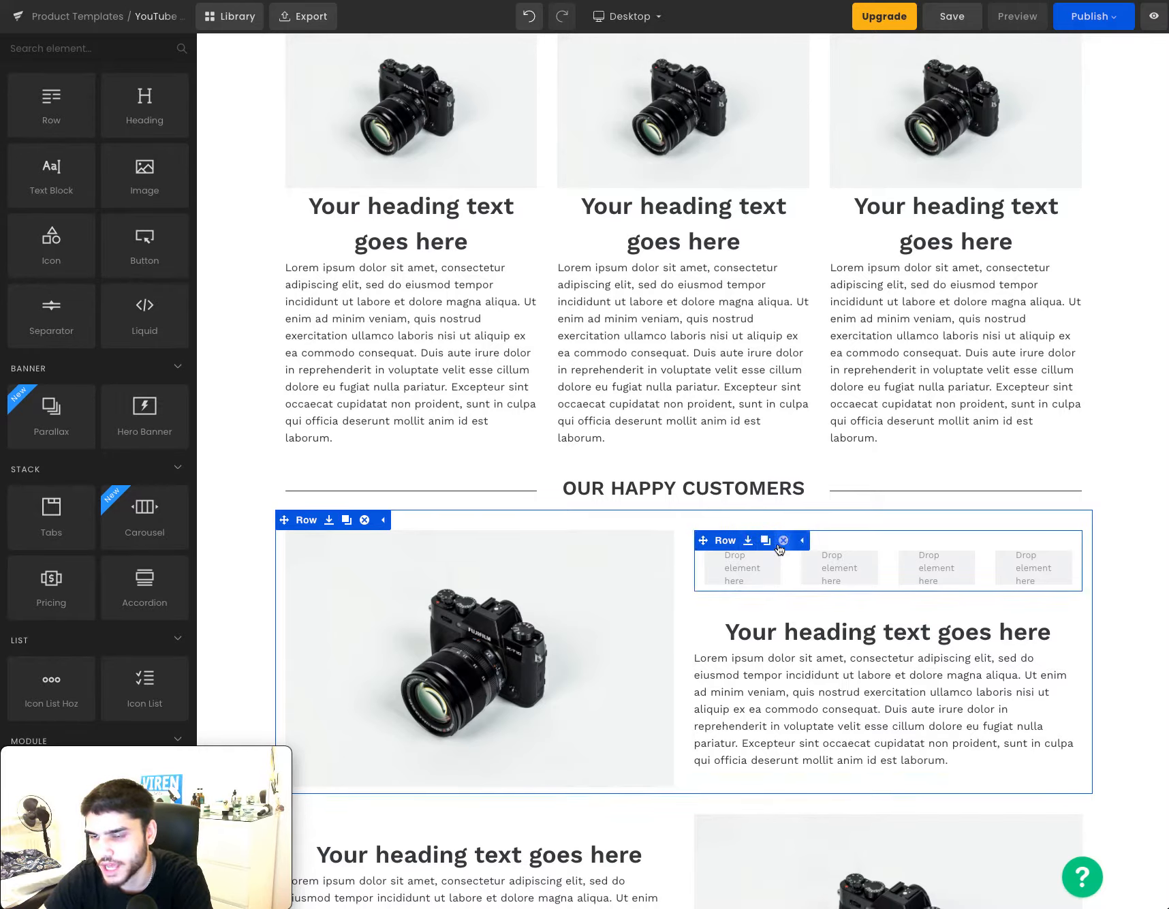
{"action": "left_click", "coordinate": [783, 540]}
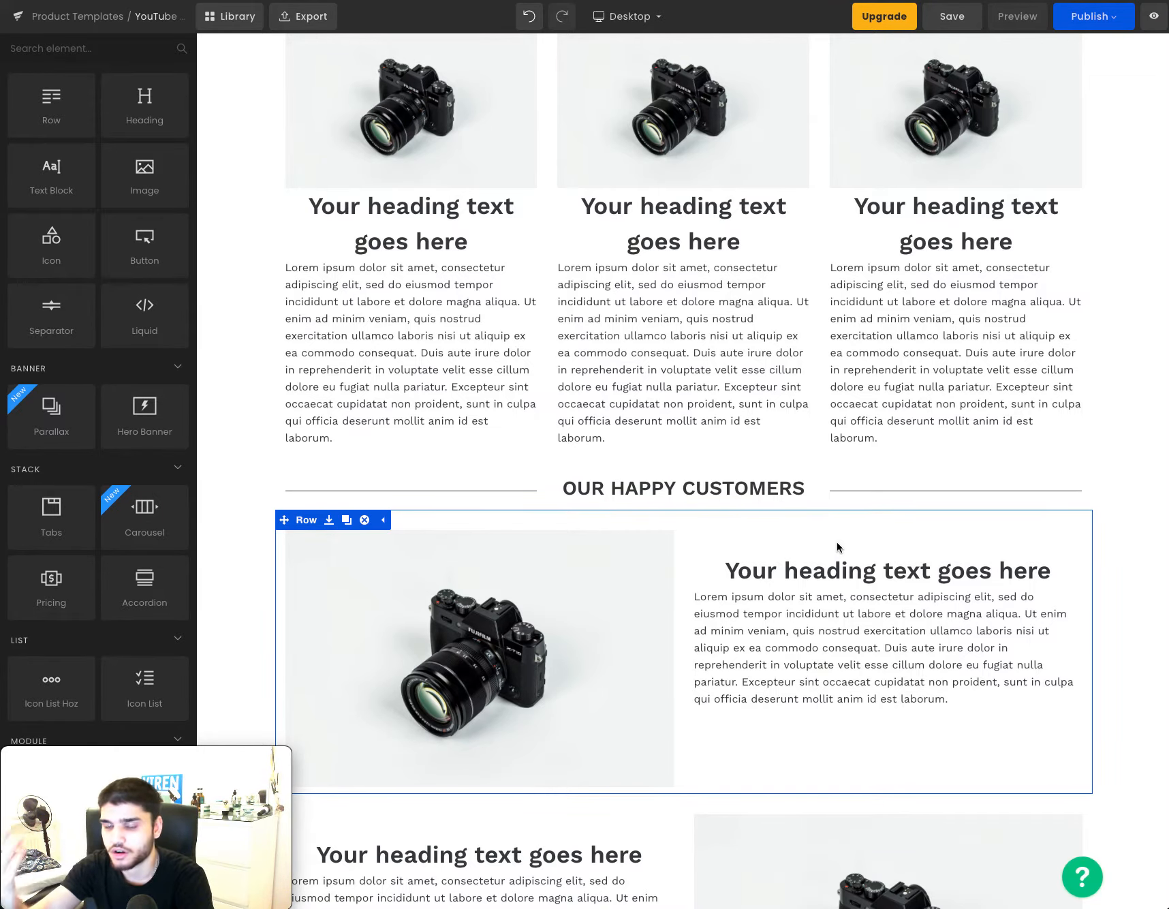
Duplicate the OUR HAPPY CUSTOMERS title row and move the duplicated heading below the lower two-column row.
{"action": "scroll", "coordinate": [477, 613], "scroll_direction": "down", "scroll_amount": 6}
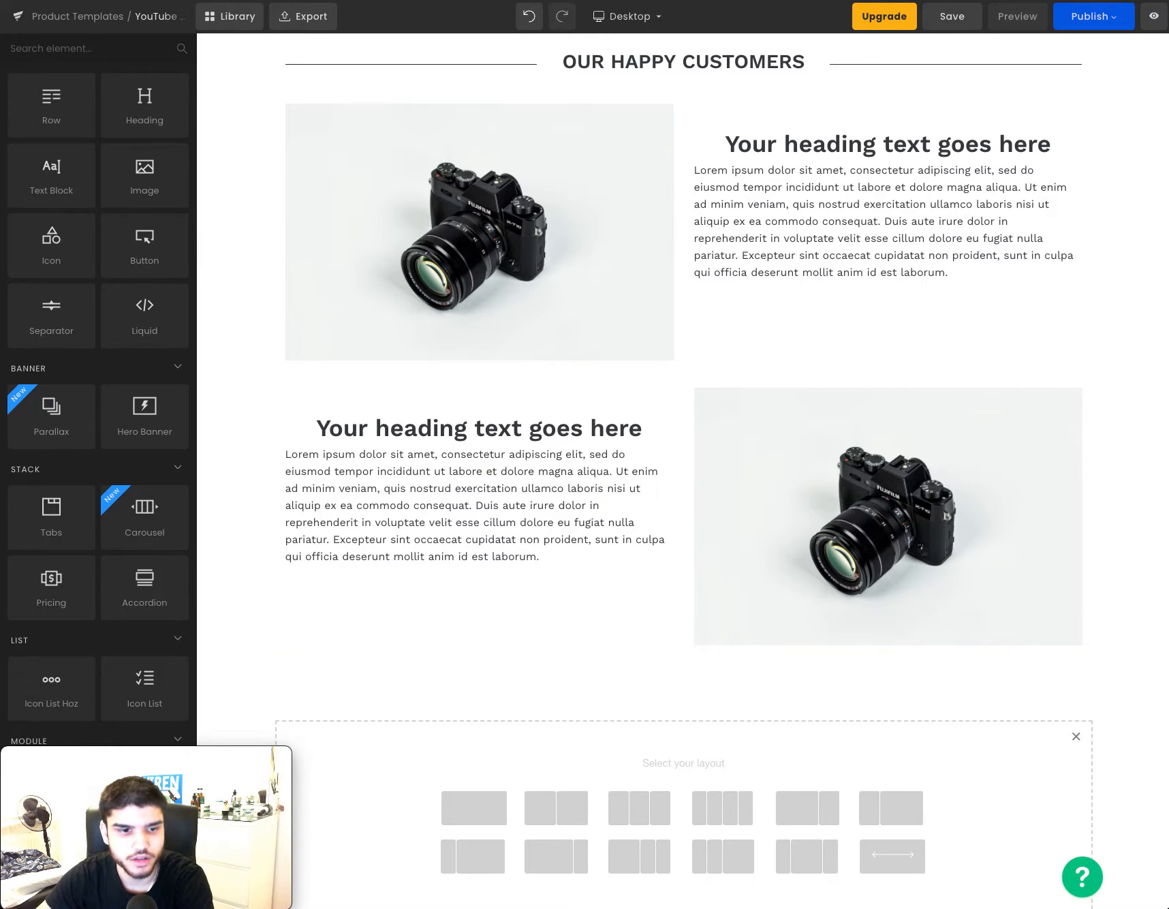
{"action": "scroll", "coordinate": [584, 342], "scroll_direction": "up", "scroll_amount": 5}
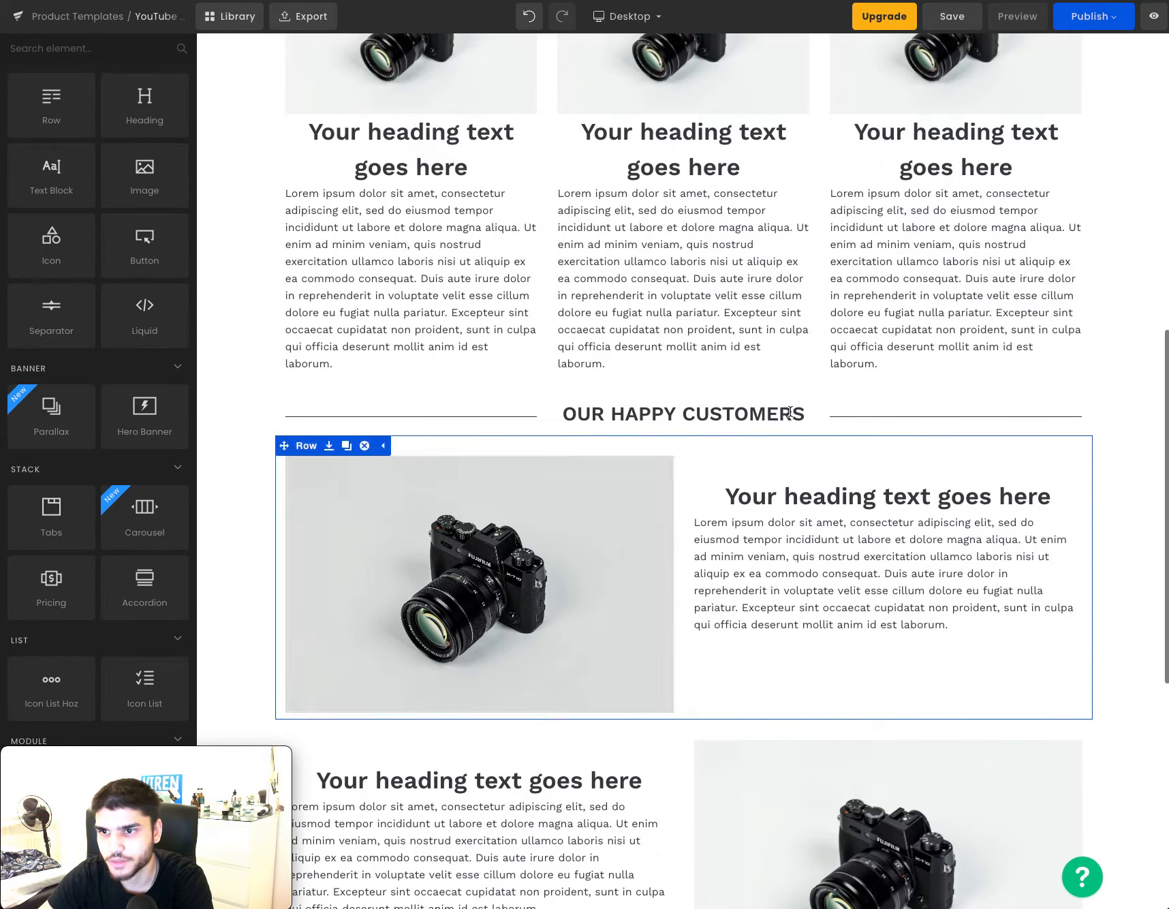
{"action": "left_click", "coordinate": [524, 406]}
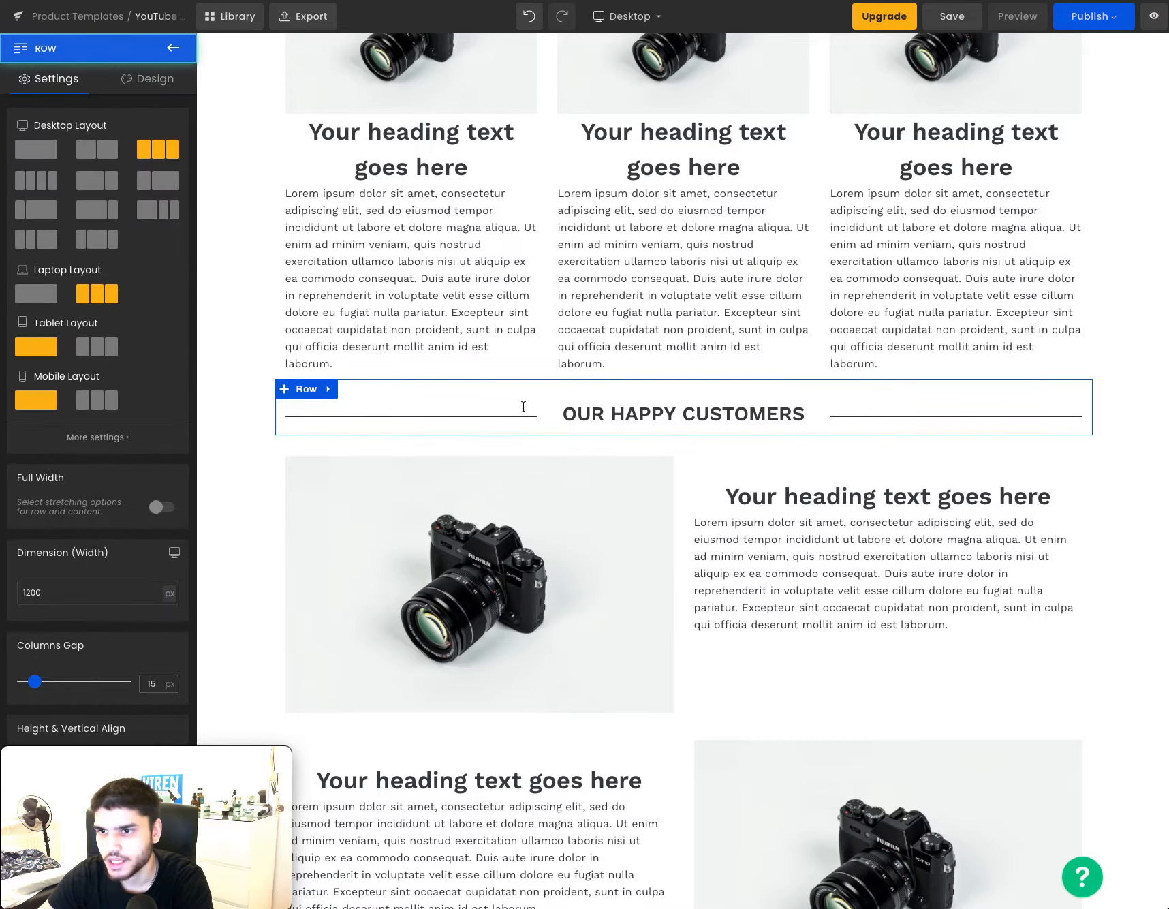
{"action": "left_click", "coordinate": [346, 390]}
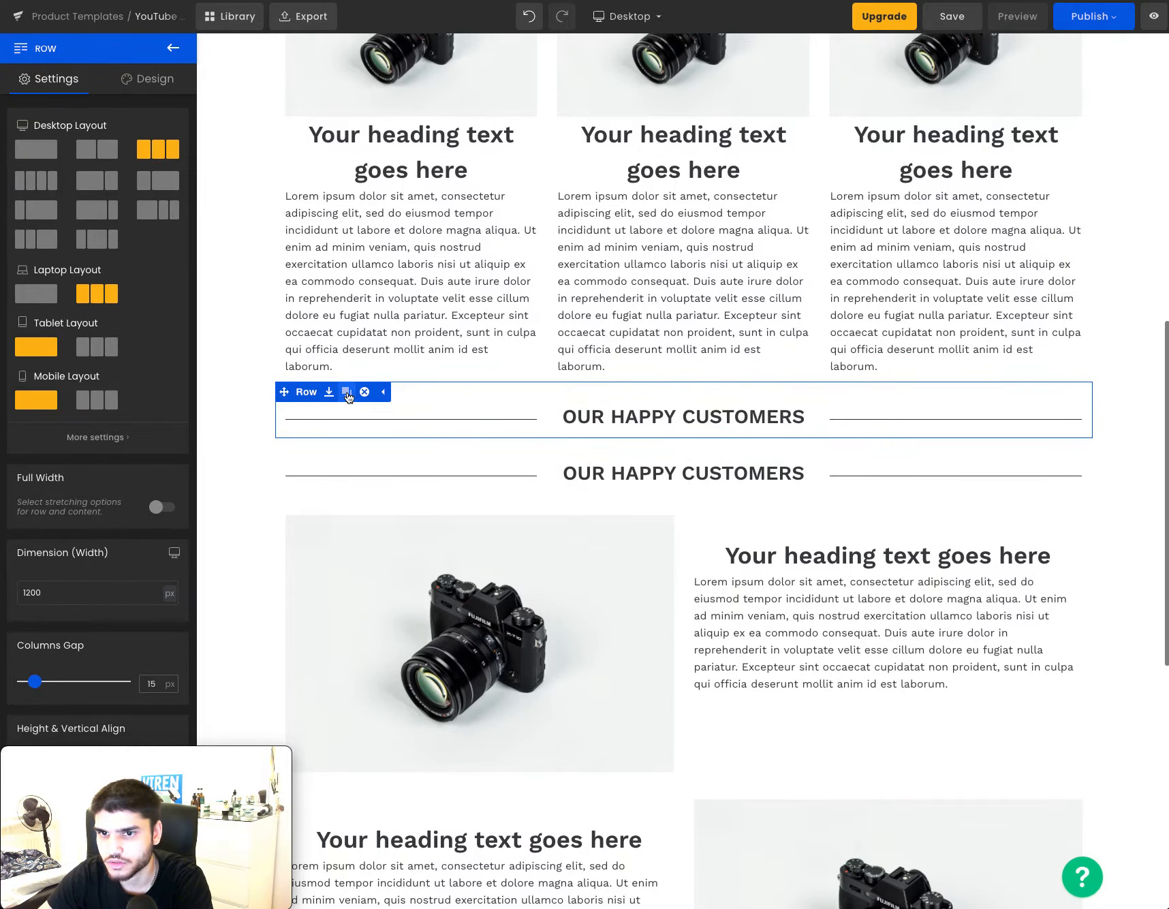
{"action": "left_click_drag", "start_coordinate": [657, 475], "coordinate": [659, 771]}
{"action": "scroll", "coordinate": [654, 658], "scroll_direction": "down", "scroll_amount": 3}
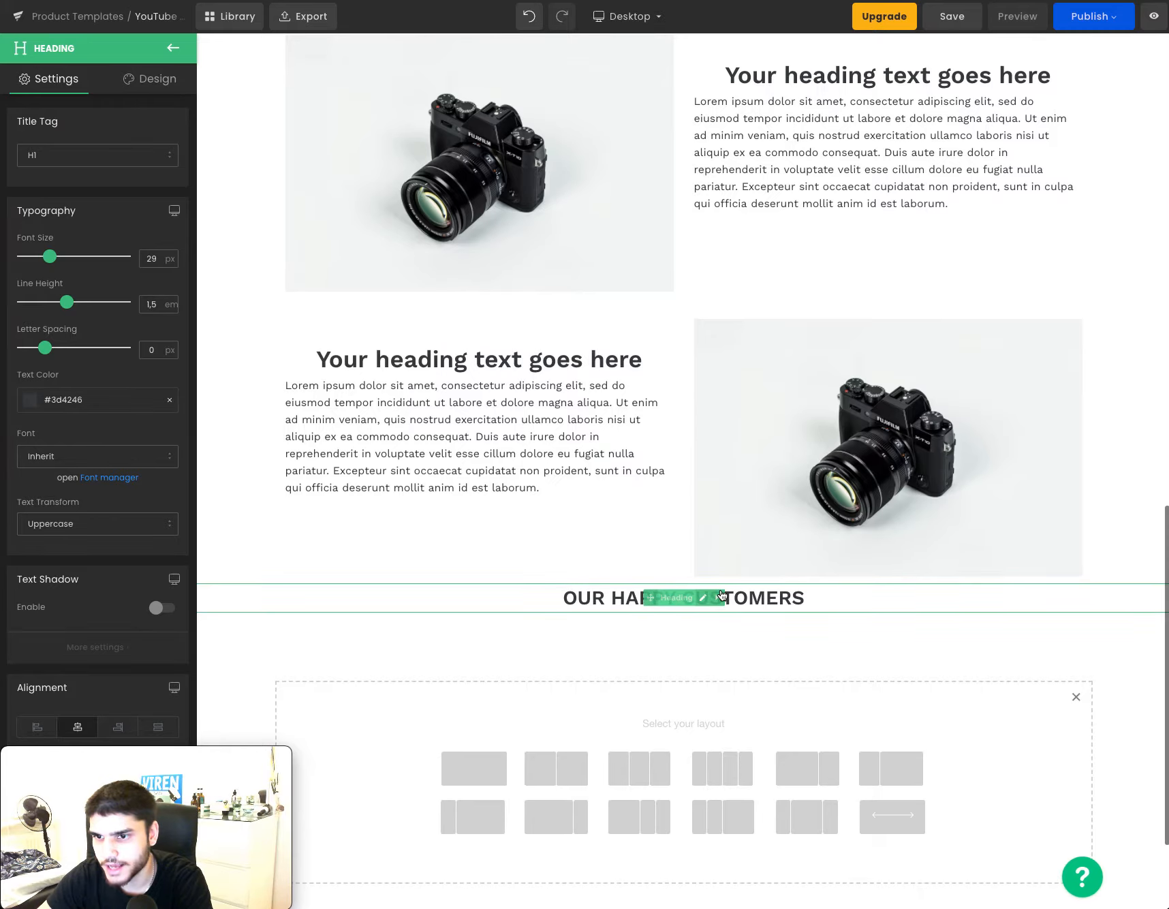
Delete the loose OUR HAPPY CUSTOMERS heading below the lower customer row.
{"action": "left_click", "coordinate": [725, 594]}
{"action": "left_click", "coordinate": [829, 624]}
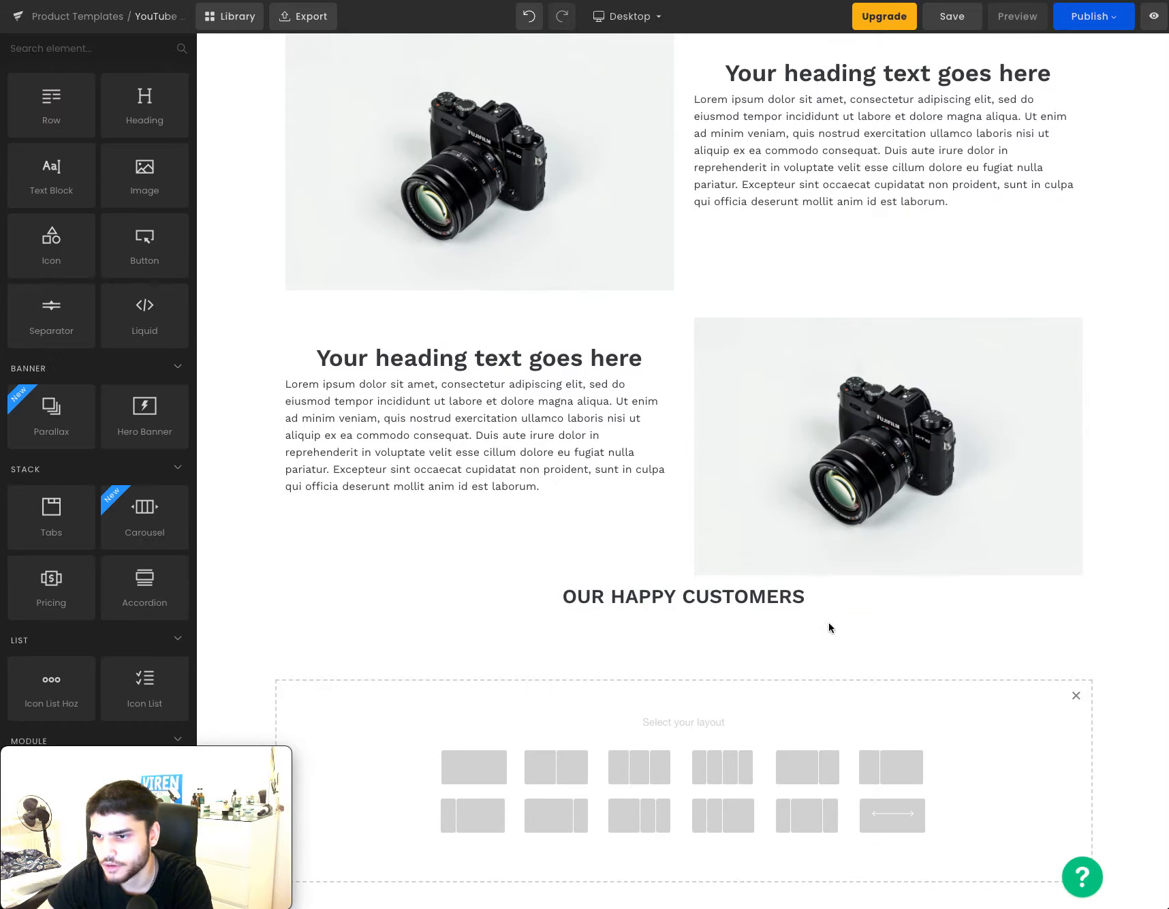
{"action": "left_click", "coordinate": [726, 600]}
{"action": "left_click", "coordinate": [735, 601]}
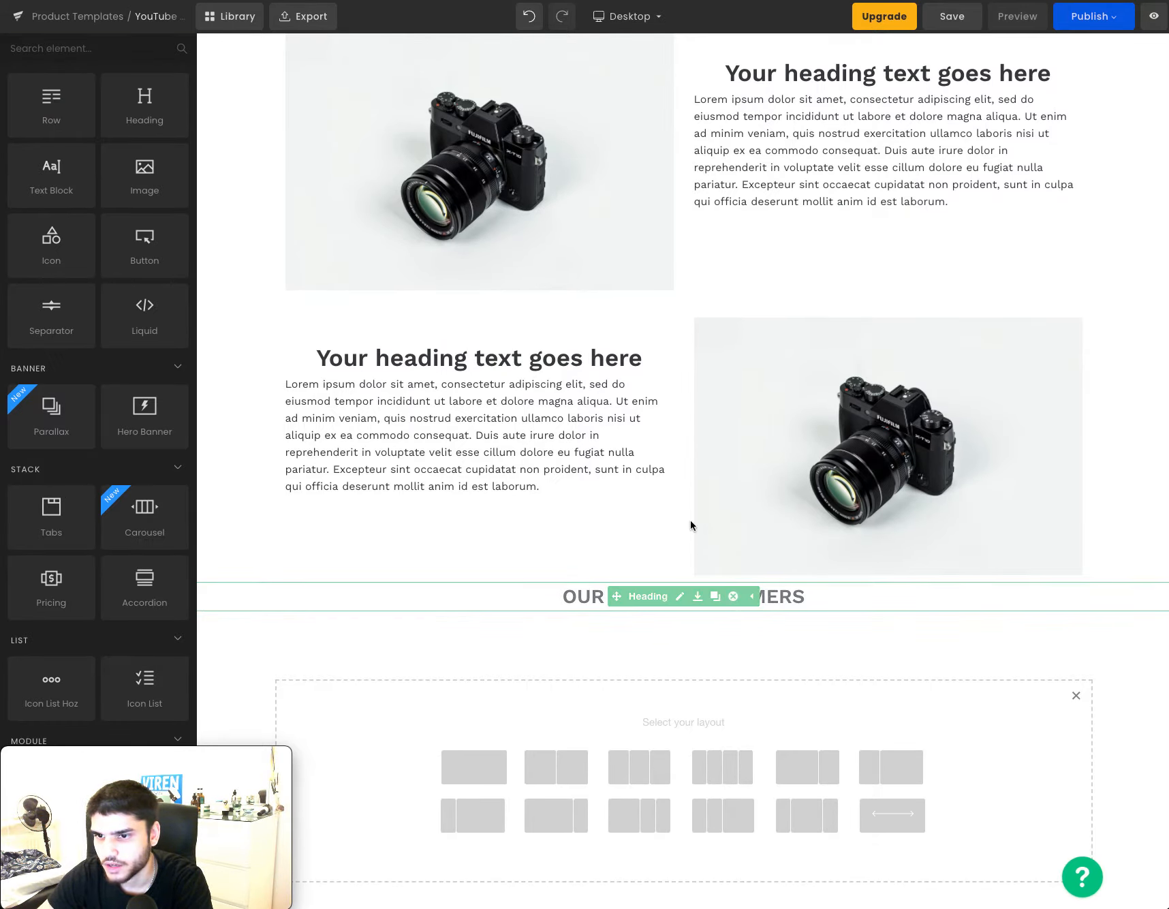
Replace the title row that has an empty middle column with a duplicate of the complete OUR HAPPY CUSTOMERS row, placed below the lower customer row.
{"action": "scroll", "coordinate": [689, 503], "scroll_direction": "up", "scroll_amount": 6}
{"action": "scroll", "coordinate": [640, 464], "scroll_direction": "up", "scroll_amount": 2}
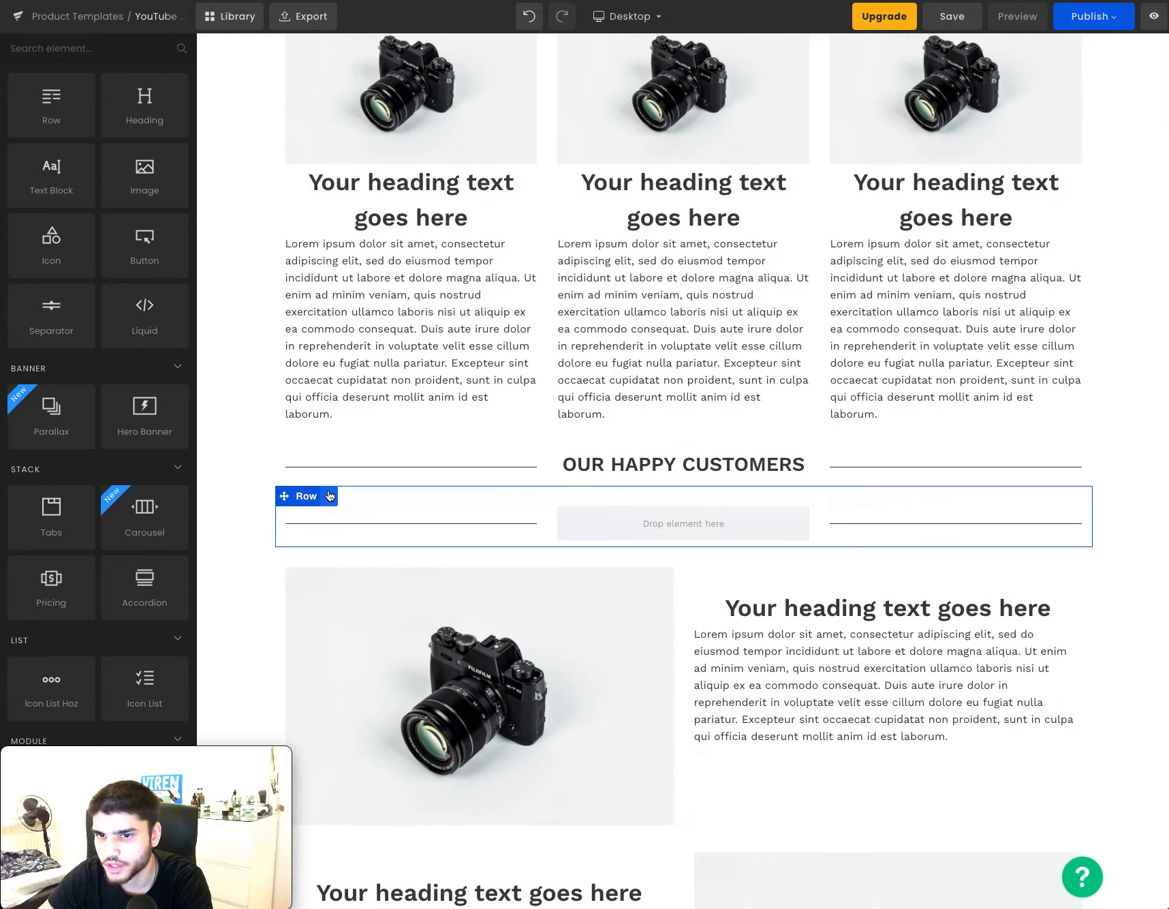
{"action": "left_click", "coordinate": [363, 496]}
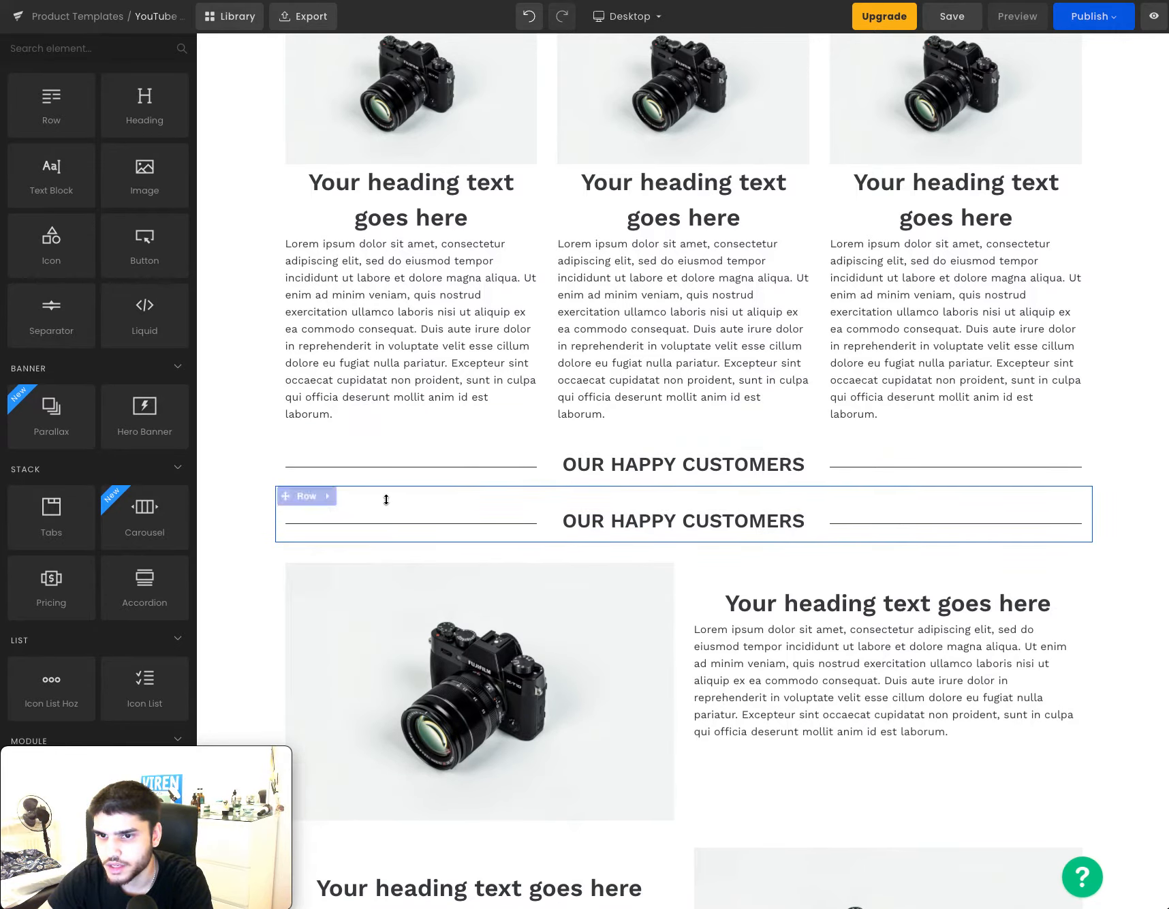
{"action": "left_click_drag", "start_coordinate": [438, 752], "coordinate": [512, 900]}
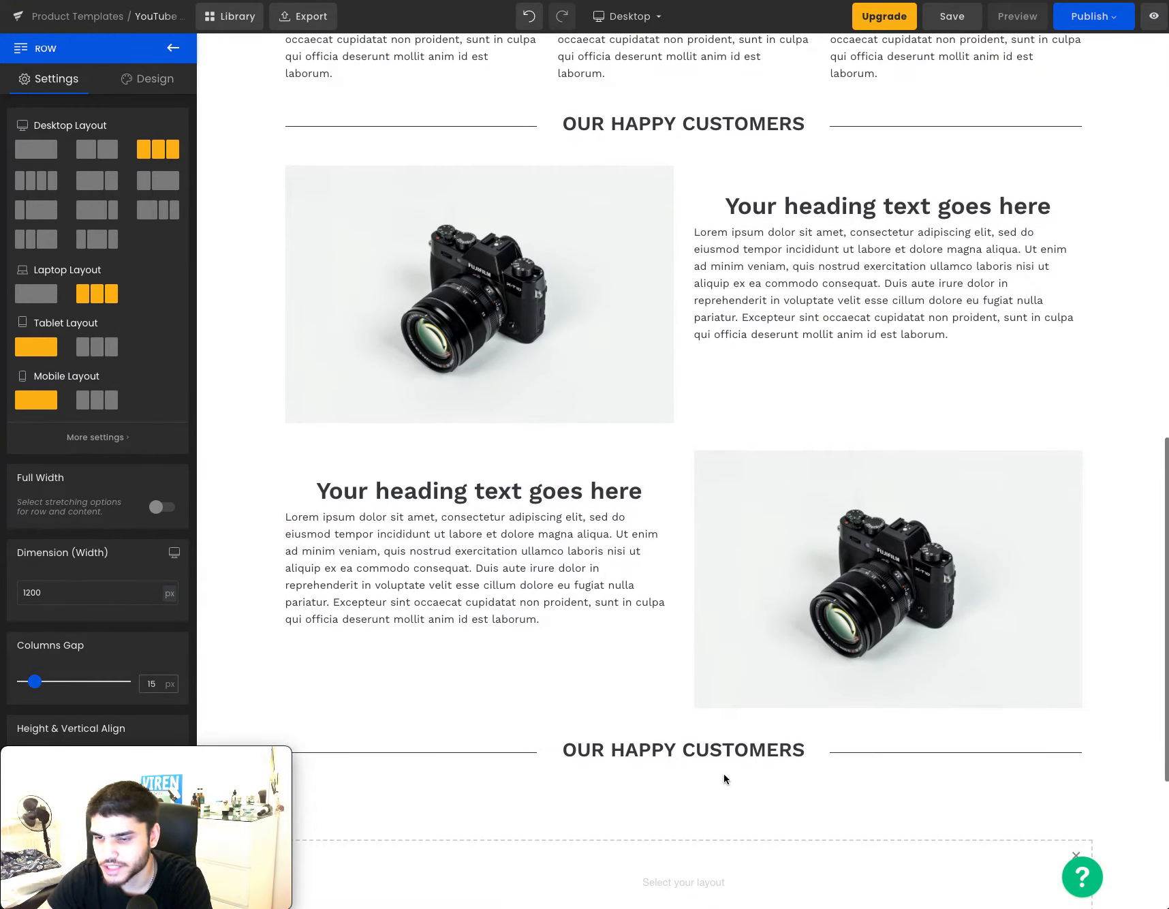
Change the heading of the title row below the customer rows to FREQUENTLY BOUGHT TOGETHER.
{"action": "scroll", "coordinate": [723, 775], "scroll_direction": "down", "scroll_amount": 2}
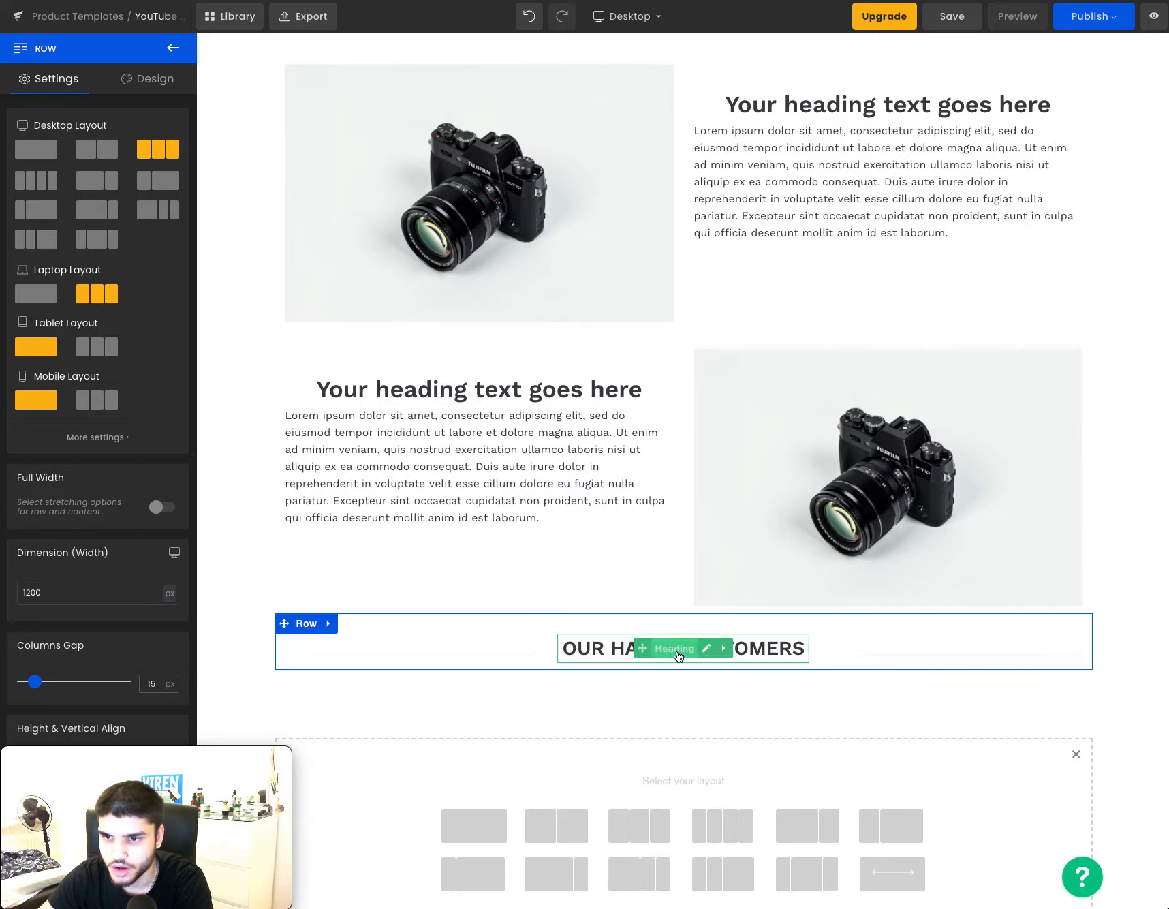
{"action": "left_click", "coordinate": [681, 653]}
{"action": "left_click", "coordinate": [697, 651]}
{"action": "triple_click", "coordinate": [700, 652]}
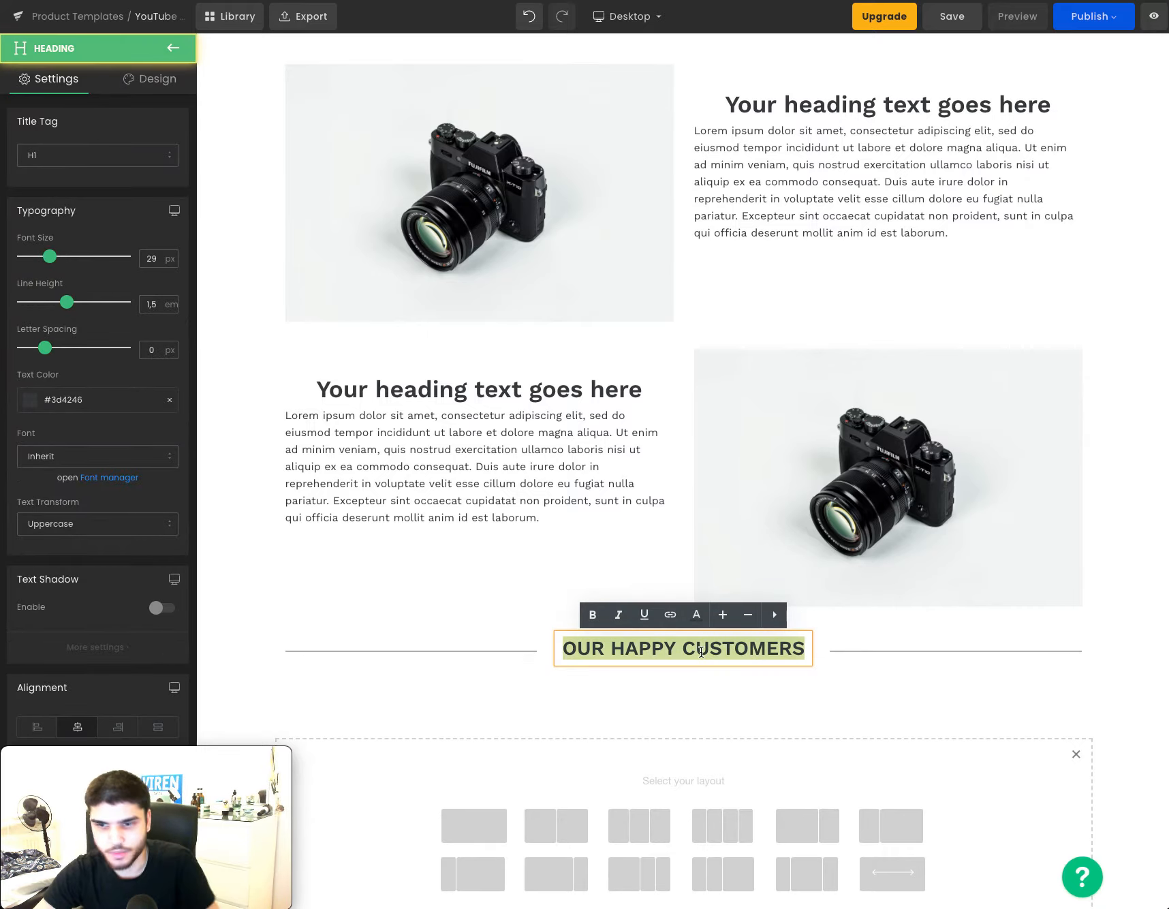
{"action": "type", "text": "FRE"}
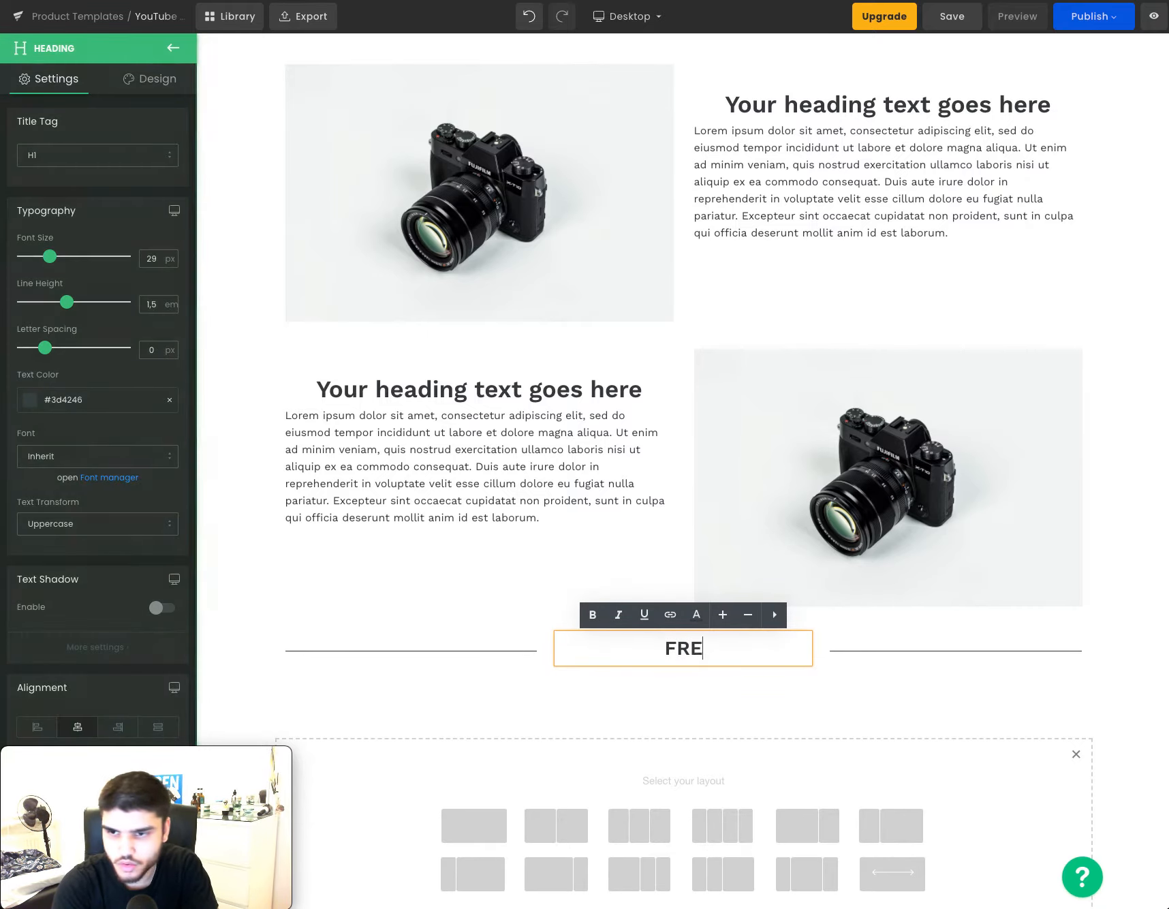
{"action": "type", "text": "QUENTLY NO"}
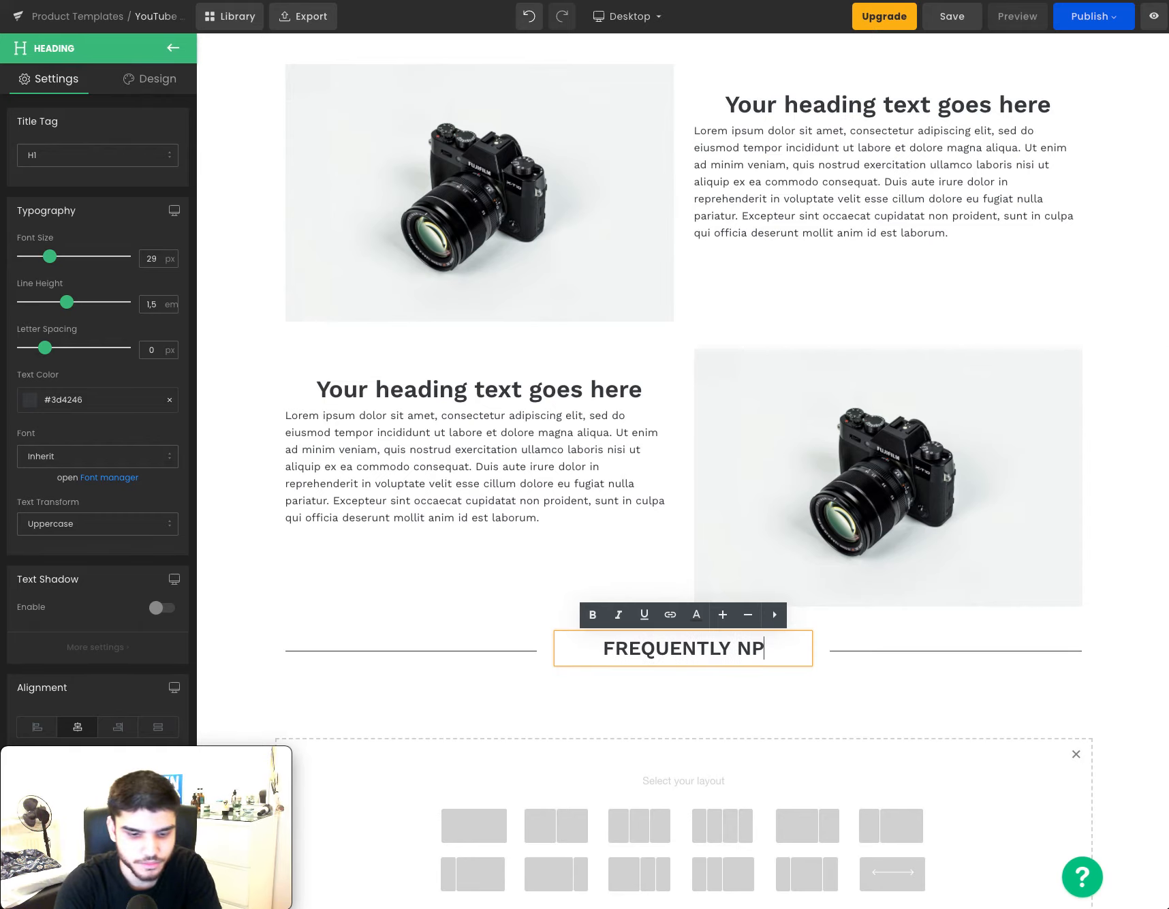
{"action": "type", "text": "UG"}
{"action": "key", "text": "BackSpace"}
{"action": "key", "text": "BackSpace"}
{"action": "key", "text": "BackSpace"}
{"action": "key", "text": "BackSpace"}
{"action": "type", "text": "BO"}
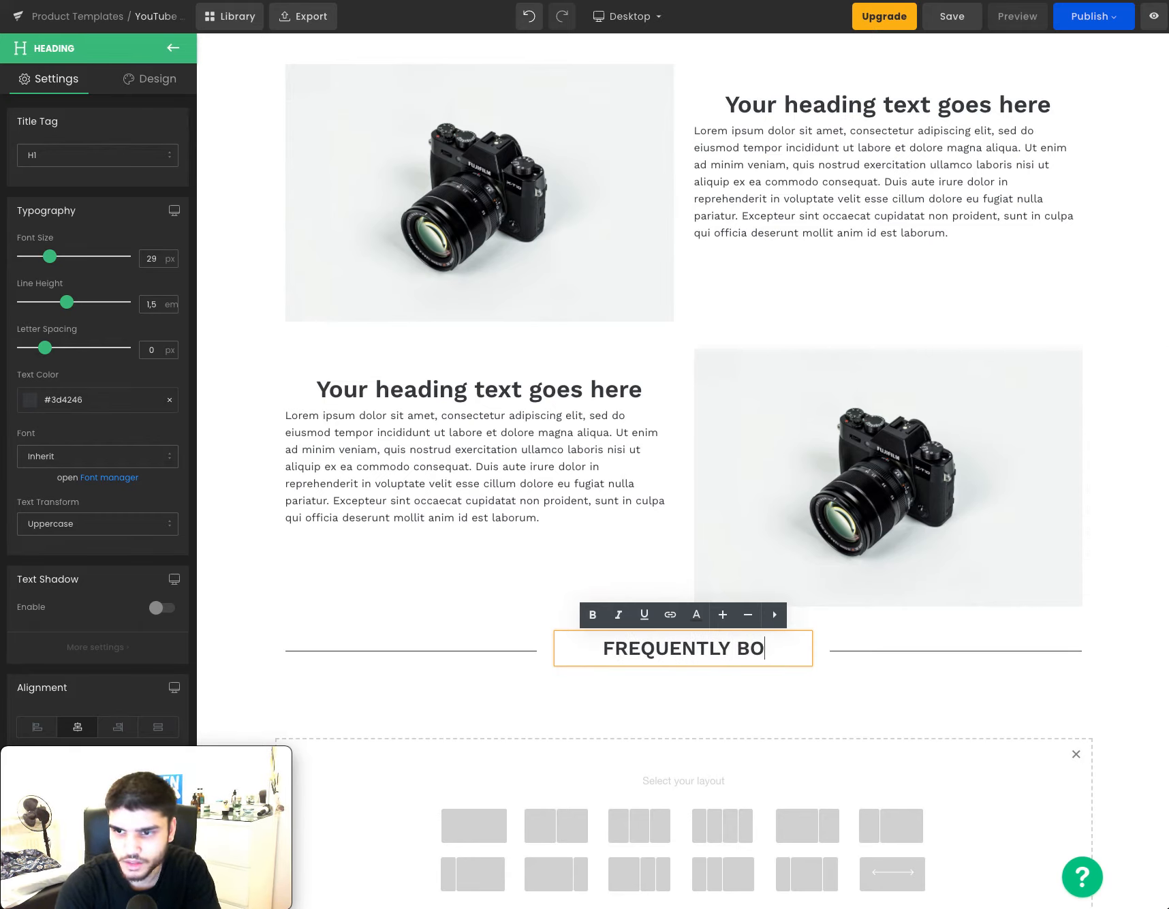
{"action": "type", "text": "UGHT TOGETHER"}
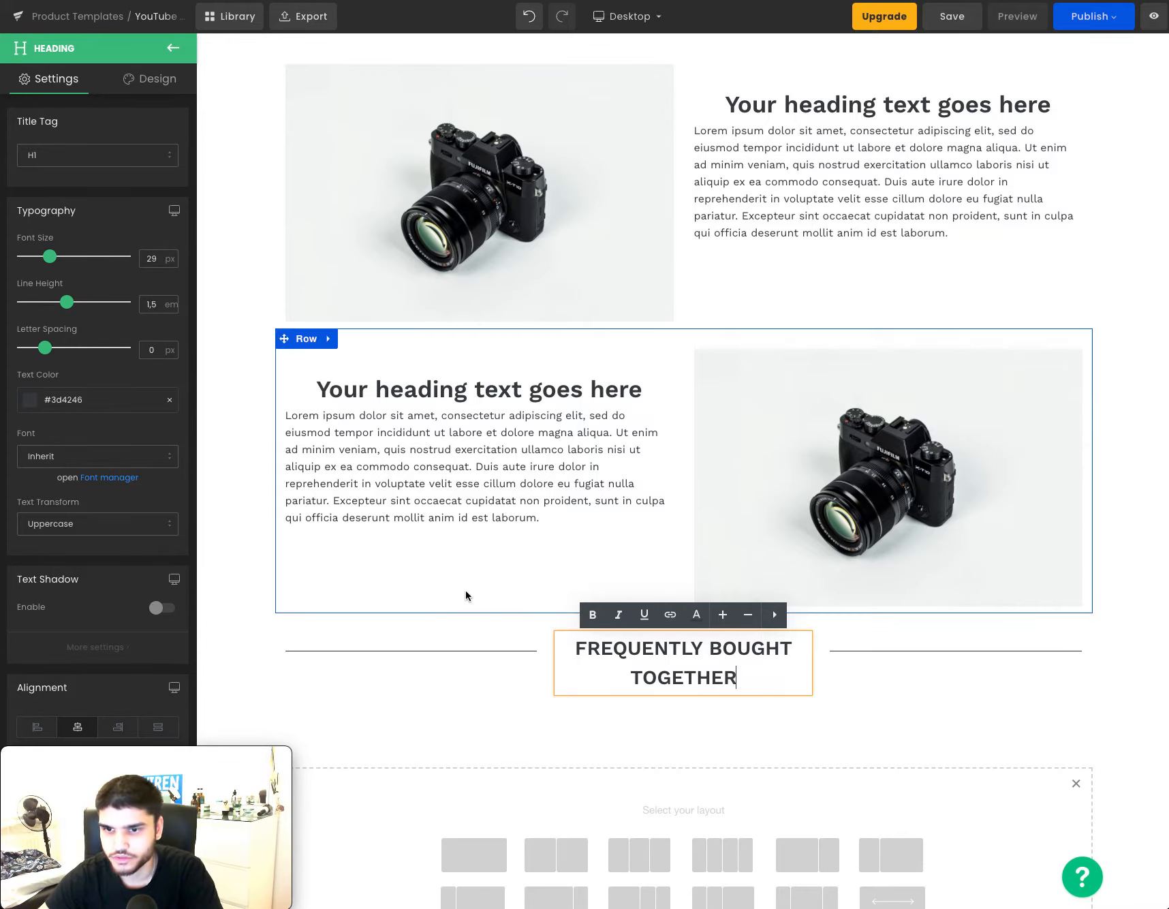
{"action": "left_click", "coordinate": [250, 658]}
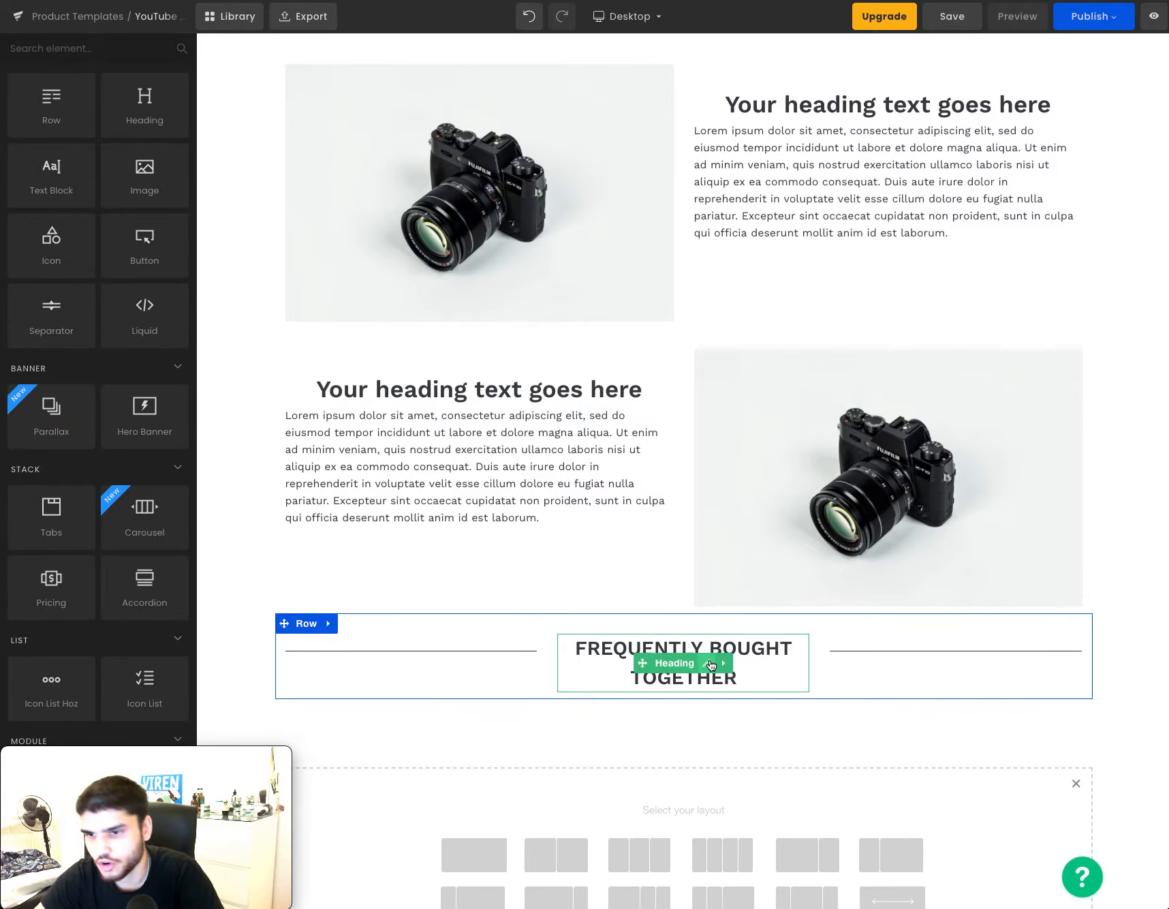
Insert a single-column row below the FREQUENTLY BOUGHT TOGETHER title.
{"action": "scroll", "coordinate": [782, 653], "scroll_direction": "down", "scroll_amount": 1}
{"action": "scroll", "coordinate": [782, 653], "scroll_direction": "down", "scroll_amount": 2}
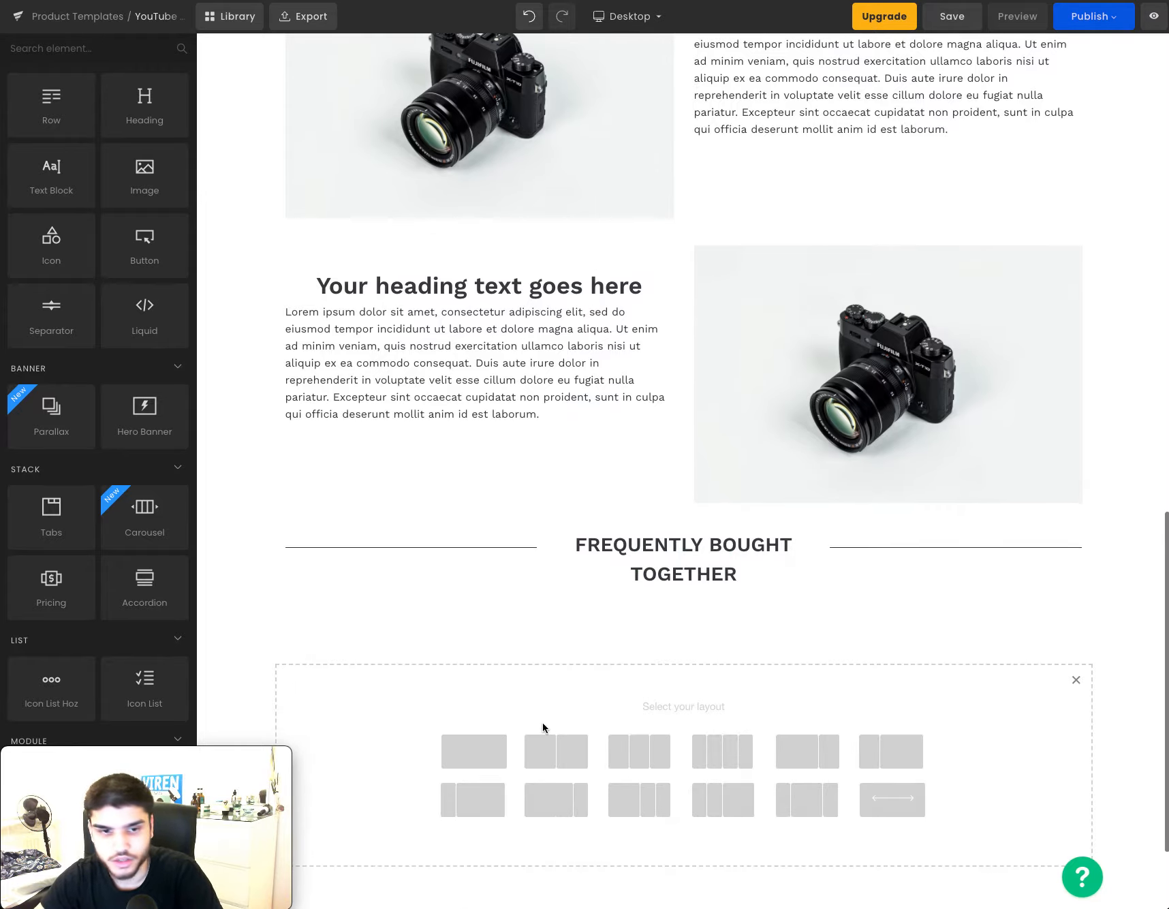
{"action": "scroll", "coordinate": [480, 700], "scroll_direction": "down", "scroll_amount": 3}
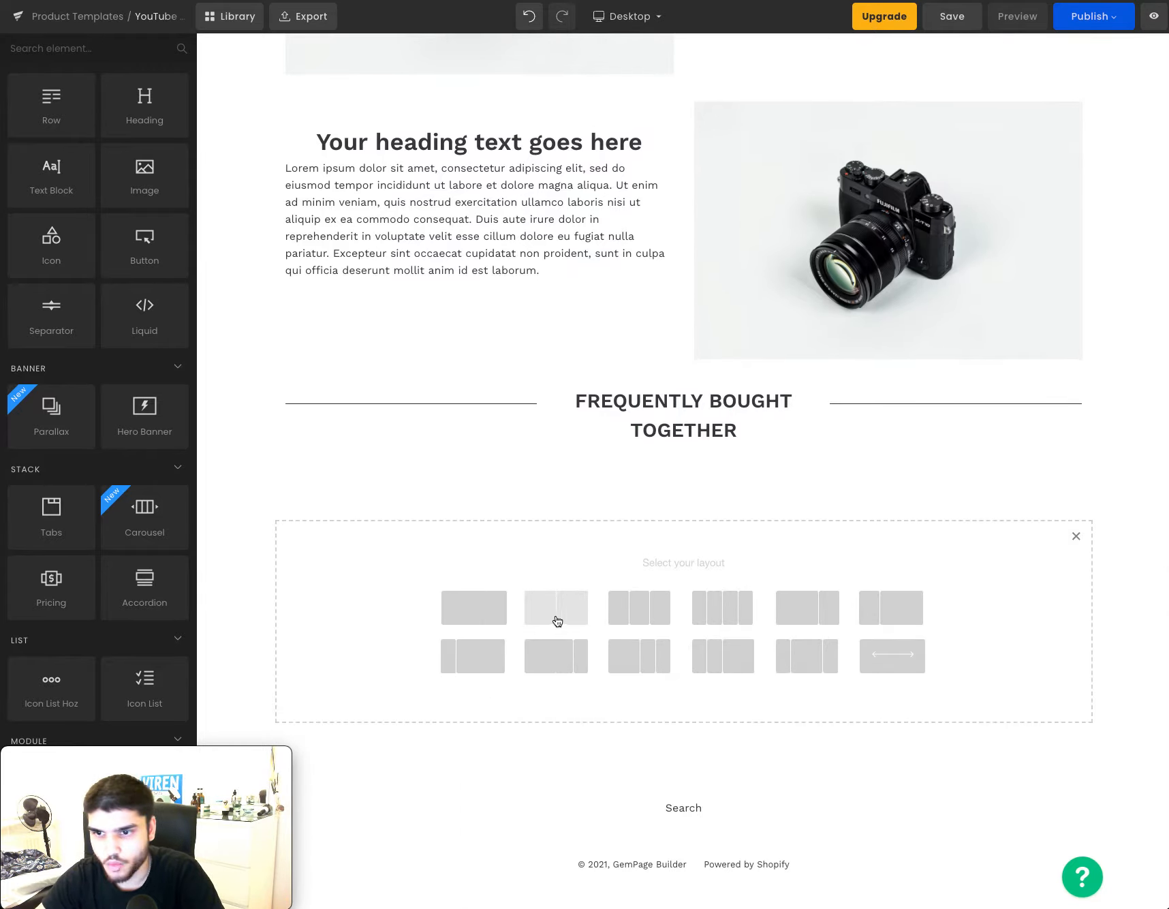
{"action": "left_click", "coordinate": [462, 617]}
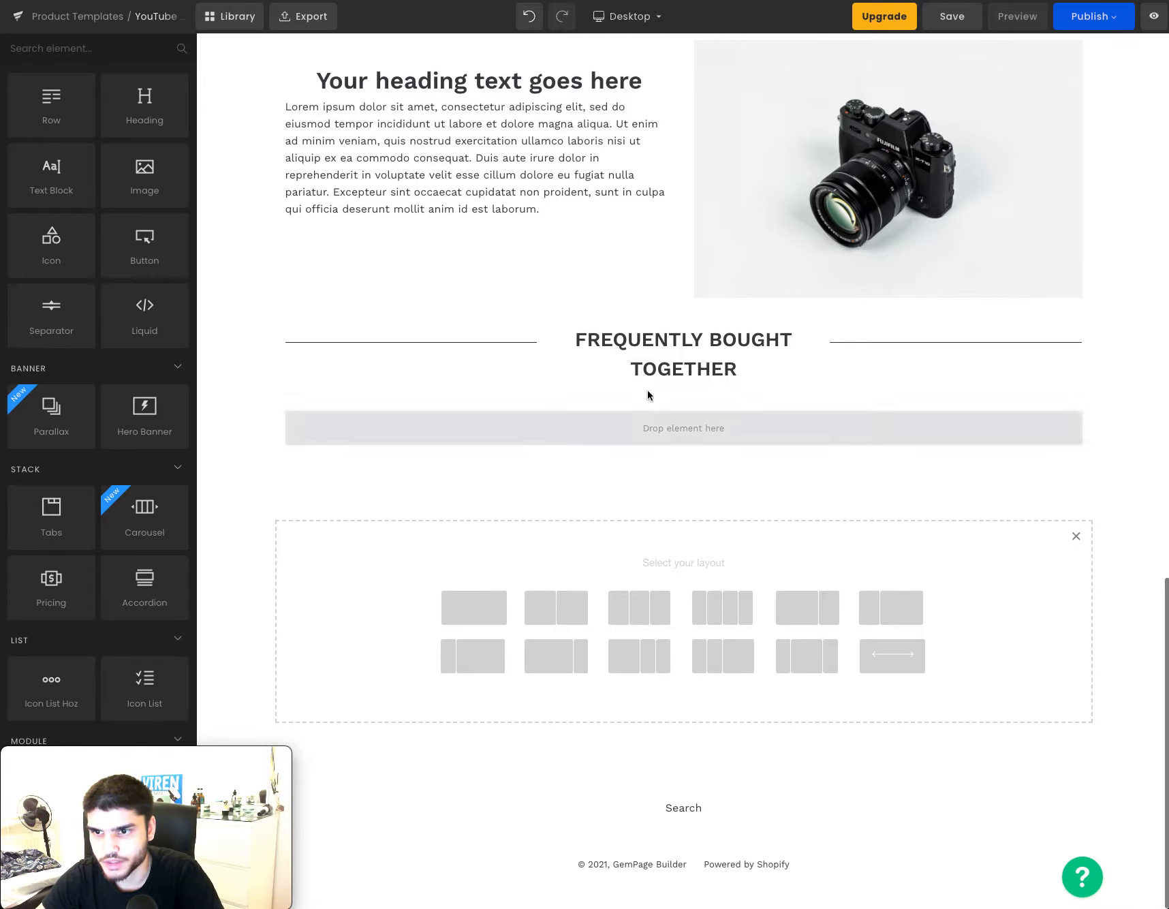
Find the Product List element and place it in the empty row below the FREQUENTLY BOUGHT TOGETHER title.
{"action": "scroll", "coordinate": [66, 477], "scroll_direction": "down", "scroll_amount": 7}
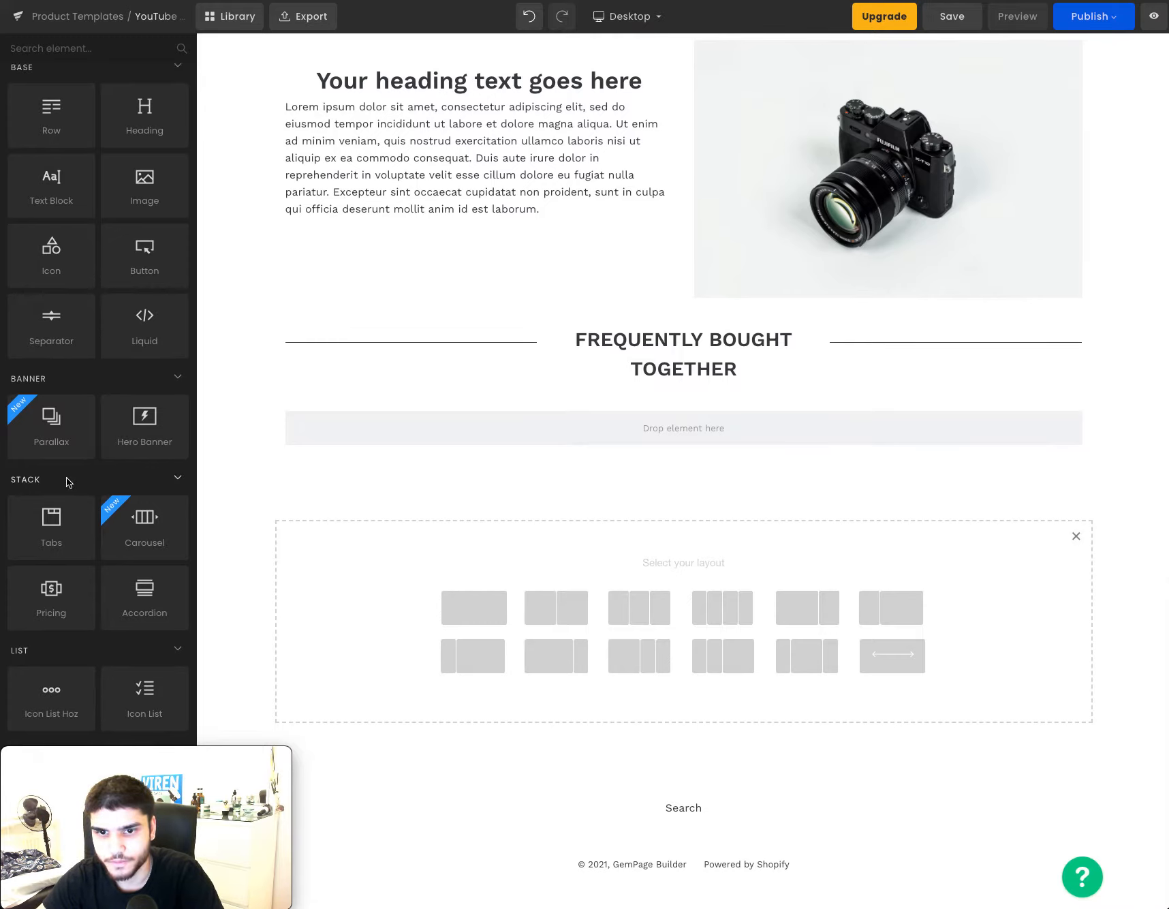
{"action": "scroll", "coordinate": [152, 475], "scroll_direction": "down", "scroll_amount": 6}
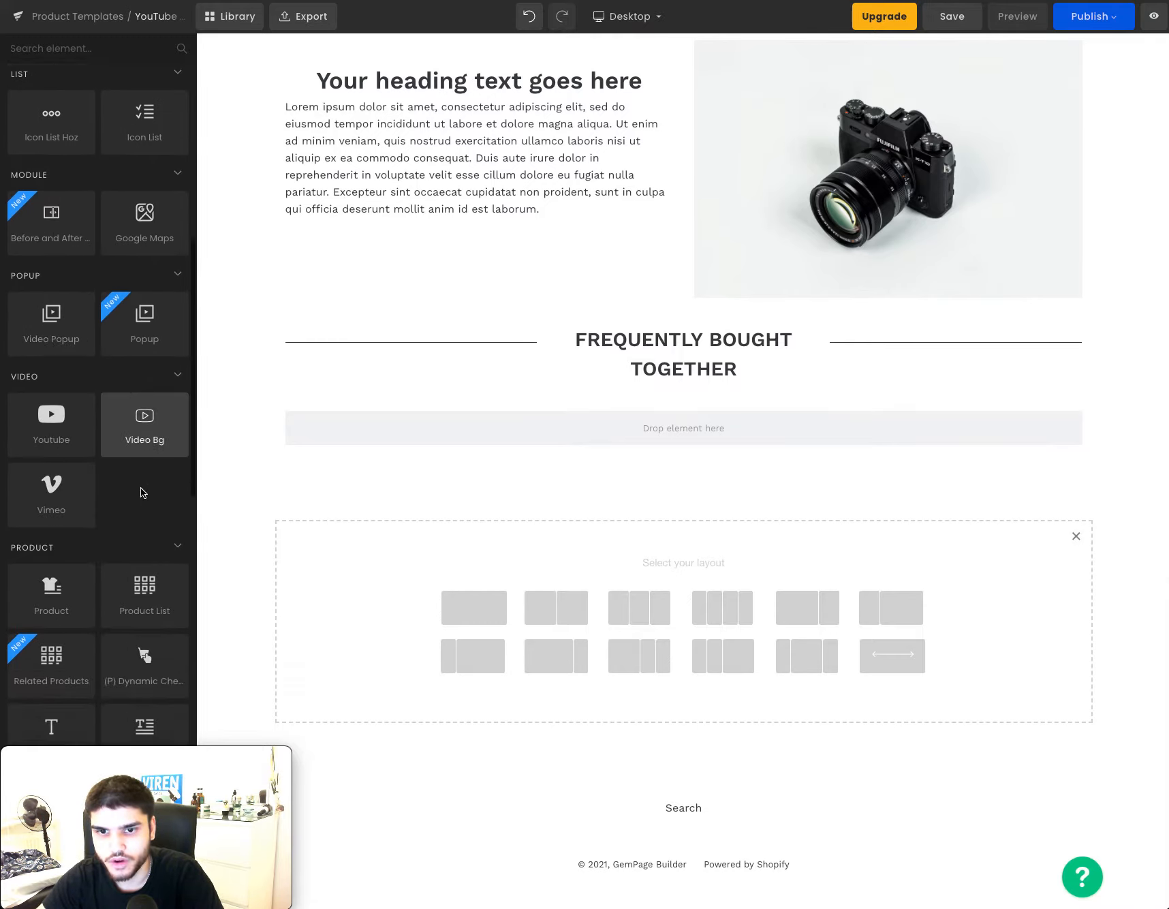
{"action": "scroll", "coordinate": [138, 508], "scroll_direction": "down", "scroll_amount": 3}
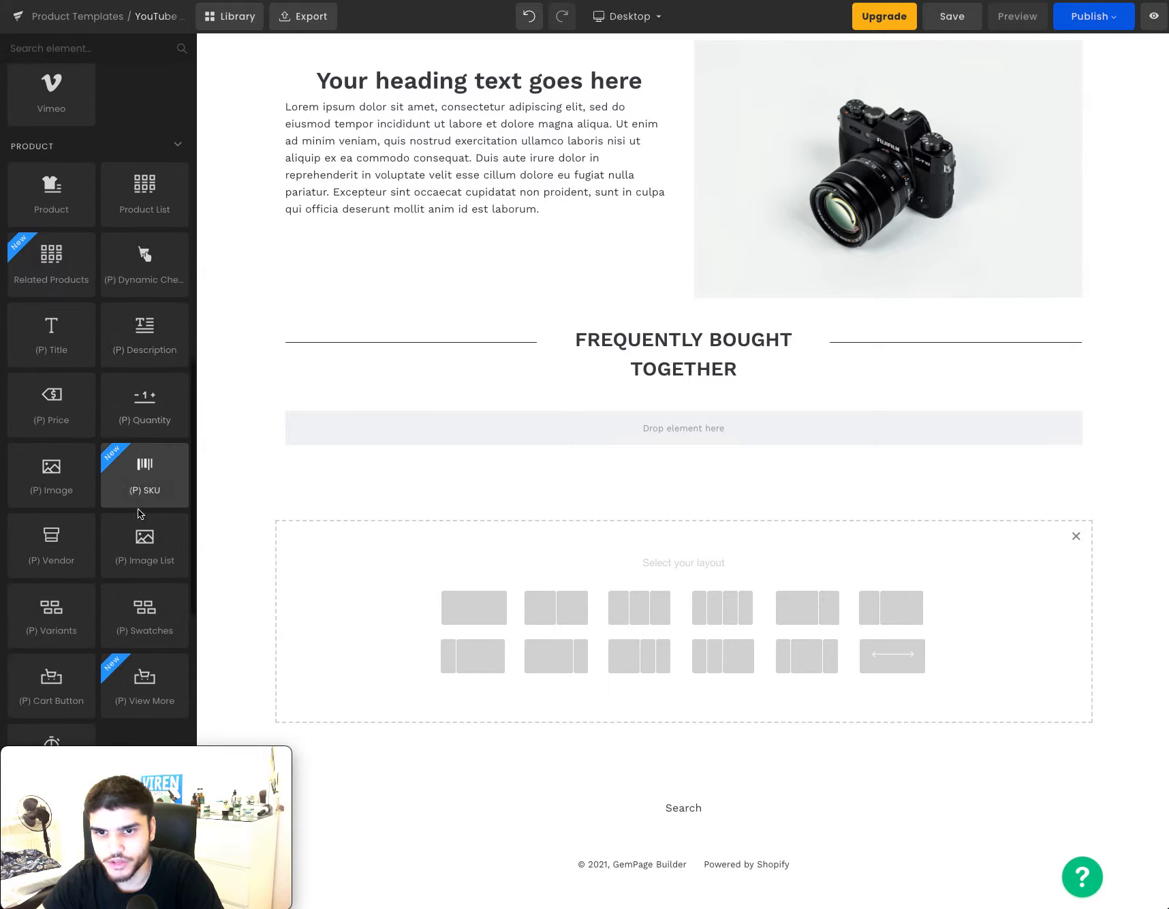
{"action": "scroll", "coordinate": [138, 507], "scroll_direction": "down", "scroll_amount": 7}
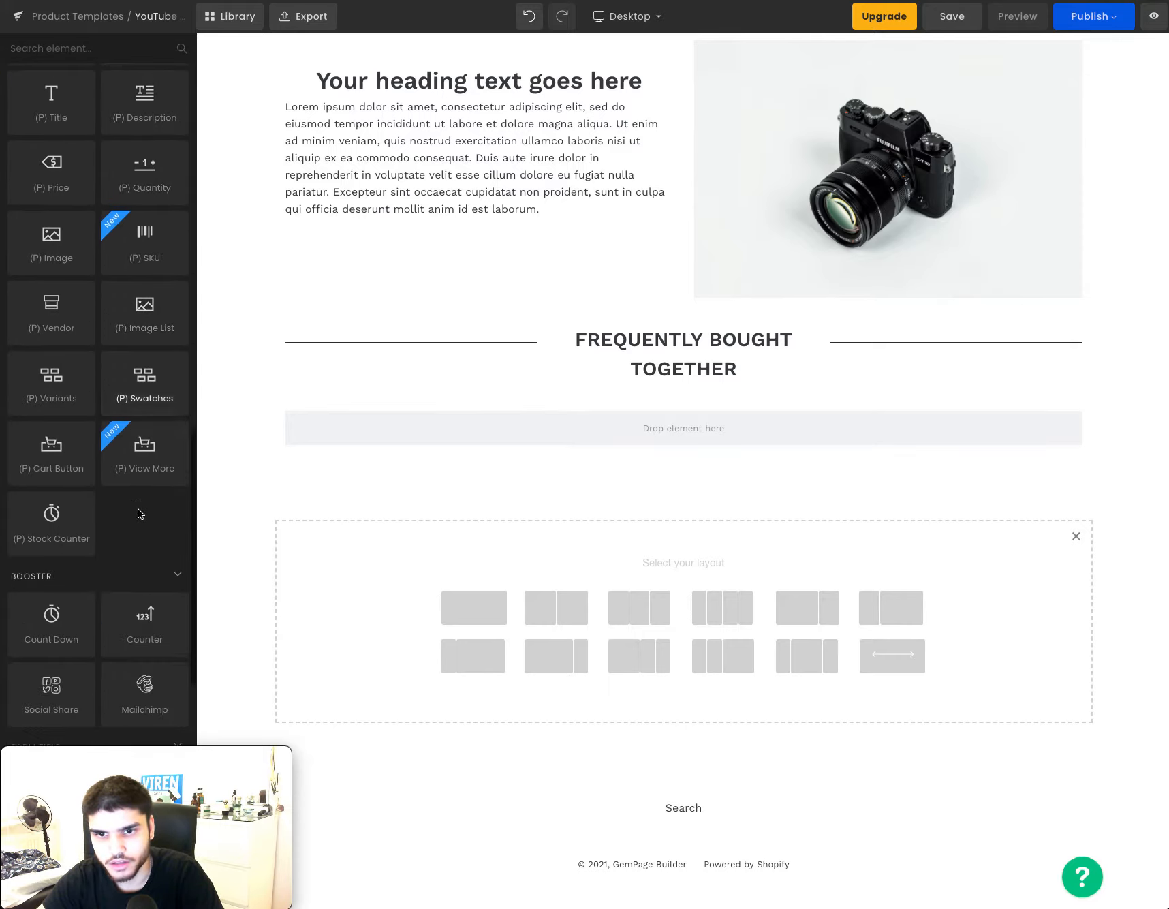
{"action": "scroll", "coordinate": [112, 521], "scroll_direction": "down", "scroll_amount": 7}
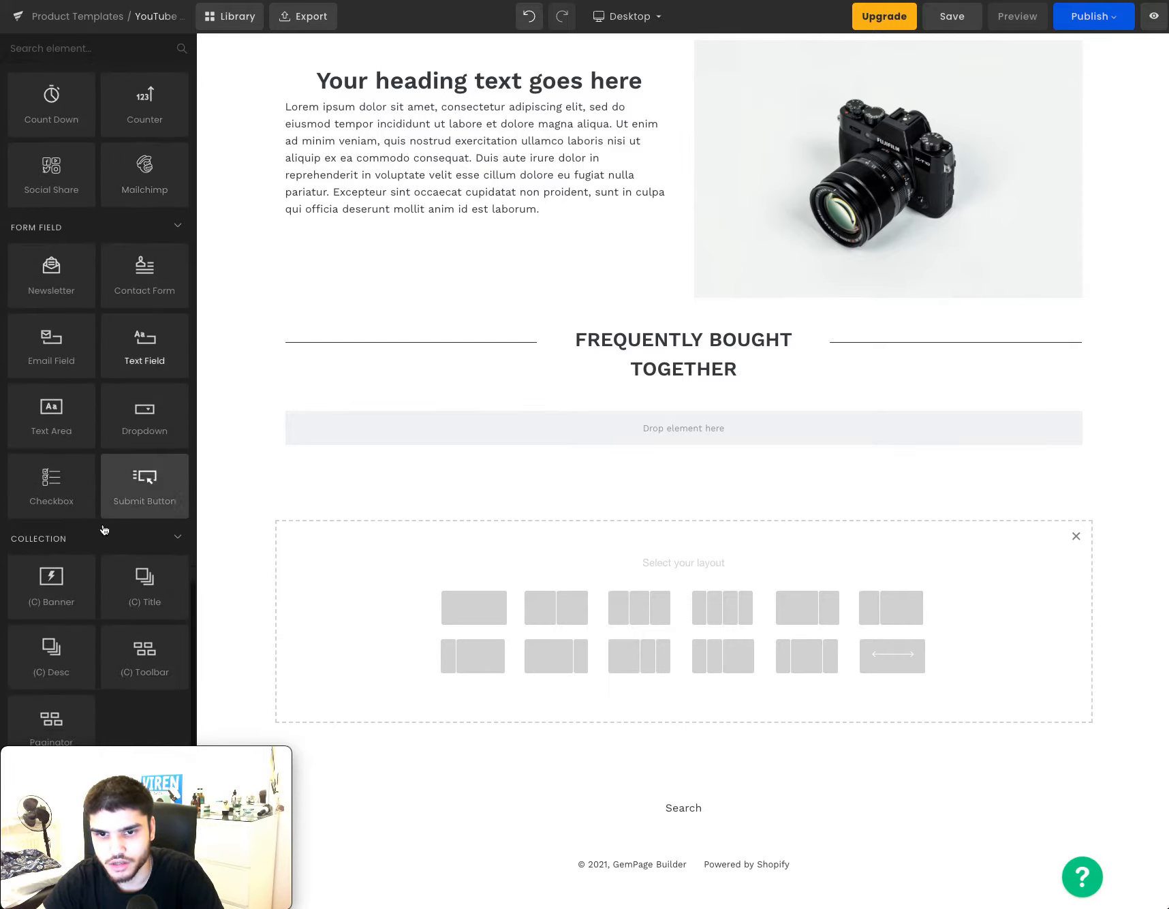
{"action": "scroll", "coordinate": [103, 524], "scroll_direction": "up", "scroll_amount": 15}
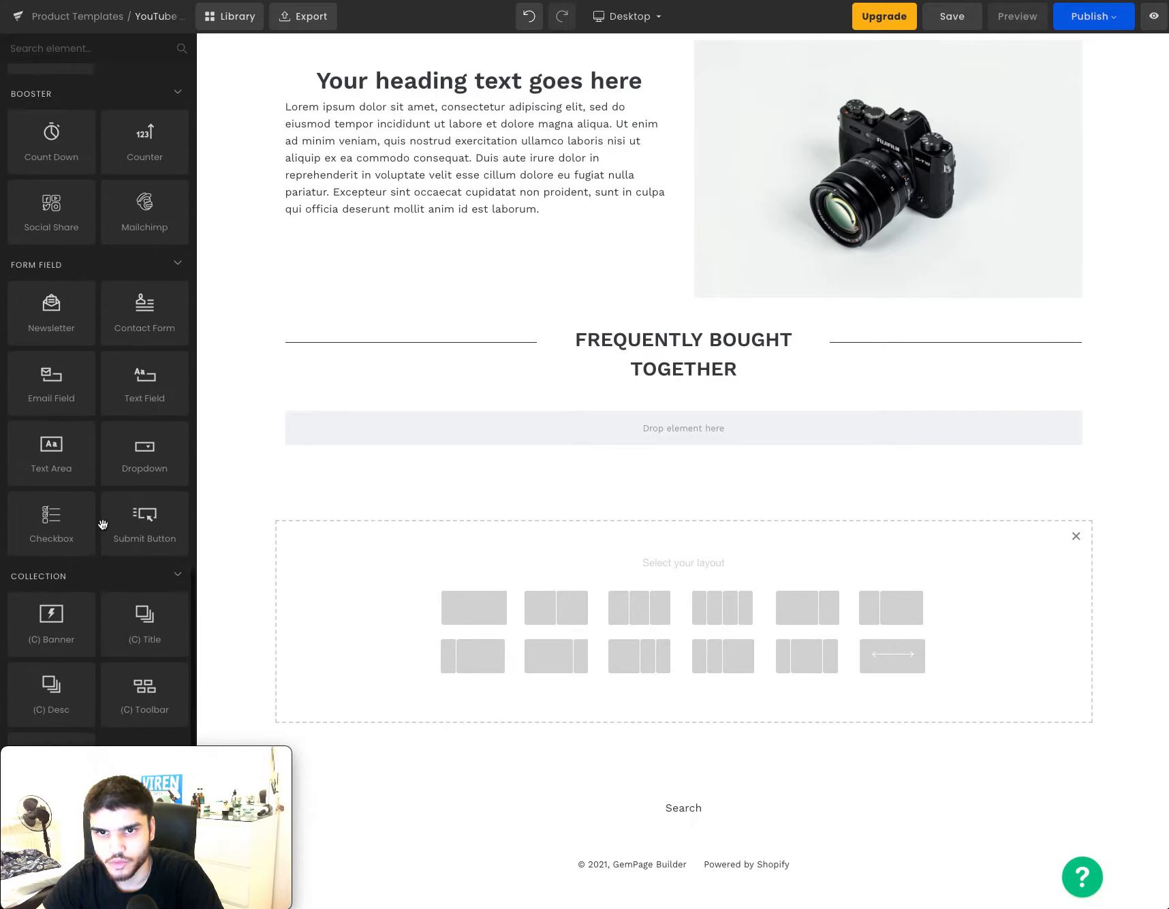
{"action": "scroll", "coordinate": [103, 524], "scroll_direction": "up", "scroll_amount": 1}
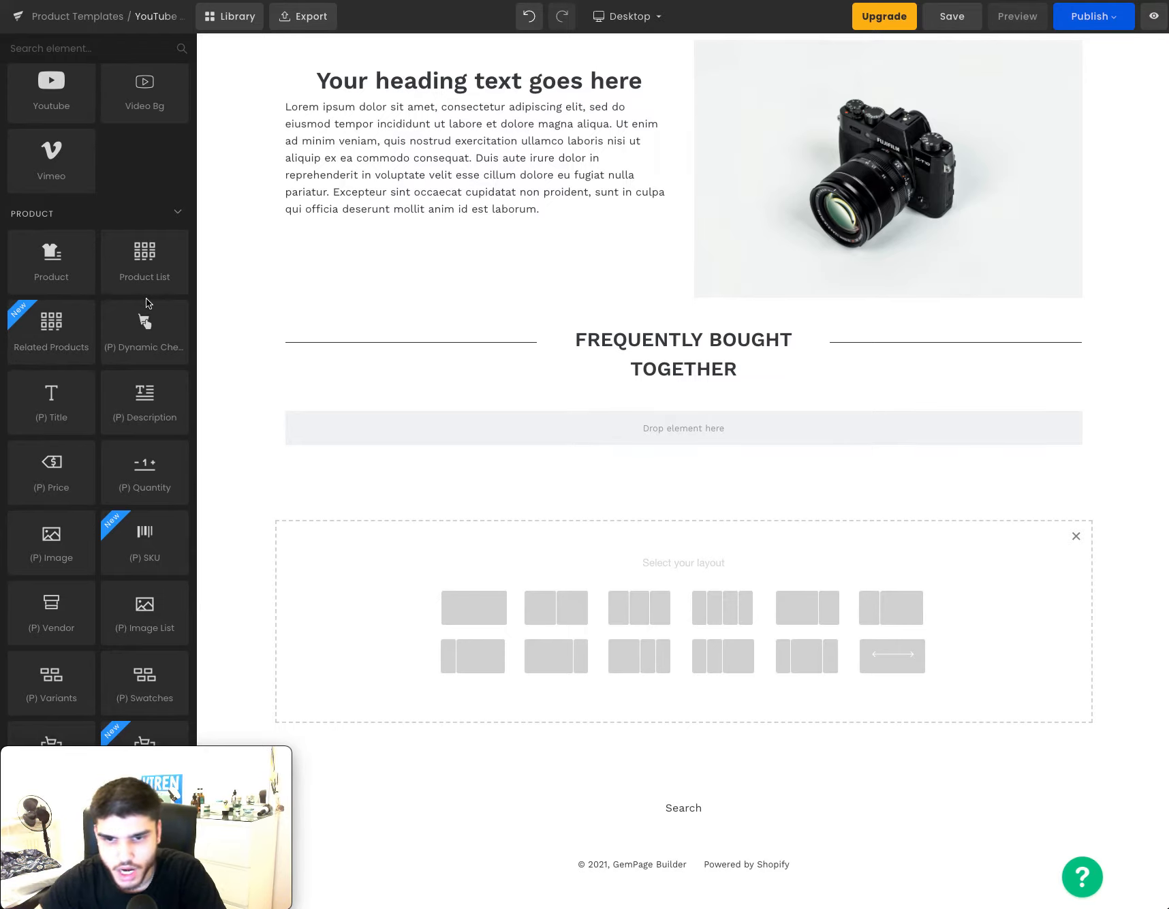
{"action": "scroll", "coordinate": [125, 412], "scroll_direction": "down", "scroll_amount": 6}
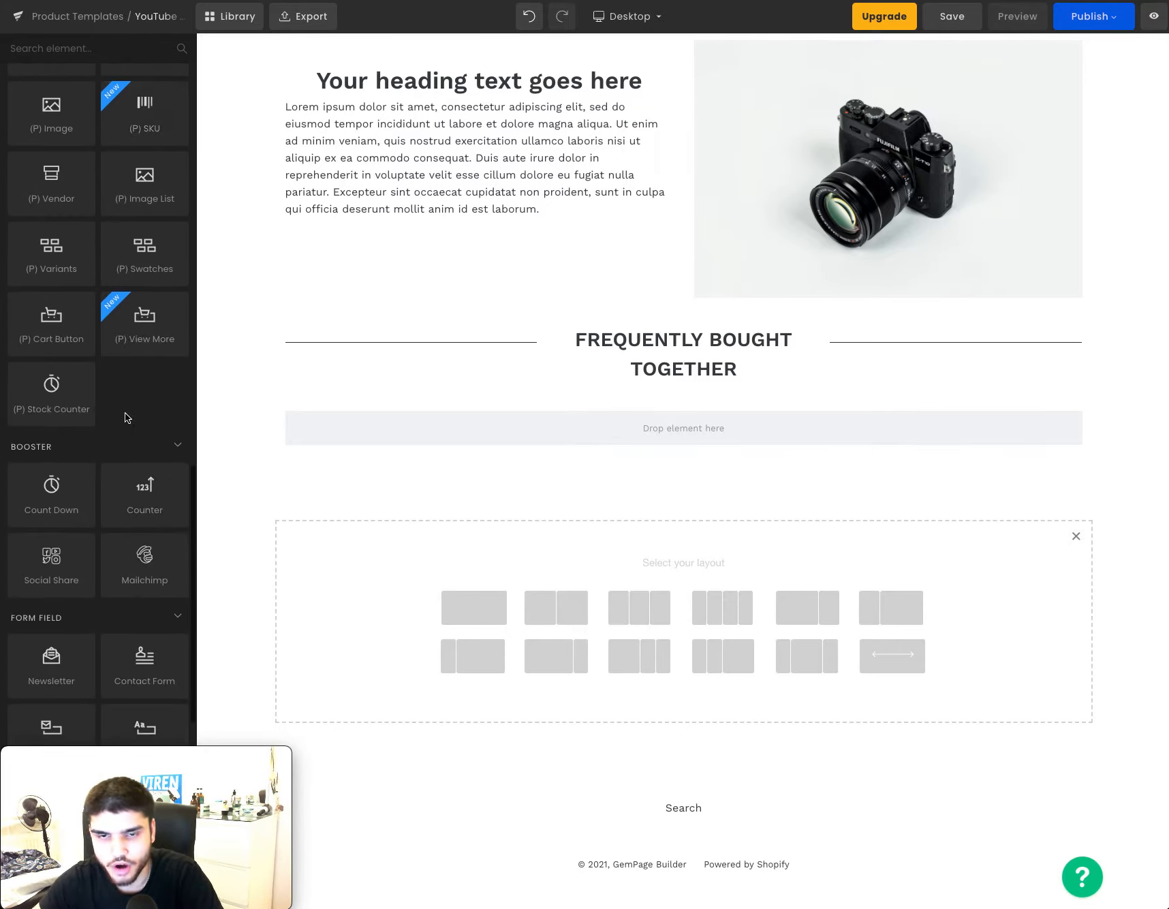
{"action": "scroll", "coordinate": [126, 412], "scroll_direction": "up", "scroll_amount": 6}
{"action": "left_click_drag", "start_coordinate": [137, 449], "coordinate": [689, 420]}
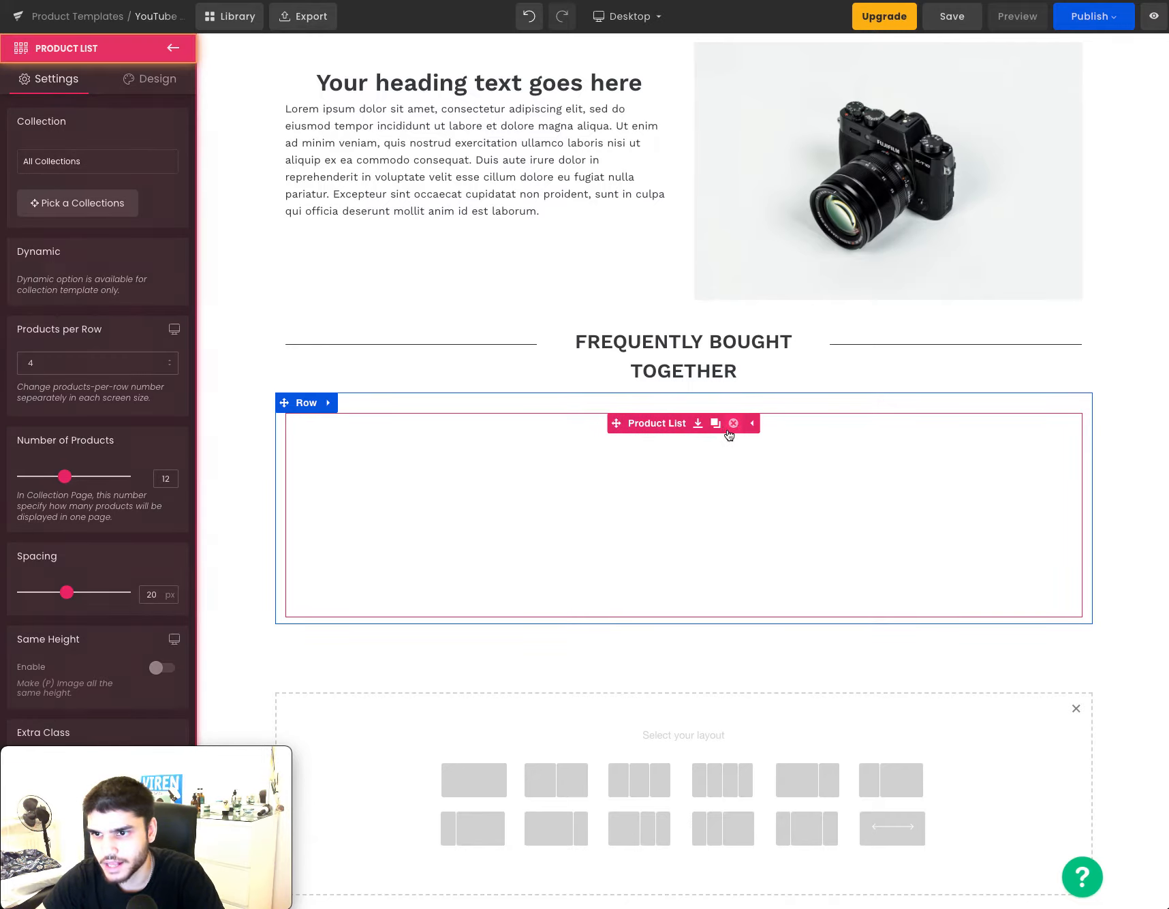
Delete the product list and its single-column row below the FREQUENTLY BOUGHT TOGETHER title.
{"action": "left_click", "coordinate": [732, 423]}
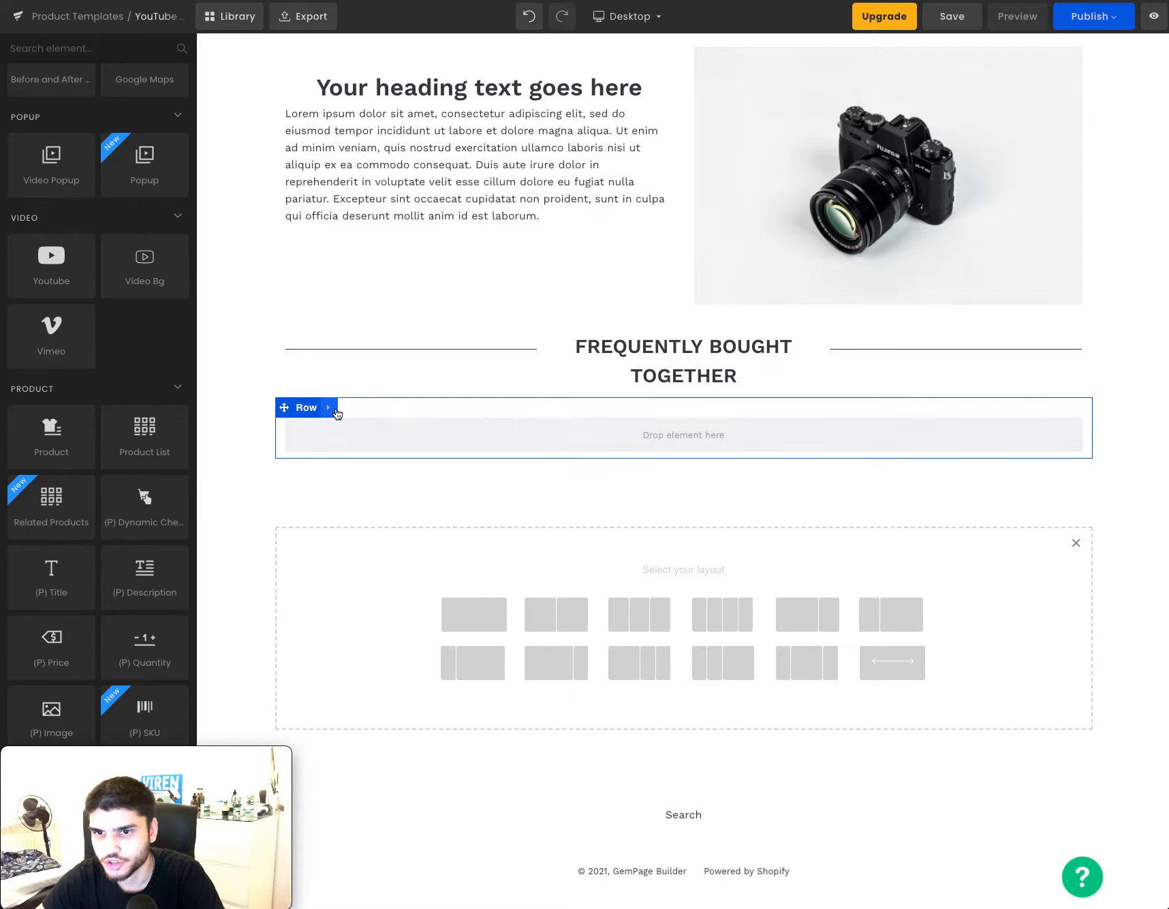
{"action": "left_click", "coordinate": [363, 408]}
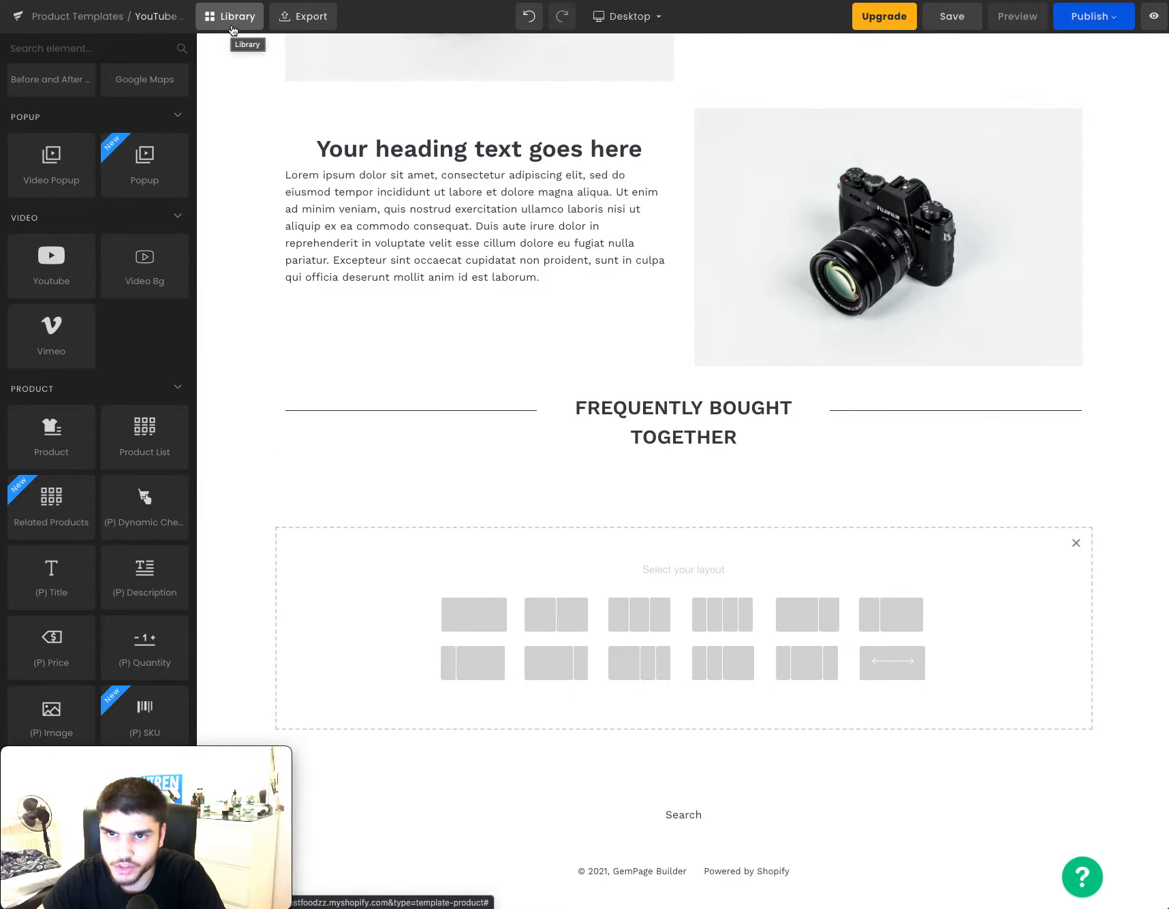
Find the Bundles style 3 block in the Library and insert it below the FREQUENTLY BOUGHT TOGETHER title.
{"action": "left_click", "coordinate": [232, 30]}
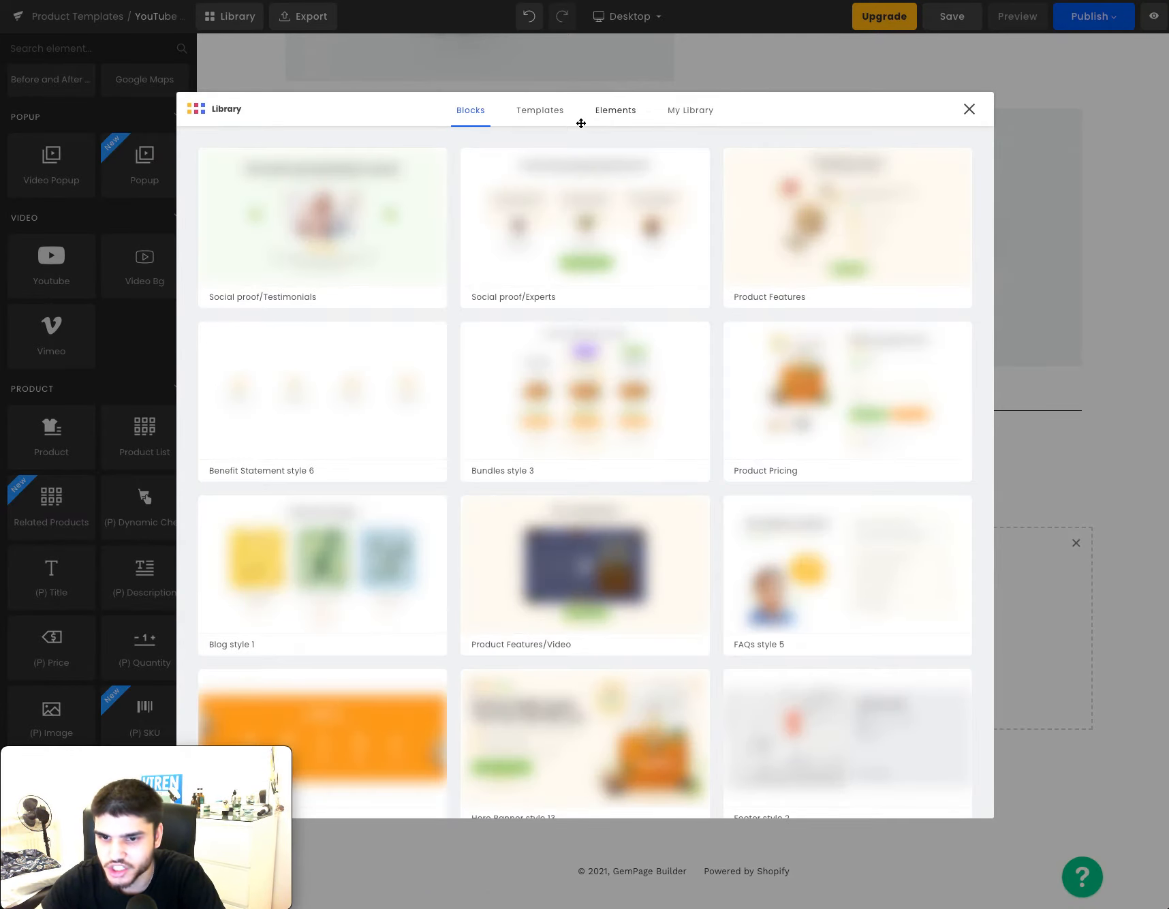
{"action": "mouse_move", "coordinate": [422, 263]}
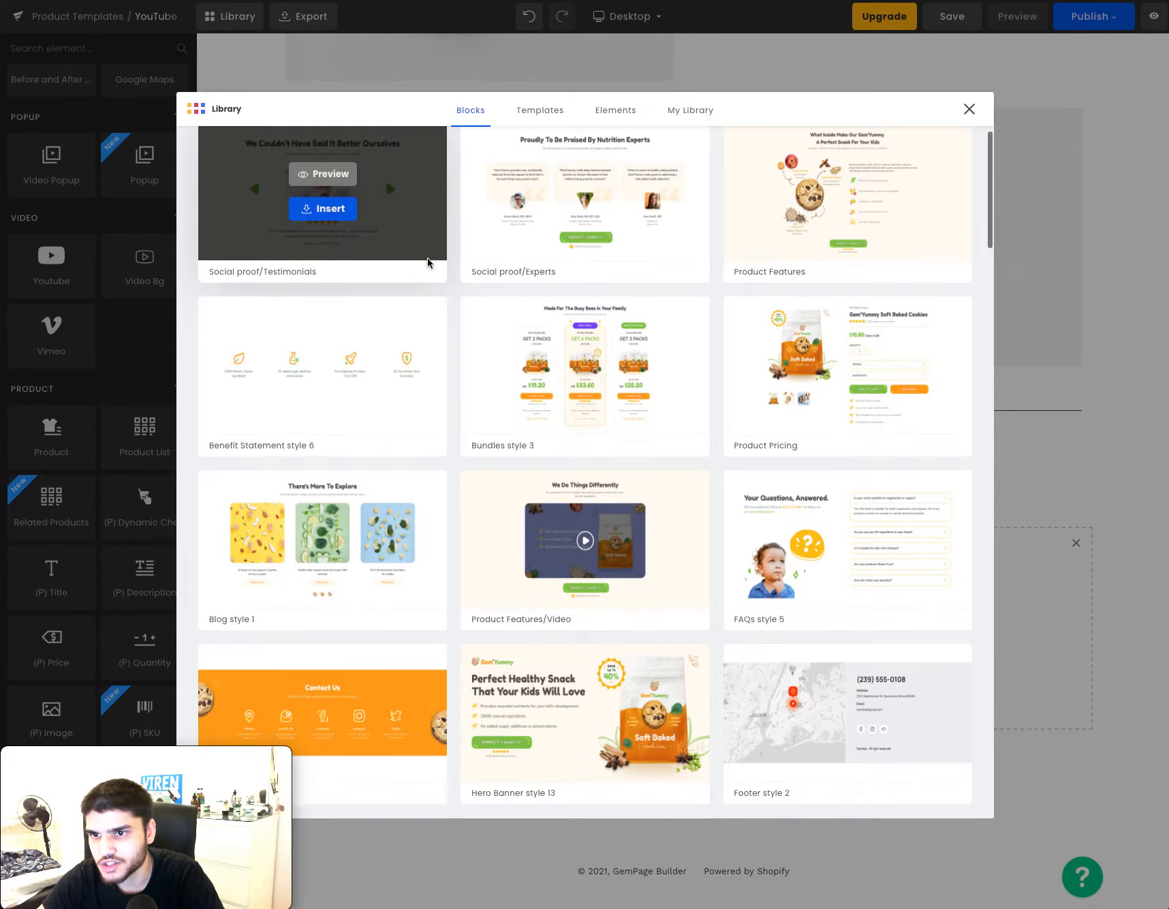
{"action": "scroll", "coordinate": [450, 271], "scroll_direction": "down", "scroll_amount": 5}
{"action": "scroll", "coordinate": [452, 278], "scroll_direction": "down", "scroll_amount": 10}
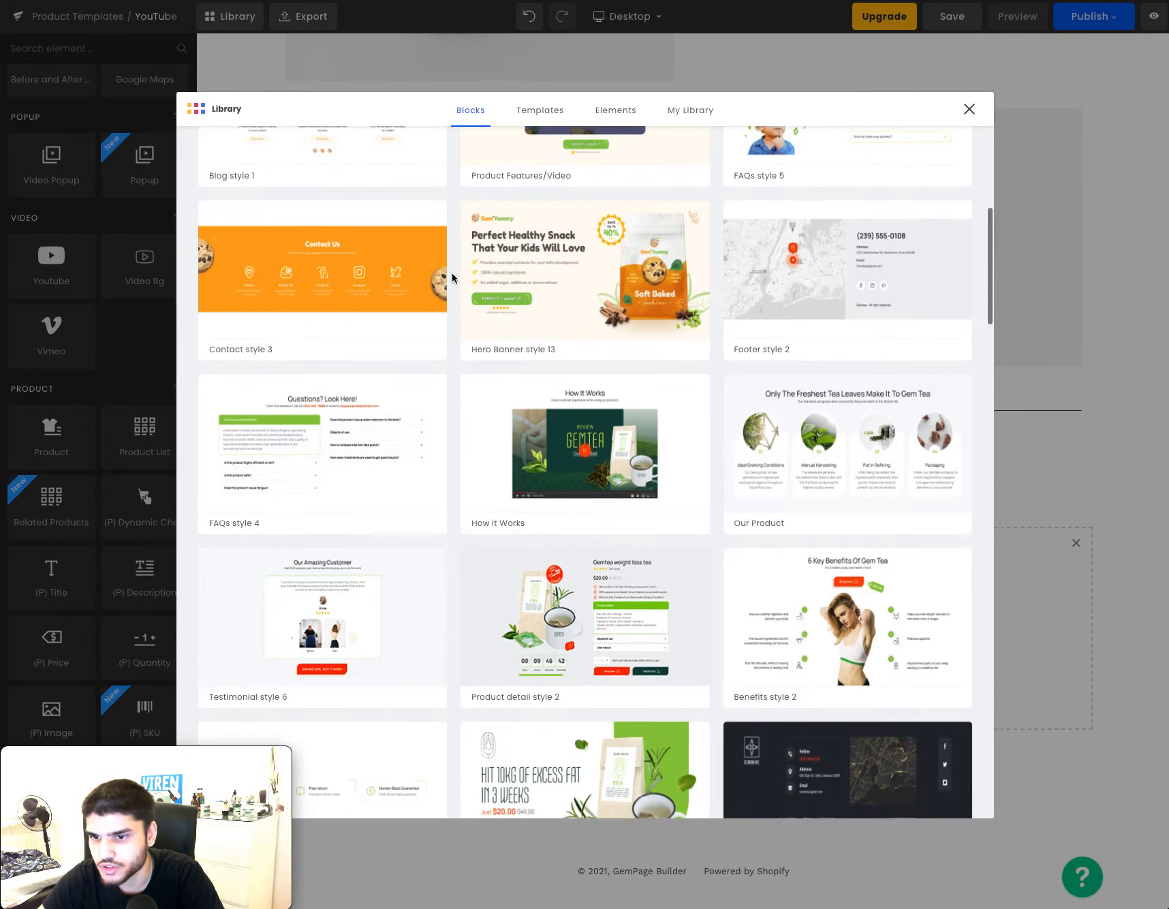
{"action": "scroll", "coordinate": [452, 277], "scroll_direction": "down", "scroll_amount": 15}
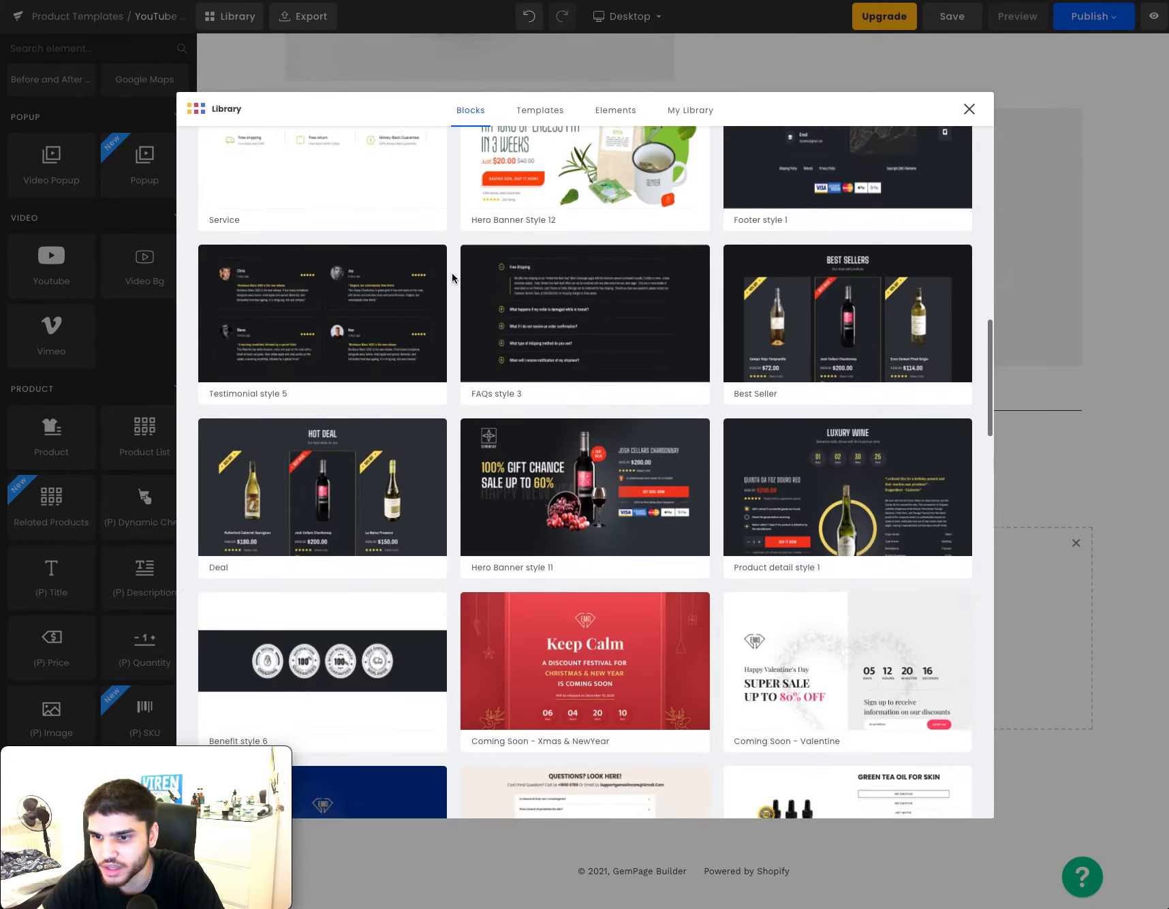
{"action": "scroll", "coordinate": [452, 277], "scroll_direction": "down", "scroll_amount": 7}
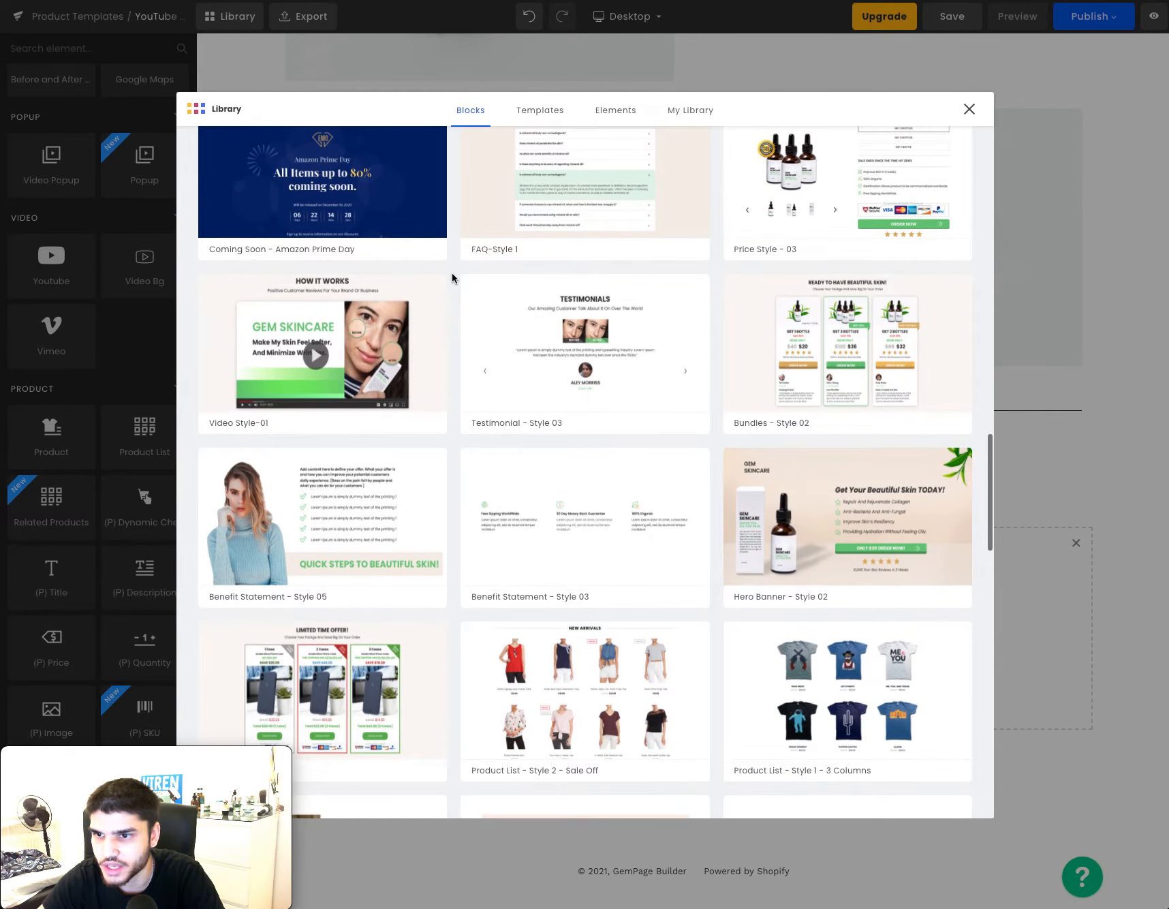
{"action": "scroll", "coordinate": [452, 277], "scroll_direction": "down", "scroll_amount": 10}
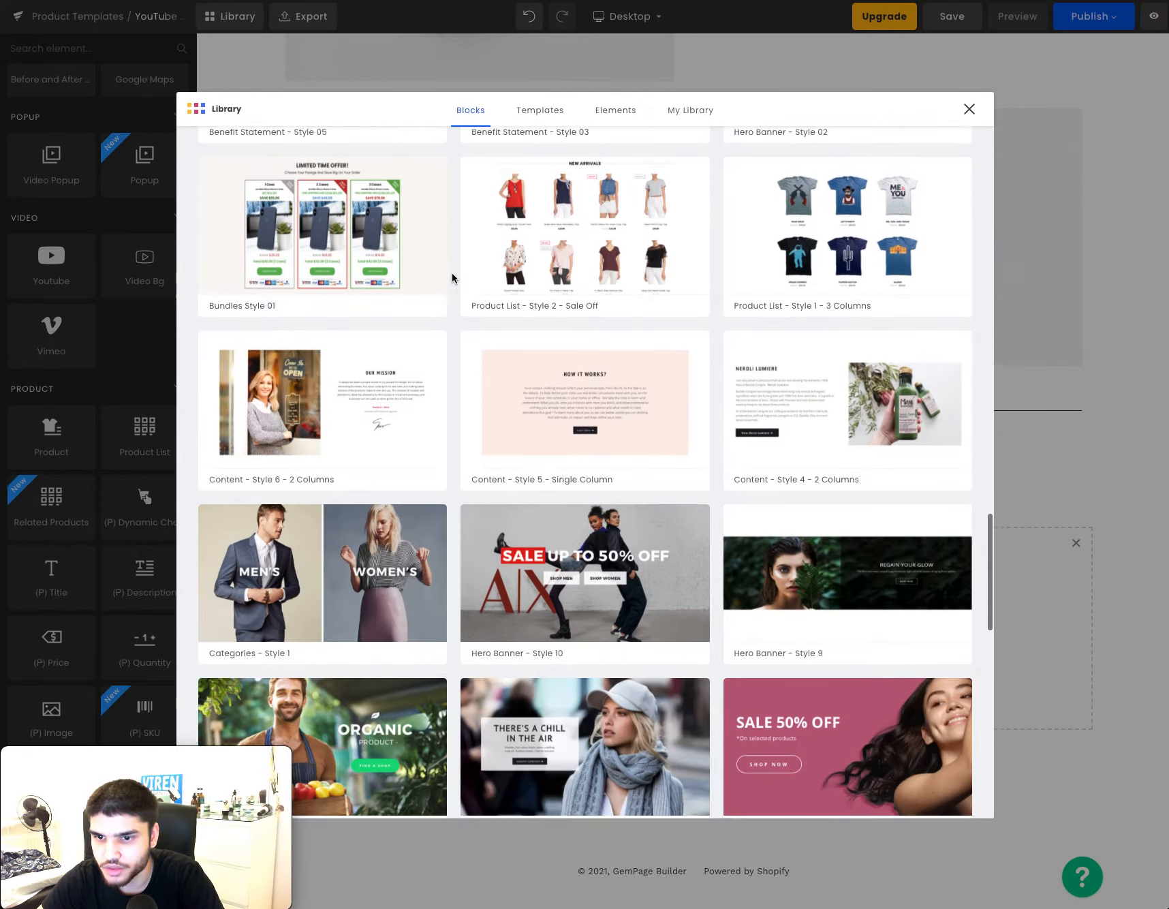
{"action": "scroll", "coordinate": [453, 276], "scroll_direction": "down", "scroll_amount": 10}
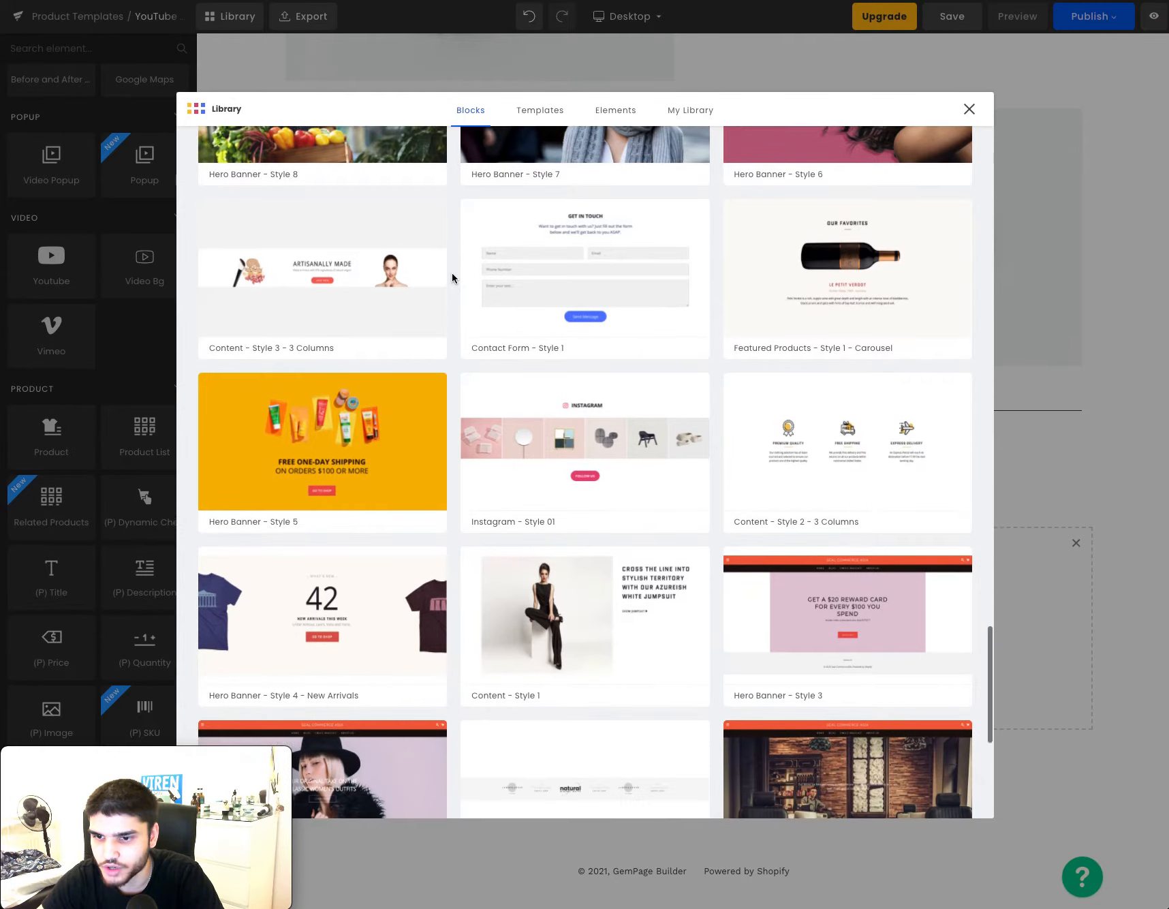
{"action": "scroll", "coordinate": [452, 272], "scroll_direction": "up", "scroll_amount": 20}
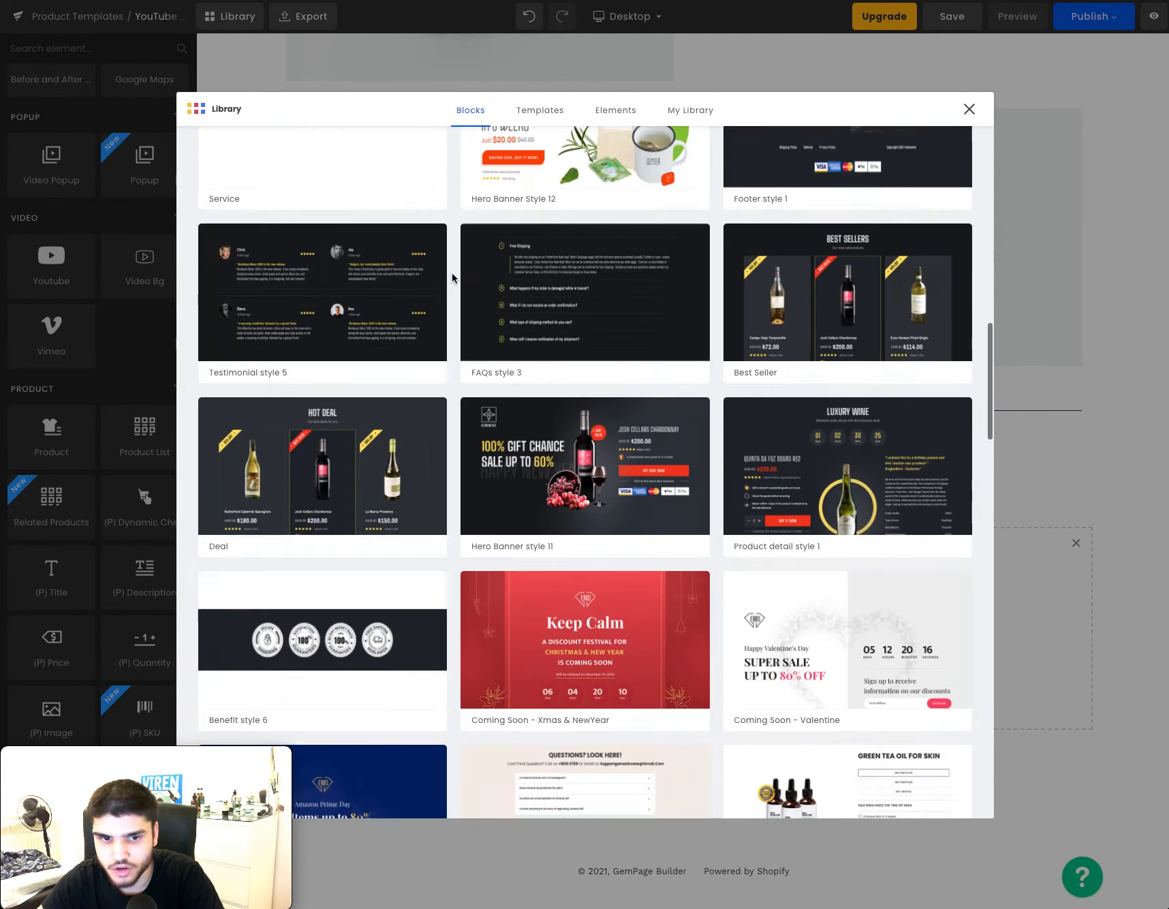
{"action": "mouse_move", "coordinate": [576, 212]}
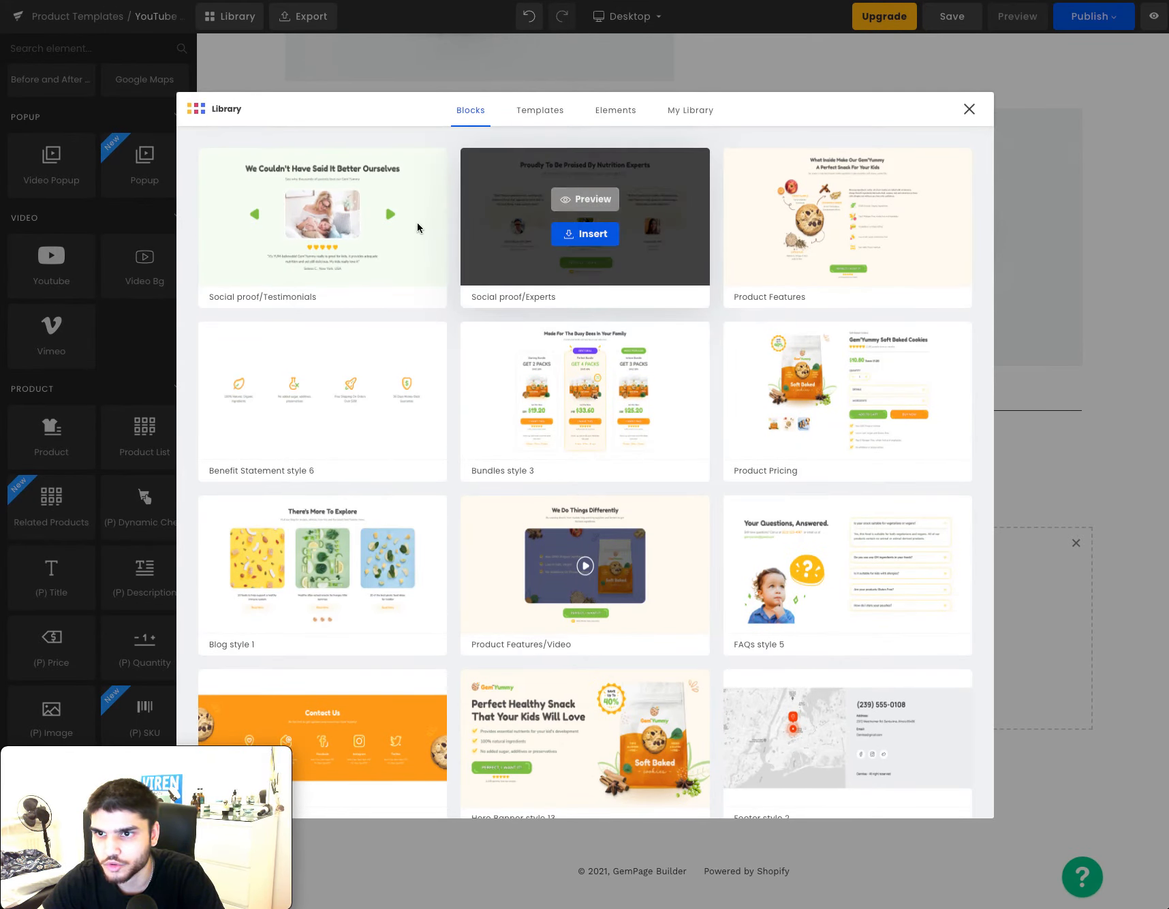
{"action": "scroll", "coordinate": [459, 272], "scroll_direction": "down", "scroll_amount": 1}
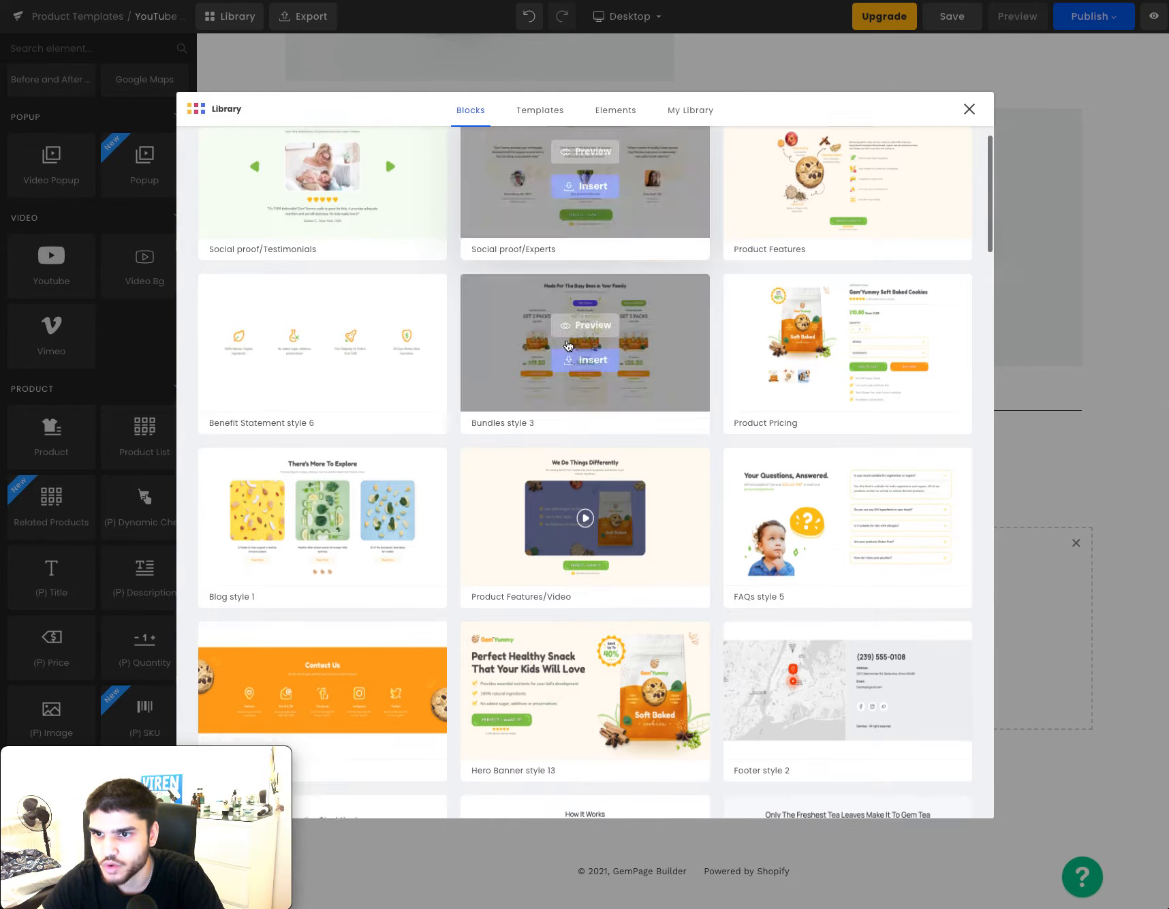
{"action": "left_click", "coordinate": [610, 331]}
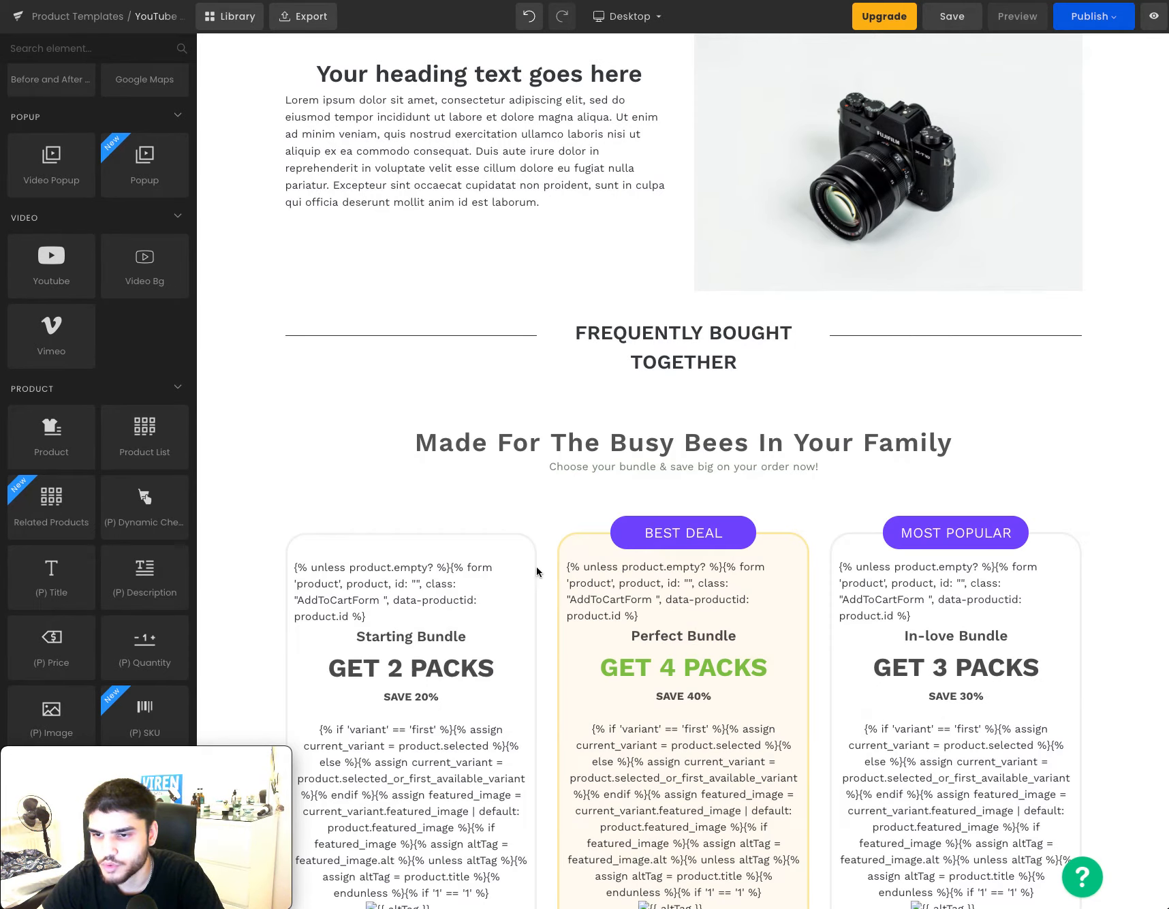
Delete the "Made For The Busy Bees In Your Family" heading row from the inserted bundles block.
{"action": "scroll", "coordinate": [537, 570], "scroll_direction": "down", "scroll_amount": 10}
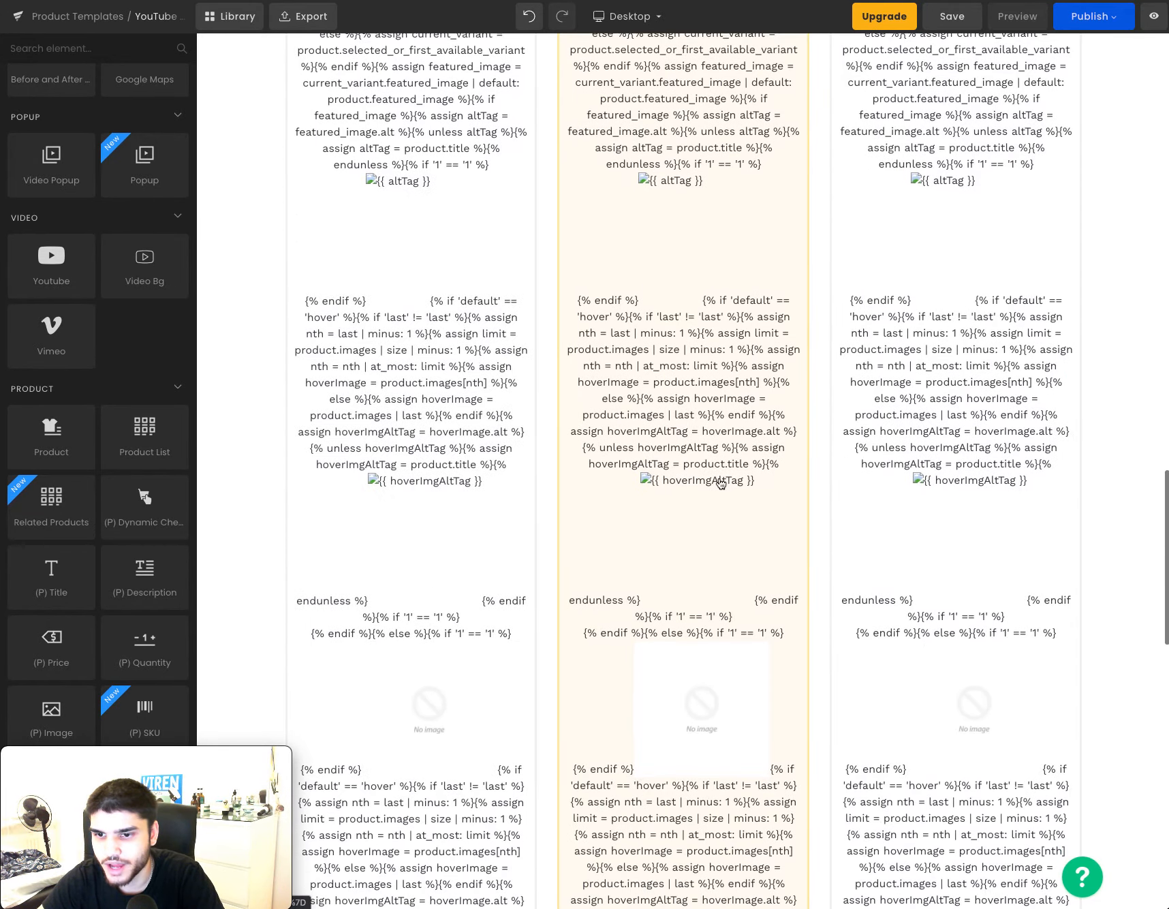
{"action": "scroll", "coordinate": [700, 485], "scroll_direction": "up", "scroll_amount": 12}
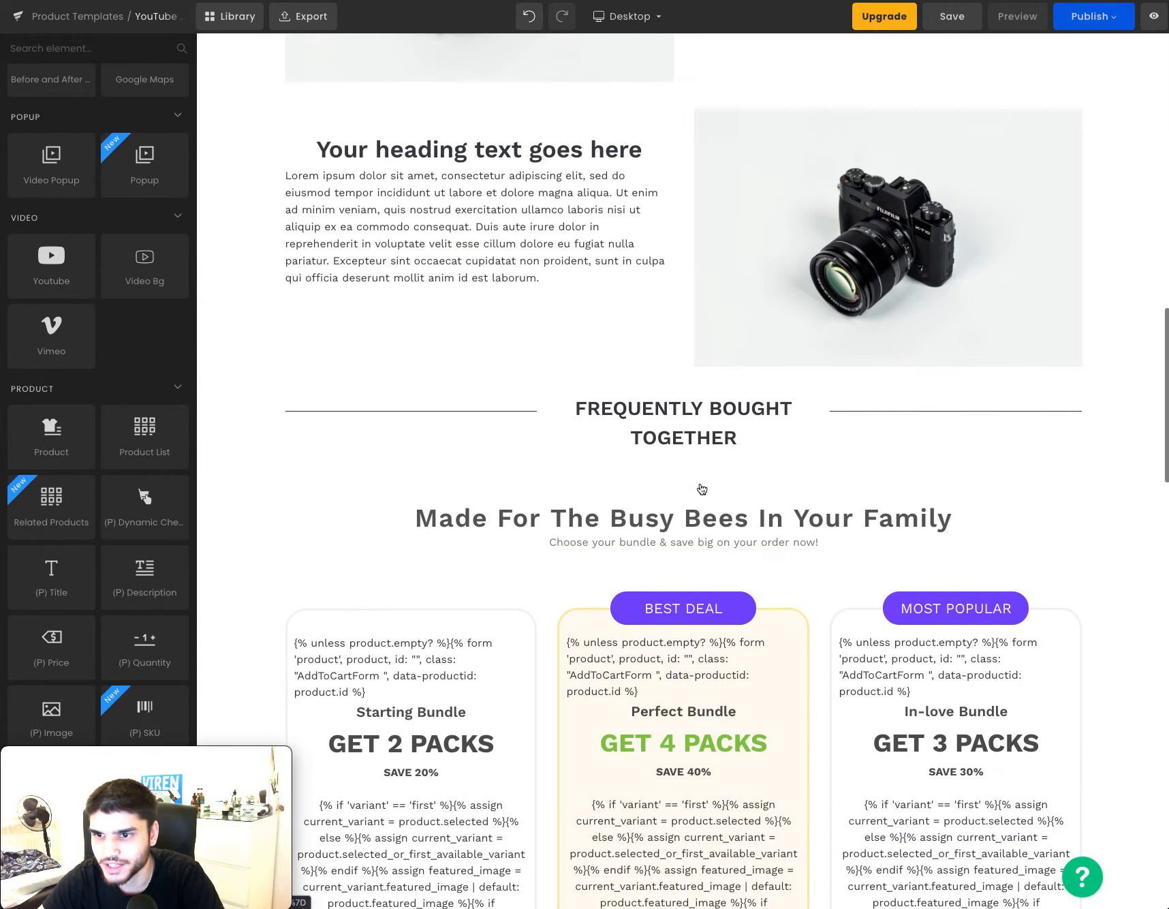
{"action": "scroll", "coordinate": [670, 449], "scroll_direction": "up", "scroll_amount": 15}
{"action": "scroll", "coordinate": [673, 452], "scroll_direction": "down", "scroll_amount": 20}
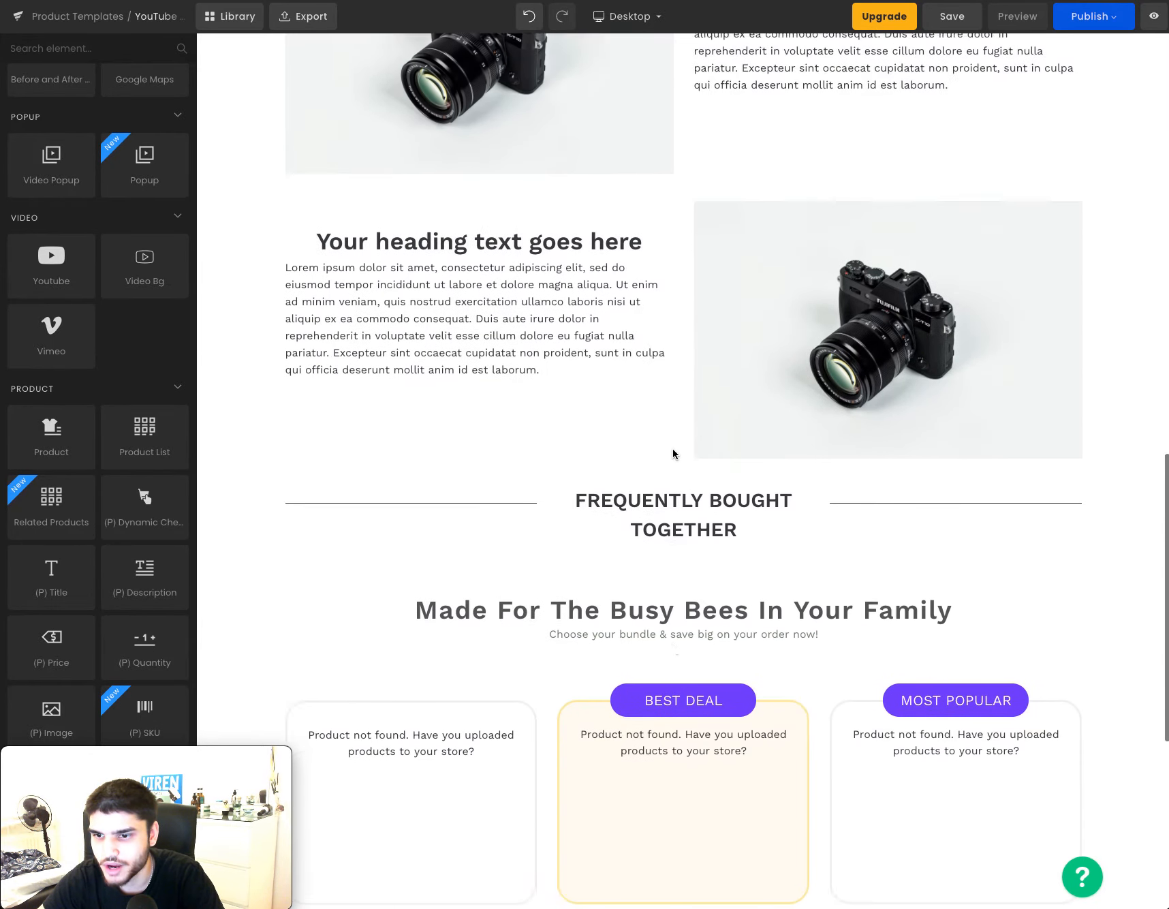
{"action": "scroll", "coordinate": [673, 453], "scroll_direction": "up", "scroll_amount": 2}
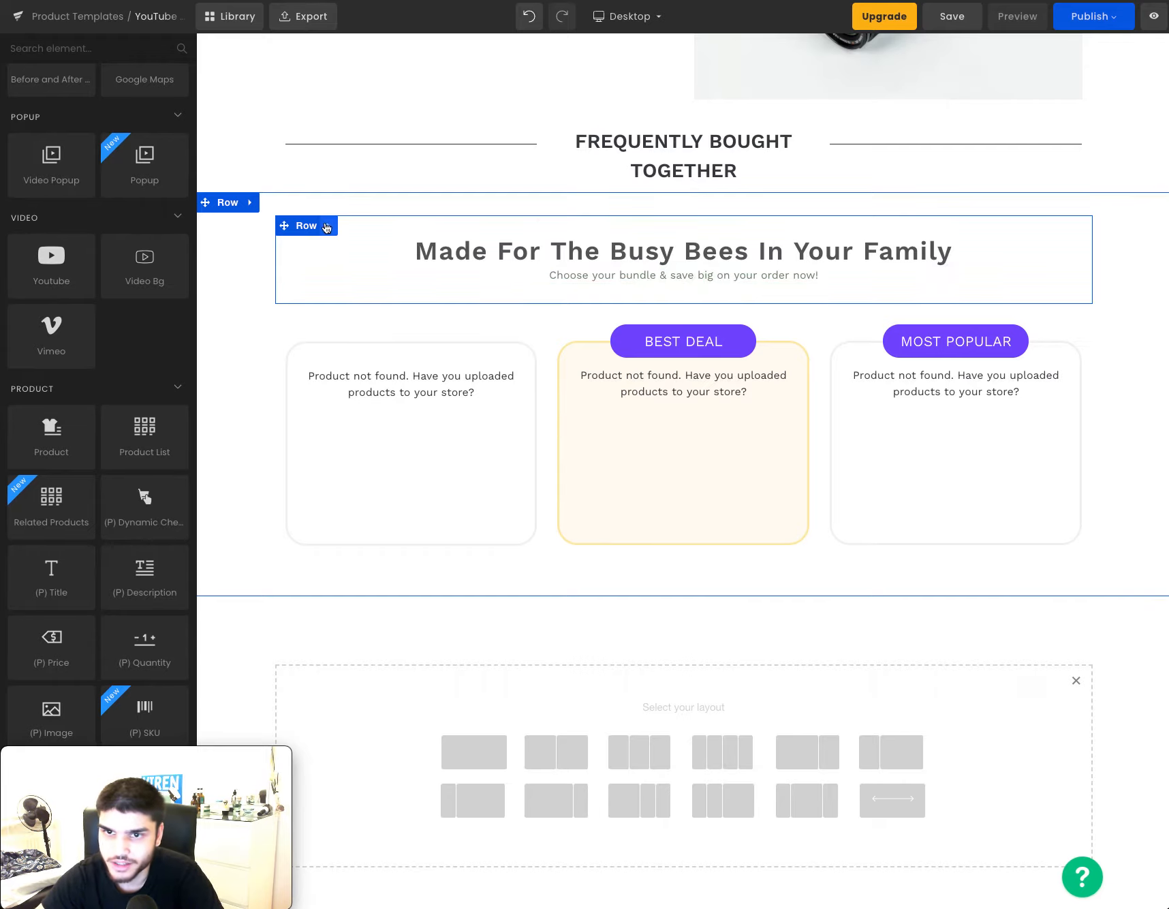
{"action": "left_click", "coordinate": [363, 227]}
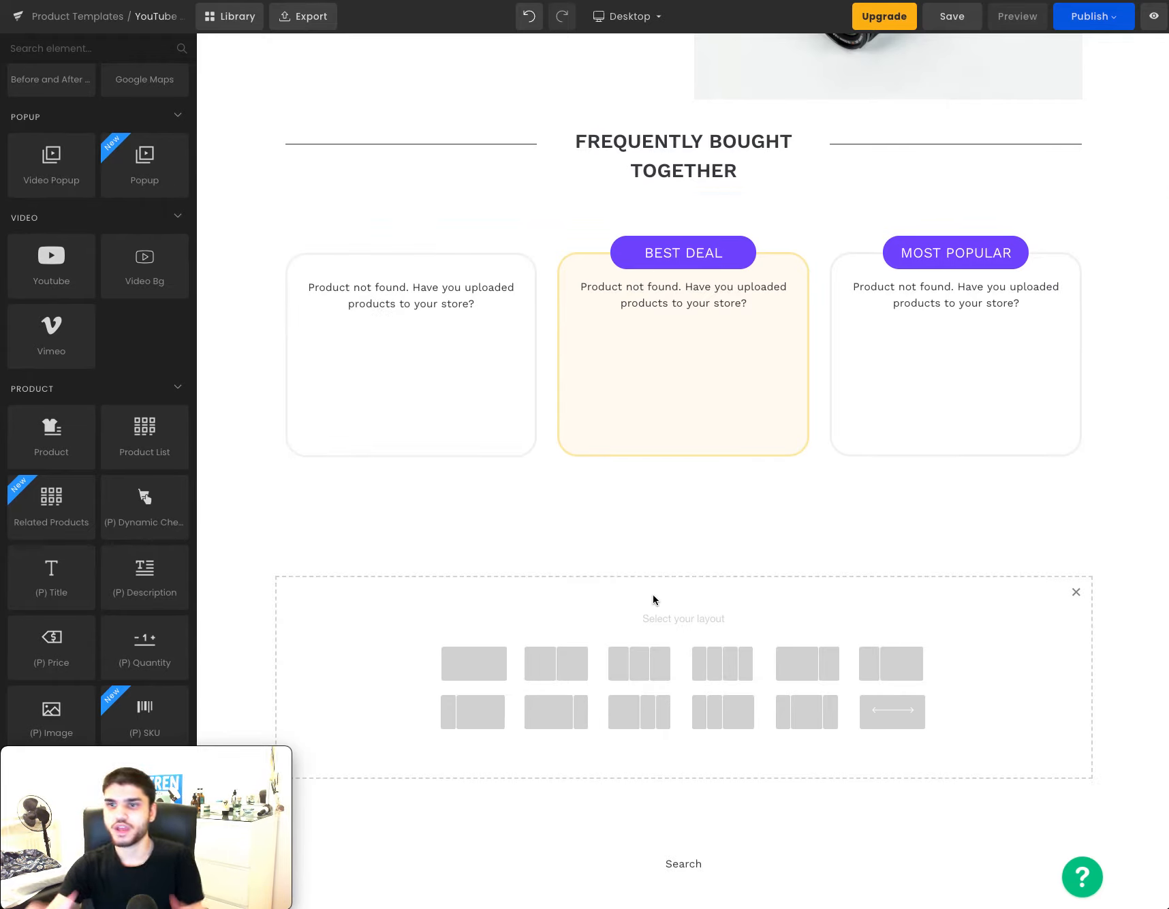
Open the product picker for the first bundle card's Product element and close it without linking a product.
{"action": "left_click", "coordinate": [418, 276]}
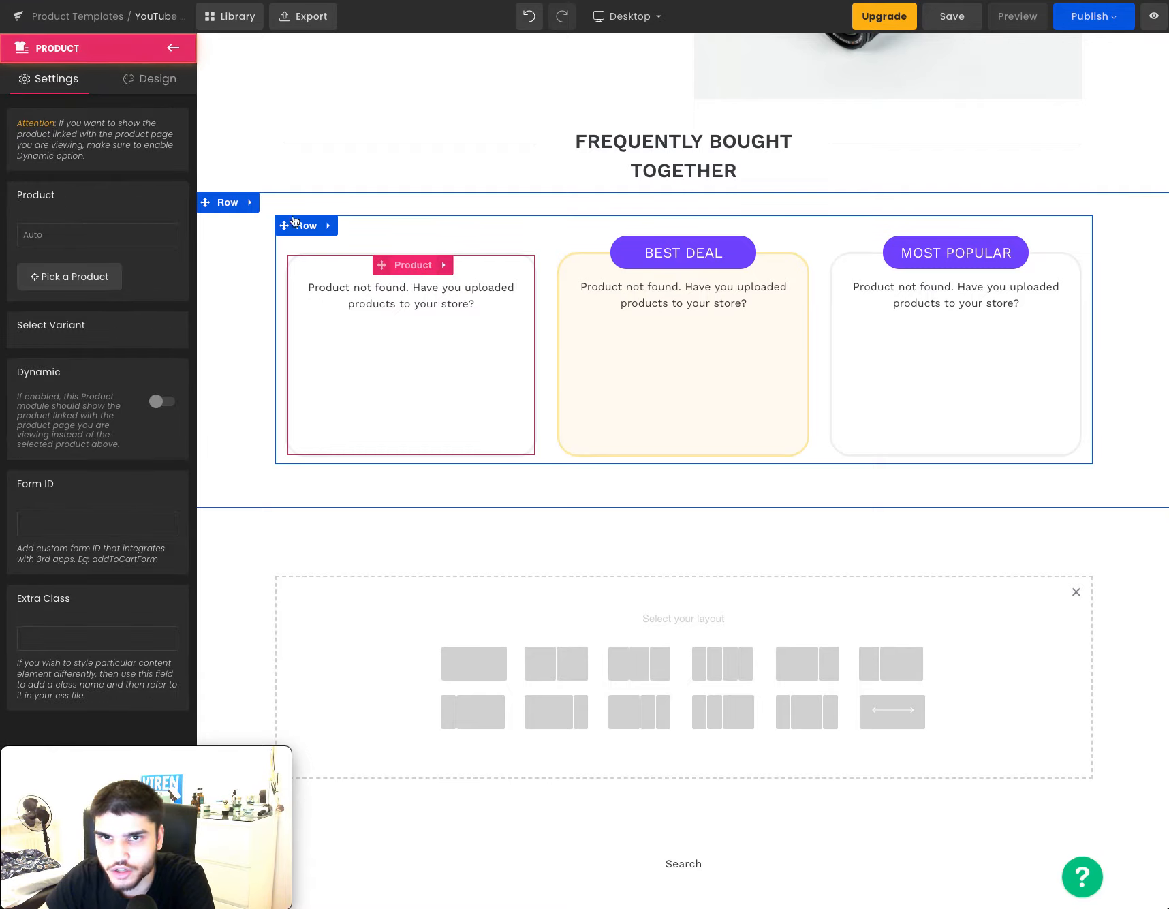
{"action": "left_click", "coordinate": [86, 274]}
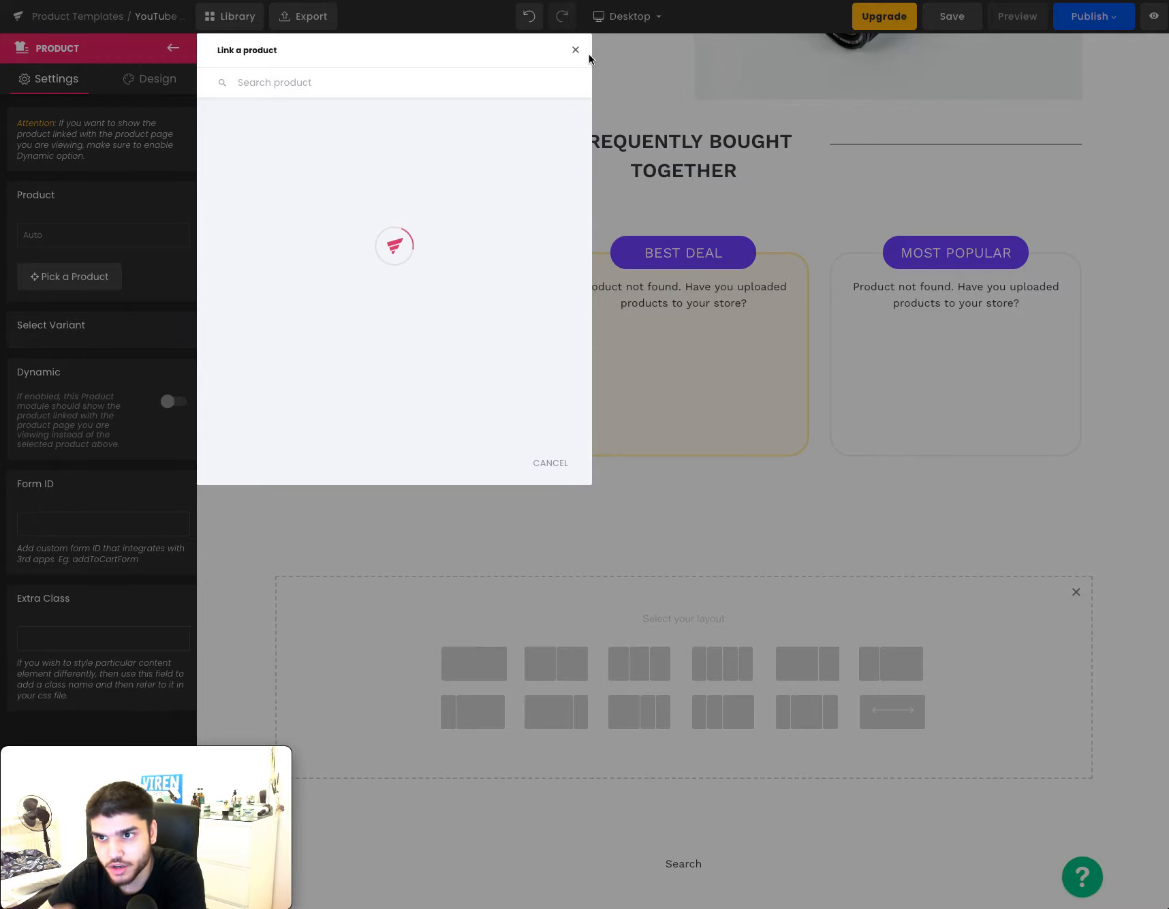
{"action": "left_click", "coordinate": [109, 222]}
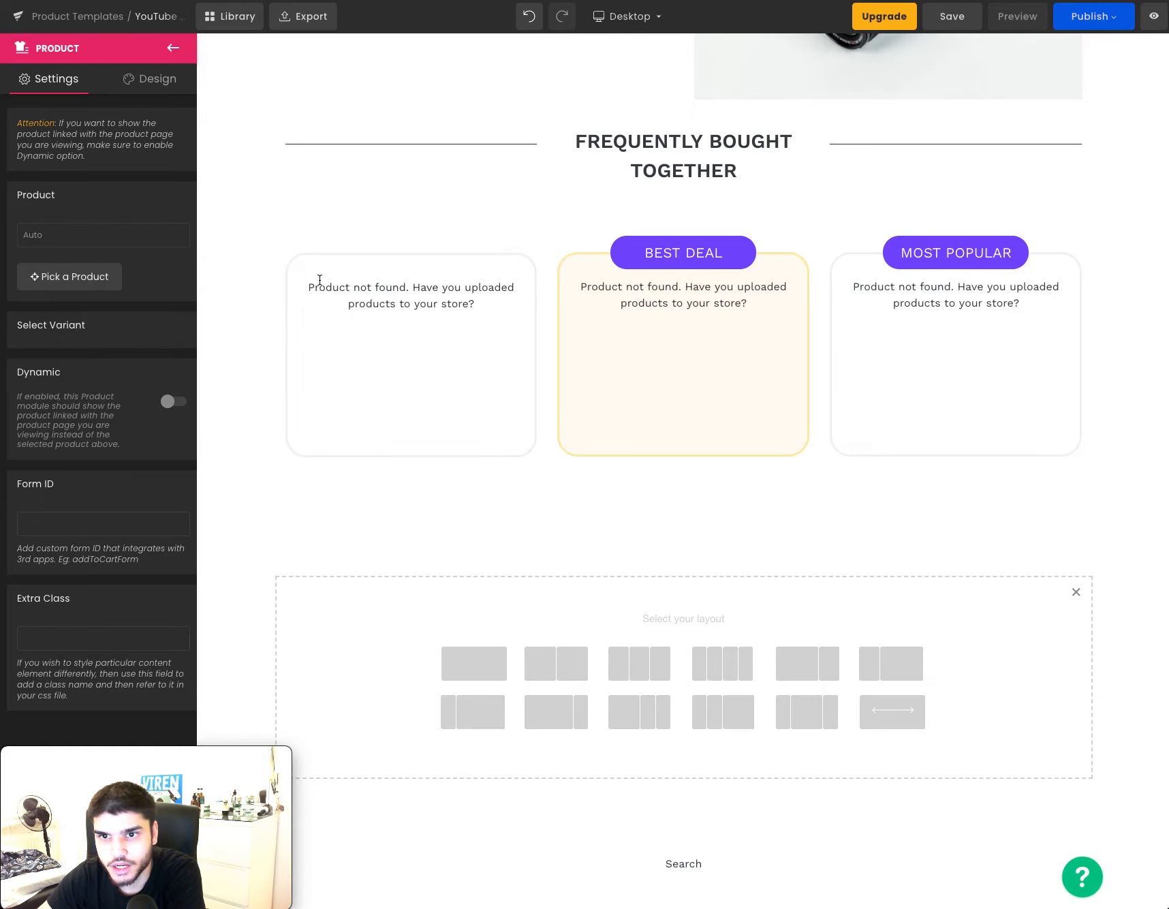
Review the product page layout from the video section down to the FREQUENTLY BOUGHT TOGETHER bundle cards.
{"action": "scroll", "coordinate": [242, 390], "scroll_direction": "up", "scroll_amount": 9}
{"action": "scroll", "coordinate": [242, 386], "scroll_direction": "up", "scroll_amount": 15}
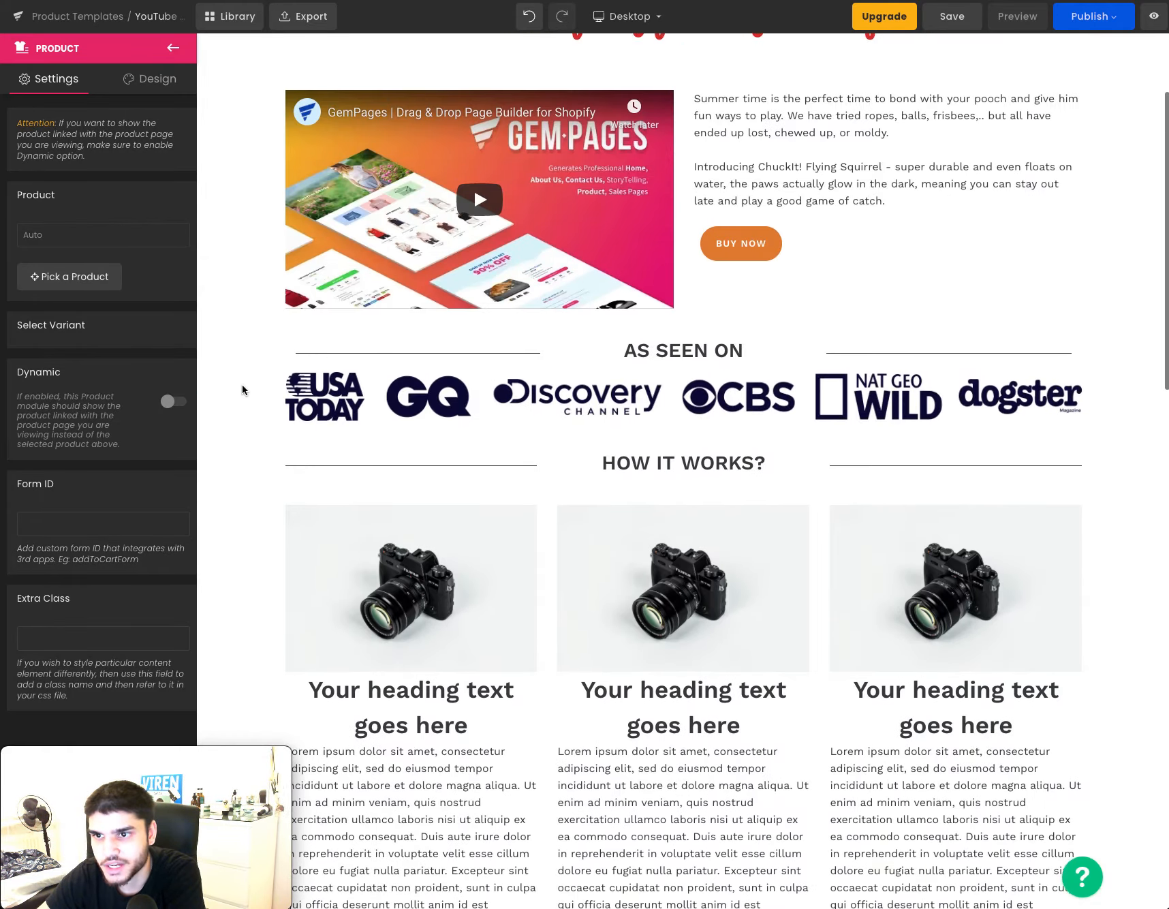
{"action": "scroll", "coordinate": [864, 219], "scroll_direction": "down", "scroll_amount": 15}
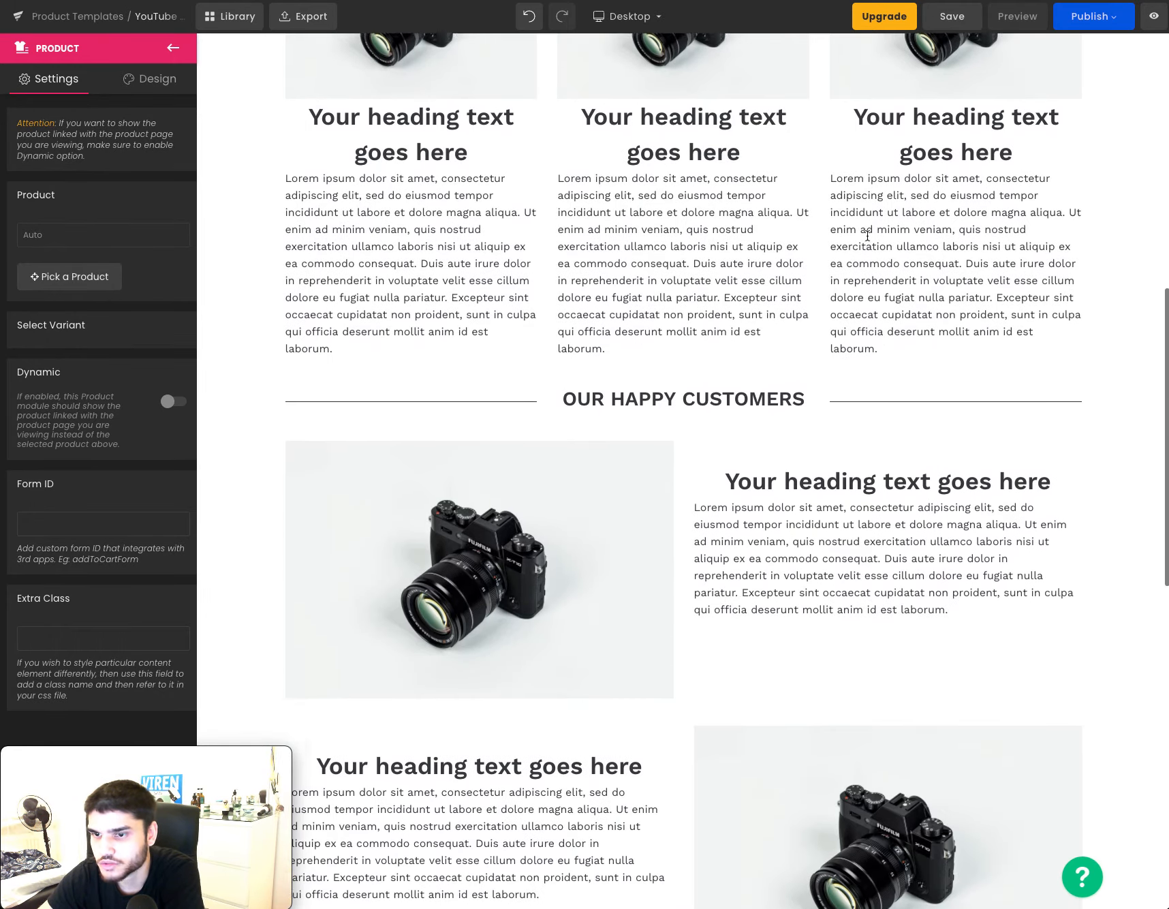
{"action": "scroll", "coordinate": [867, 235], "scroll_direction": "down", "scroll_amount": 4}
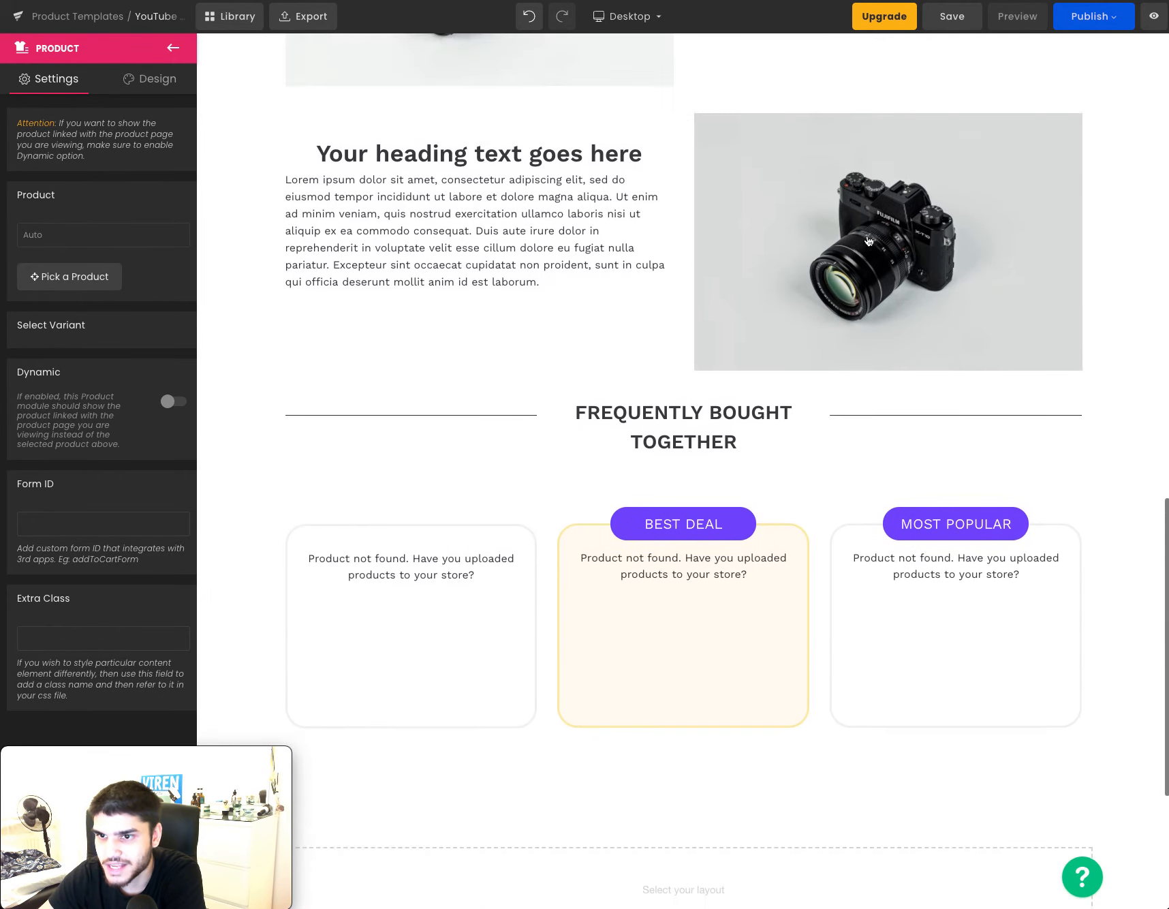
{"action": "scroll", "coordinate": [869, 238], "scroll_direction": "up", "scroll_amount": 13}
{"action": "scroll", "coordinate": [867, 237], "scroll_direction": "up", "scroll_amount": 6}
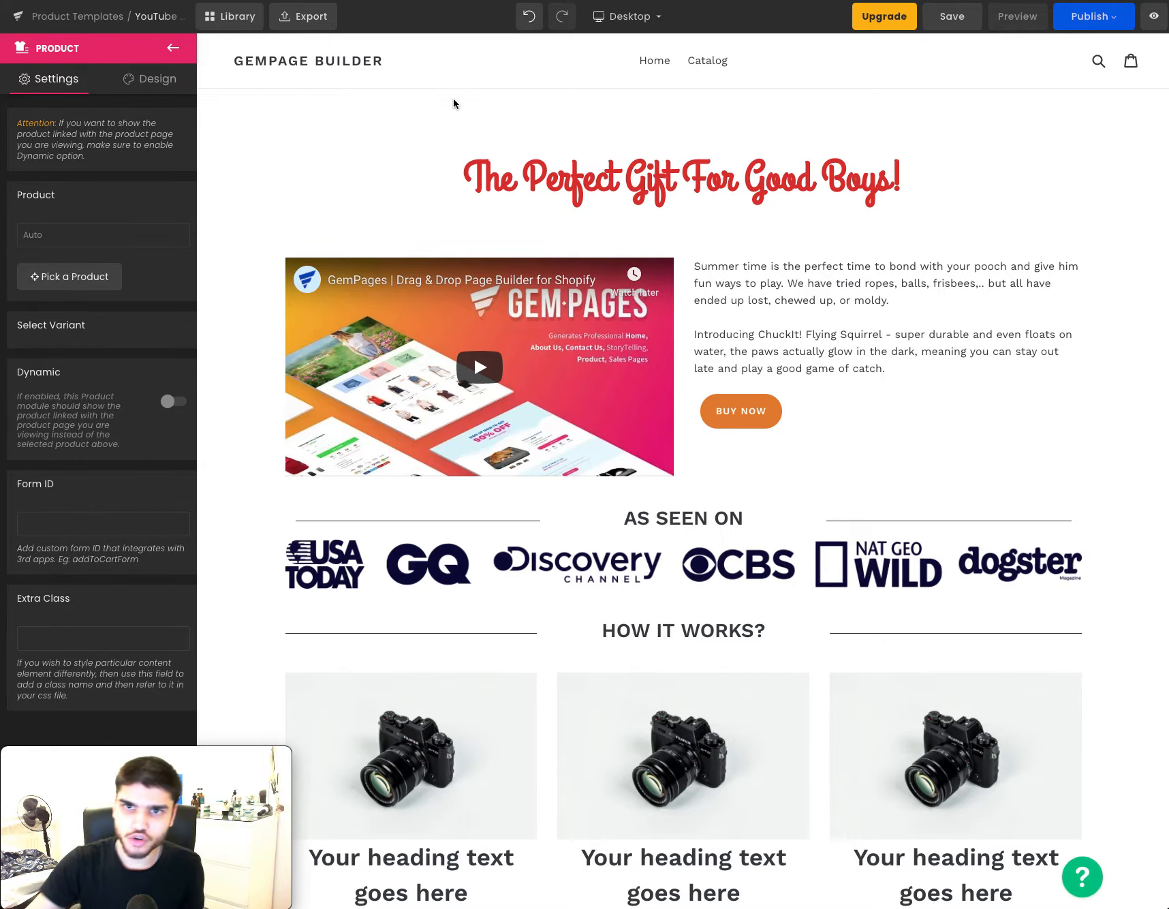
{"action": "left_click", "coordinate": [176, 52]}
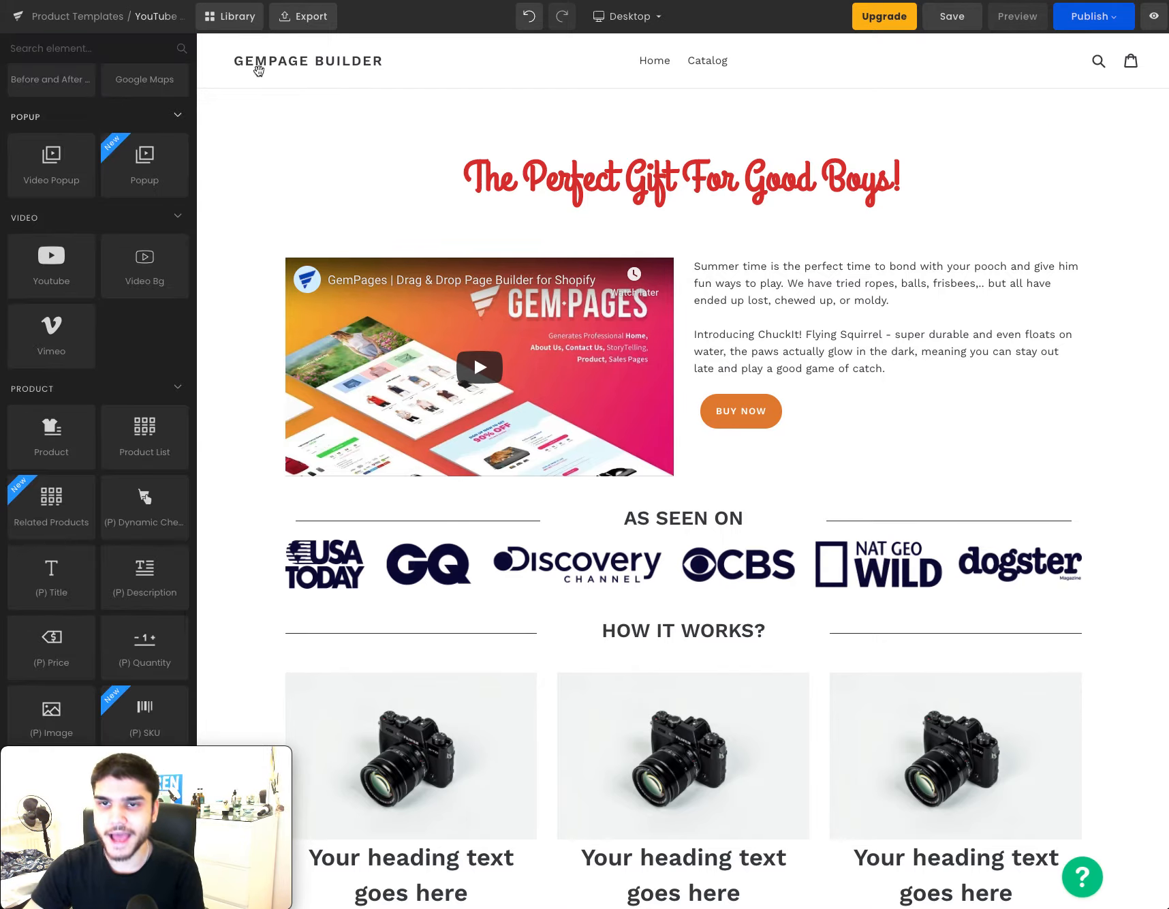
{"action": "left_click", "coordinate": [83, 21]}
{"action": "left_click", "coordinate": [663, 480]}
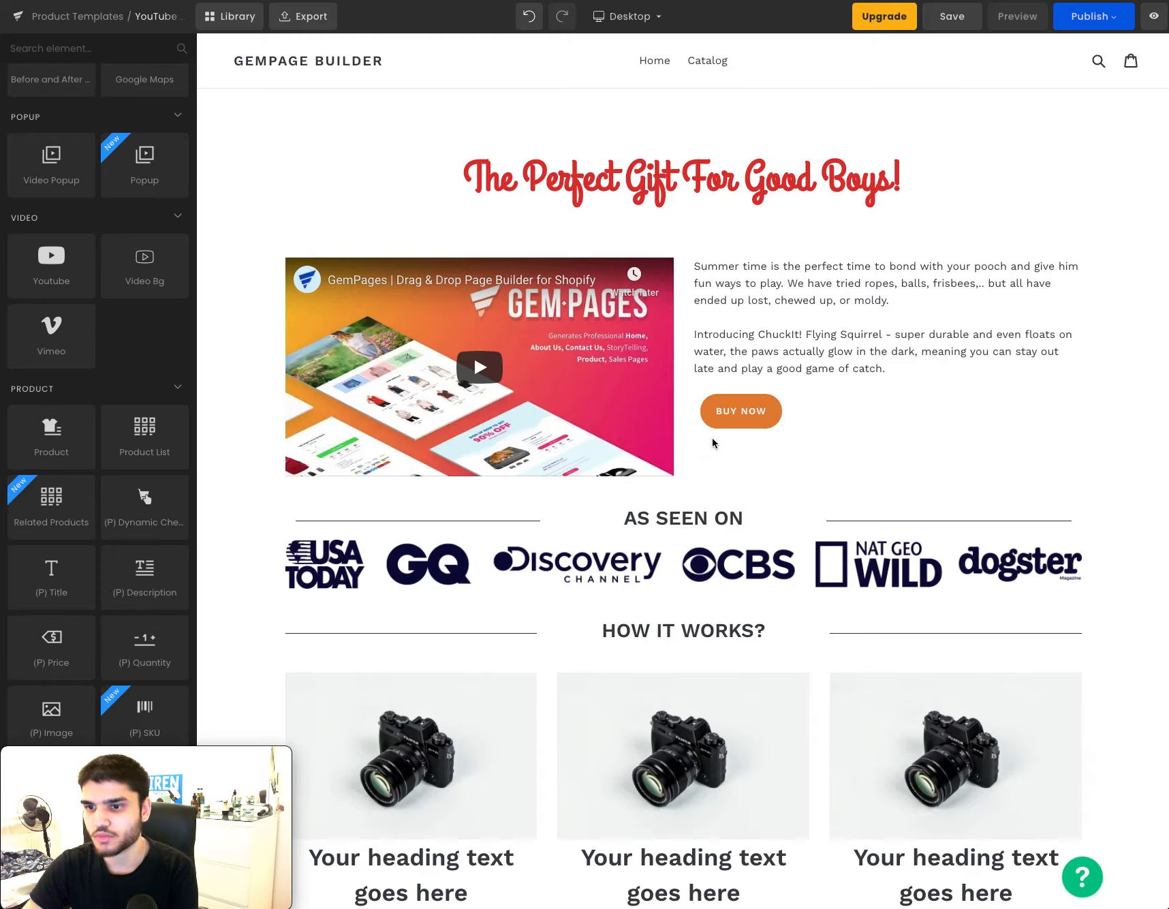
Make the YouTube Tutorial template the default product page, confirm the replacement, and publish it.
{"action": "left_click", "coordinate": [1094, 16]}
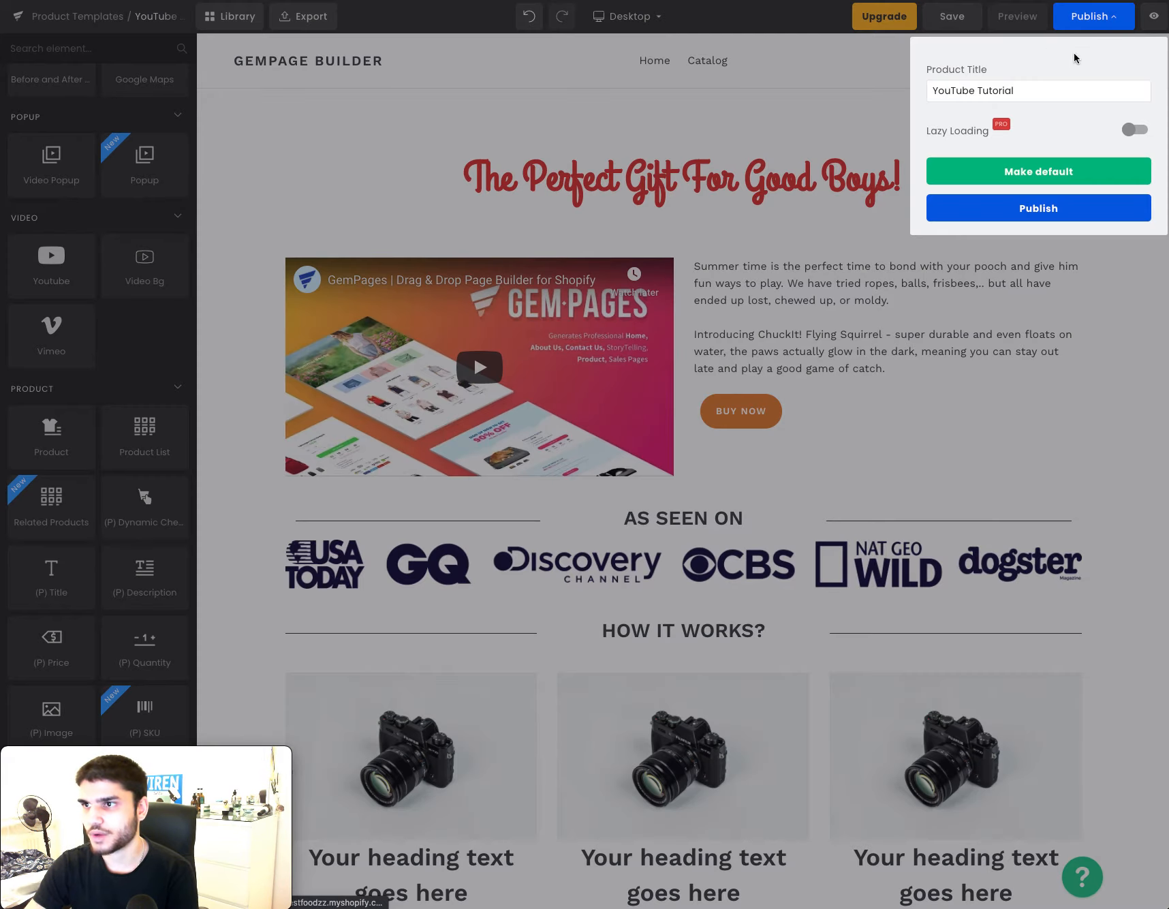
{"action": "left_click", "coordinate": [1042, 173]}
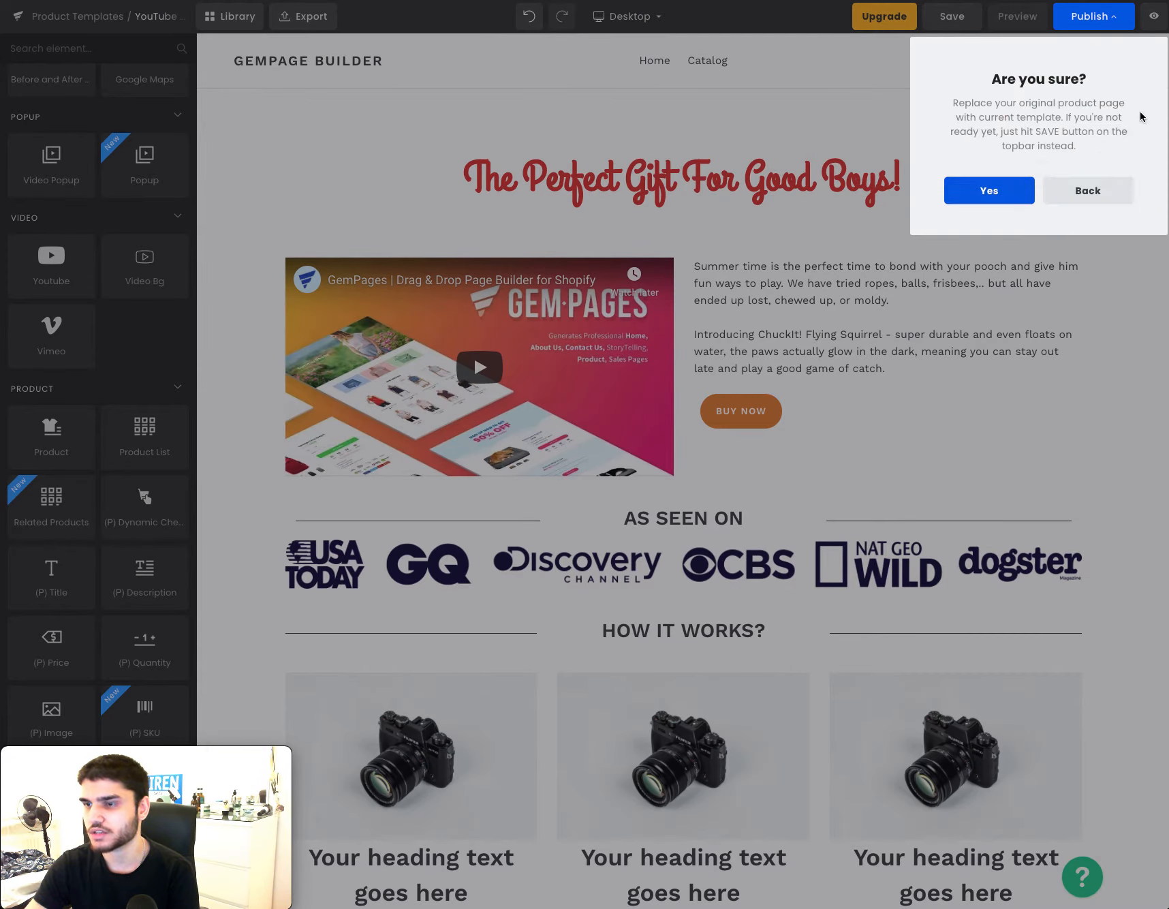
{"action": "left_click", "coordinate": [988, 189]}
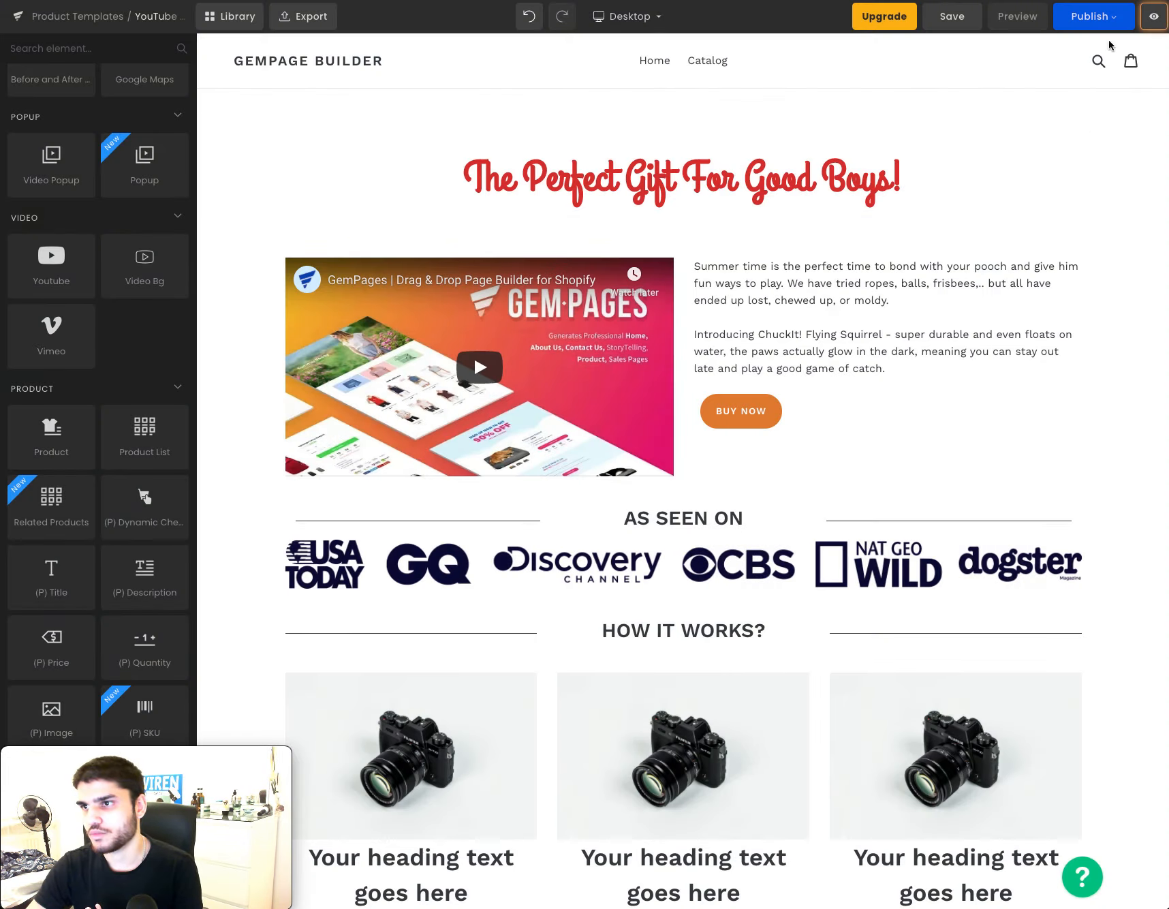
{"action": "left_click", "coordinate": [1096, 17]}
{"action": "left_click", "coordinate": [1056, 208]}
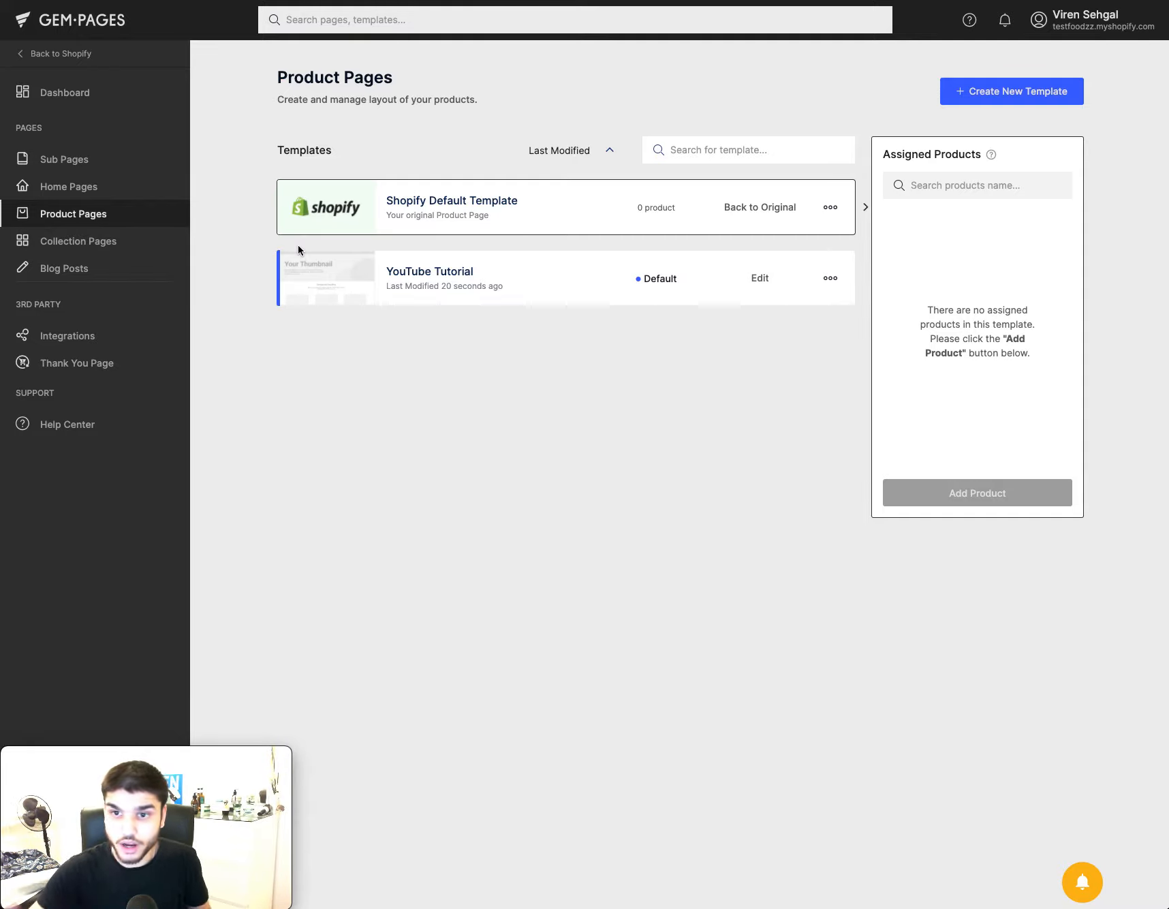
Create a home page named "home page youtube" from the "Homepage - Nutritio..." template and continue to the editor without entering the store password.
{"action": "left_click", "coordinate": [964, 100]}
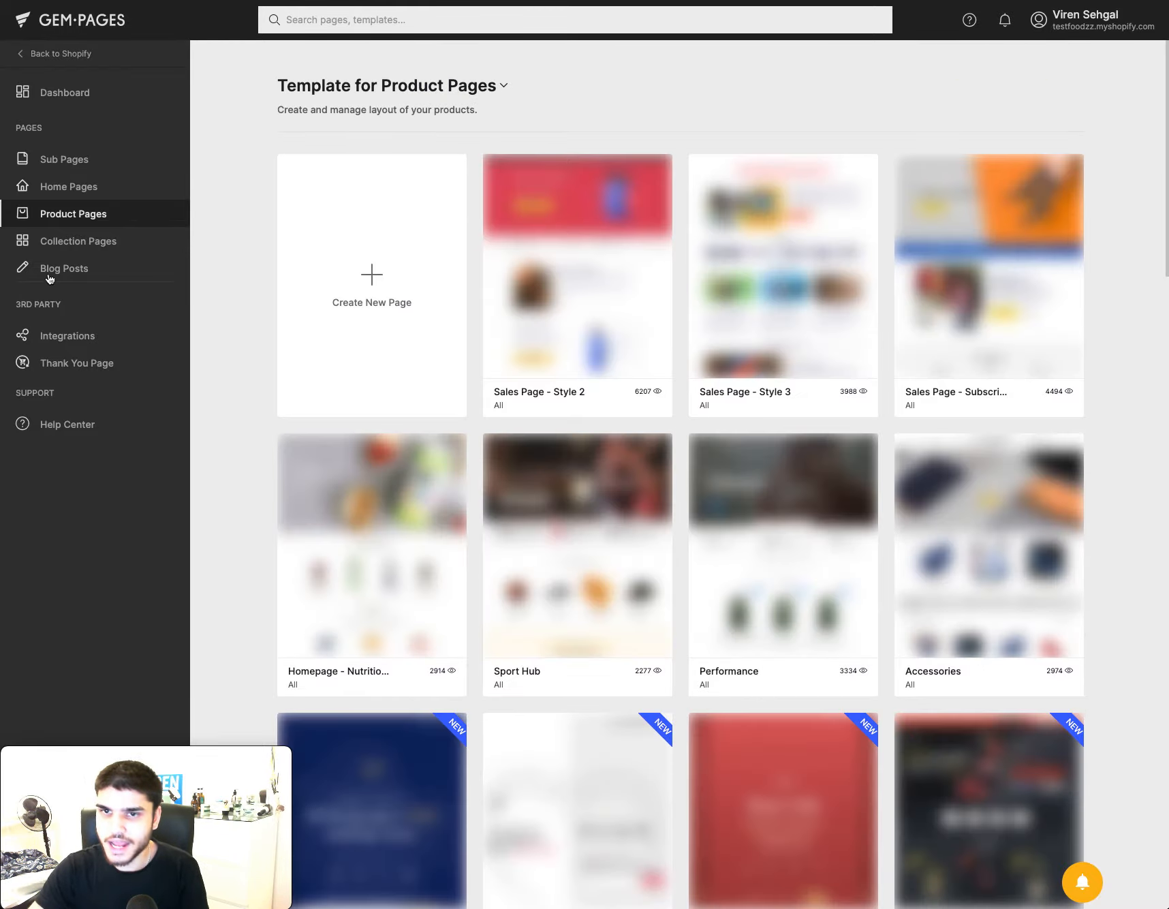
{"action": "left_click", "coordinate": [95, 188]}
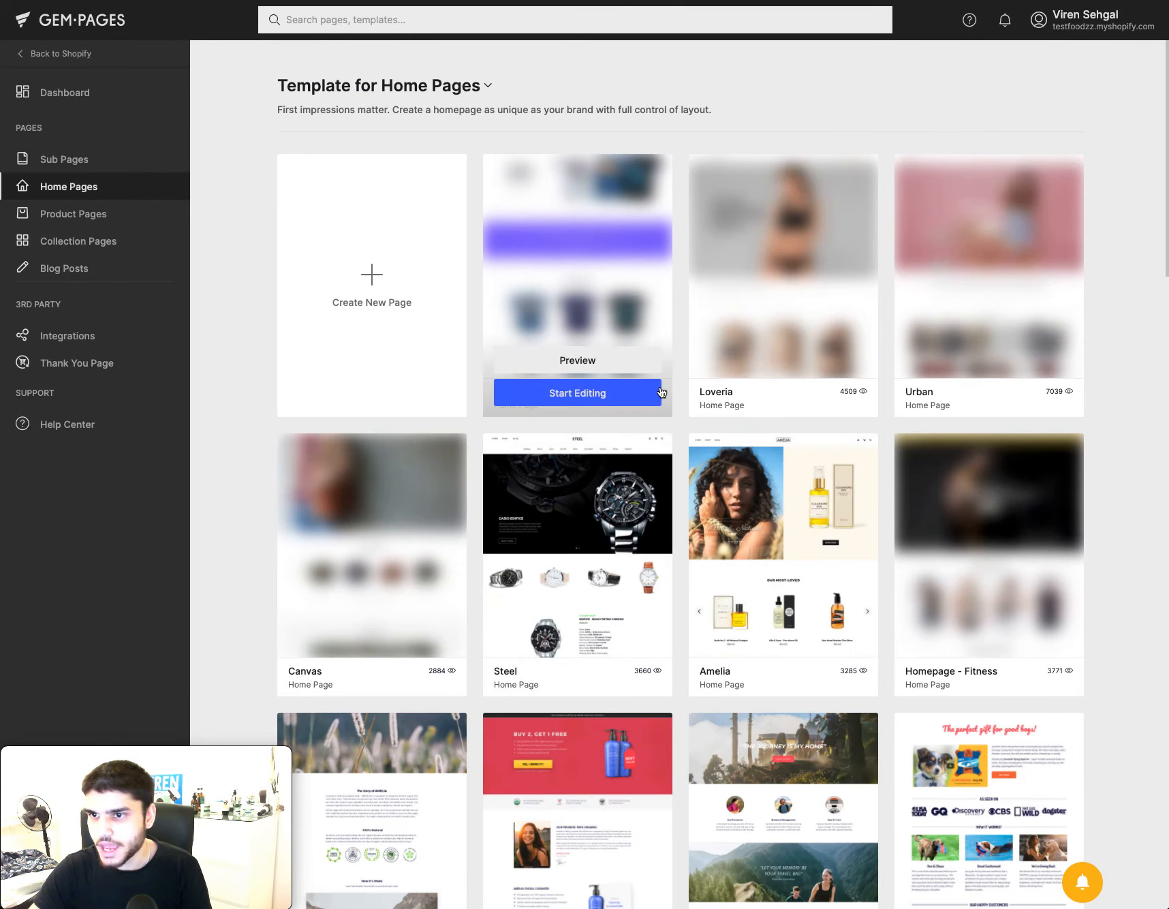
{"action": "scroll", "coordinate": [678, 388], "scroll_direction": "down", "scroll_amount": 7}
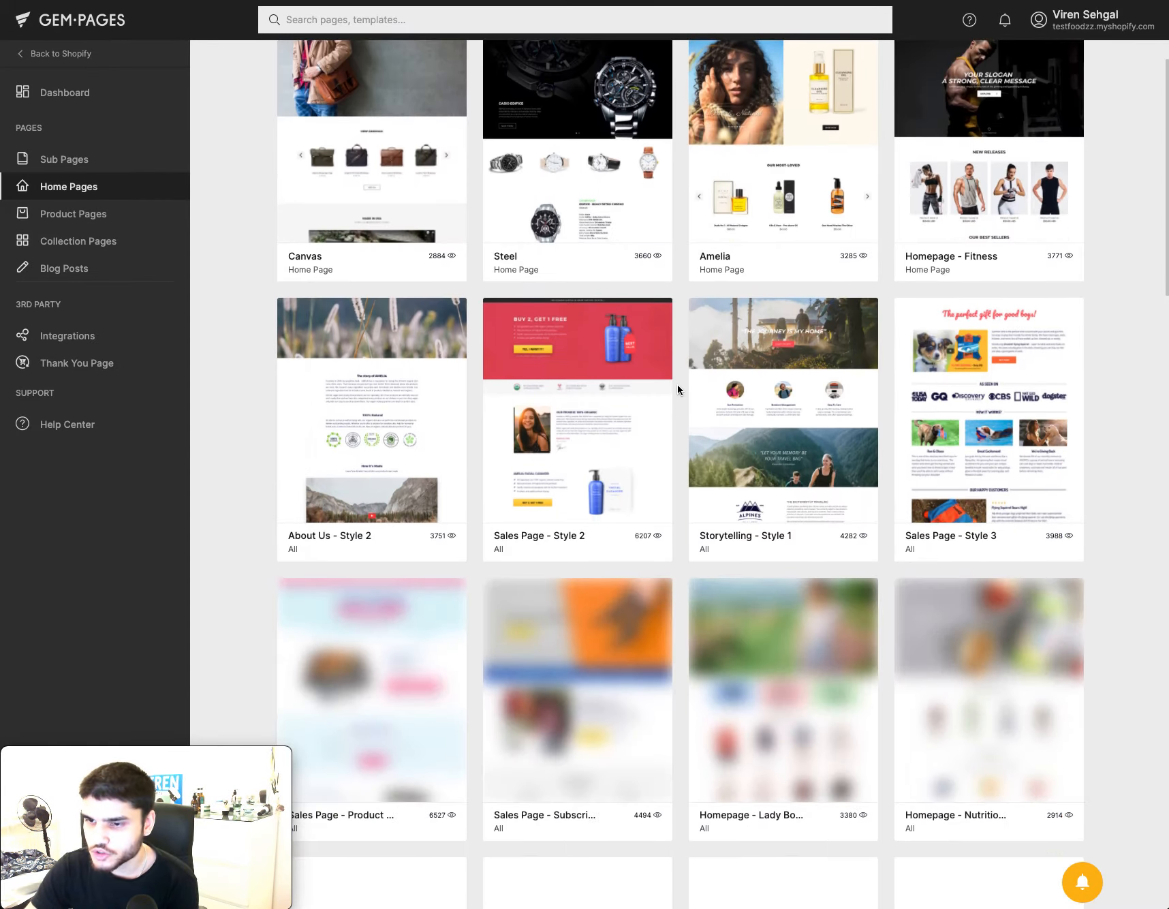
{"action": "scroll", "coordinate": [682, 402], "scroll_direction": "down", "scroll_amount": 2}
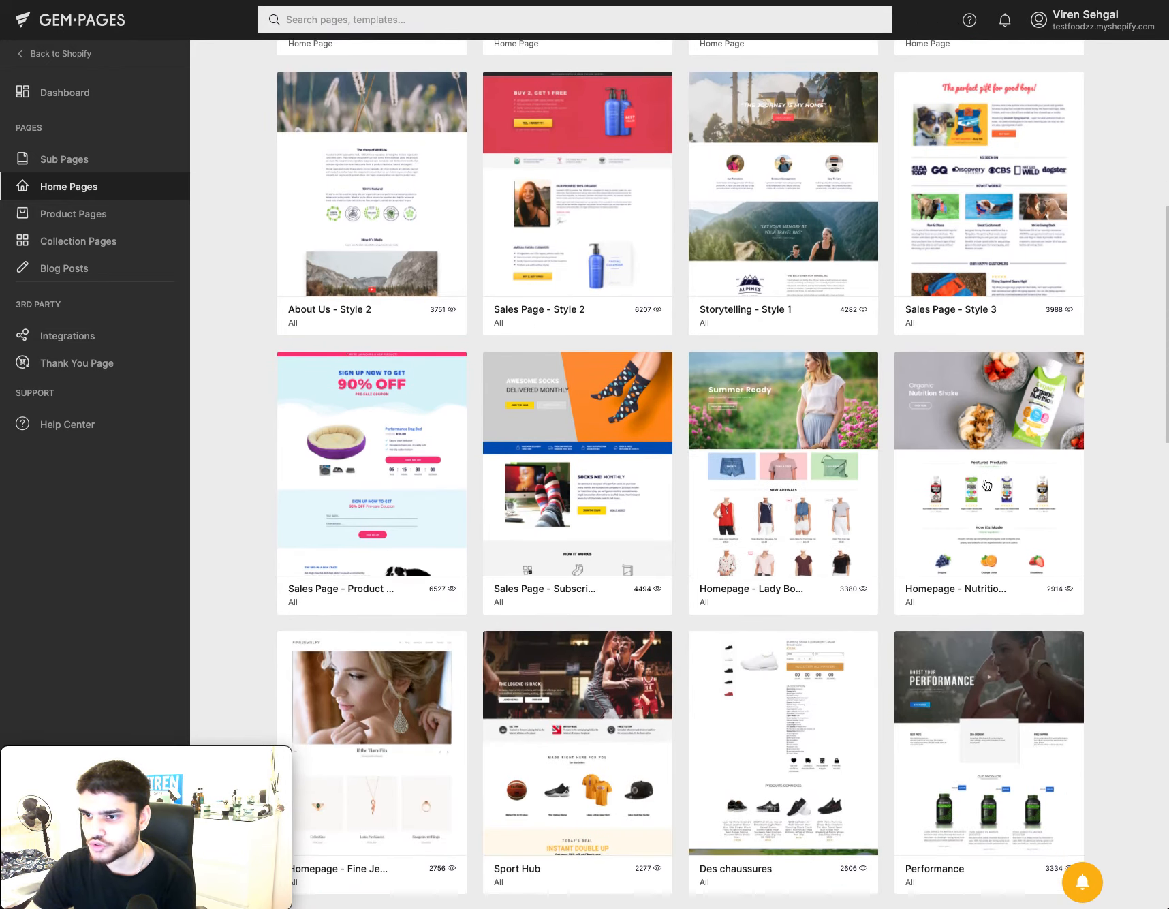
{"action": "left_click", "coordinate": [988, 587]}
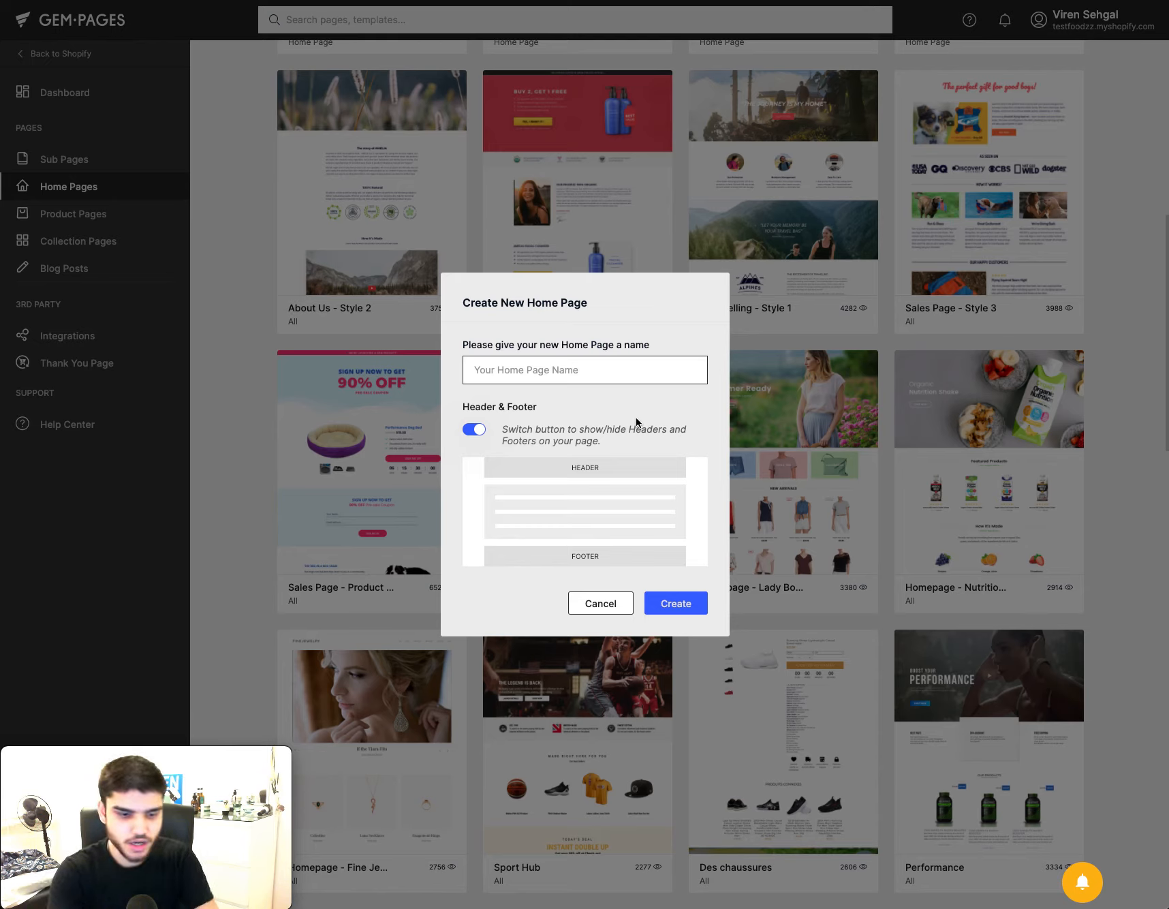
{"action": "type", "text": "home page youtube"}
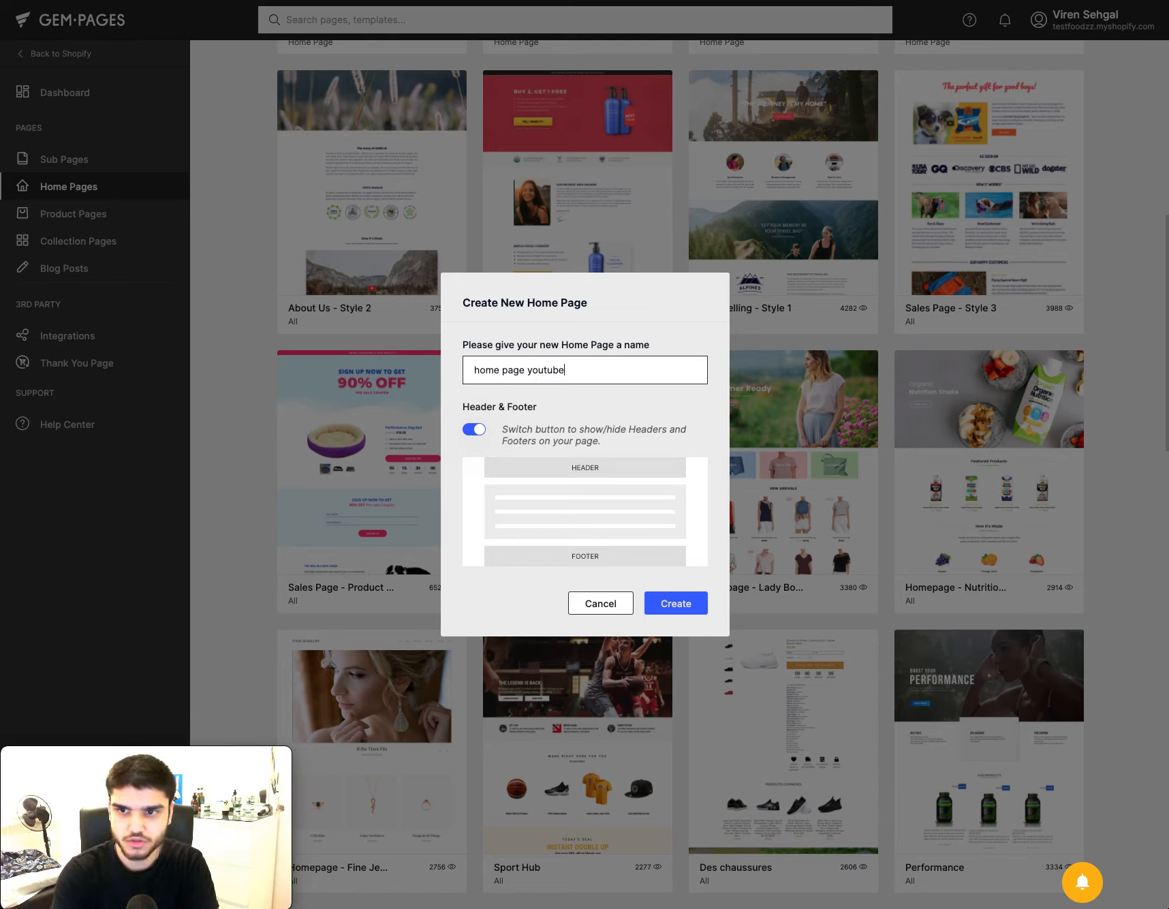
{"action": "key", "text": "Return"}
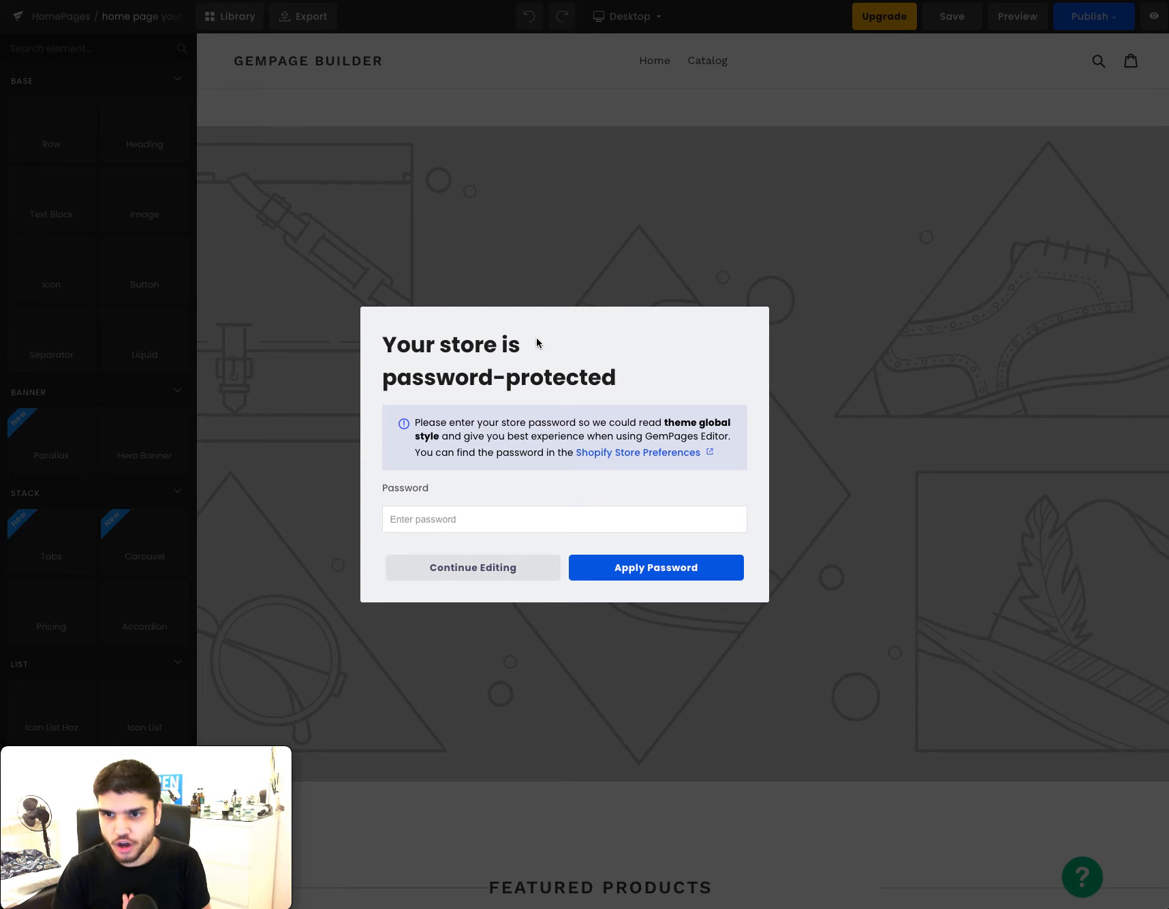
{"action": "left_click", "coordinate": [508, 567]}
Change the Grapes, Orange and Strawberry row under HOW IT'S MADE to a layout with four equal columns.
{"action": "scroll", "coordinate": [754, 483], "scroll_direction": "down", "scroll_amount": 5}
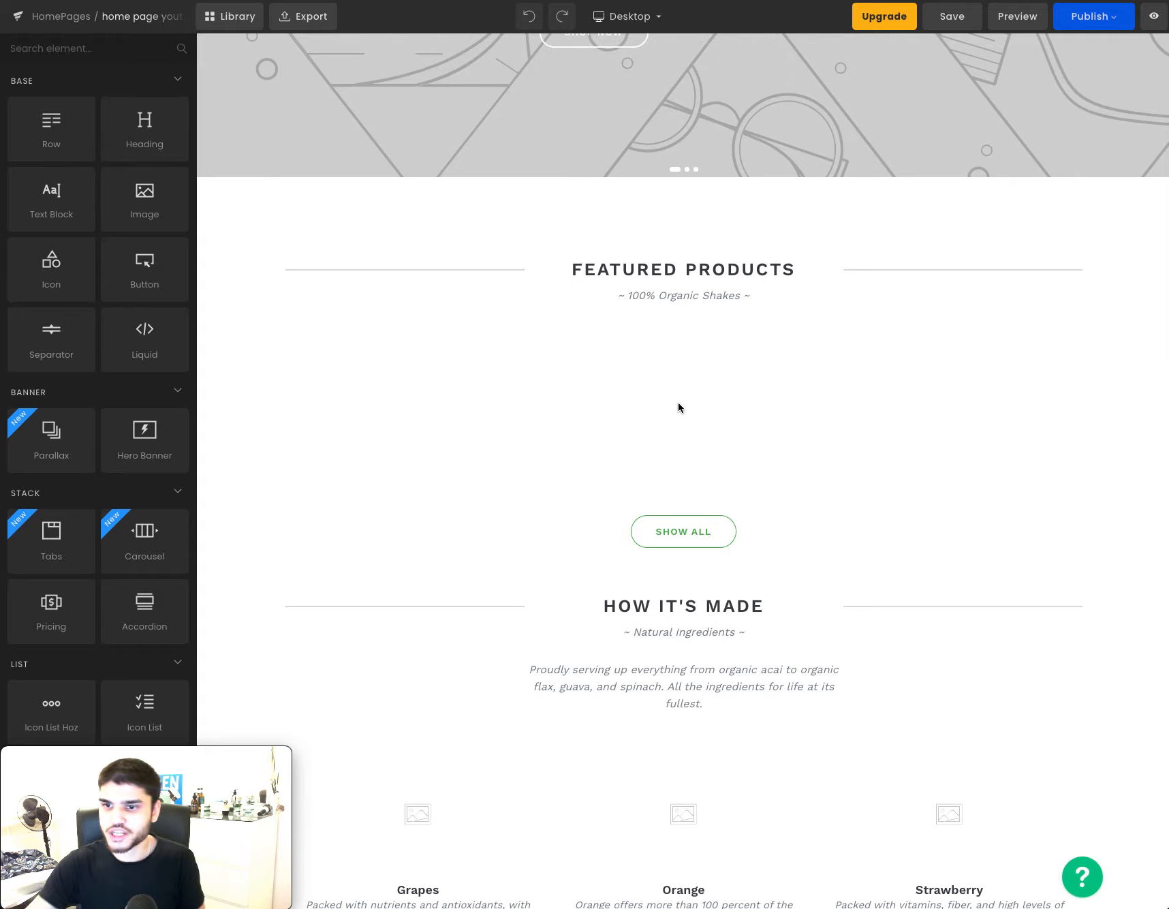
{"action": "scroll", "coordinate": [701, 368], "scroll_direction": "down", "scroll_amount": 5}
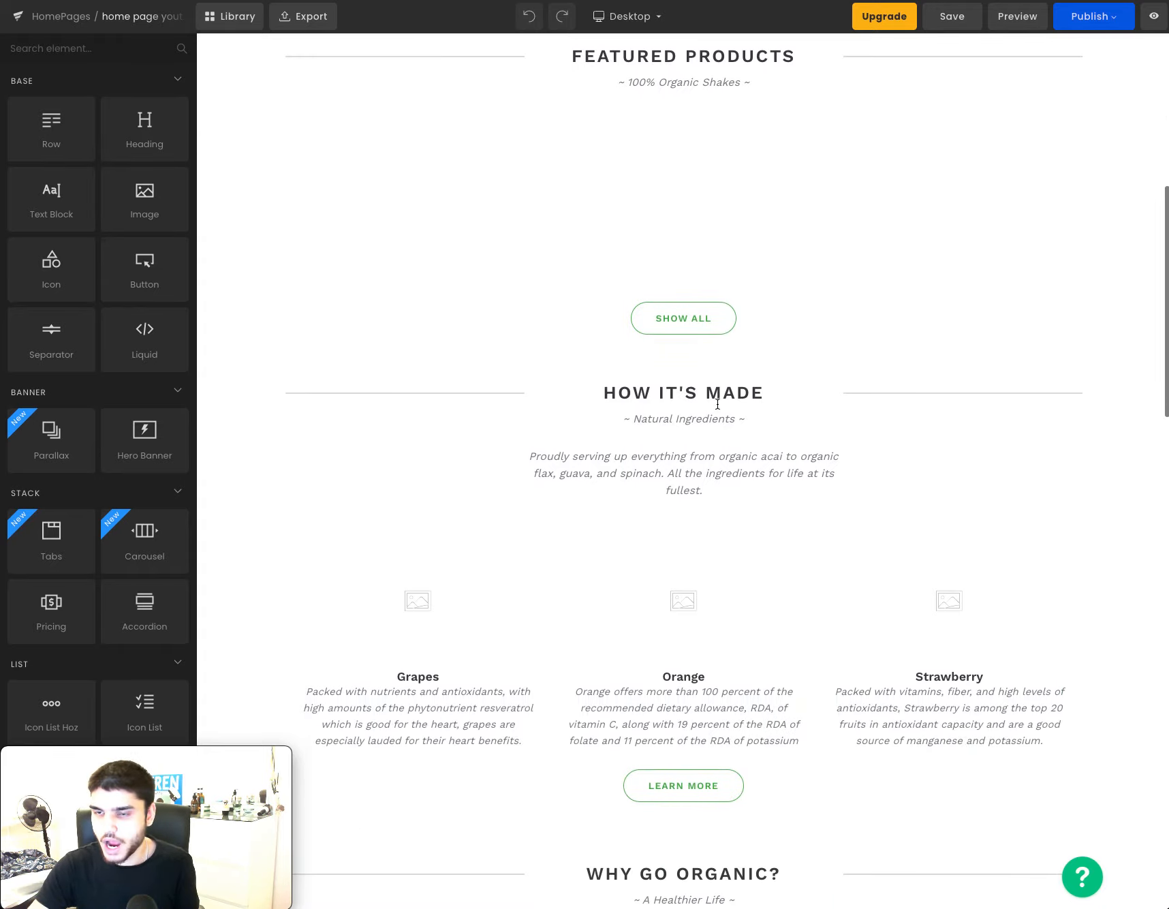
{"action": "scroll", "coordinate": [489, 520], "scroll_direction": "down", "scroll_amount": 1}
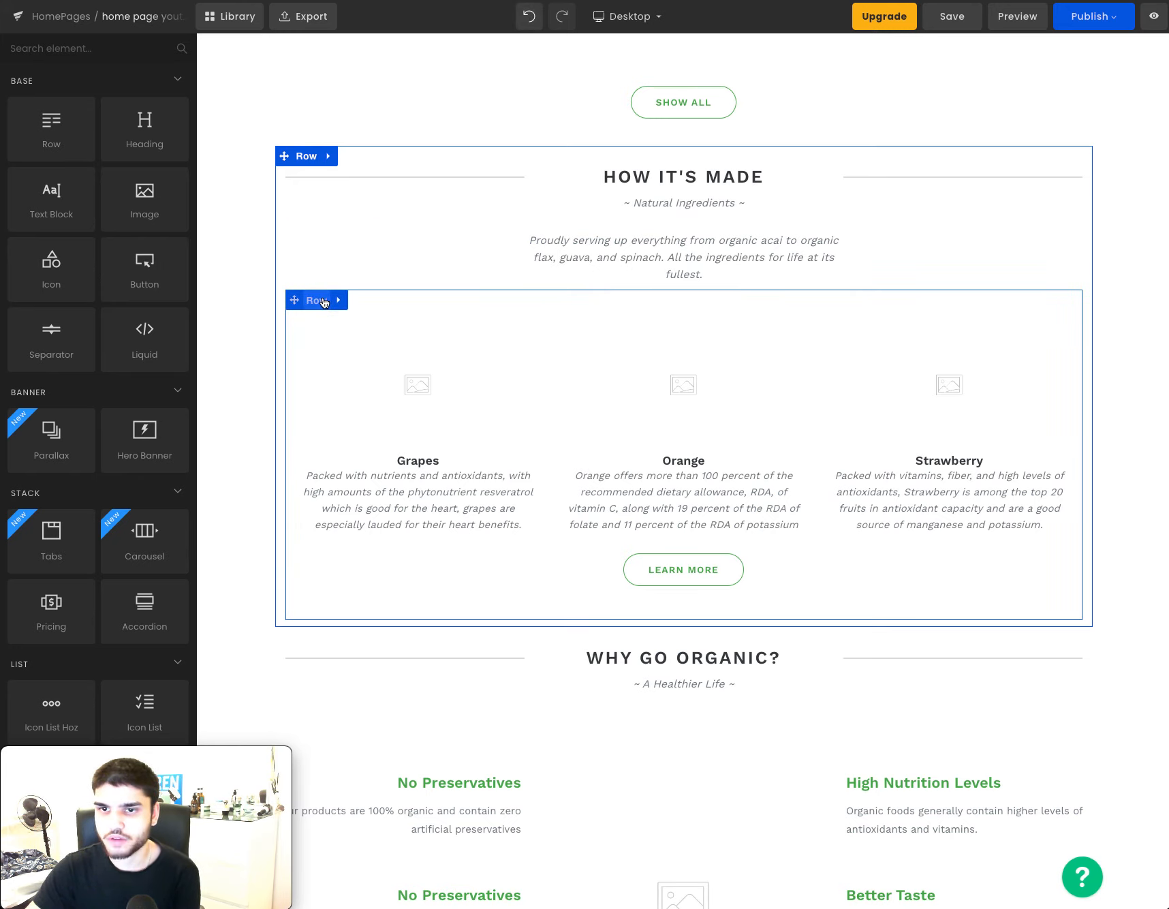
{"action": "left_click", "coordinate": [323, 301]}
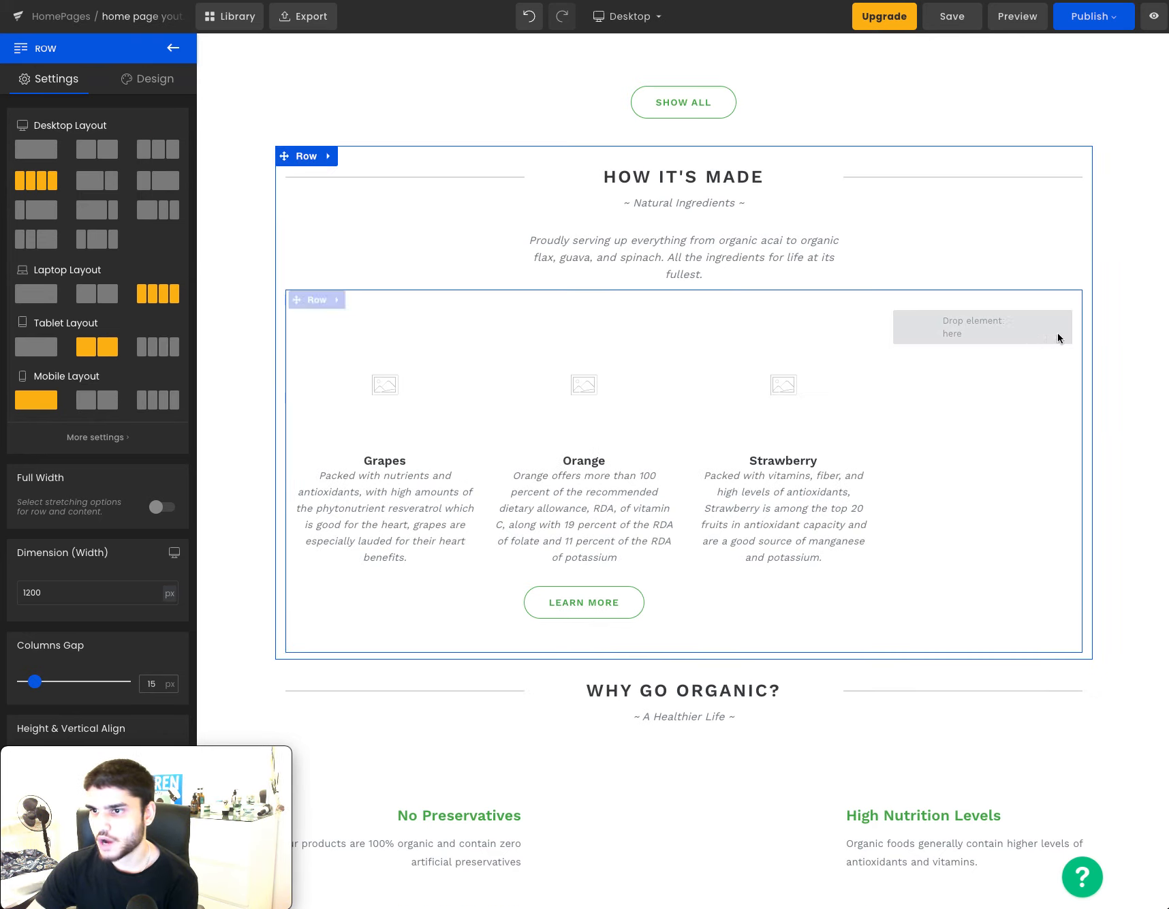
Duplicate the Strawberry column's image, move the copy into the empty fourth column, and delete it.
{"action": "left_click", "coordinate": [810, 387]}
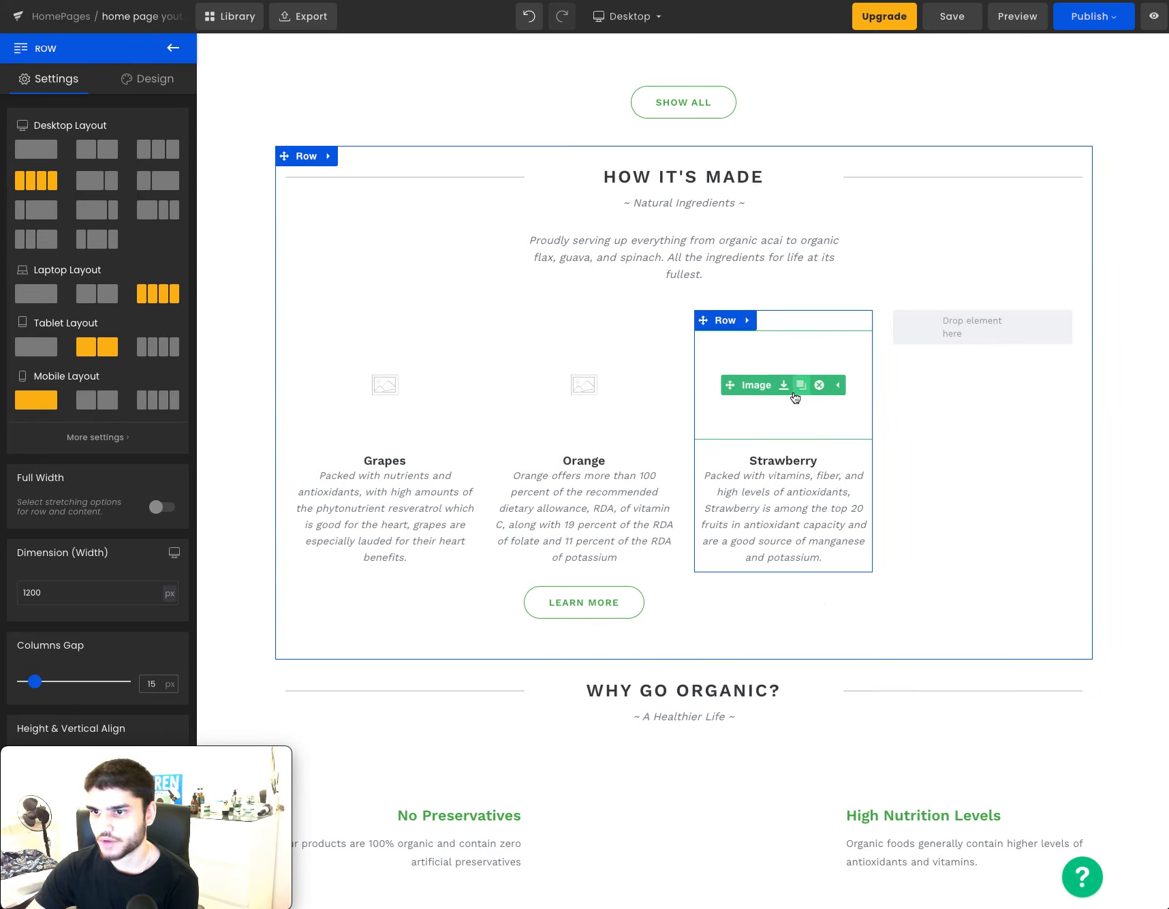
{"action": "left_click", "coordinate": [801, 385]}
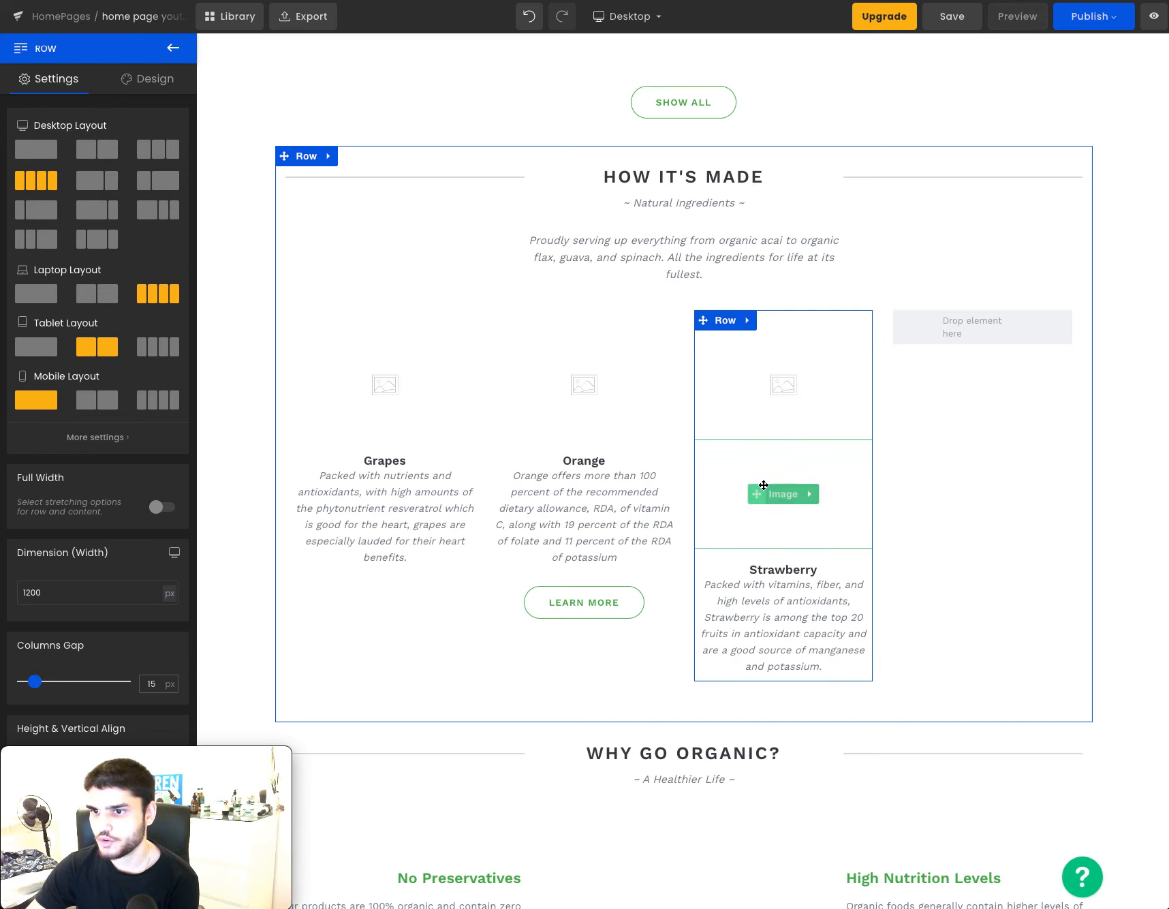
{"action": "left_click", "coordinate": [792, 485]}
{"action": "left_click_drag", "start_coordinate": [969, 332], "coordinate": [974, 327]}
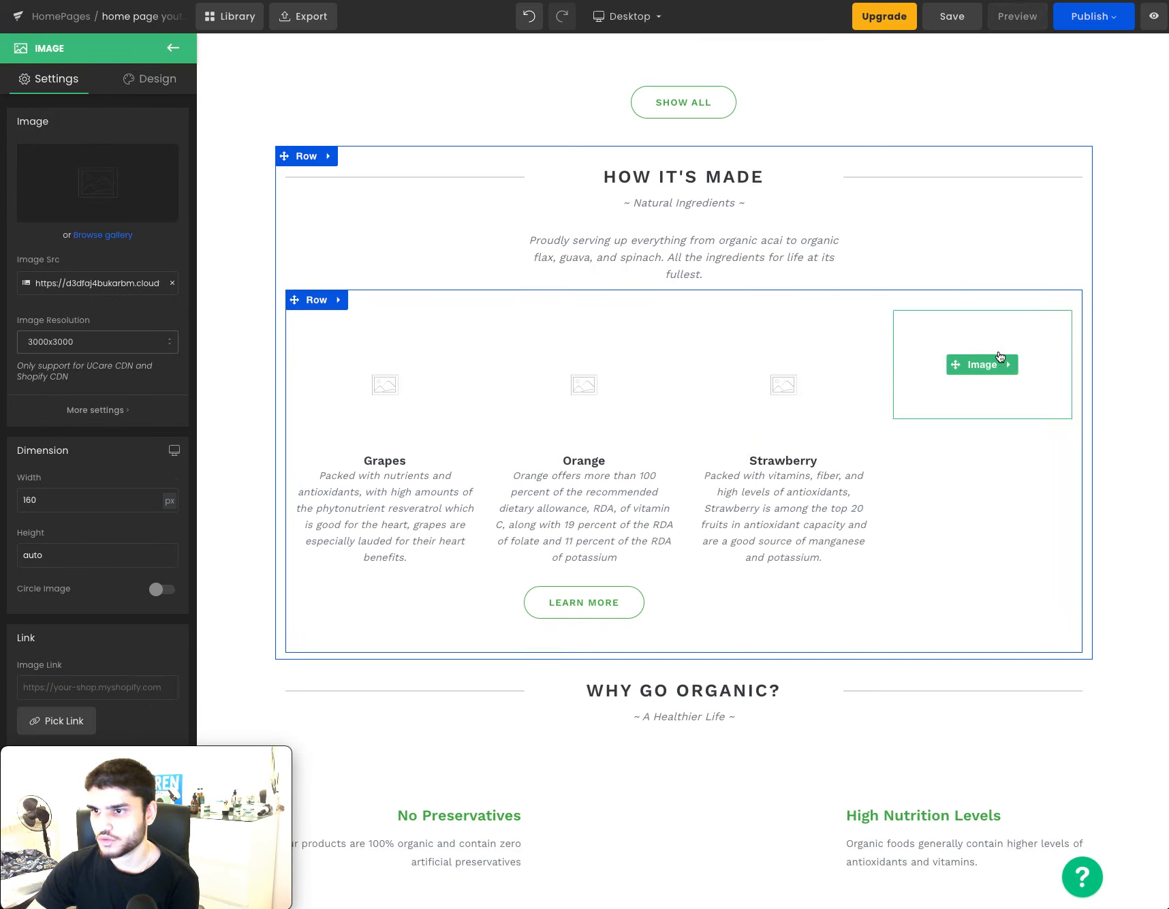
{"action": "left_click", "coordinate": [1010, 366]}
{"action": "left_click", "coordinate": [1018, 365]}
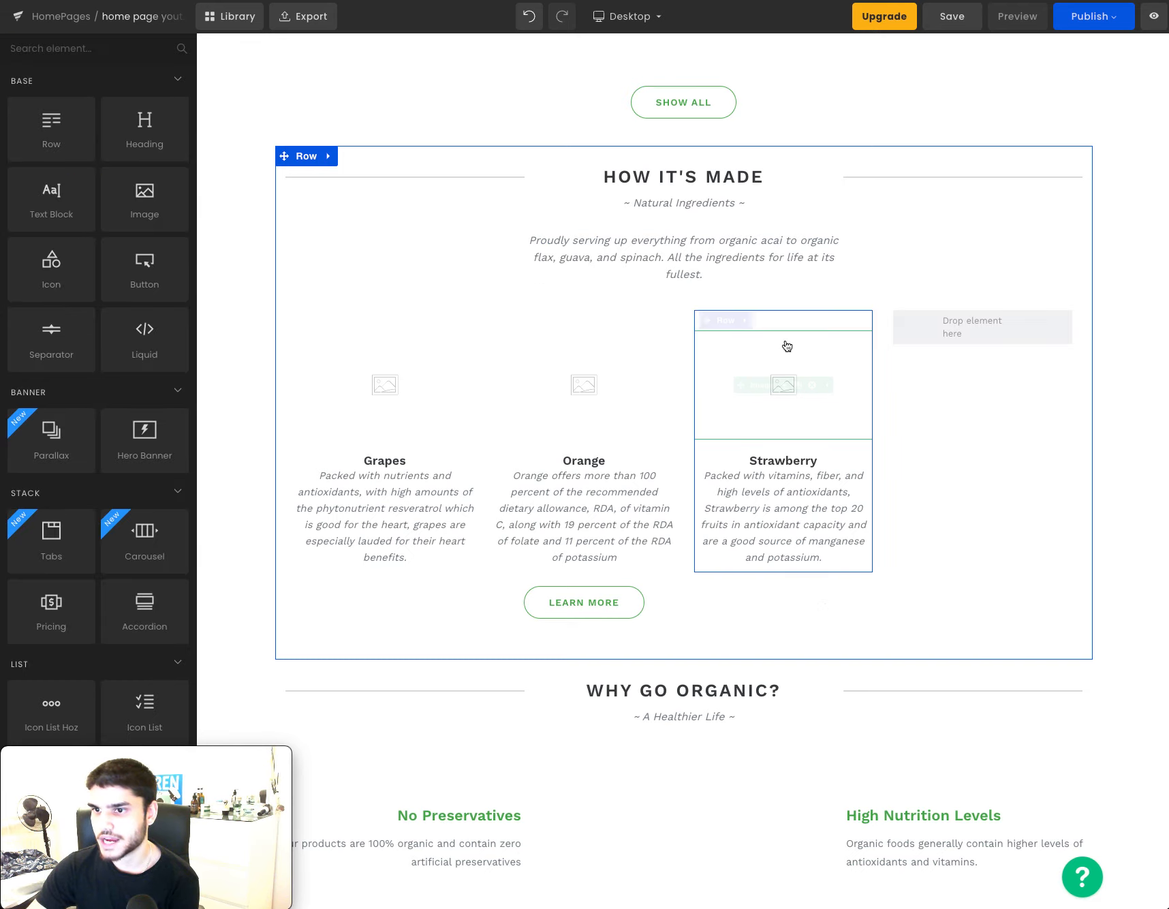
Duplicate the whole Strawberry row with its image and texts, and move the copy into the empty fourth column.
{"action": "left_click", "coordinate": [750, 323]}
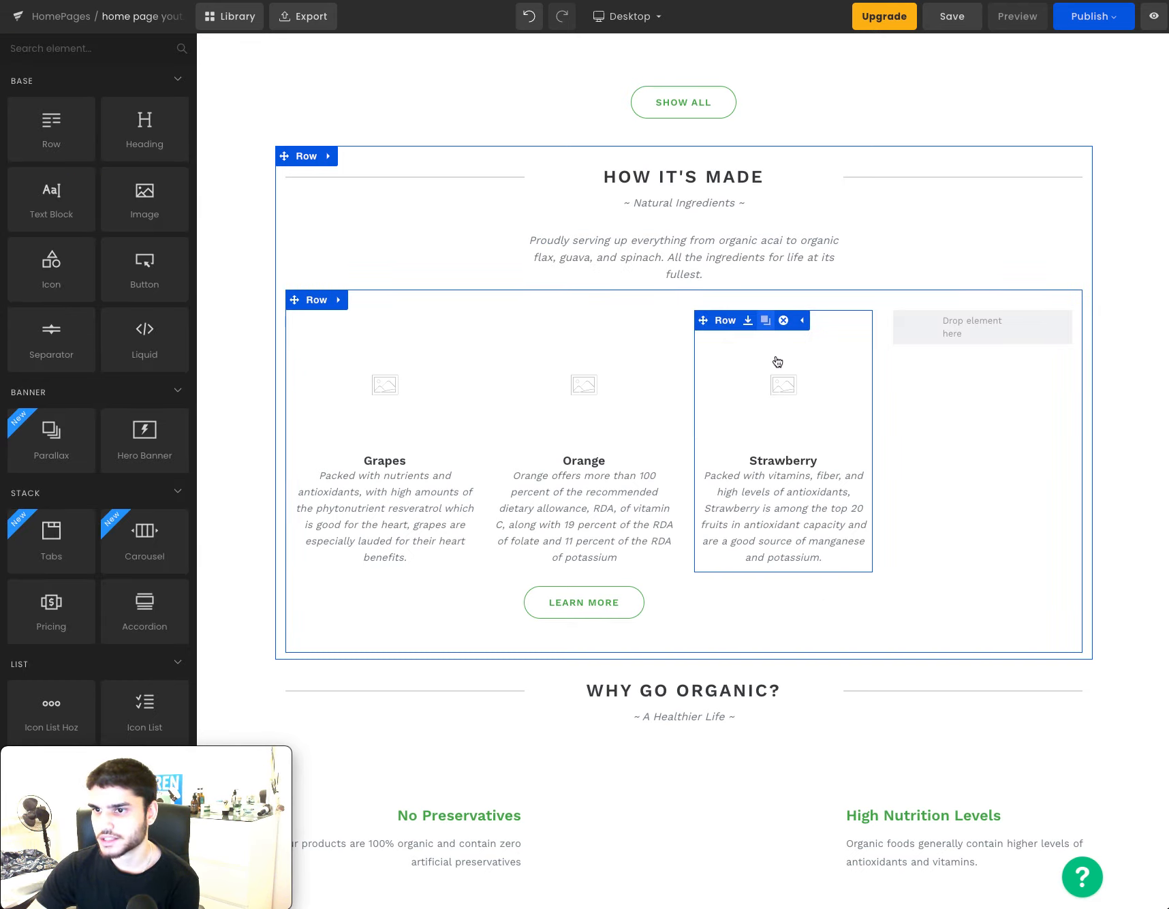
{"action": "left_click", "coordinate": [765, 320]}
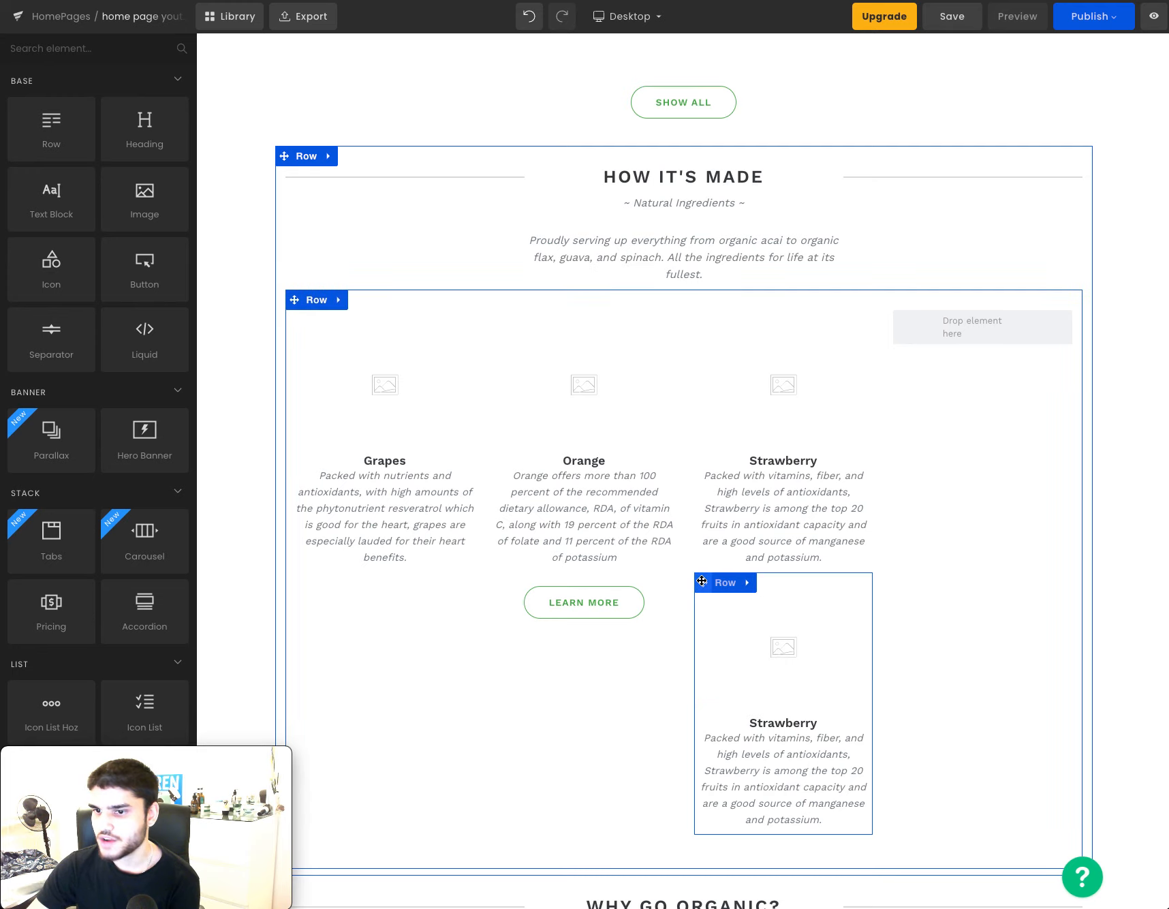
{"action": "mouse_move", "coordinate": [958, 344]}
{"action": "left_mouse_down"}
{"action": "mouse_move", "coordinate": [955, 333]}
{"action": "mouse_move", "coordinate": [970, 334]}
{"action": "left_mouse_up"}
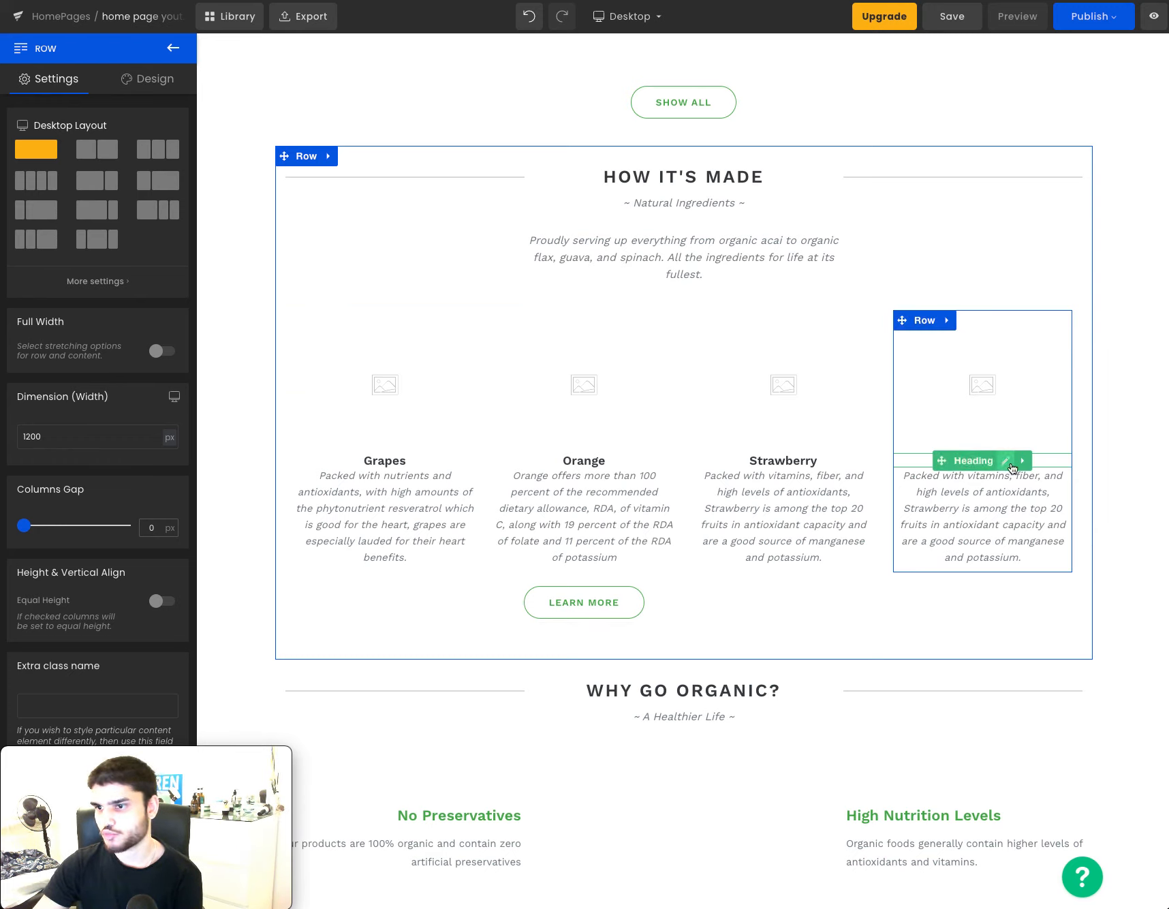
Replace the fourth column's Strawberry heading with "Subscribe right now".
{"action": "left_click", "coordinate": [997, 460]}
{"action": "double_click", "coordinate": [997, 460]}
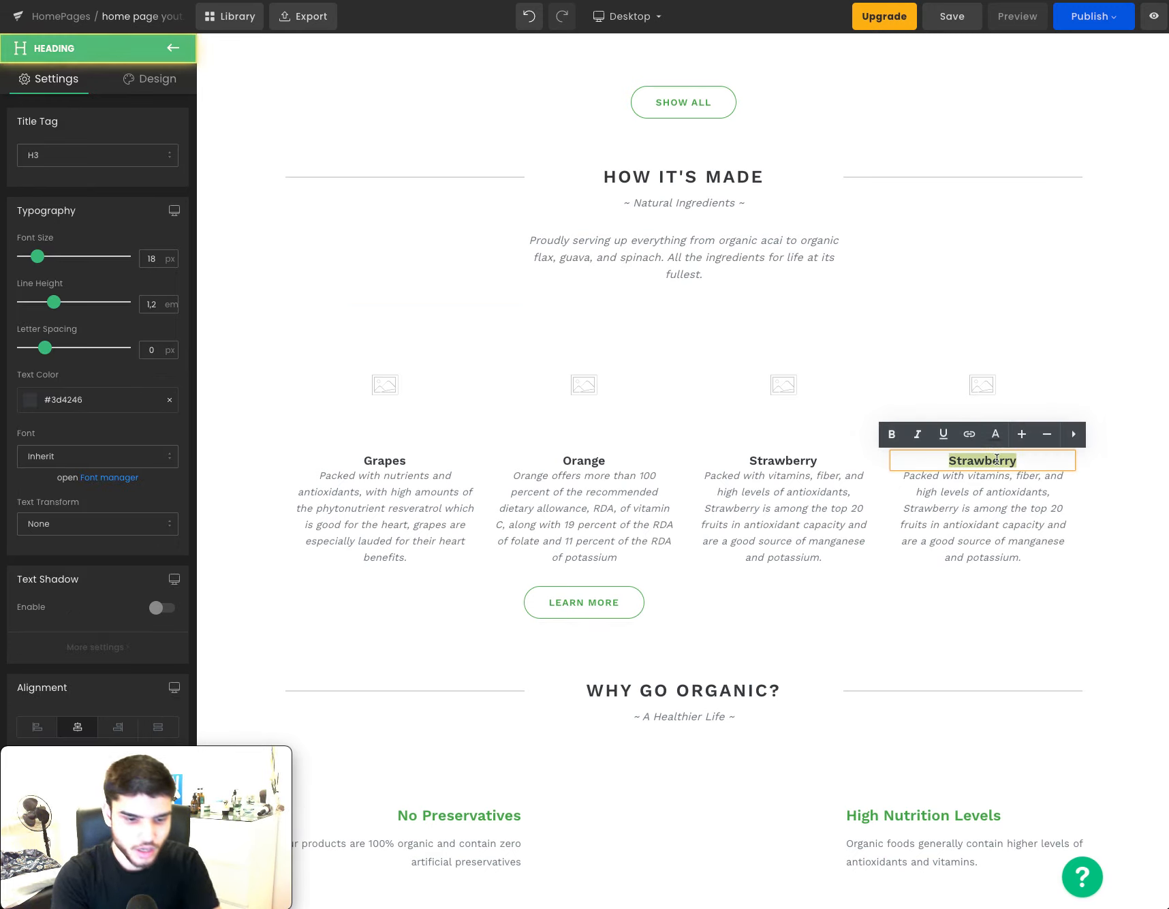
{"action": "type", "text": "YouTube"}
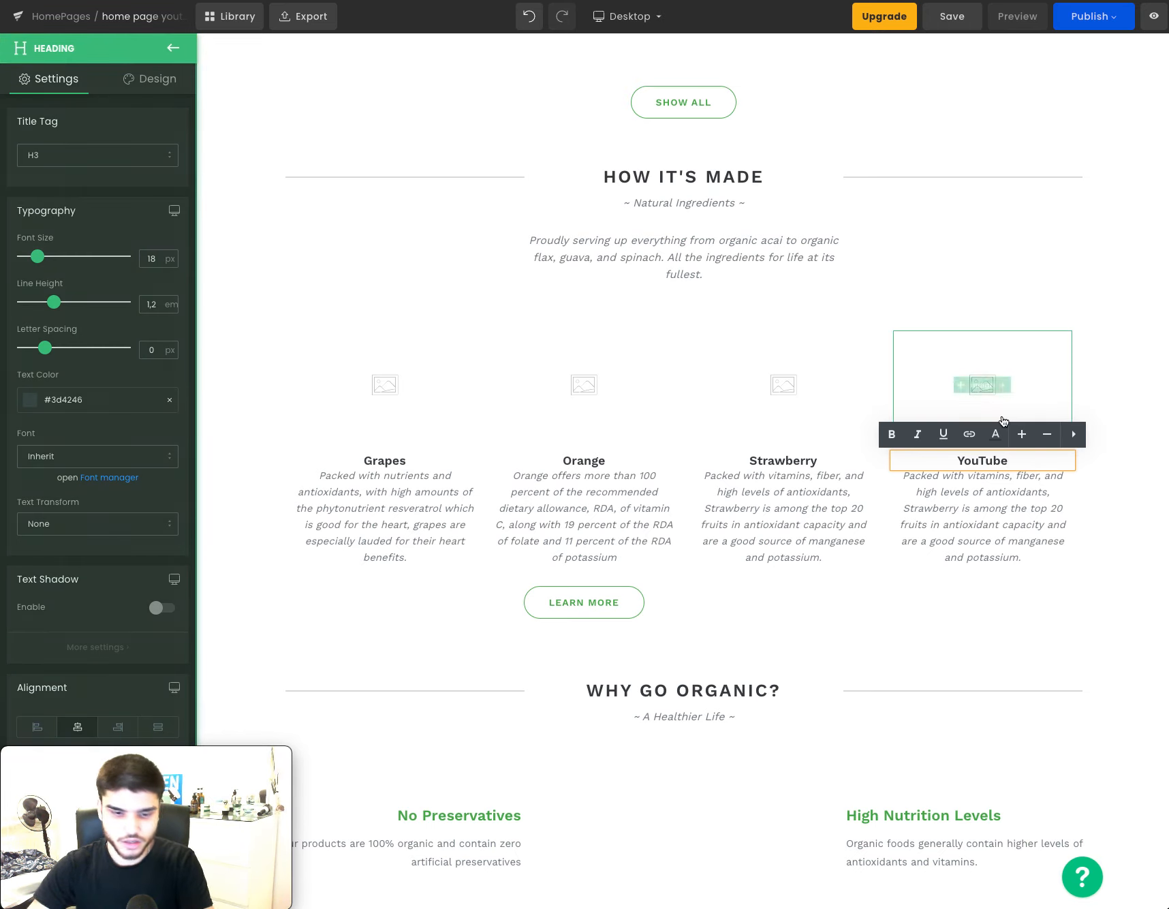
{"action": "key", "text": "BackSpace"}
{"action": "key", "text": "BackSpace"}
{"action": "key", "text": "BackSpace"}
{"action": "key", "text": "BackSpace"}
{"action": "key", "text": "BackSpace"}
{"action": "key", "text": "BackSpace"}
{"action": "key", "text": "BackSpace"}
{"action": "type", "text": "Subscribe ri"}
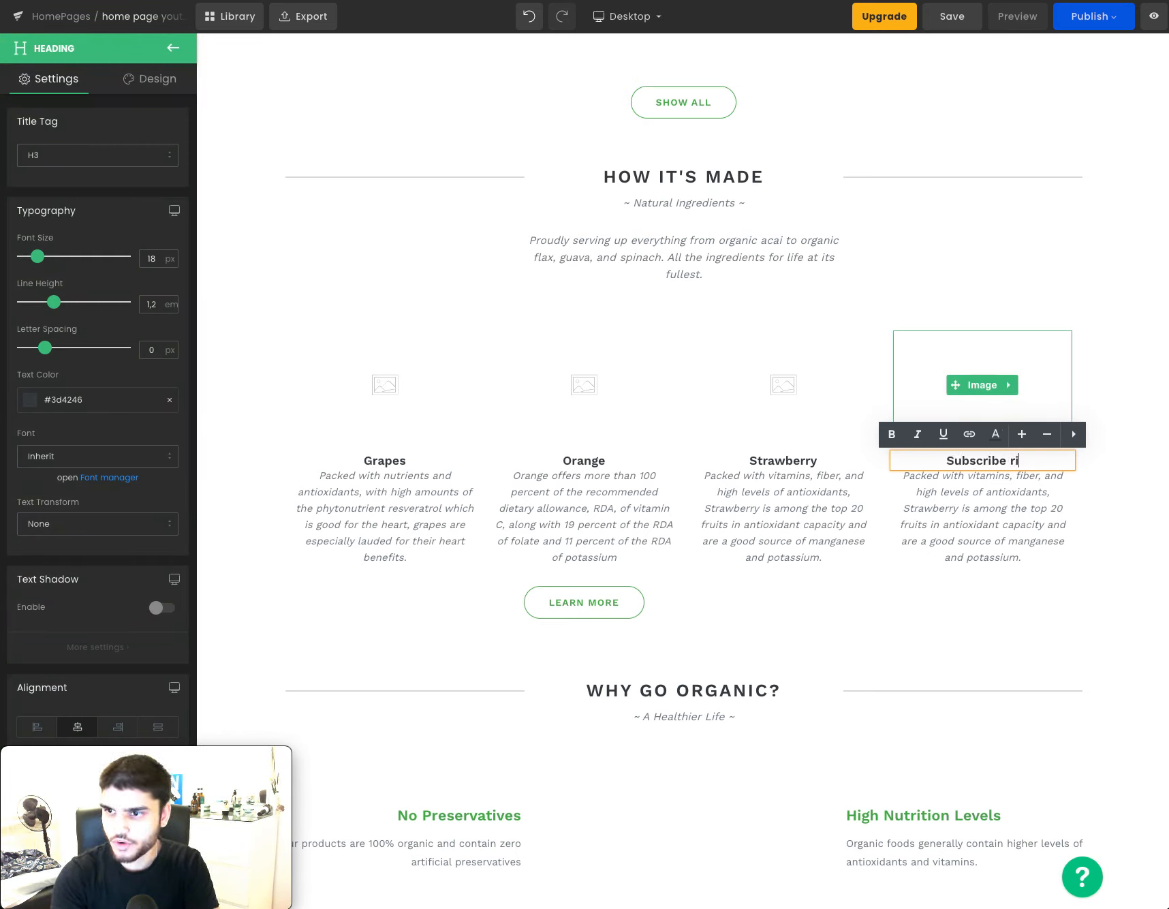
{"action": "type", "text": "ght now"}
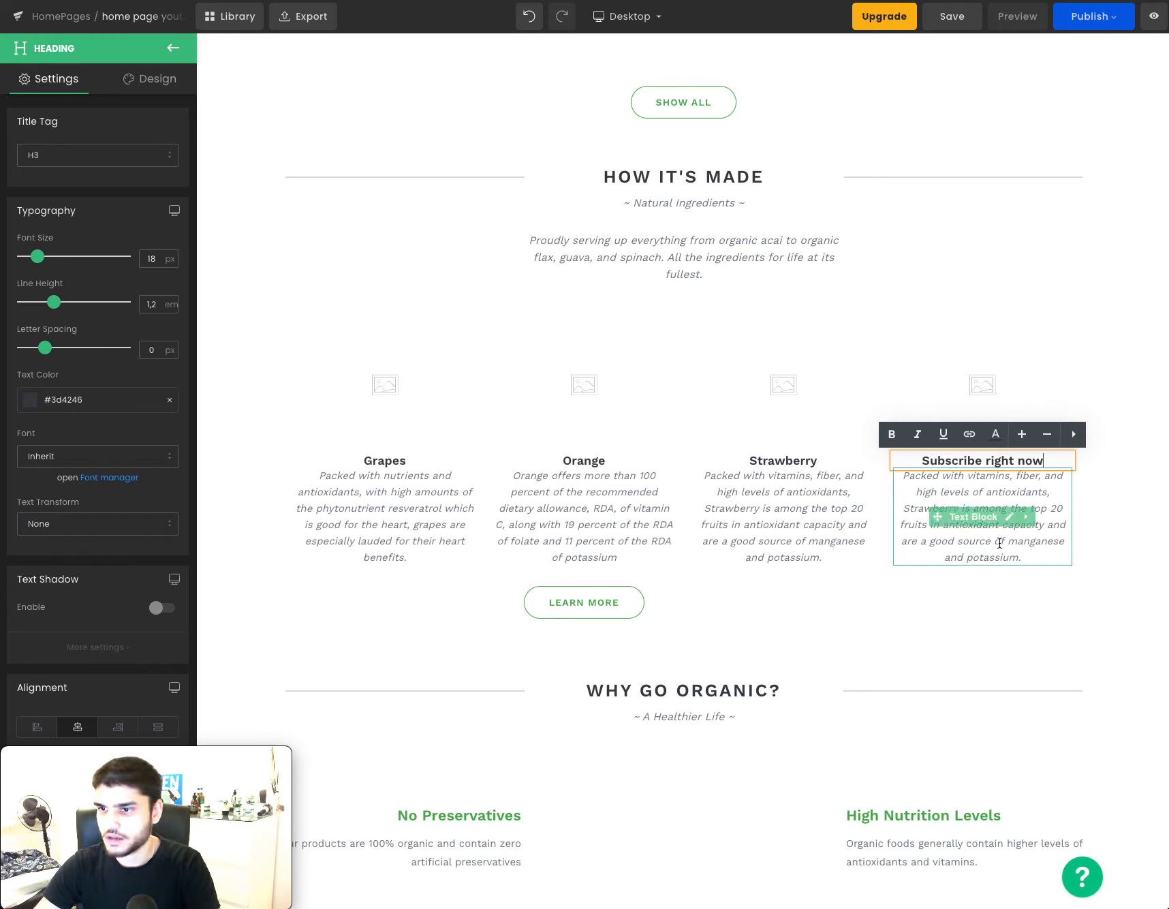
Replace the description text in the fourth column with "Like the video".
{"action": "left_click", "coordinate": [1023, 541]}
{"action": "triple_click", "coordinate": [1023, 541]}
{"action": "type", "text": "Lik"}
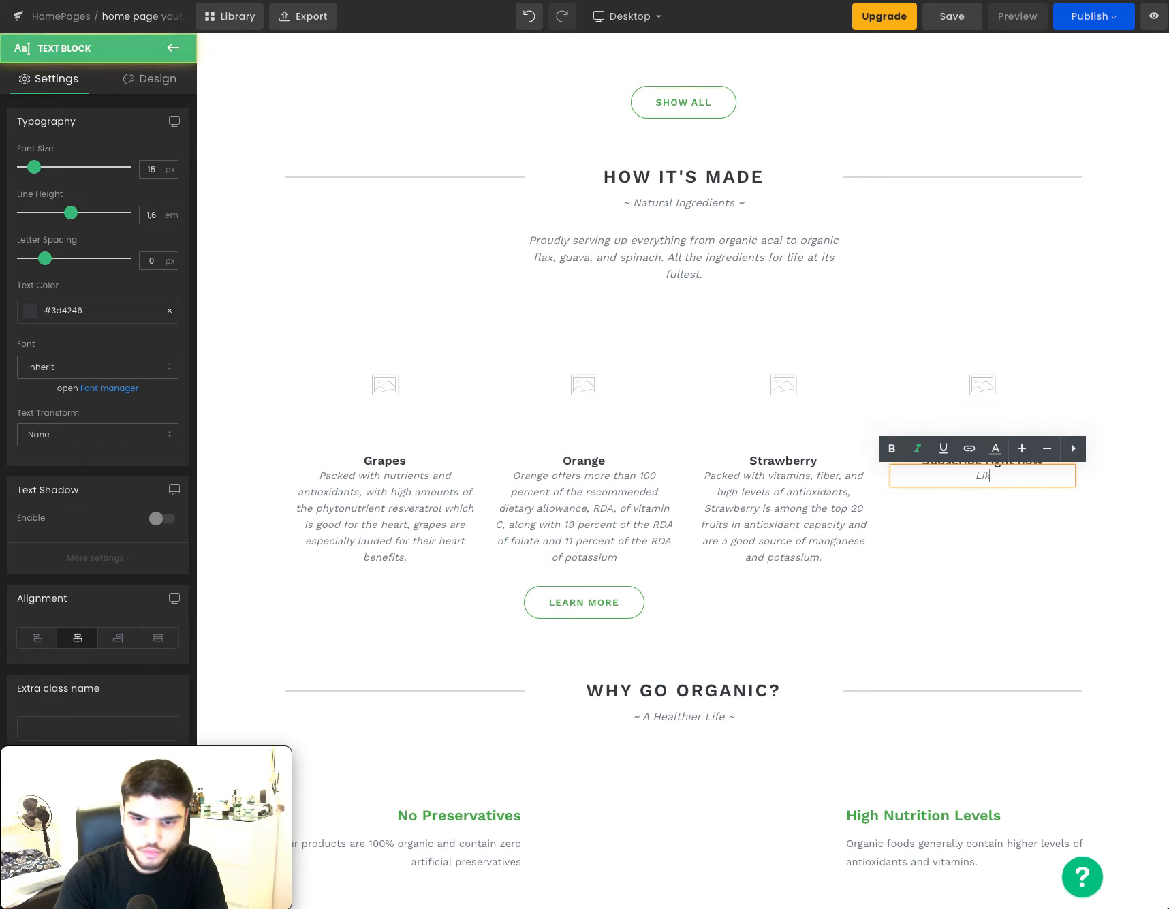
{"action": "type", "text": "e the video"}
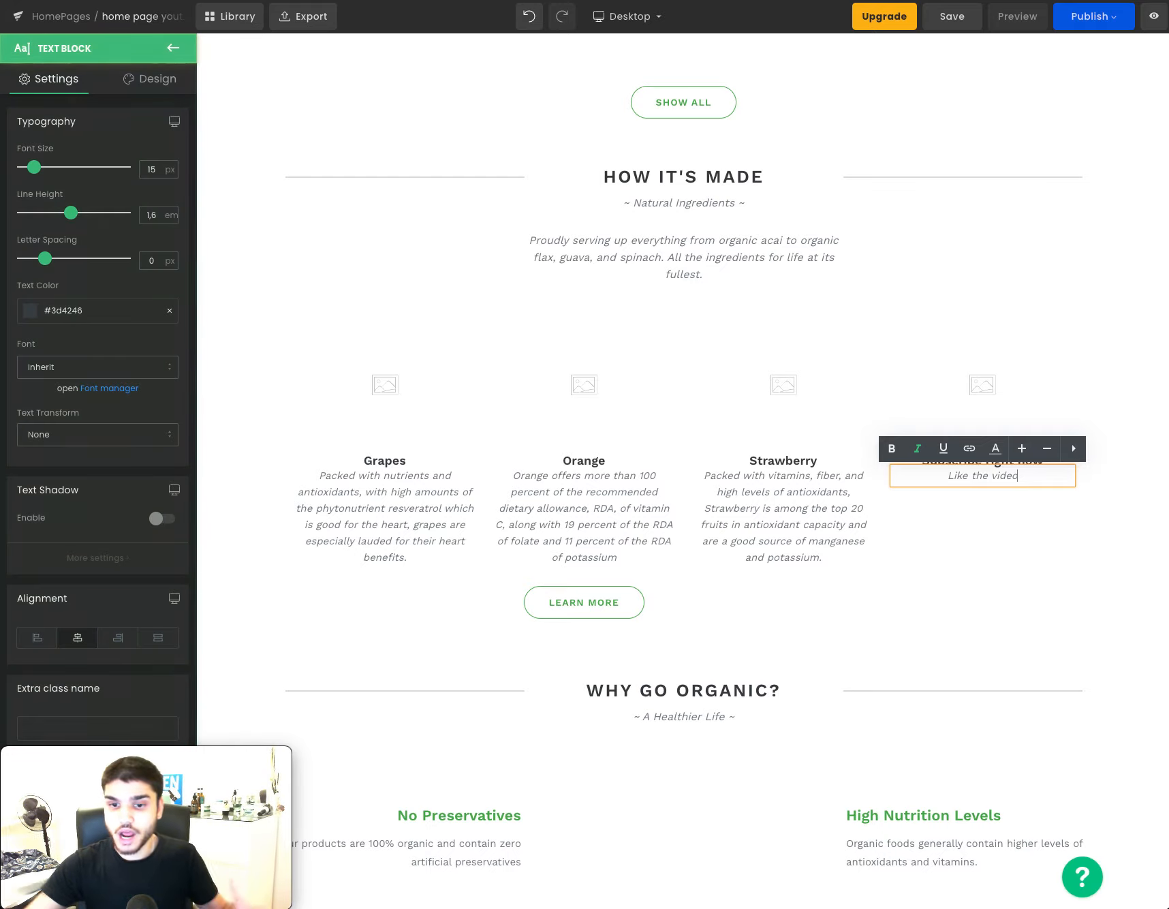
Review the remaining home page sections from WHY GO ORGANIC? down to the newsletter sign-up form.
{"action": "scroll", "coordinate": [935, 664], "scroll_direction": "down", "scroll_amount": 10}
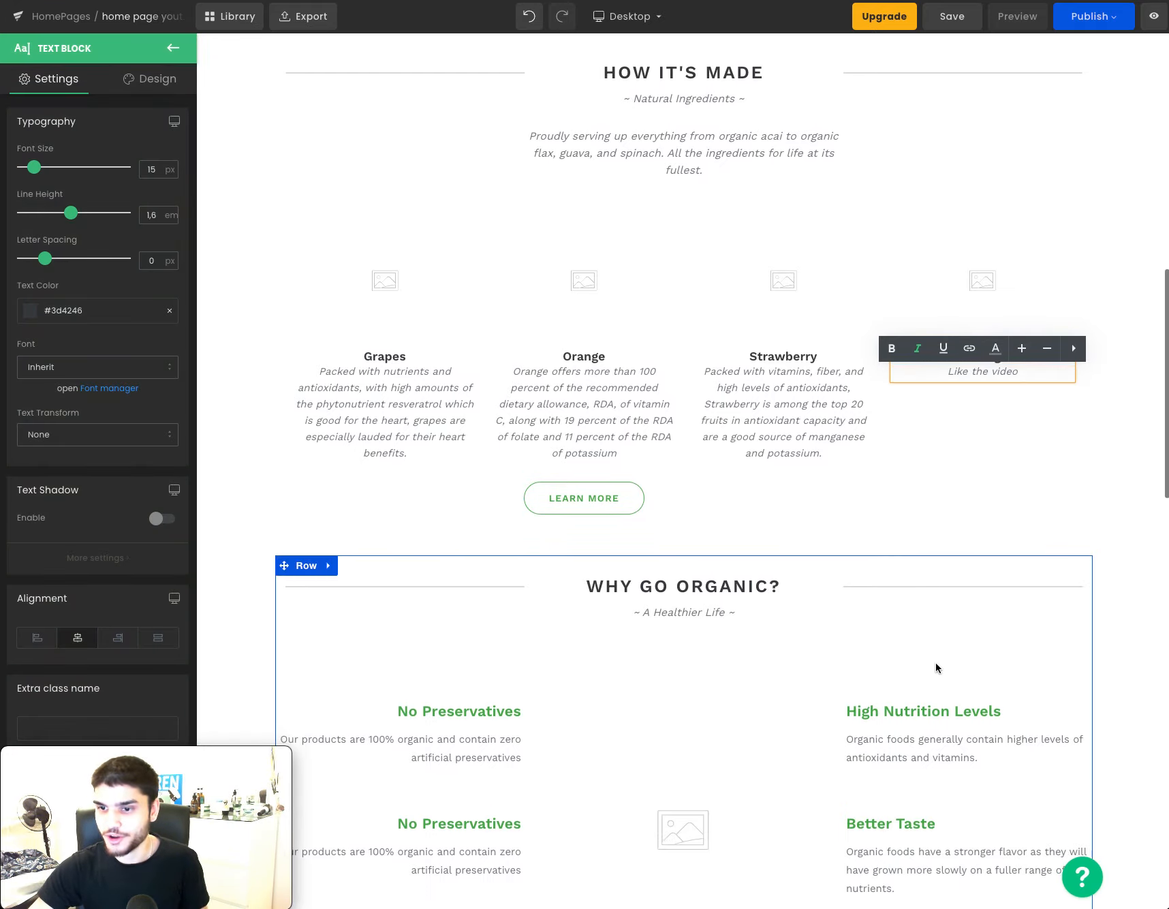
{"action": "scroll", "coordinate": [936, 663], "scroll_direction": "down", "scroll_amount": 8}
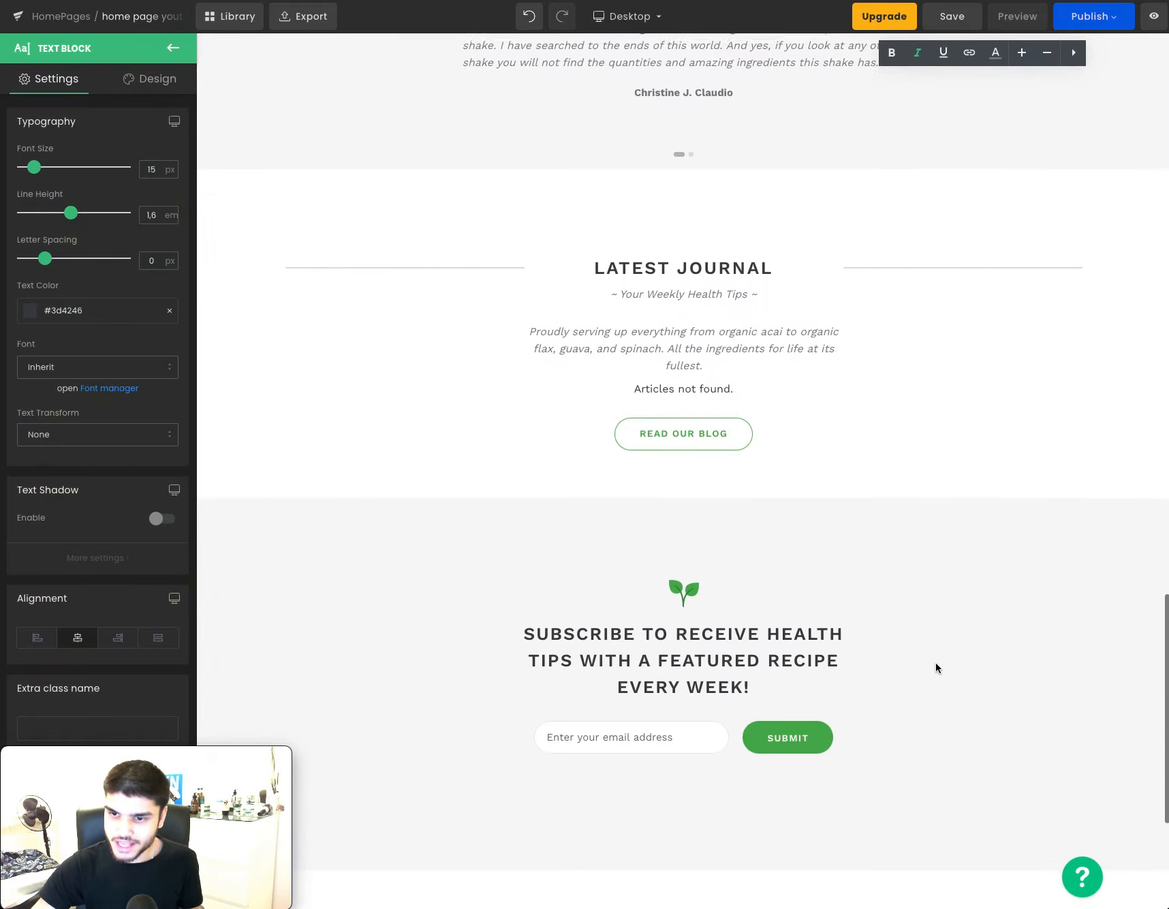